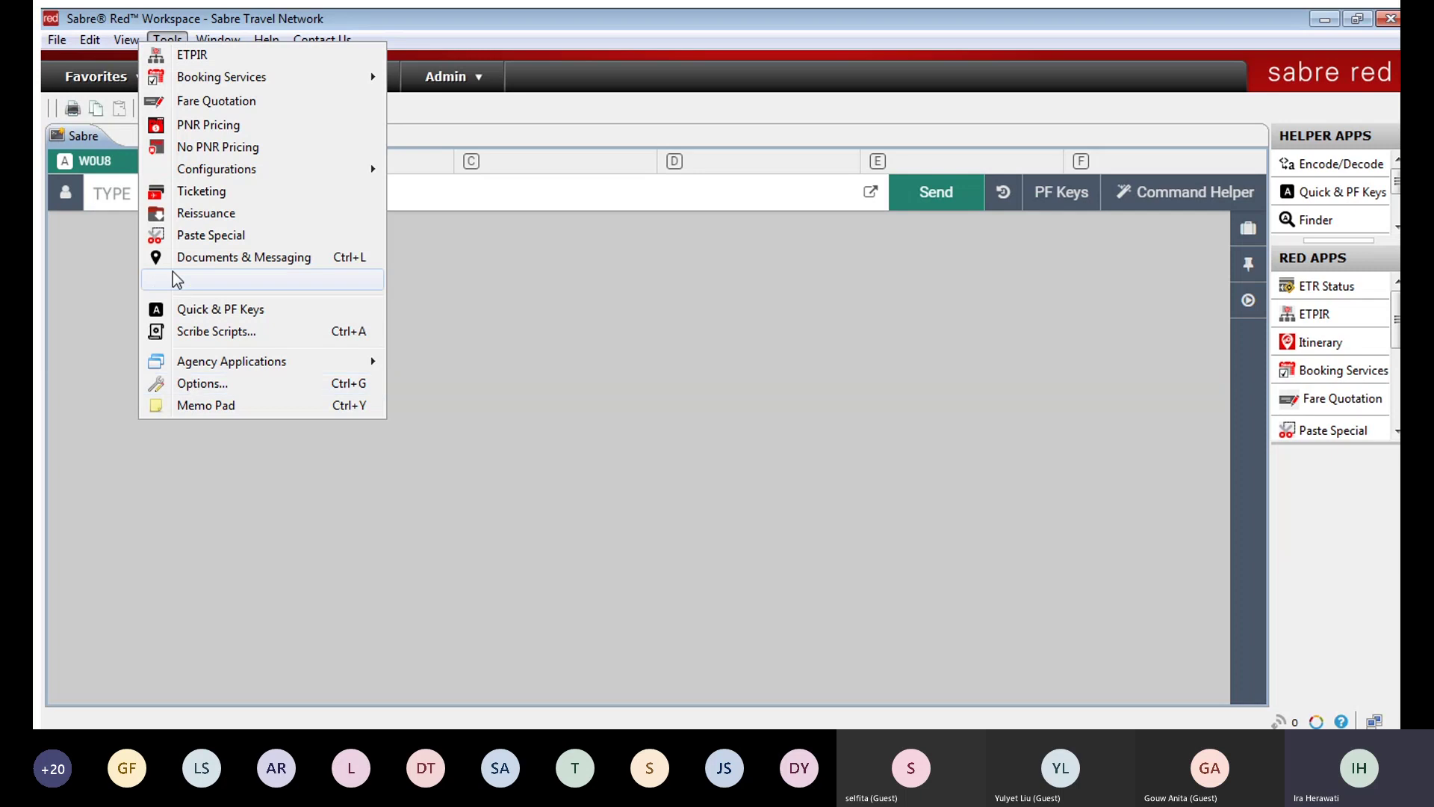
Step: Open the Options dialog from the Tools menu to show the Sabre System settings
{"action": "left_click", "coordinate": [158, 39]}
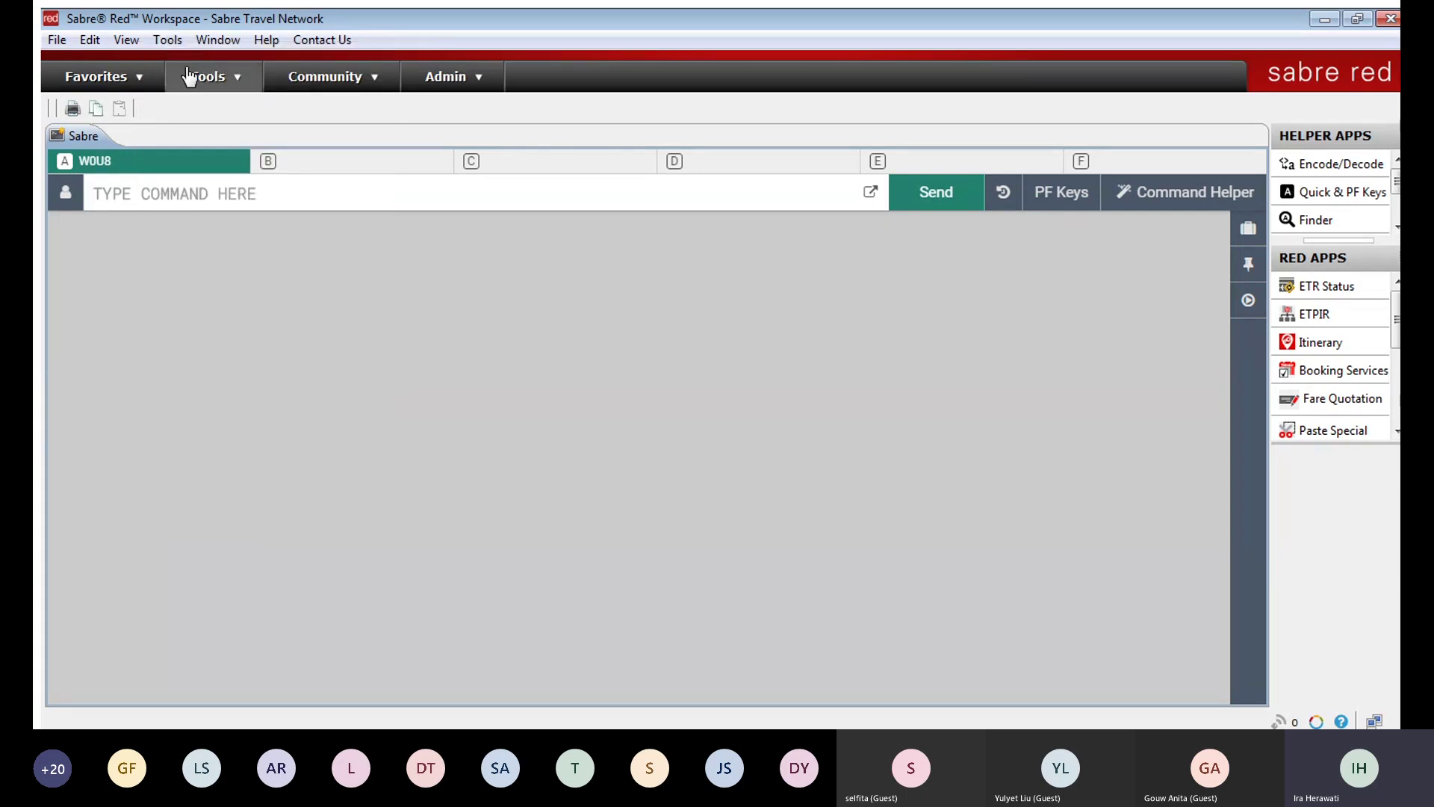
{"action": "left_click", "coordinate": [163, 36]}
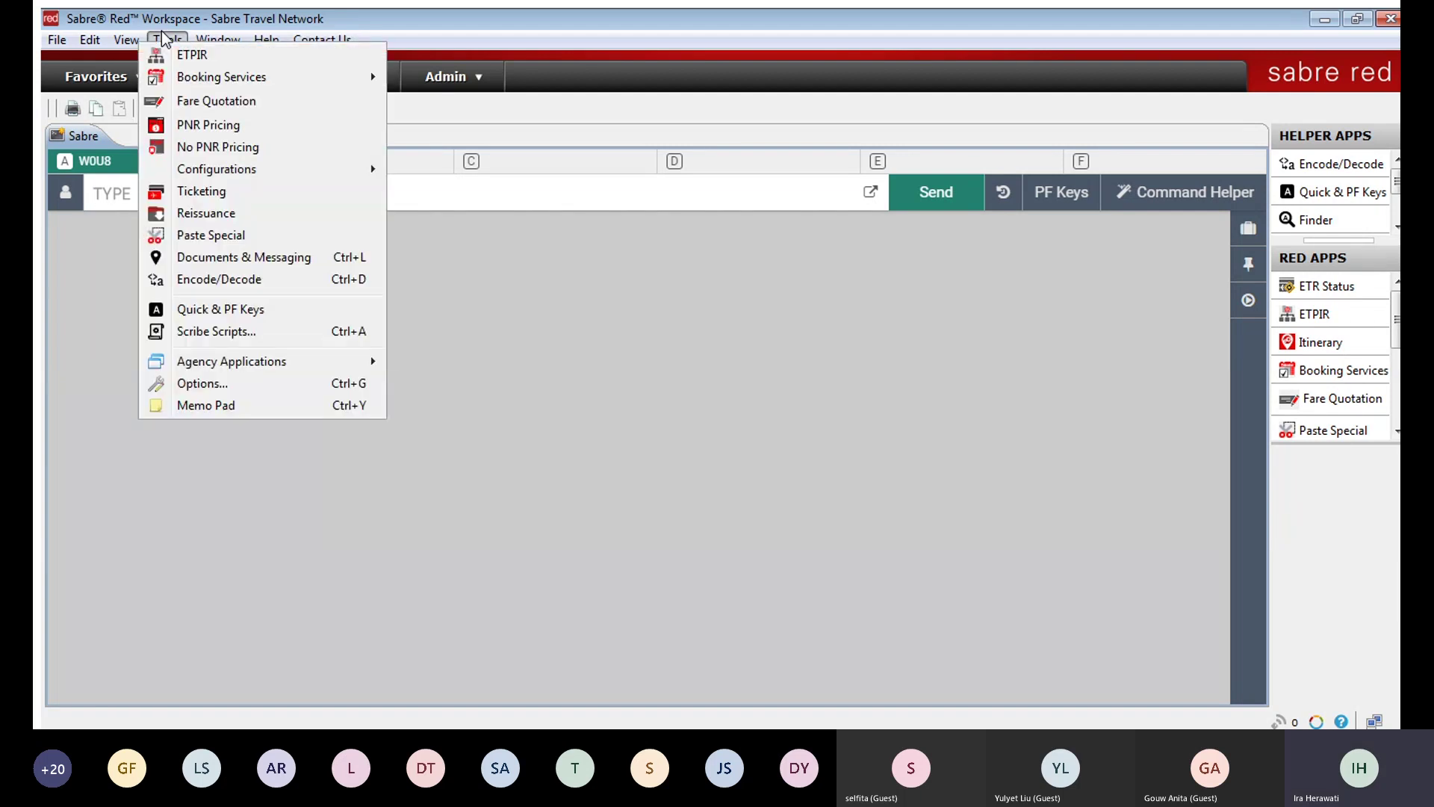
{"action": "left_click", "coordinate": [222, 384]}
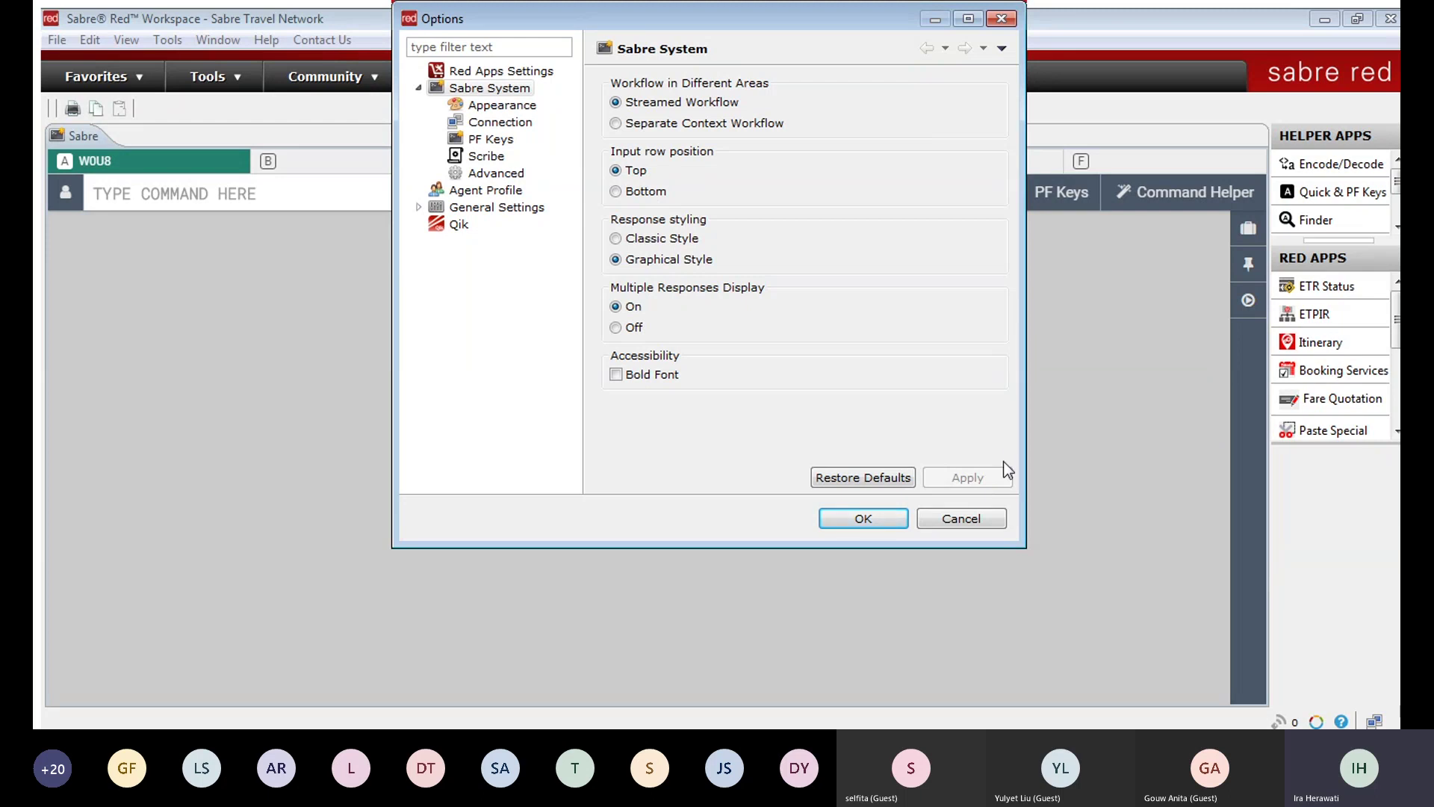
Step: Close the Options dialog without changes, keeping Streamed Workflow
{"action": "left_click", "coordinate": [981, 519]}
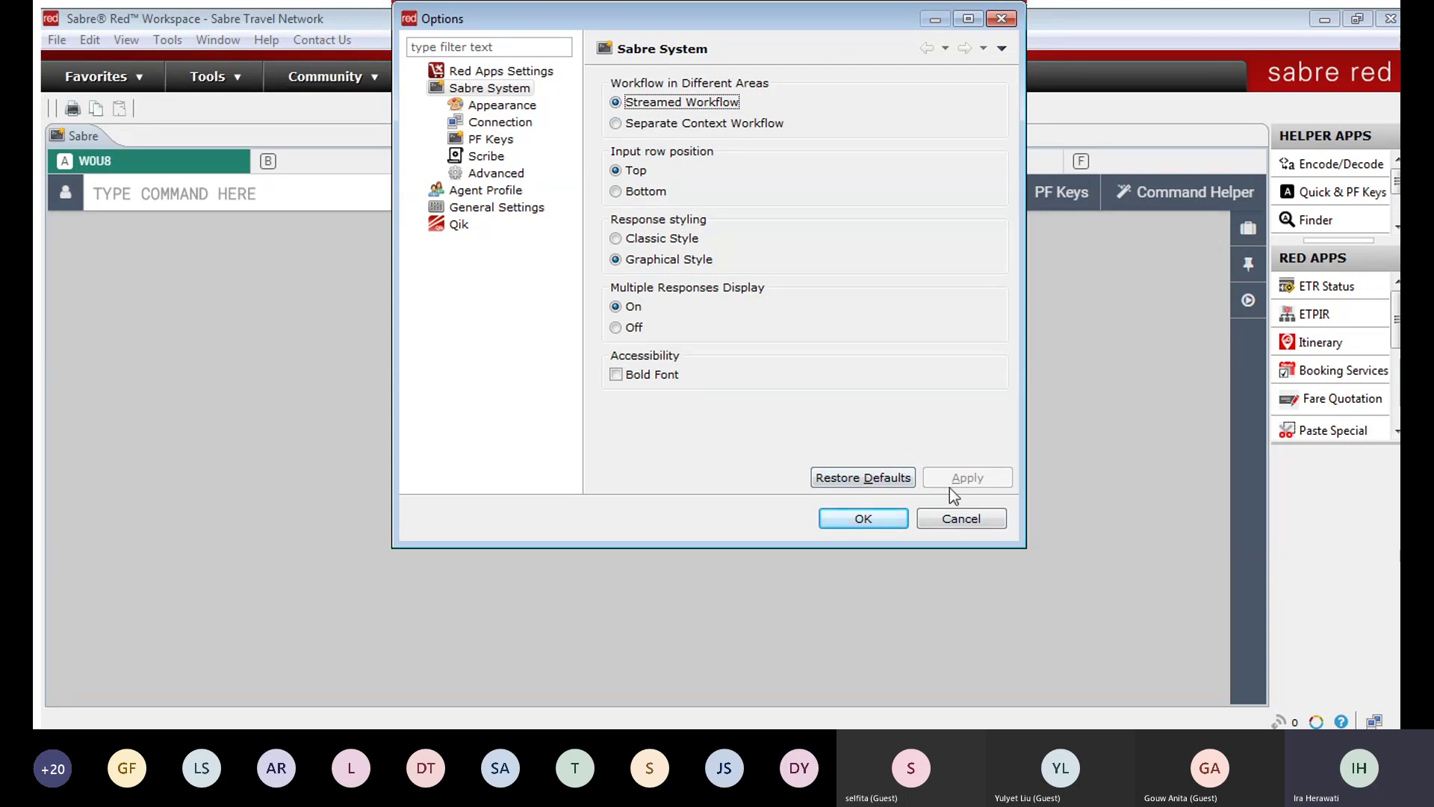
{"action": "left_click", "coordinate": [863, 519]}
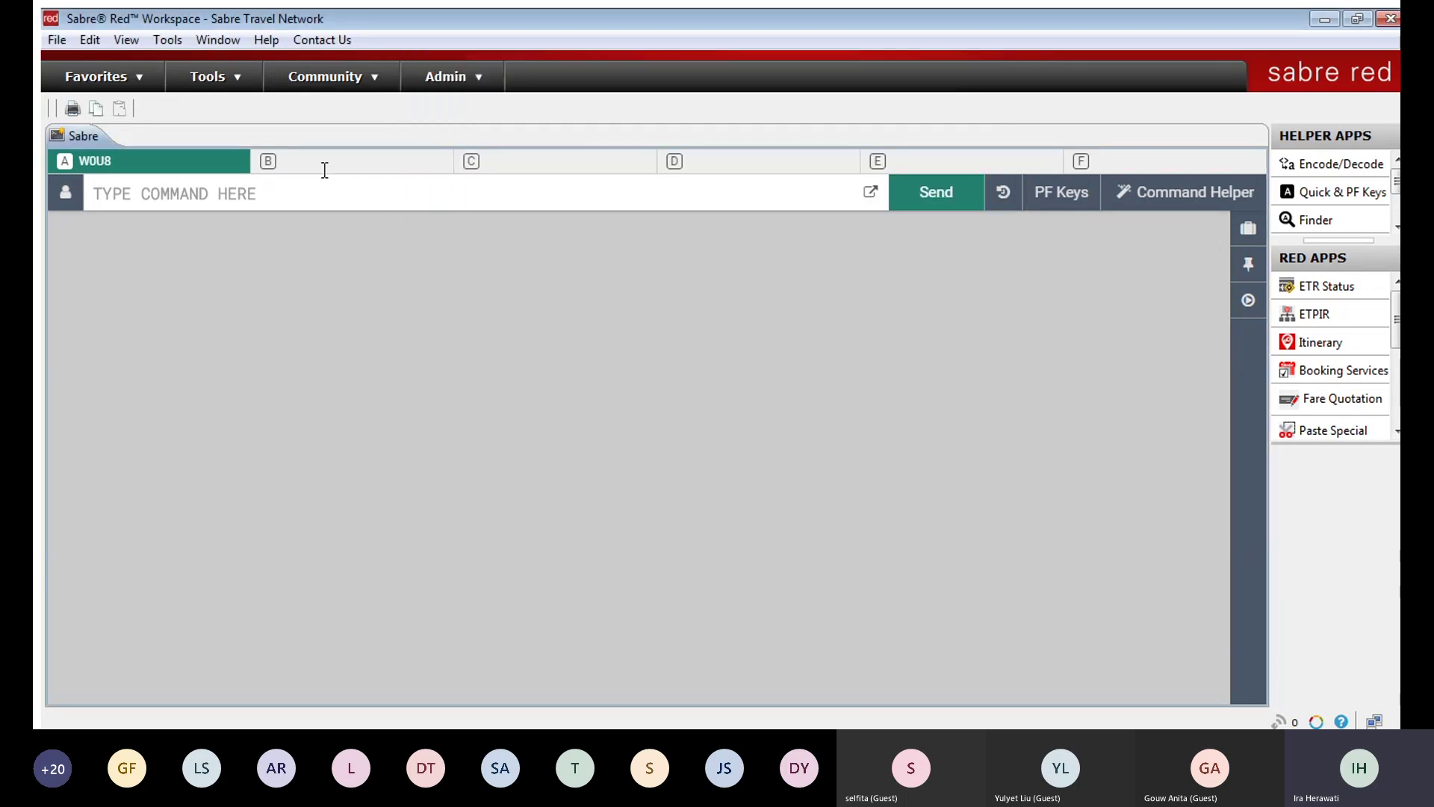
Step: Enter Y in work area A to list the help categories
{"action": "left_click", "coordinate": [329, 182]}
{"action": "type", "text": "Y"}
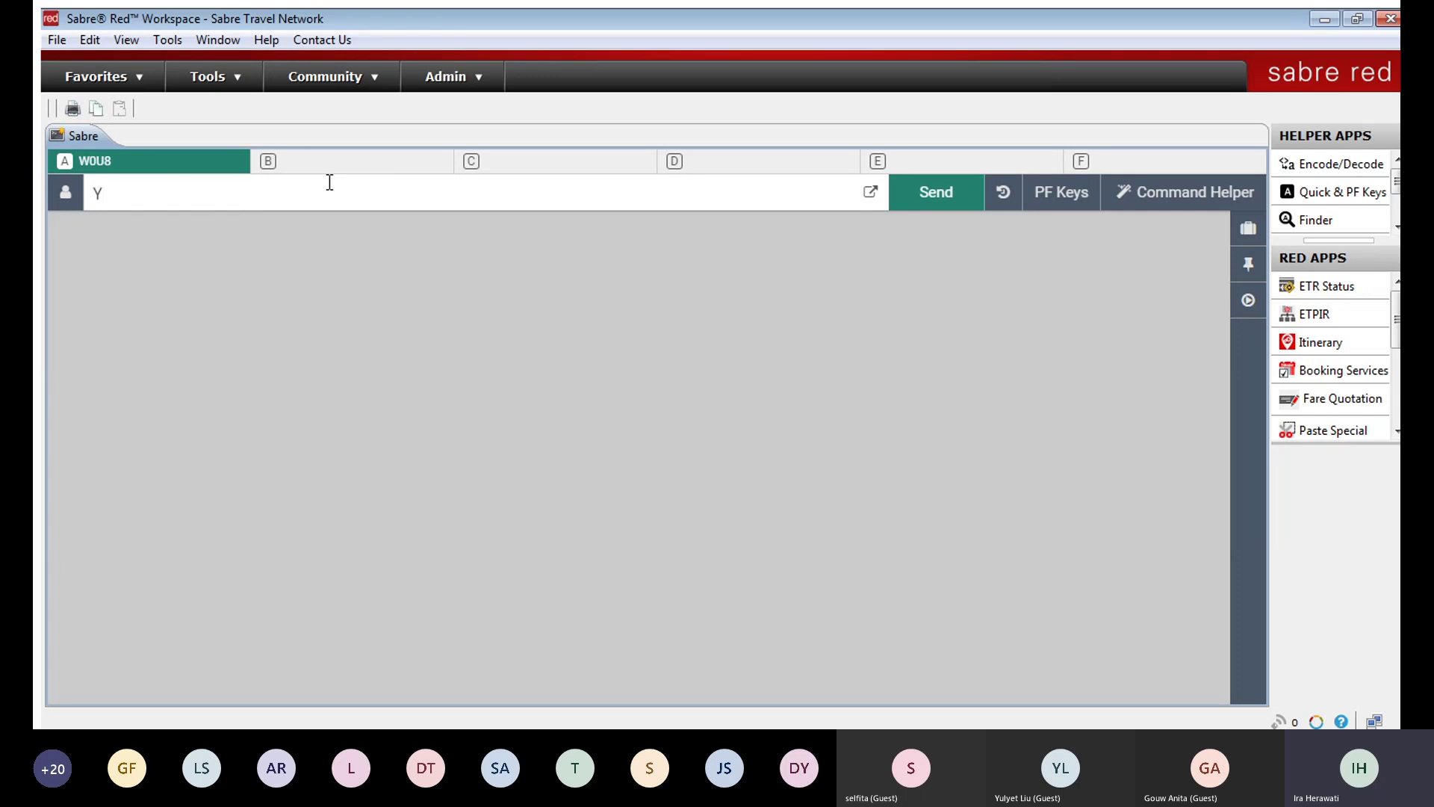
{"action": "key", "text": "Return"}
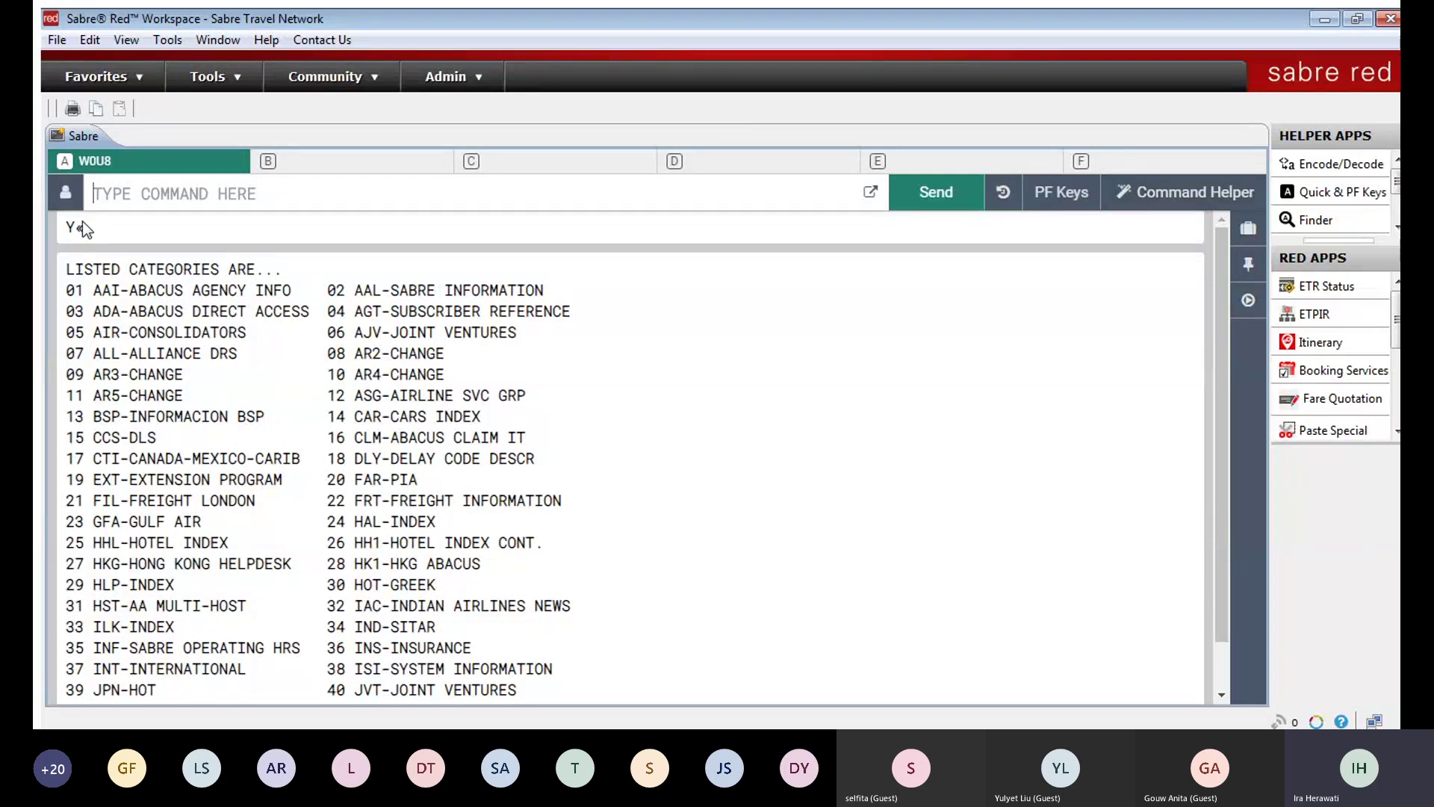
Step: Sign into work areas B and C with Y, then return to work area A
{"action": "left_click", "coordinate": [346, 146]}
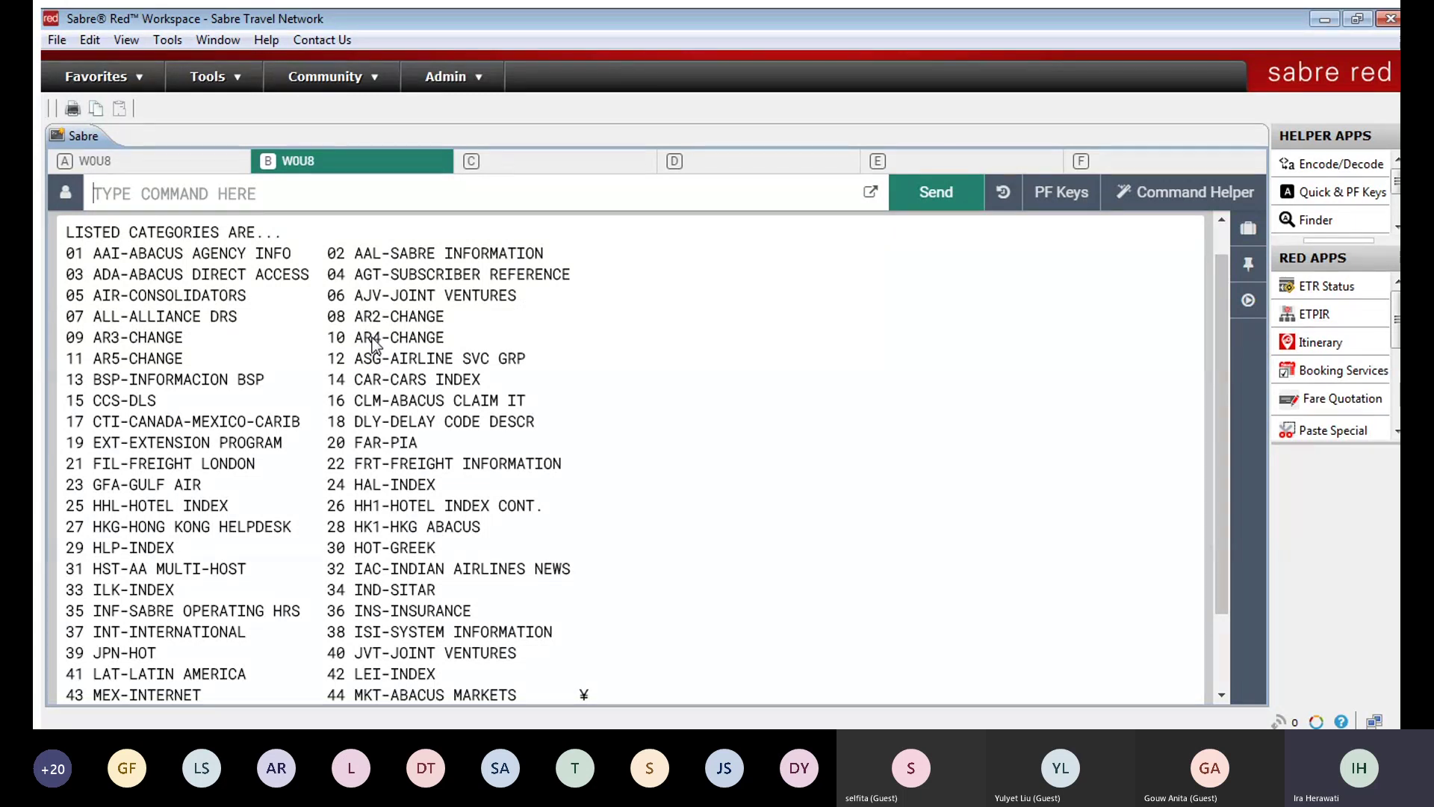
{"action": "left_click", "coordinate": [551, 161]}
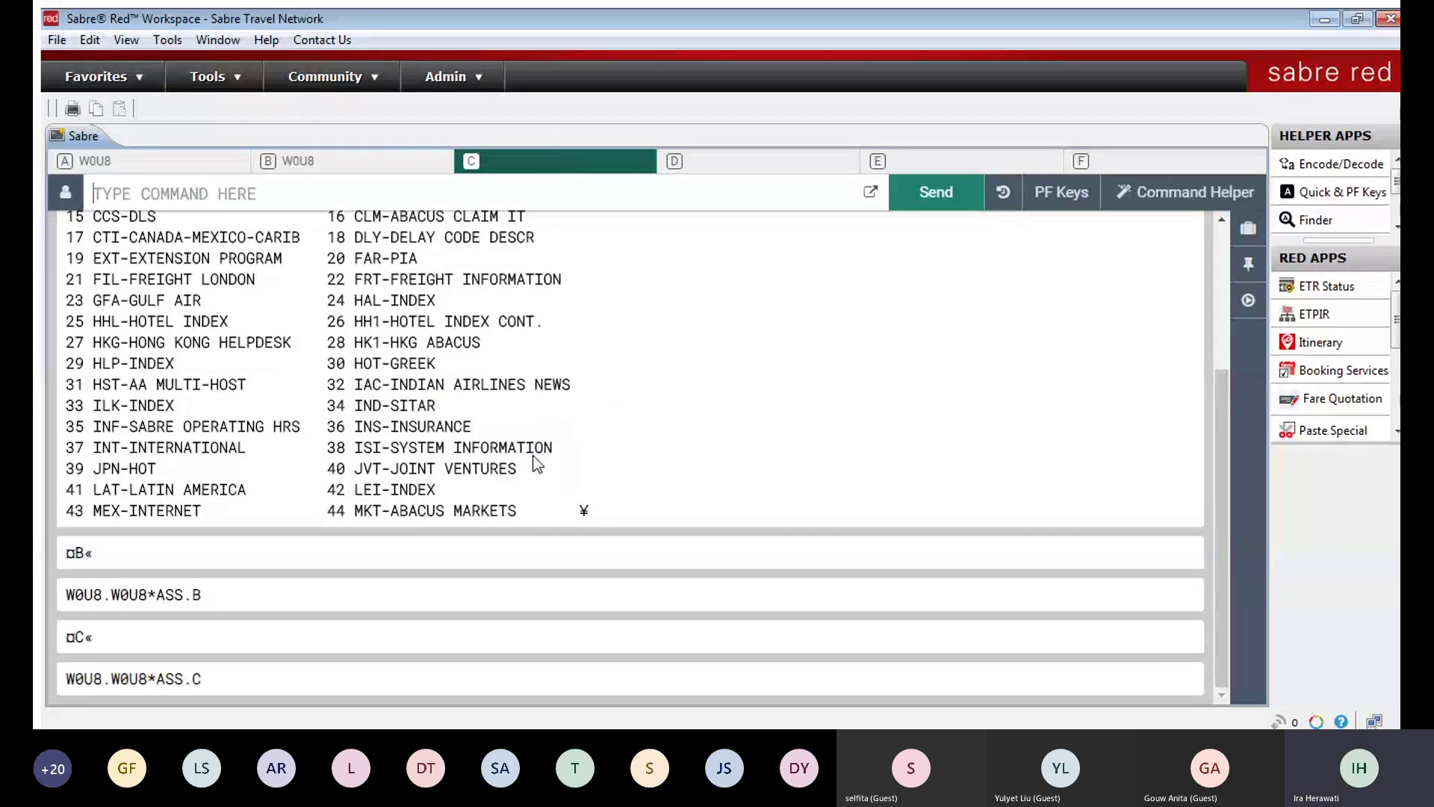
{"action": "type", "text": "Y"}
{"action": "key", "text": "Return"}
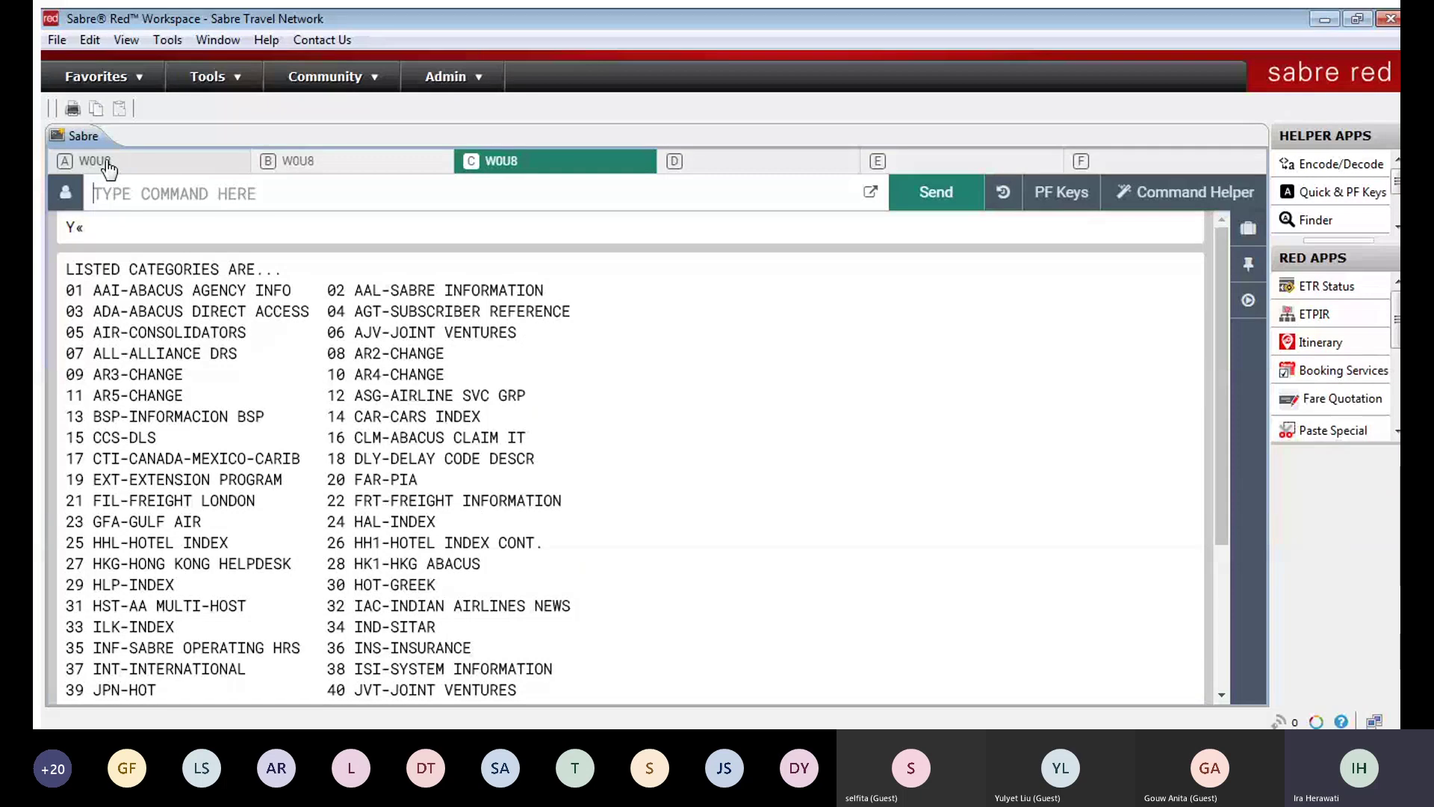
{"action": "left_click", "coordinate": [107, 162]}
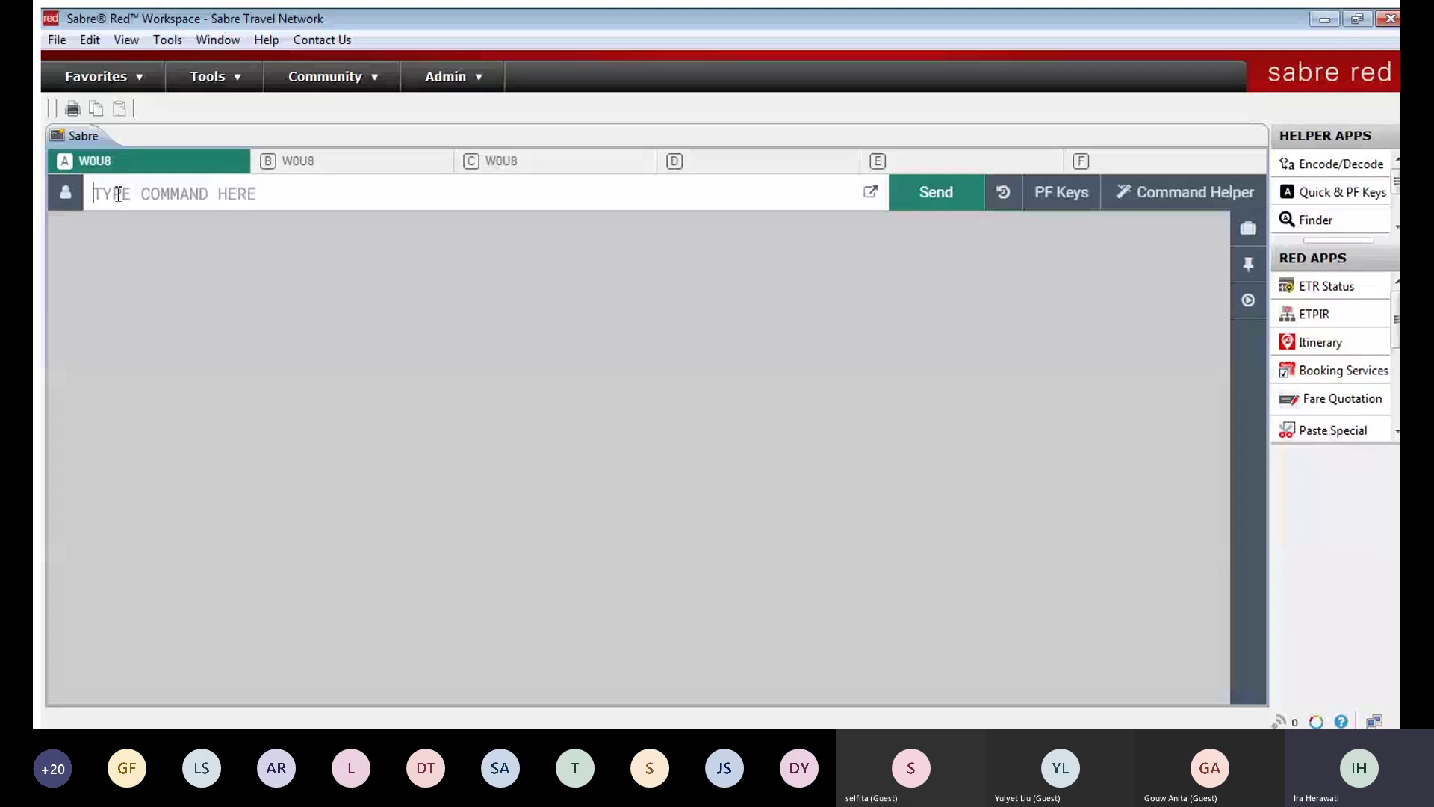
Step: Set the workflow to Separate Context Workflow in the Sabre System options
{"action": "key", "text": "alt+w"}
{"action": "key", "text": "p"}
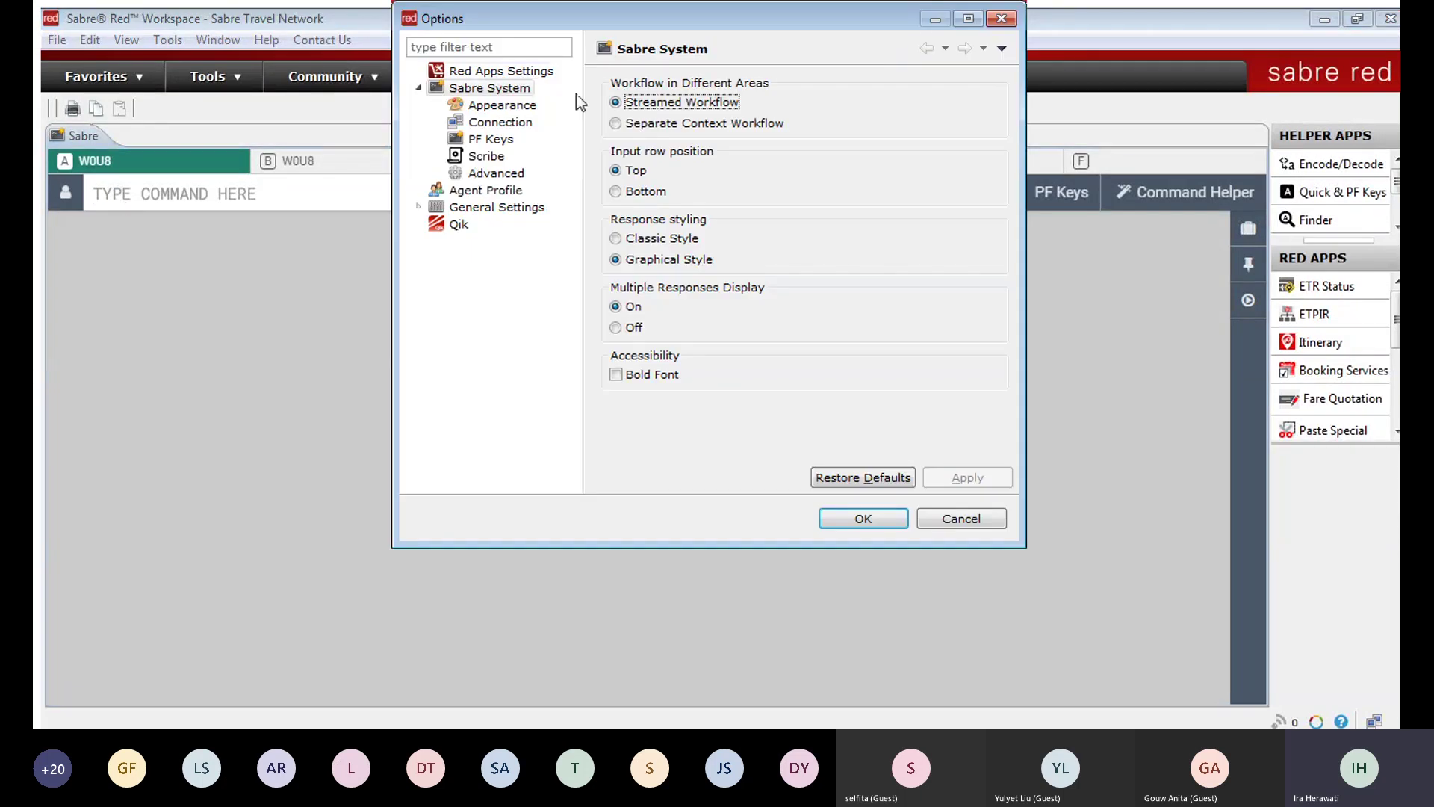
{"action": "left_click", "coordinate": [615, 124]}
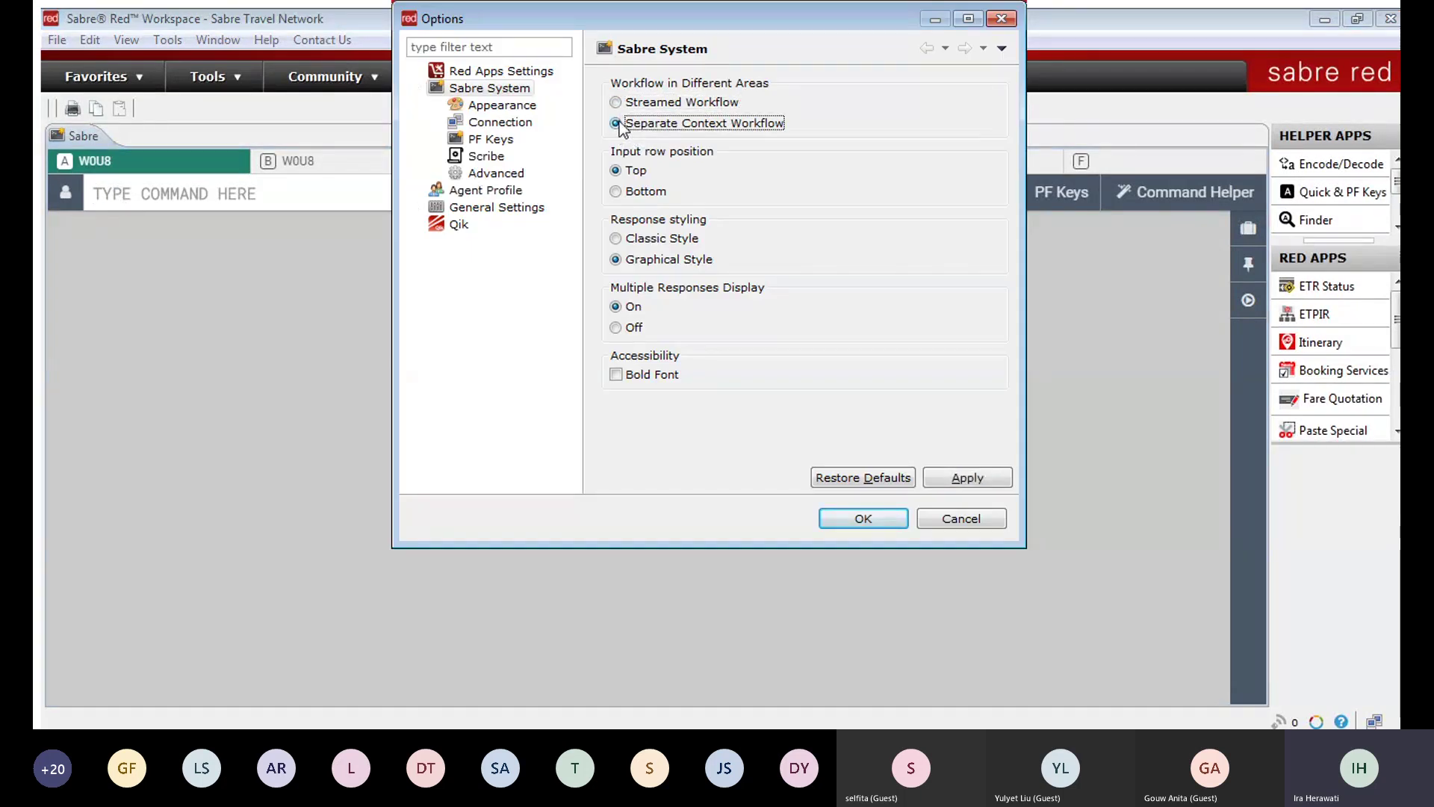
{"action": "left_click", "coordinate": [853, 517]}
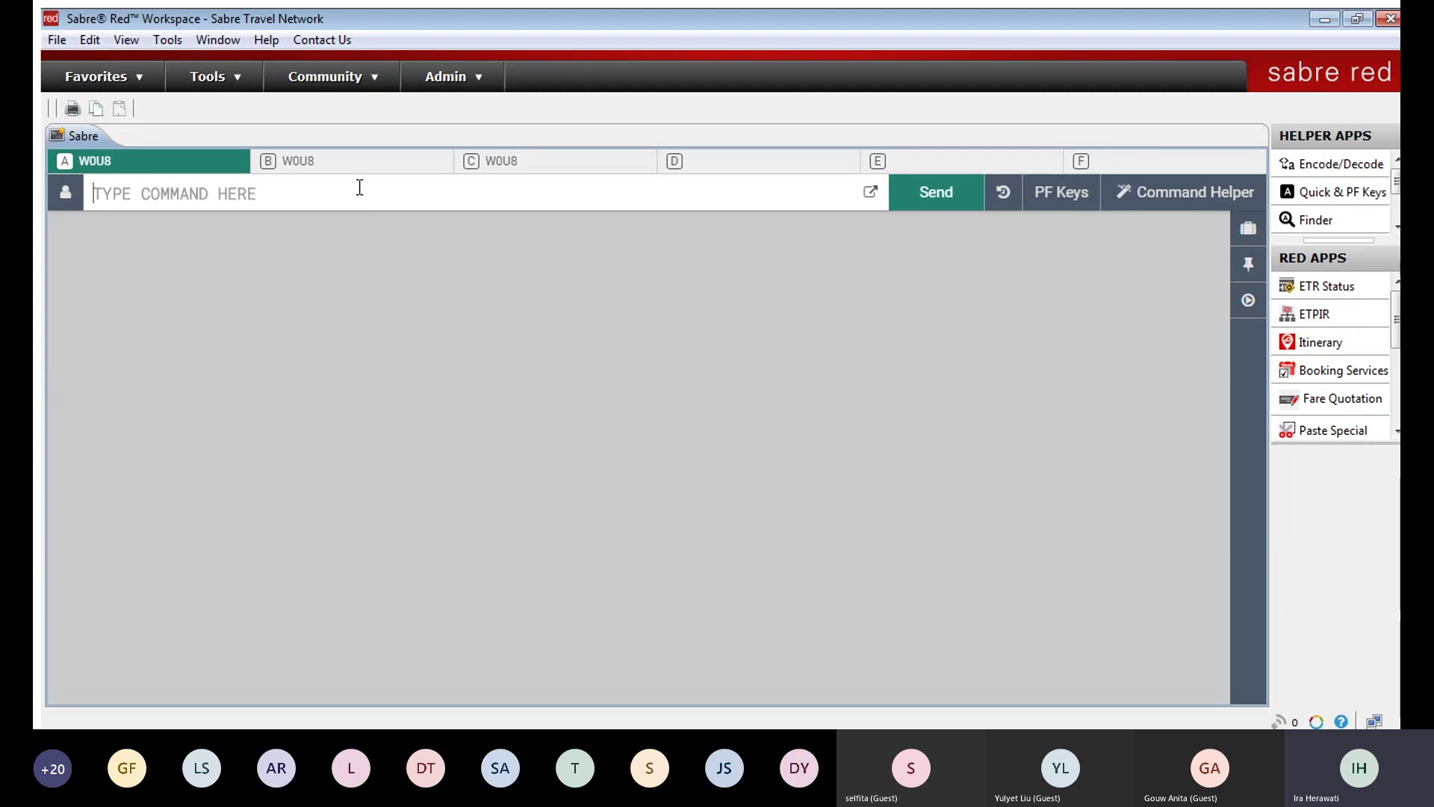
Step: Enter Y, then visit work areas B, C and D before returning to A
{"action": "type", "text": "Y«"}
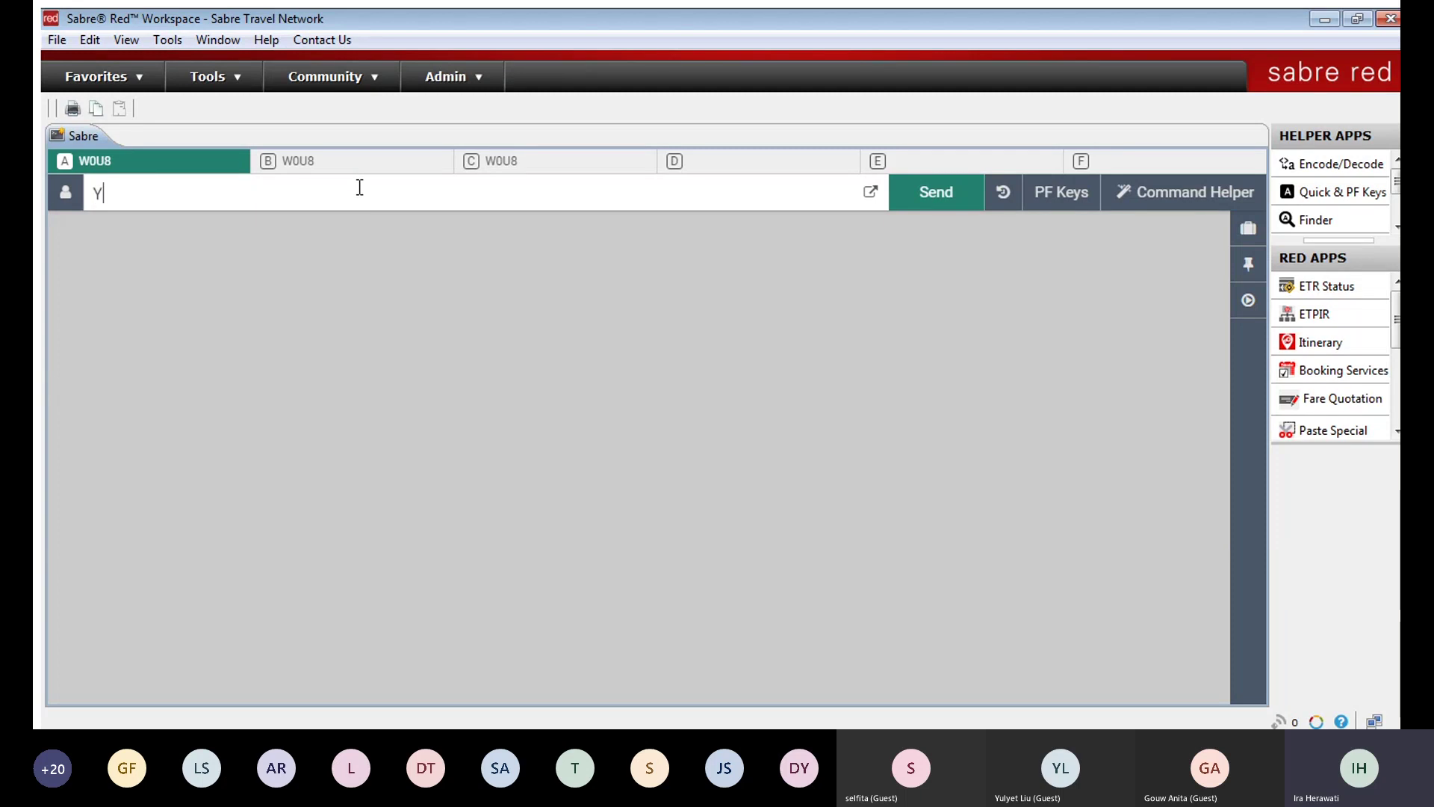
{"action": "key", "text": "Return"}
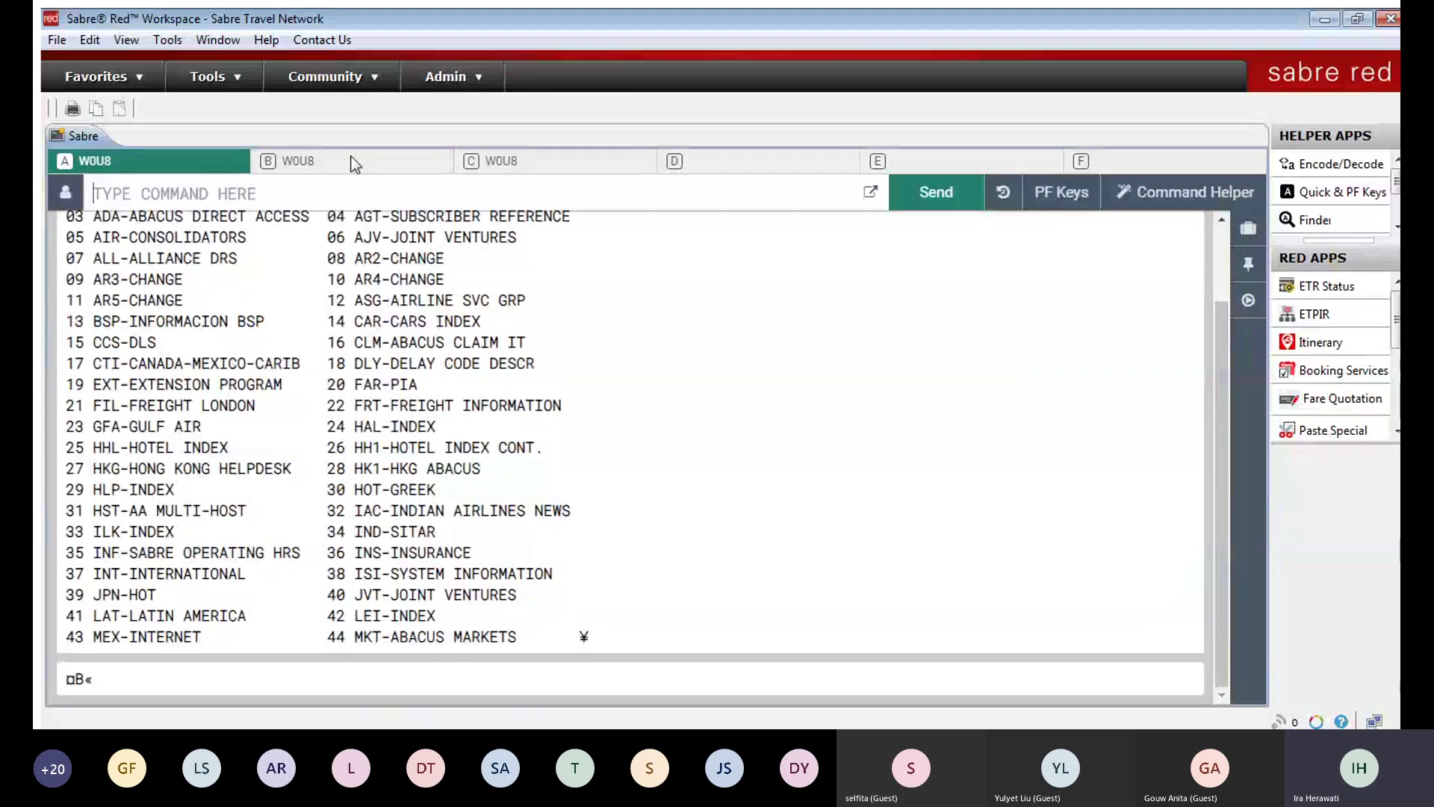
{"action": "left_click", "coordinate": [354, 165]}
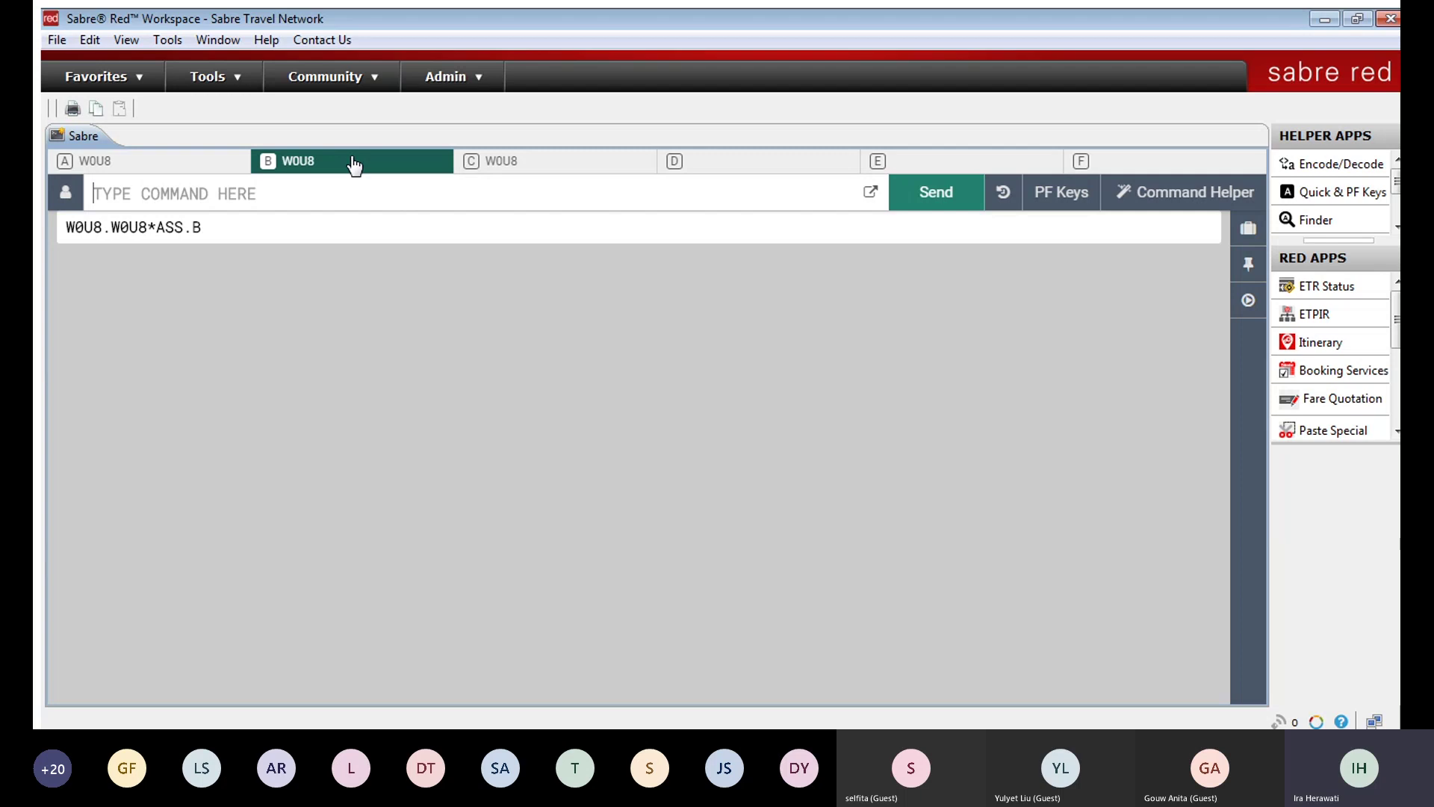
{"action": "left_click", "coordinate": [529, 161]}
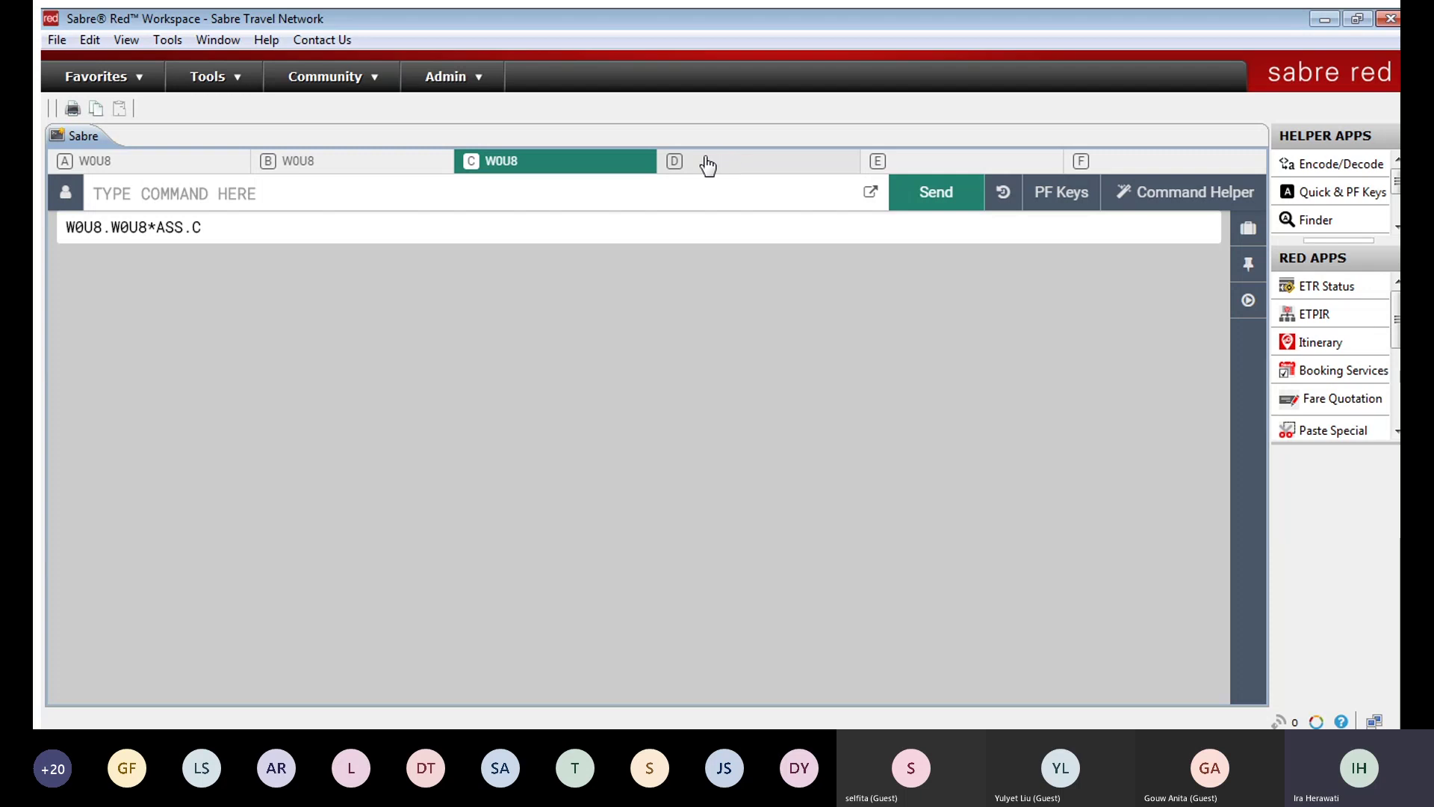
{"action": "left_click", "coordinate": [677, 162]}
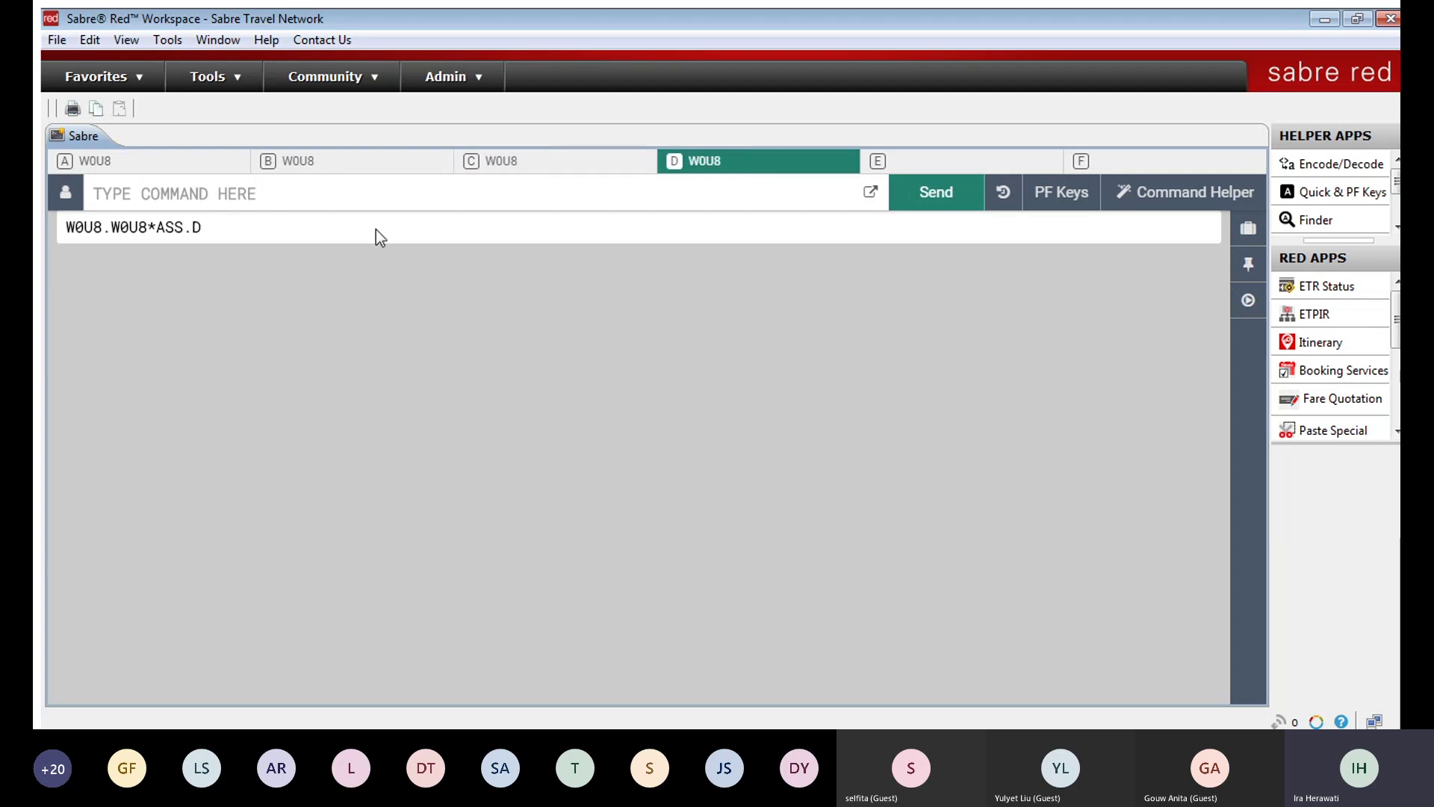
{"action": "left_click", "coordinate": [152, 162]}
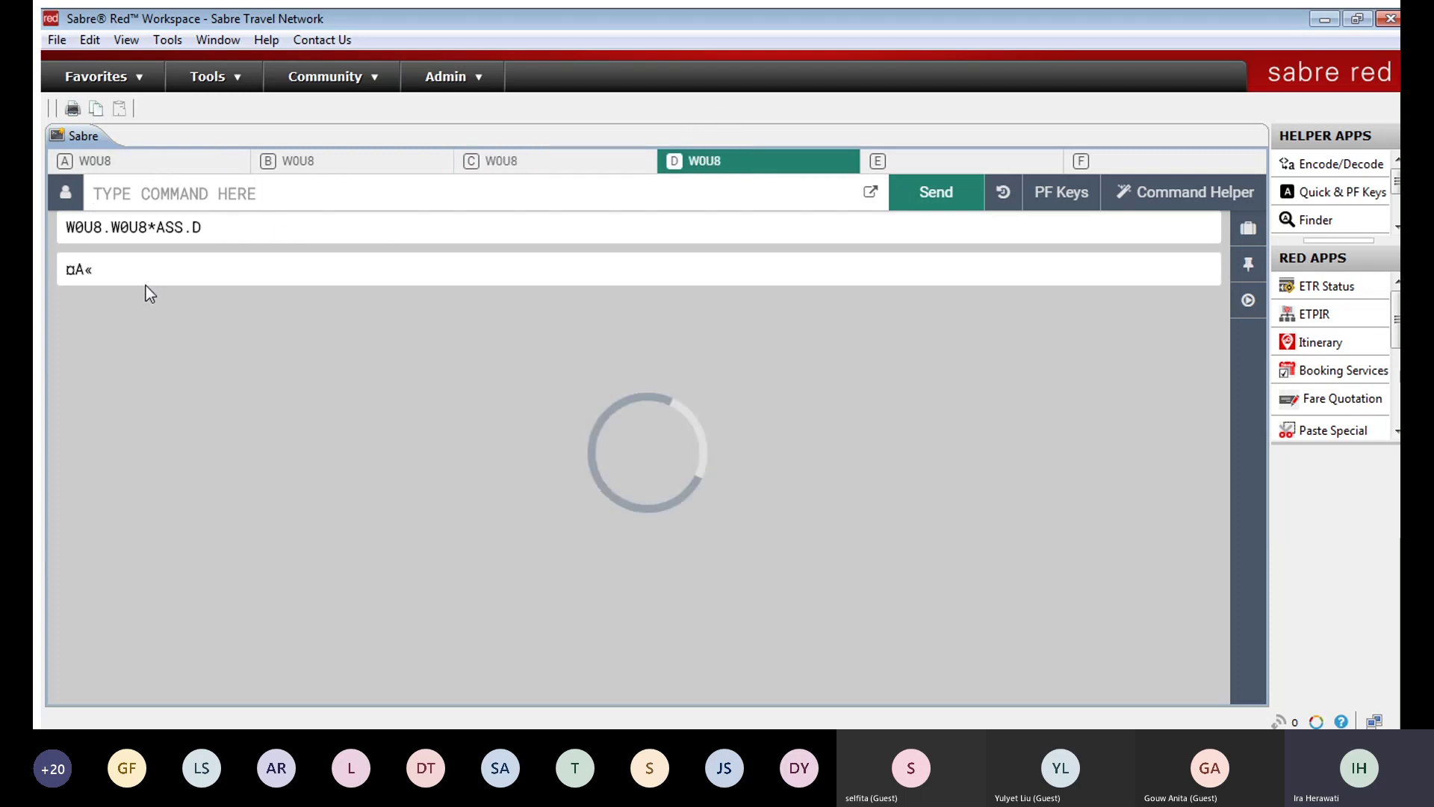
Step: Clear the response area and bring up the Options dialog again
{"action": "scroll", "coordinate": [323, 340], "scroll_direction": "up", "scroll_amount": 3}
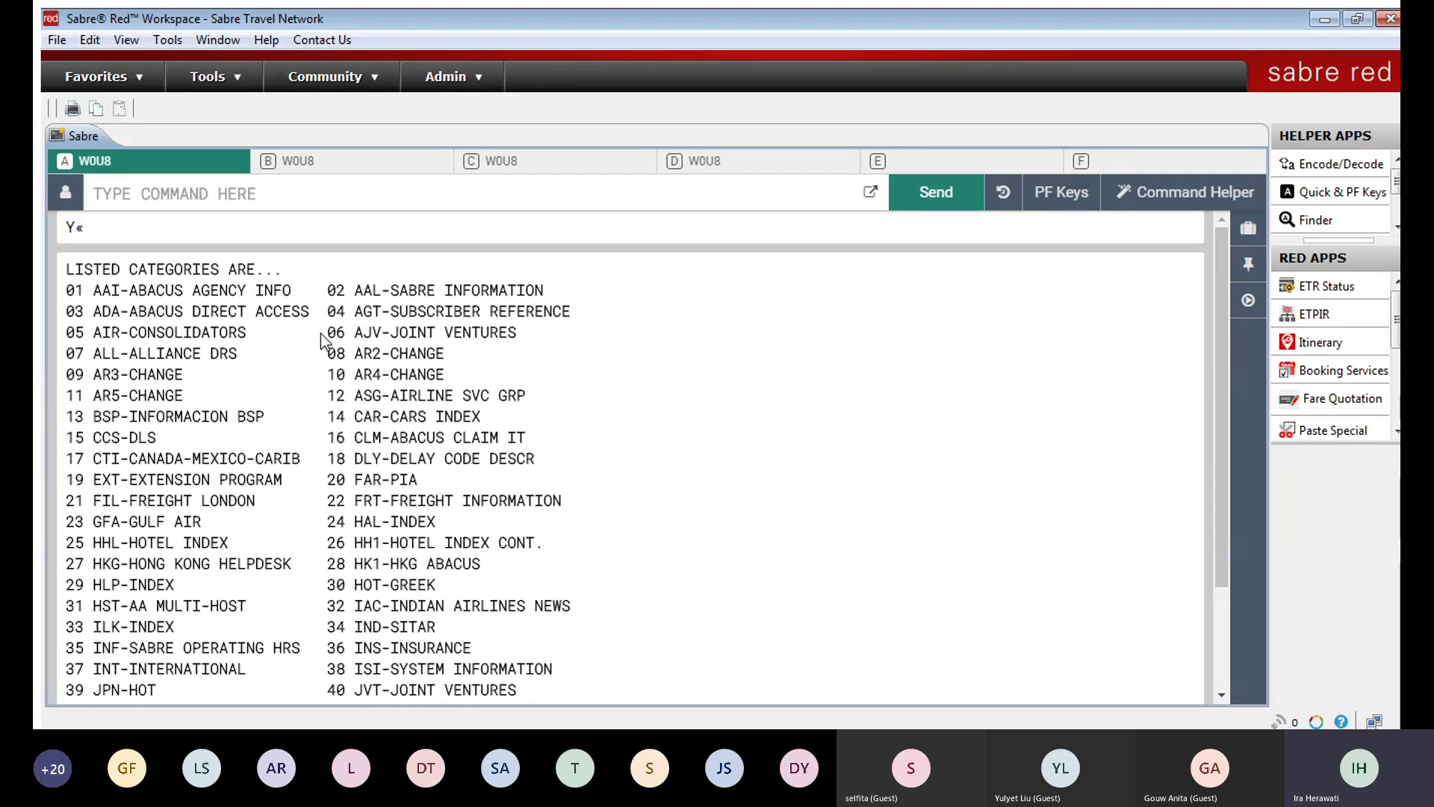
{"action": "key", "text": "alt+Pause"}
{"action": "key", "text": "Escape"}
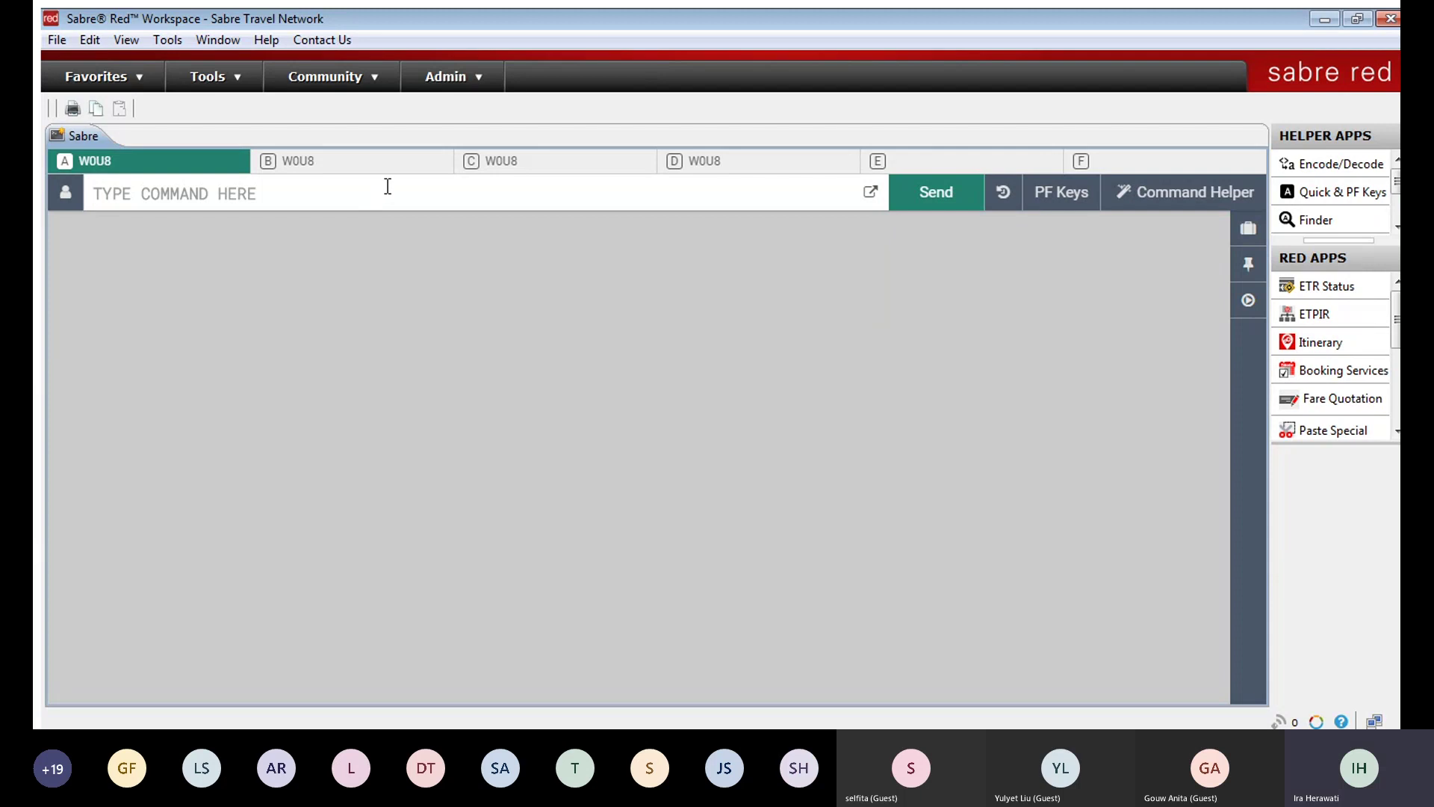
{"action": "key", "text": "alt+t"}
{"action": "key", "text": "o"}
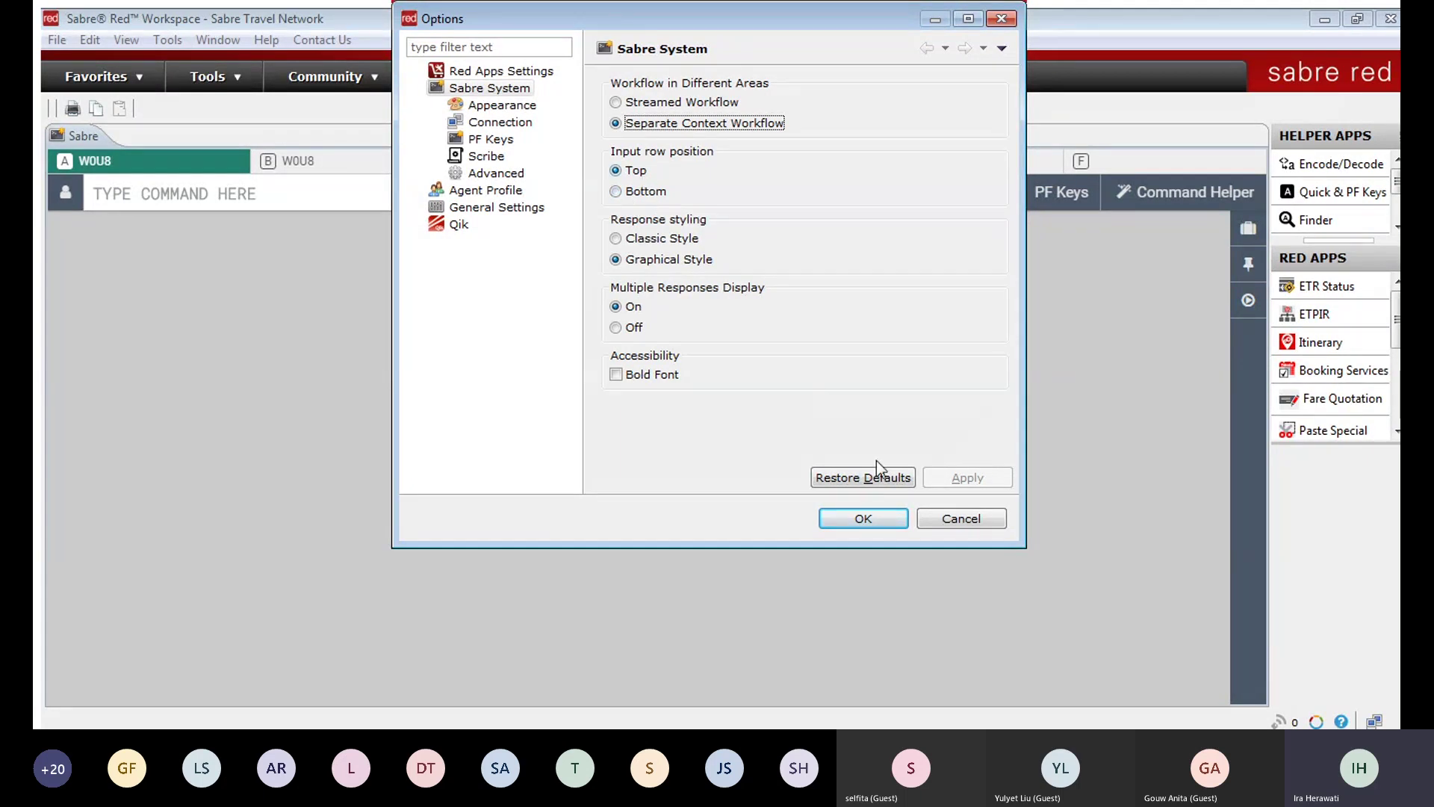
Step: Close Options unchanged and erase the partly typed 120JANCGKSIN availability entry
{"action": "left_click", "coordinate": [881, 522]}
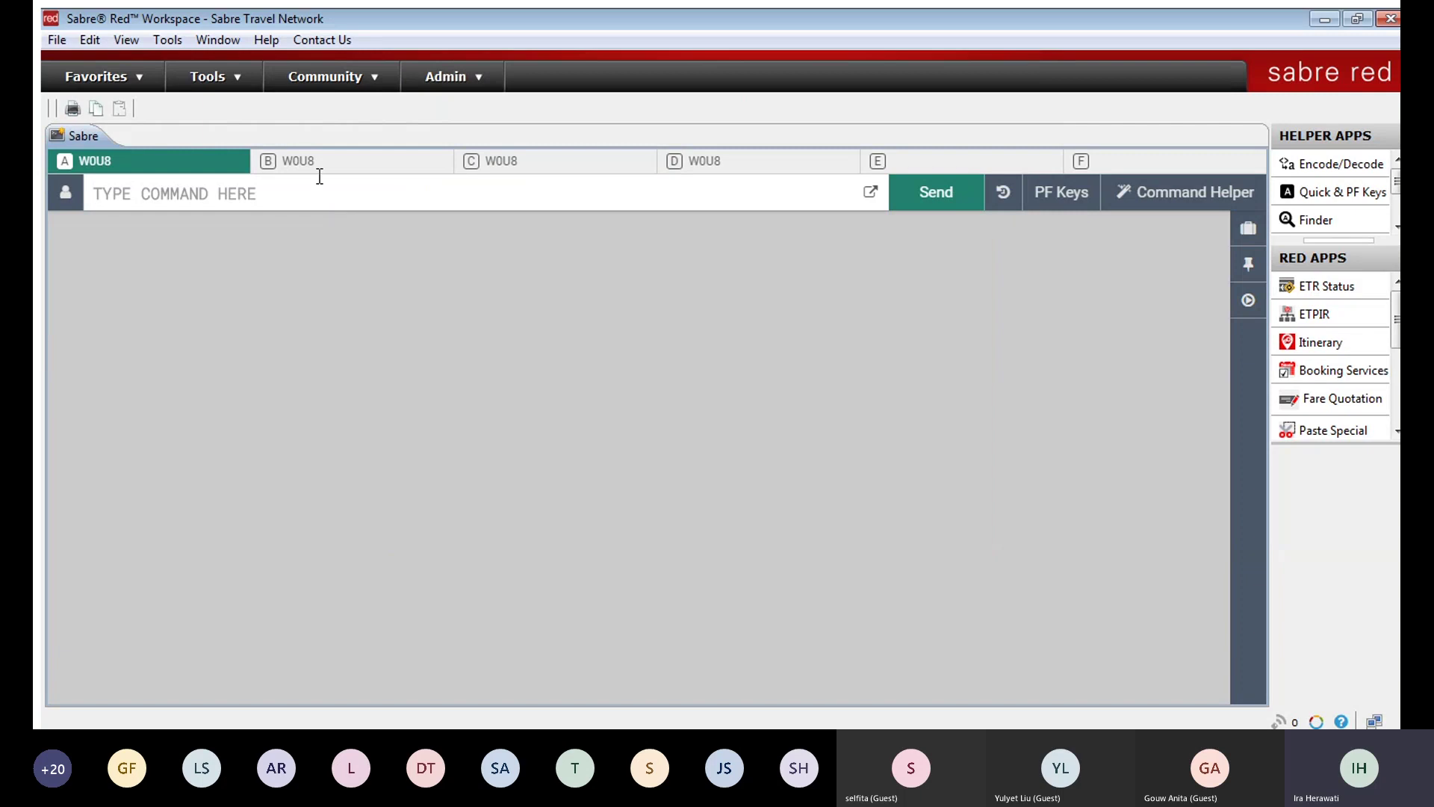
{"action": "type", "text": "120"}
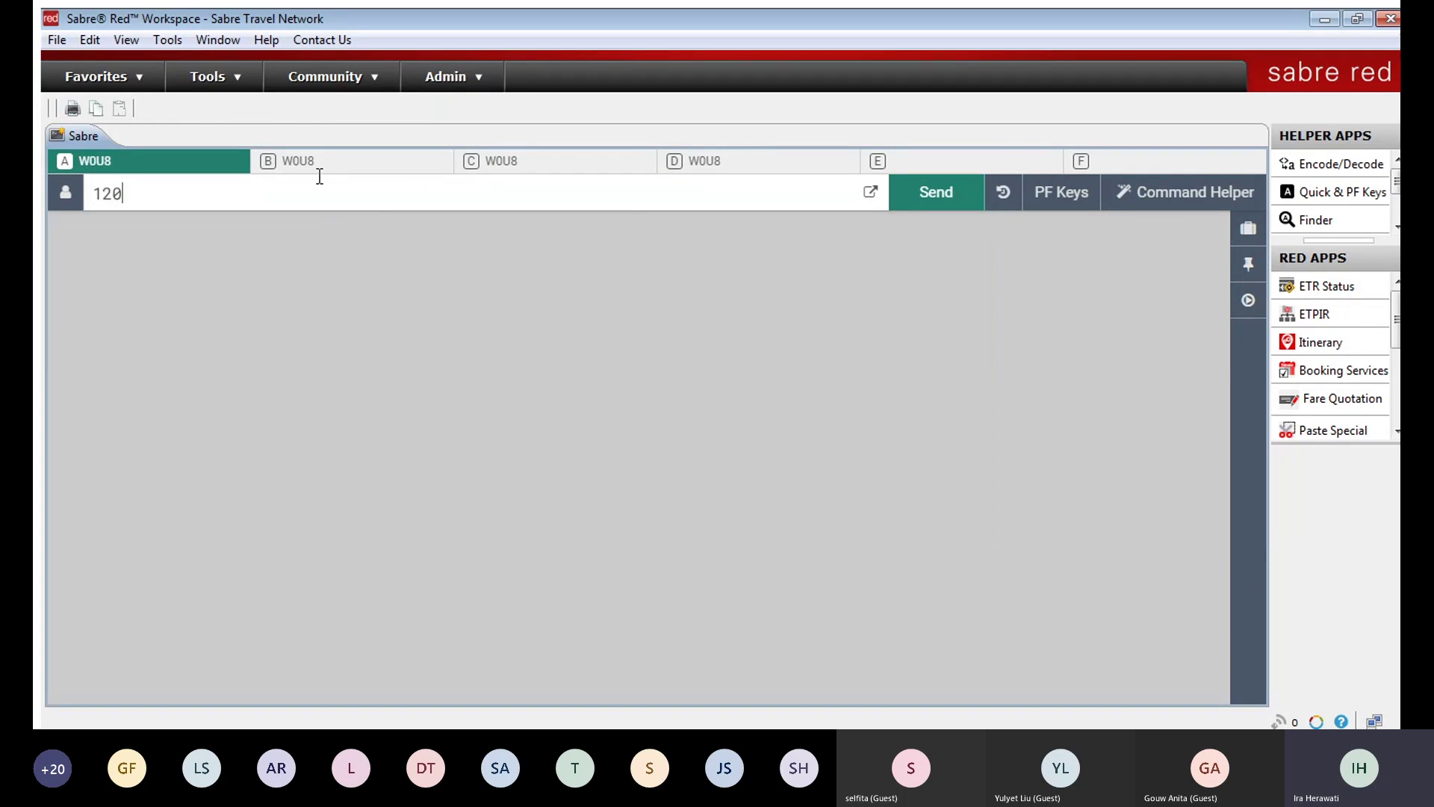
{"action": "type", "text": "JANCGKSIN"}
{"action": "key", "text": "BackSpace"}
{"action": "key", "text": "BackSpace"}
{"action": "key", "text": "BackSpace"}
{"action": "key", "text": "BackSpace"}
{"action": "key", "text": "BackSpace"}
{"action": "key", "text": "BackSpace"}
{"action": "key", "text": "BackSpace"}
{"action": "key", "text": "BackSpace"}
{"action": "key", "text": "BackSpace"}
{"action": "key", "text": "BackSpace"}
{"action": "key", "text": "BackSpace"}
{"action": "key", "text": "BackSpace"}
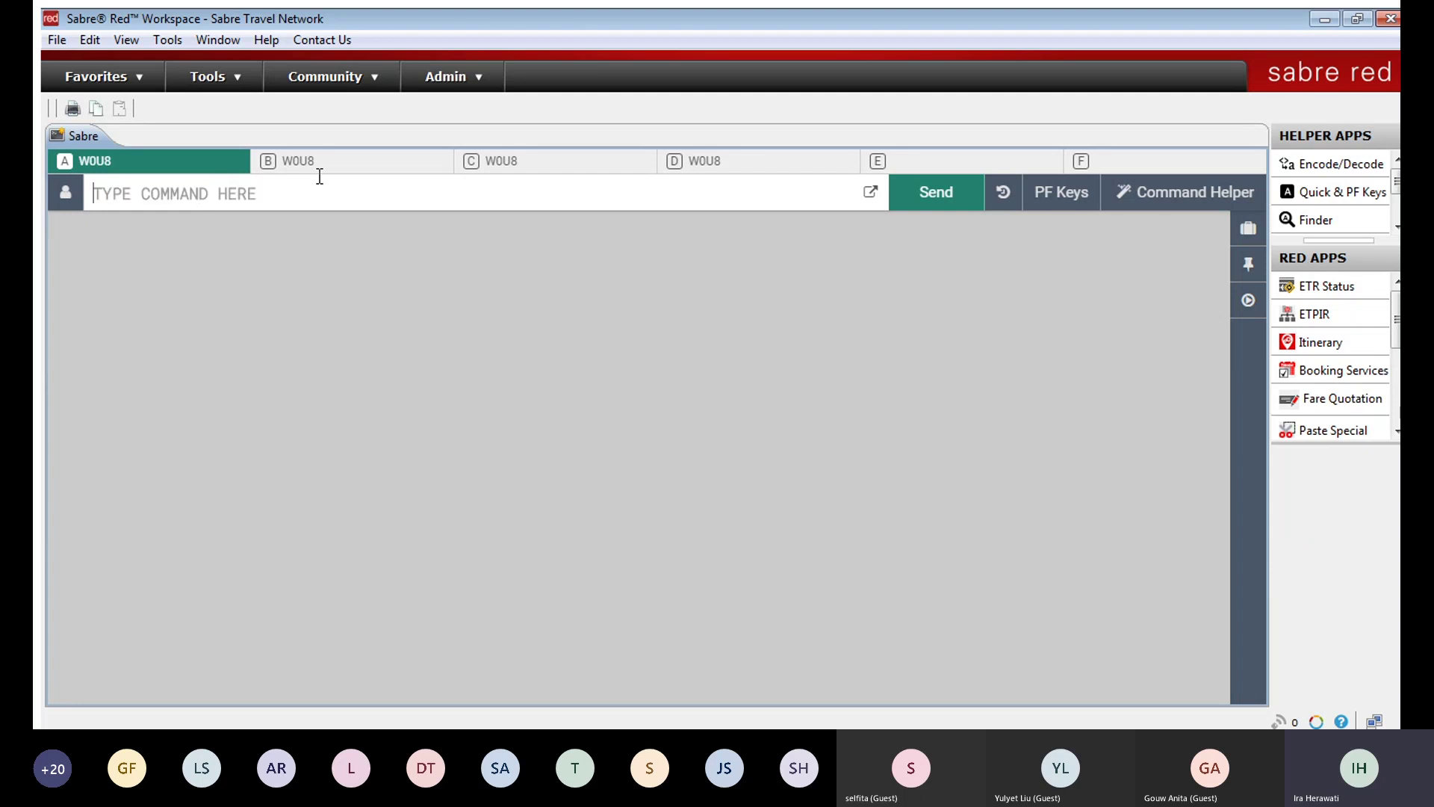
Step: Move the command input row to the Bottom in the Sabre System options
{"action": "key", "text": "alt+t"}
{"action": "key", "text": "o"}
{"action": "left_click", "coordinate": [615, 191]}
{"action": "left_click", "coordinate": [851, 520]}
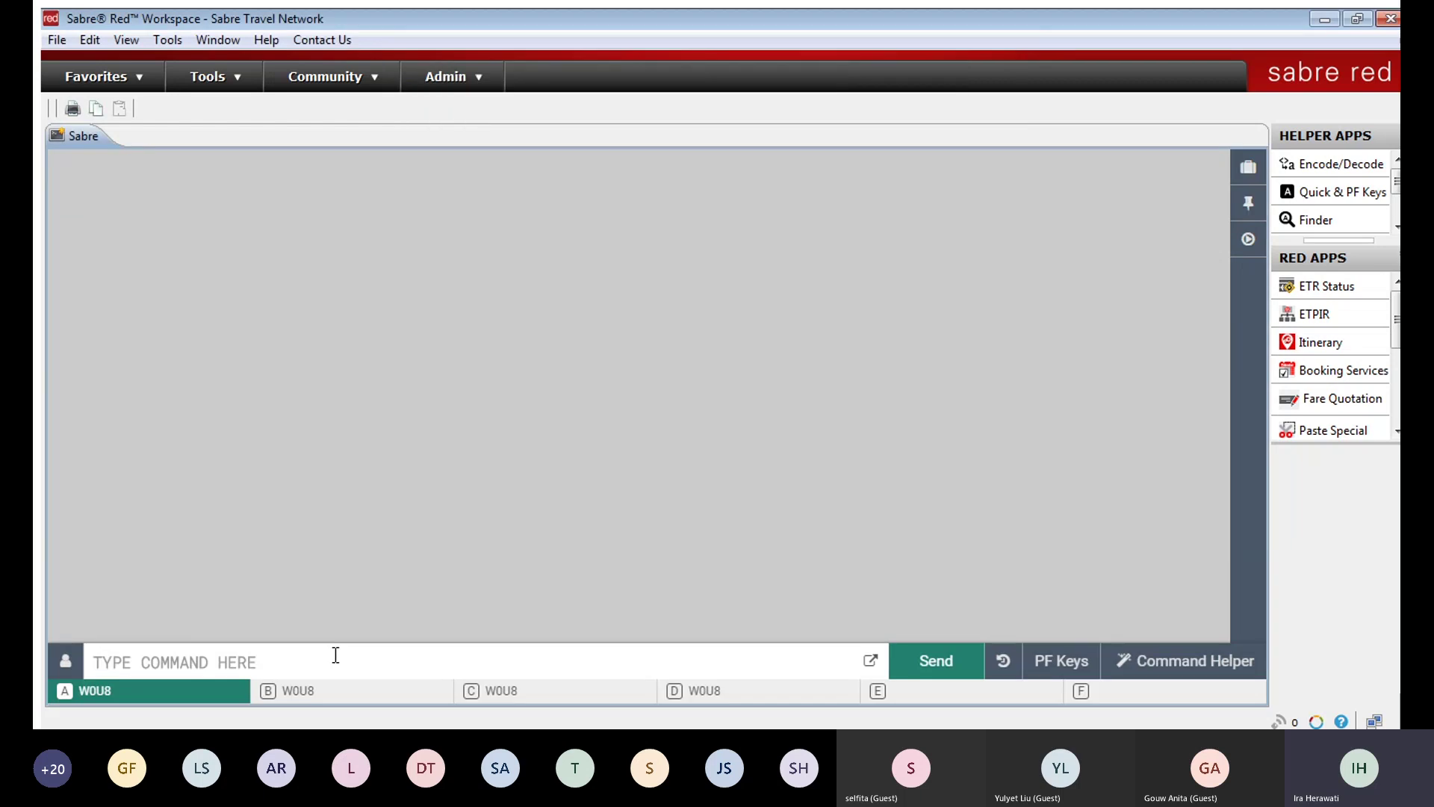
{"action": "type", "text": "120A"}
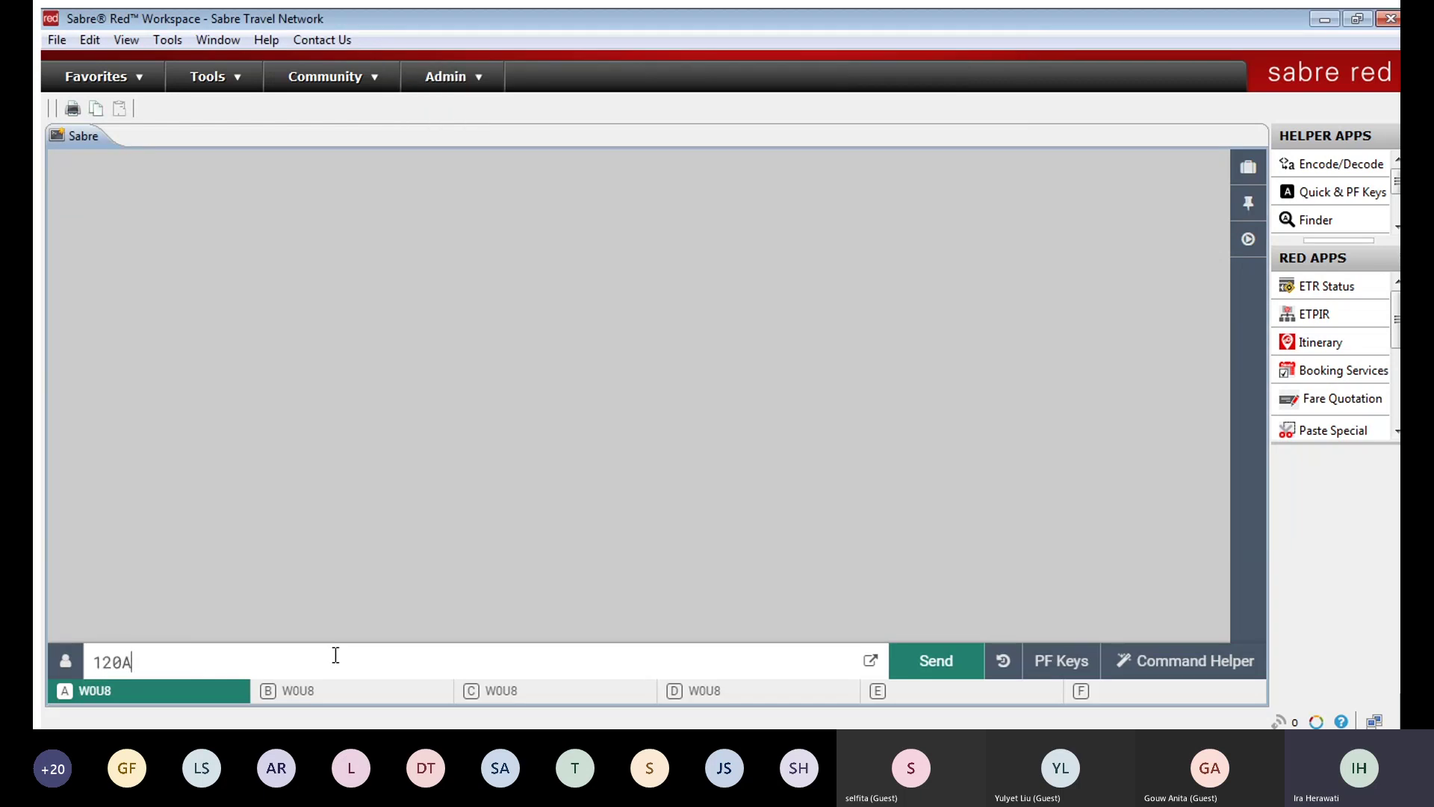
{"action": "type", "text": "NJAHKJDFHDHJLKSHDL"}
{"action": "key", "text": "BackSpace"}
{"action": "key", "text": "BackSpace"}
{"action": "key", "text": "BackSpace"}
{"action": "key", "text": "BackSpace"}
{"action": "key", "text": "BackSpace"}
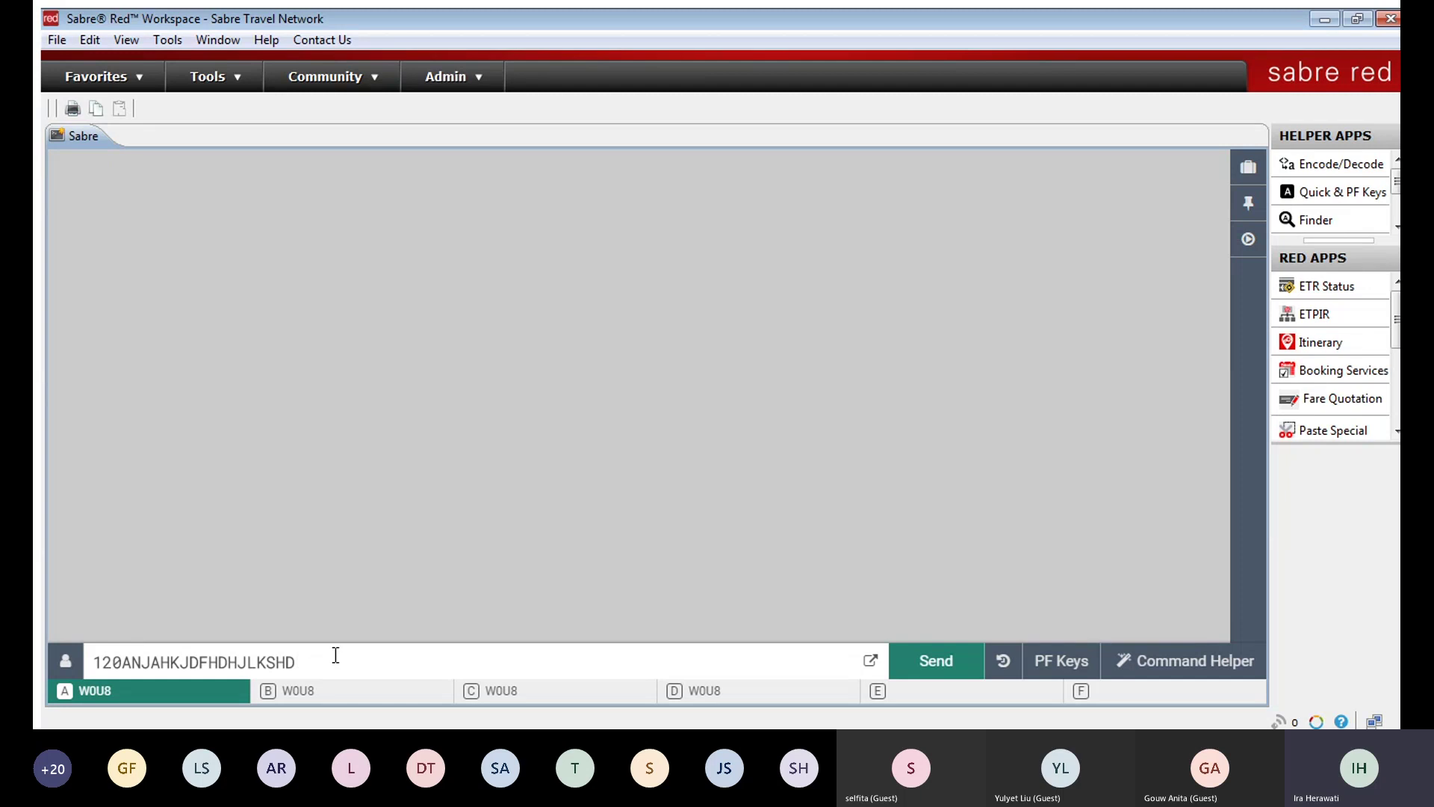
{"action": "key", "text": "BackSpace"}
{"action": "key", "text": "BackSpace"}
{"action": "key", "text": "BackSpace"}
{"action": "key", "text": "BackSpace"}
{"action": "key", "text": "BackSpace"}
{"action": "key", "text": "BackSpace"}
{"action": "key", "text": "BackSpace"}
{"action": "key", "text": "BackSpace"}
{"action": "key", "text": "BackSpace"}
{"action": "key", "text": "BackSpace"}
{"action": "key", "text": "BackSpace"}
{"action": "key", "text": "BackSpace"}
{"action": "key", "text": "BackSpace"}
{"action": "key", "text": "BackSpace"}
{"action": "key", "text": "BackSpace"}
{"action": "key", "text": "BackSpace"}
{"action": "key", "text": "BackSpace"}
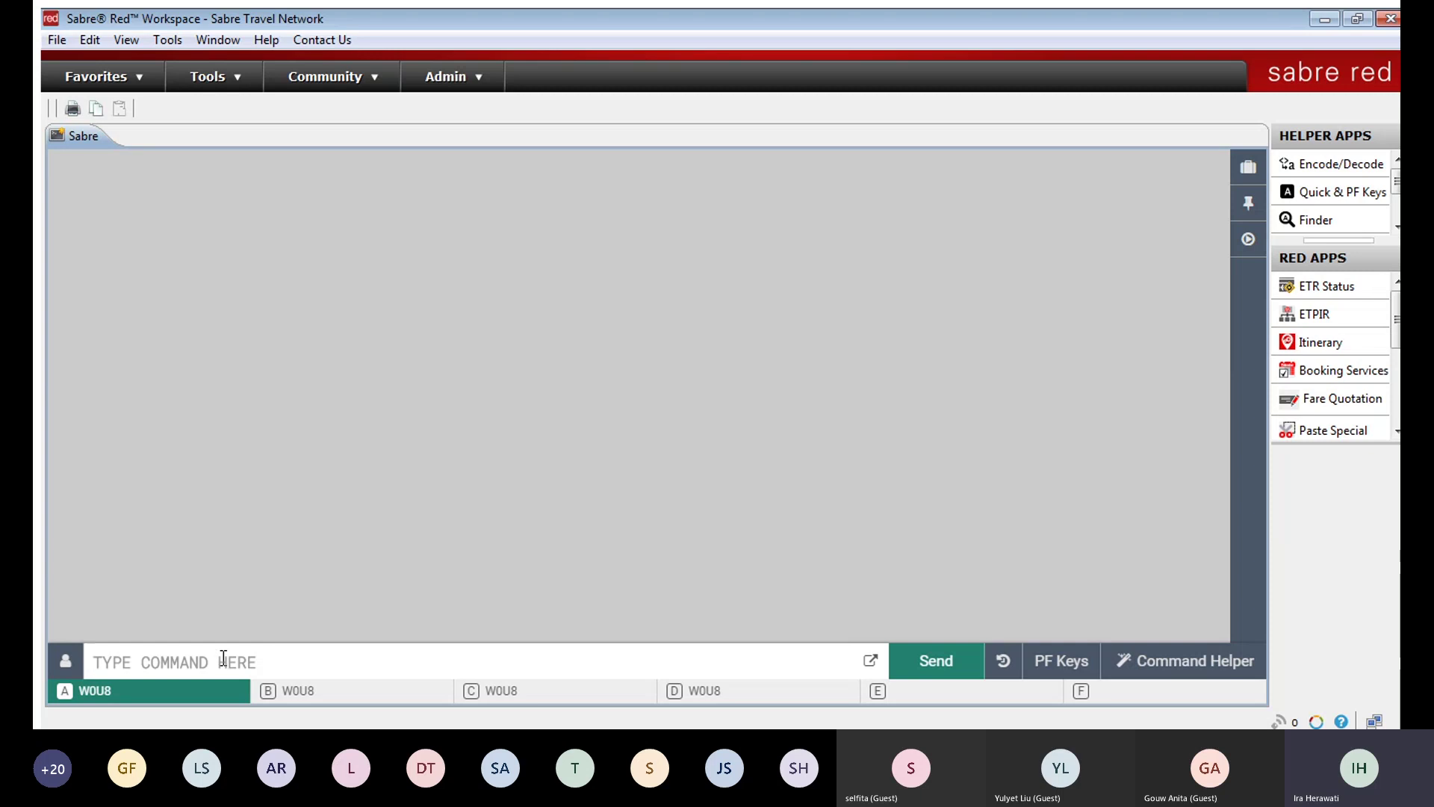
Step: Set Input row position to Top and Response styling to Classic Style, then apply
{"action": "key", "text": "ctrl+alt+o"}
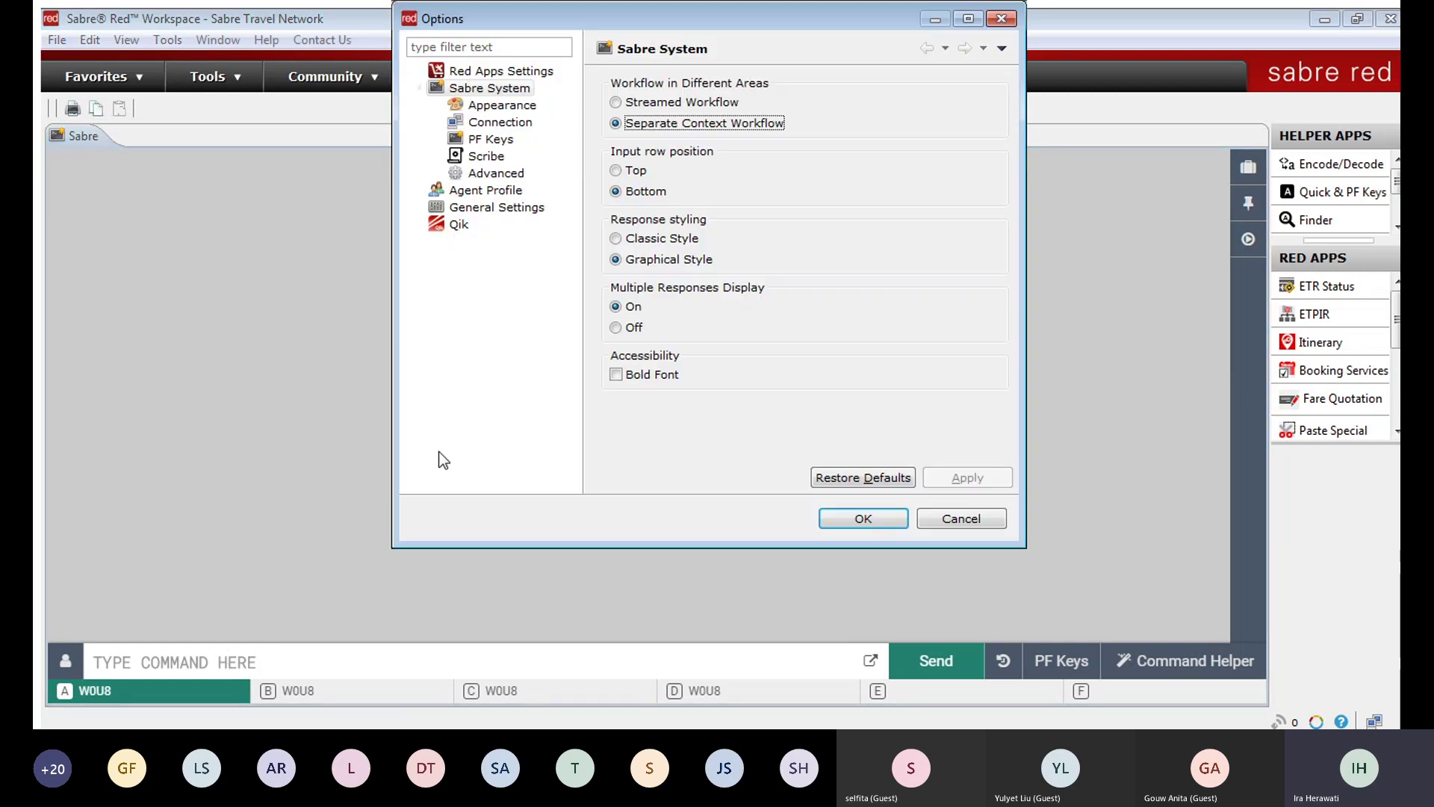
{"action": "left_click", "coordinate": [617, 171]}
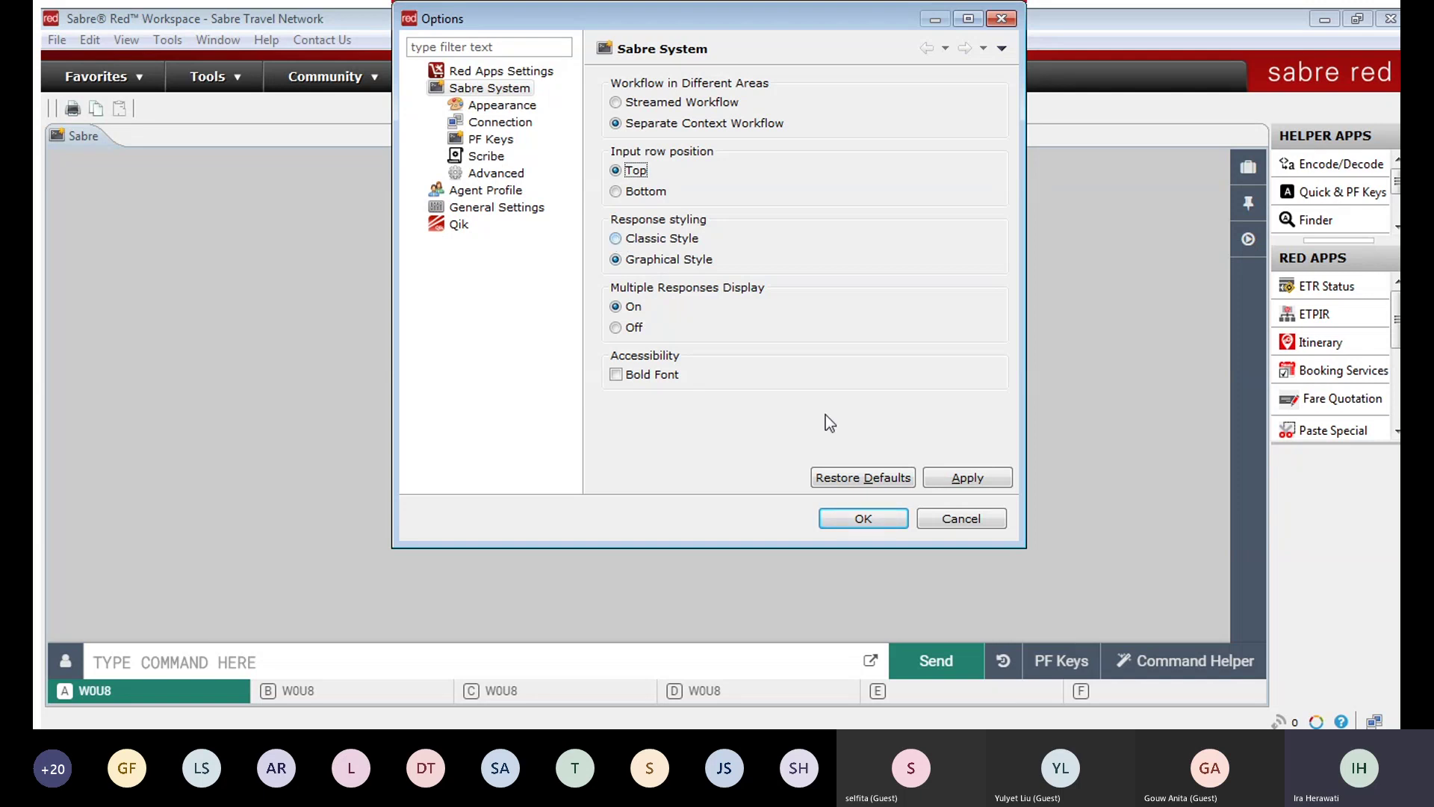
{"action": "left_click", "coordinate": [617, 239]}
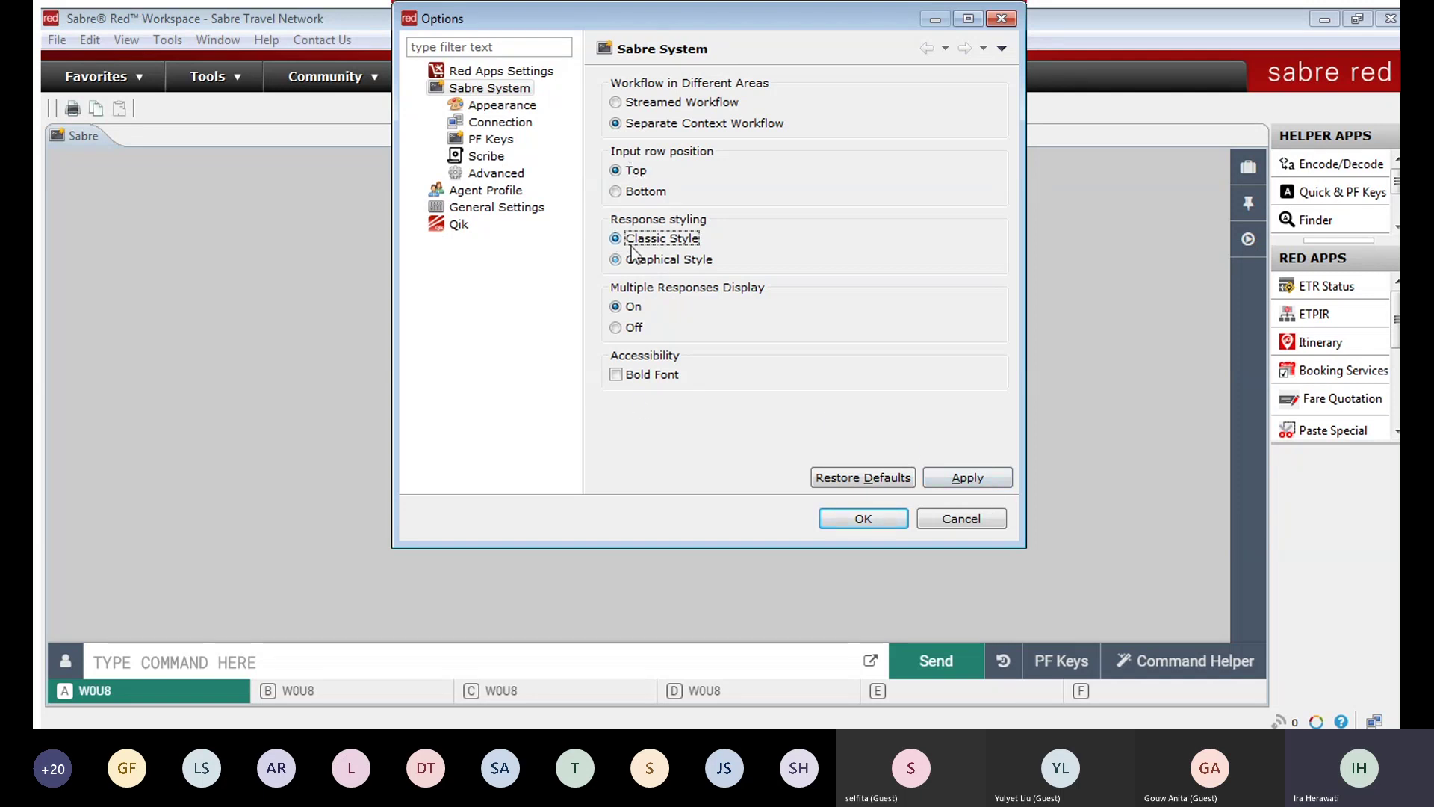
{"action": "left_click", "coordinate": [969, 487]}
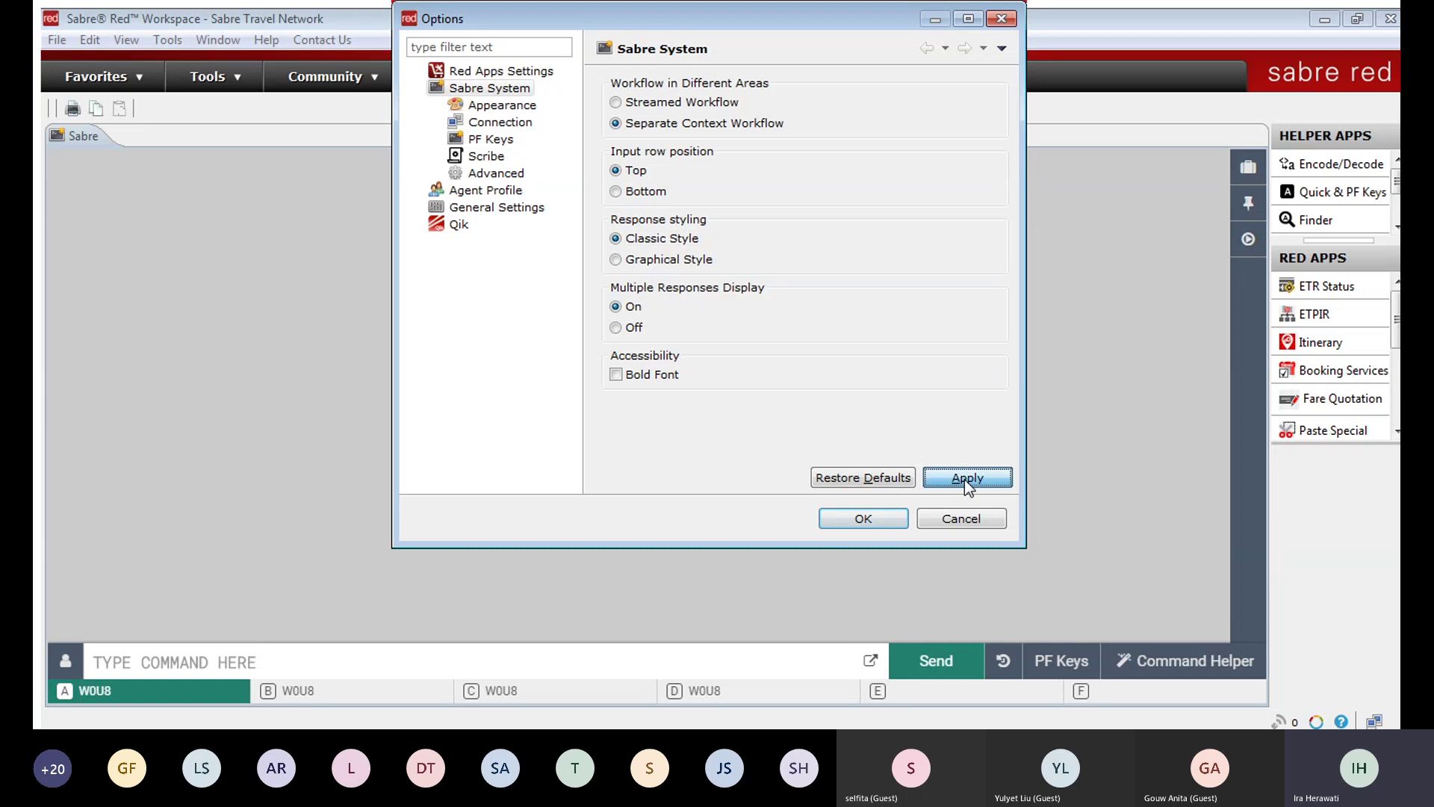
{"action": "left_click", "coordinate": [863, 519]}
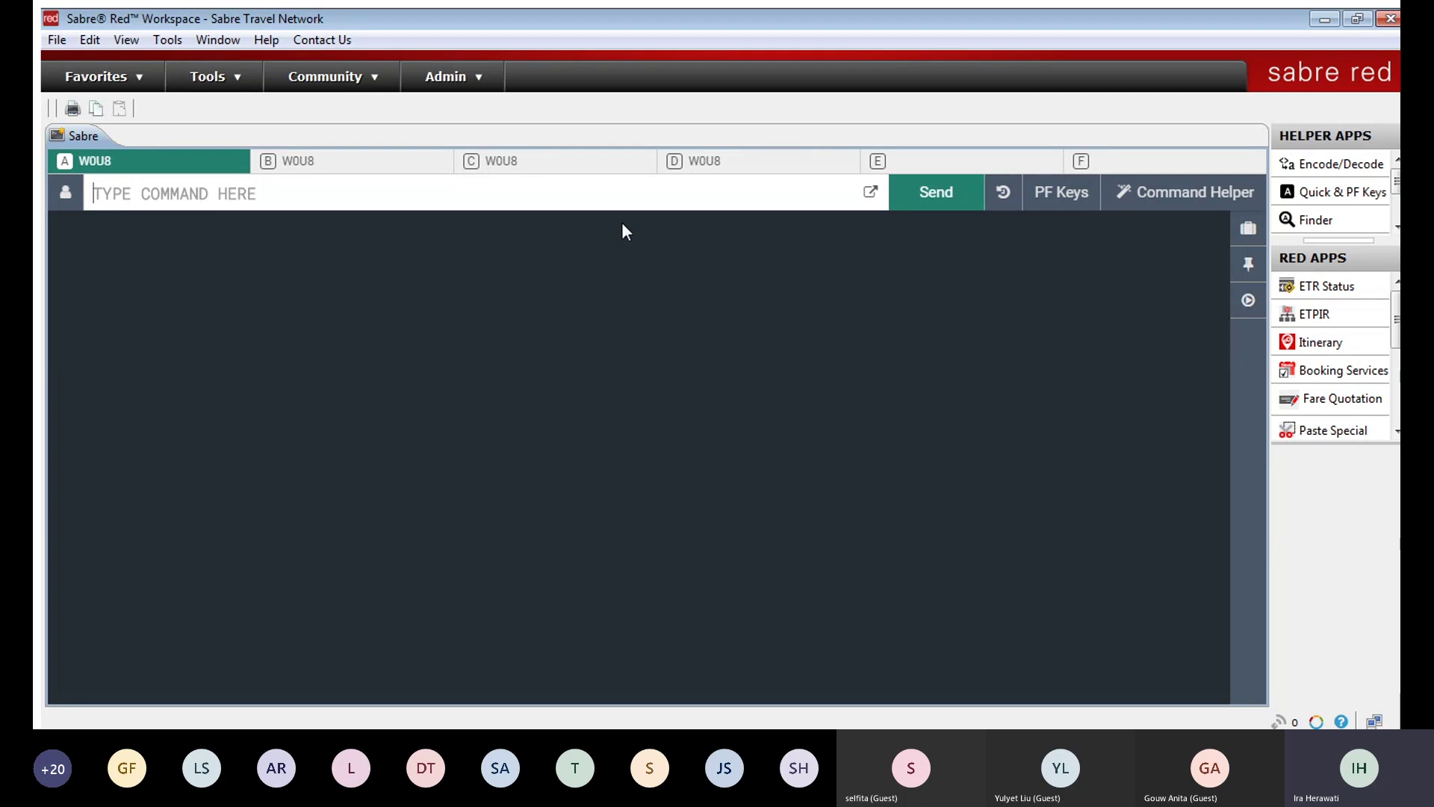
Step: Request Garuda CGK–SIN availability for 20JAN with 120JANCGKSIN¥GA
{"action": "type", "text": "120JAN"}
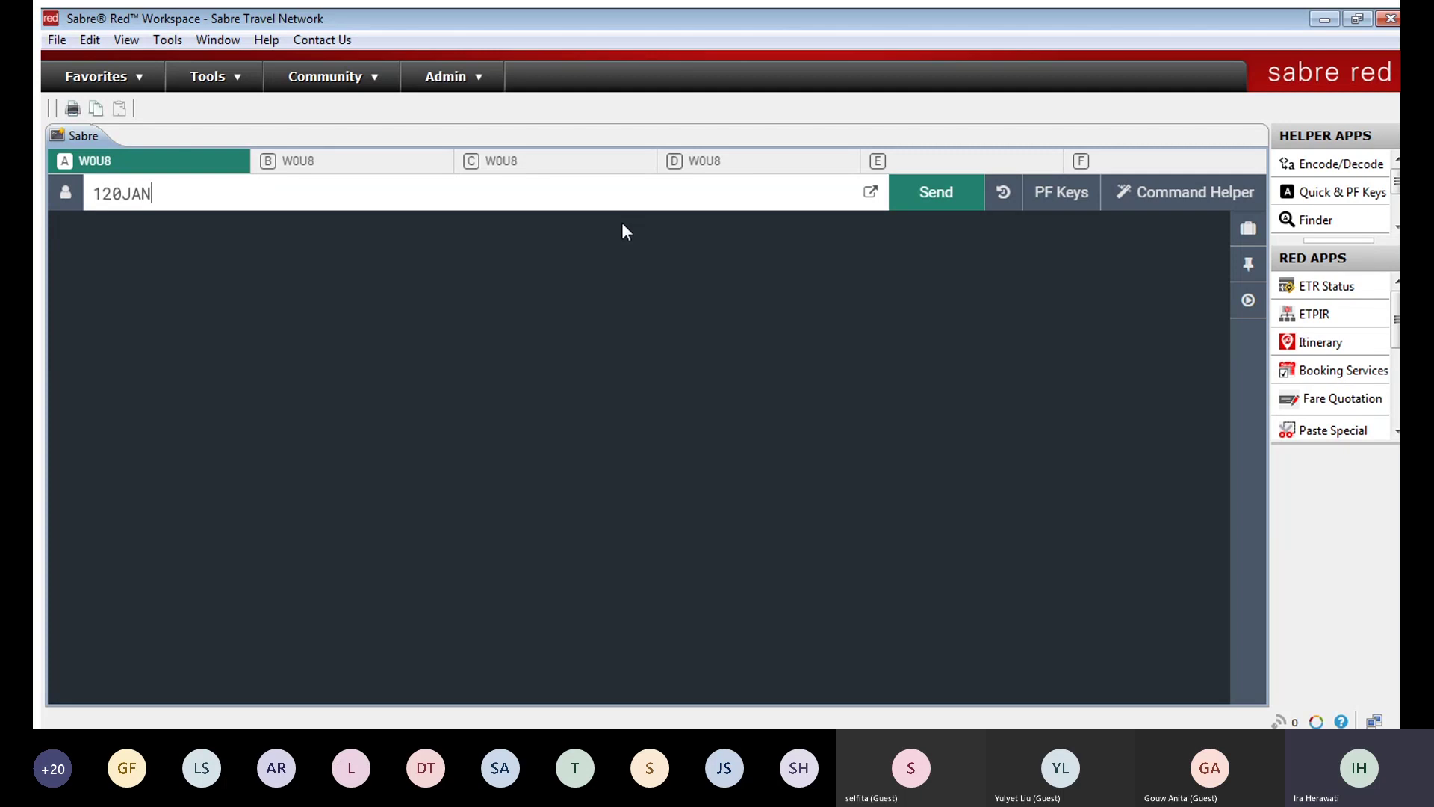
{"action": "type", "text": "CGKSIN¥GA"}
{"action": "key", "text": "Return"}
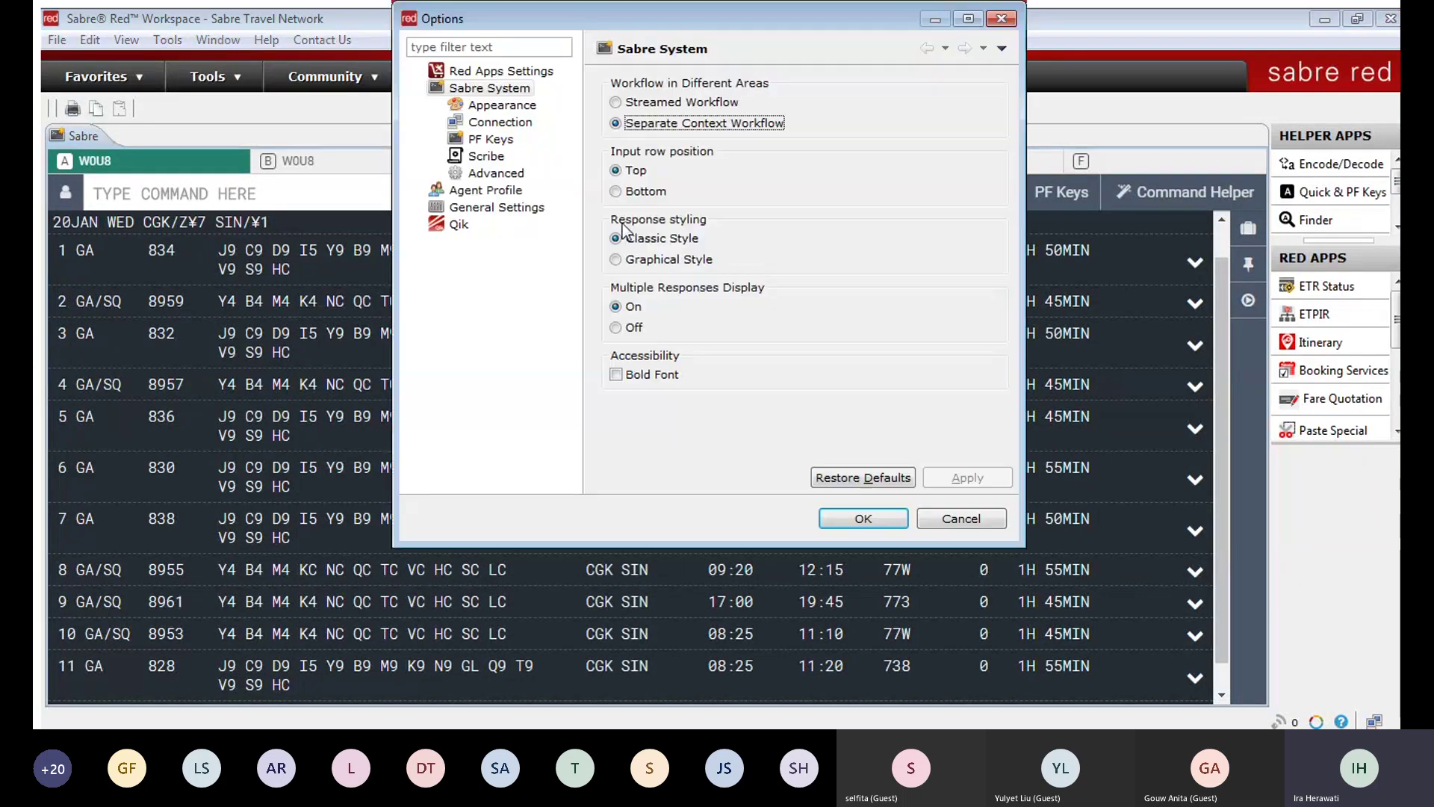
Step: Switch Response styling to Graphical Style, apply it and close Options
{"action": "left_click", "coordinate": [616, 259]}
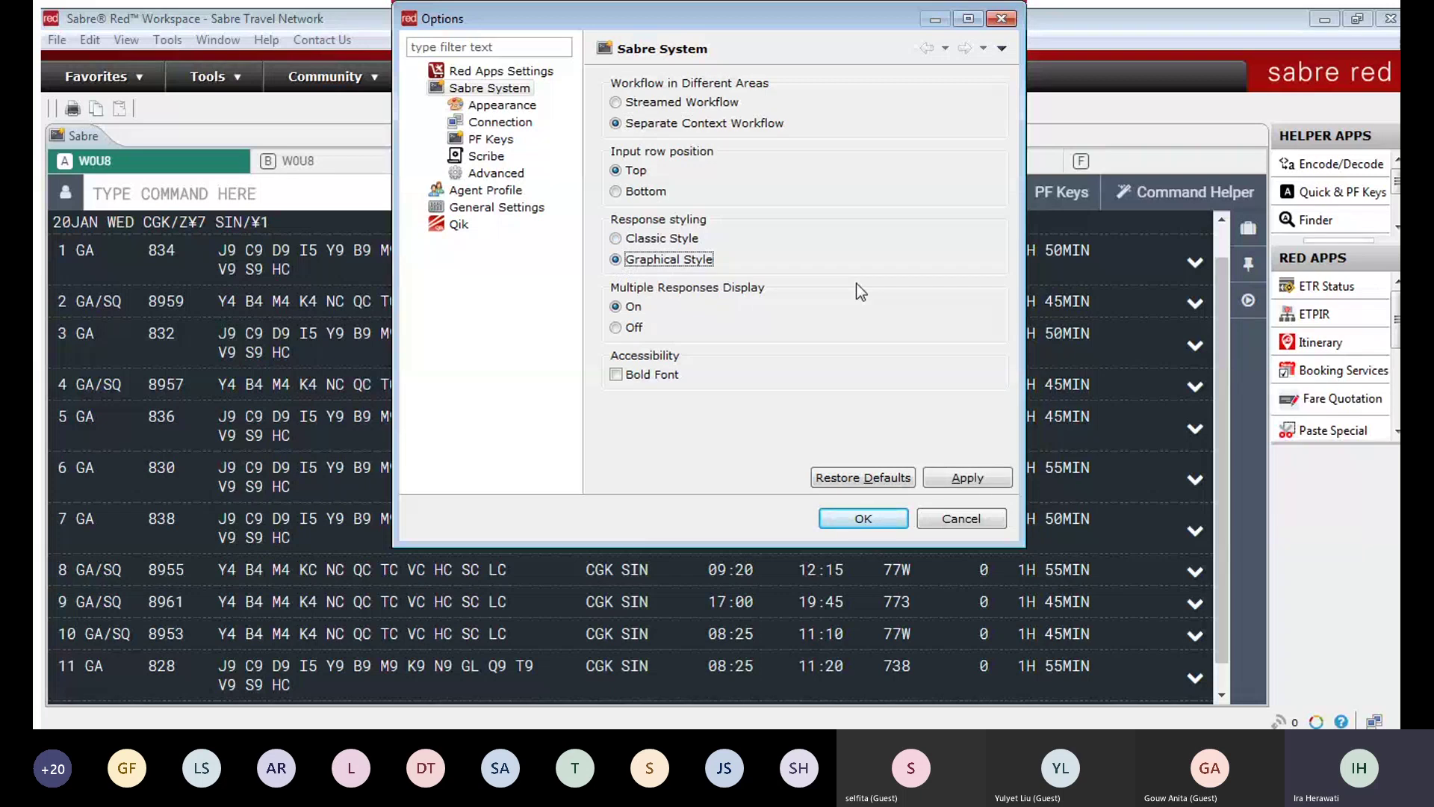
{"action": "left_click", "coordinate": [858, 523]}
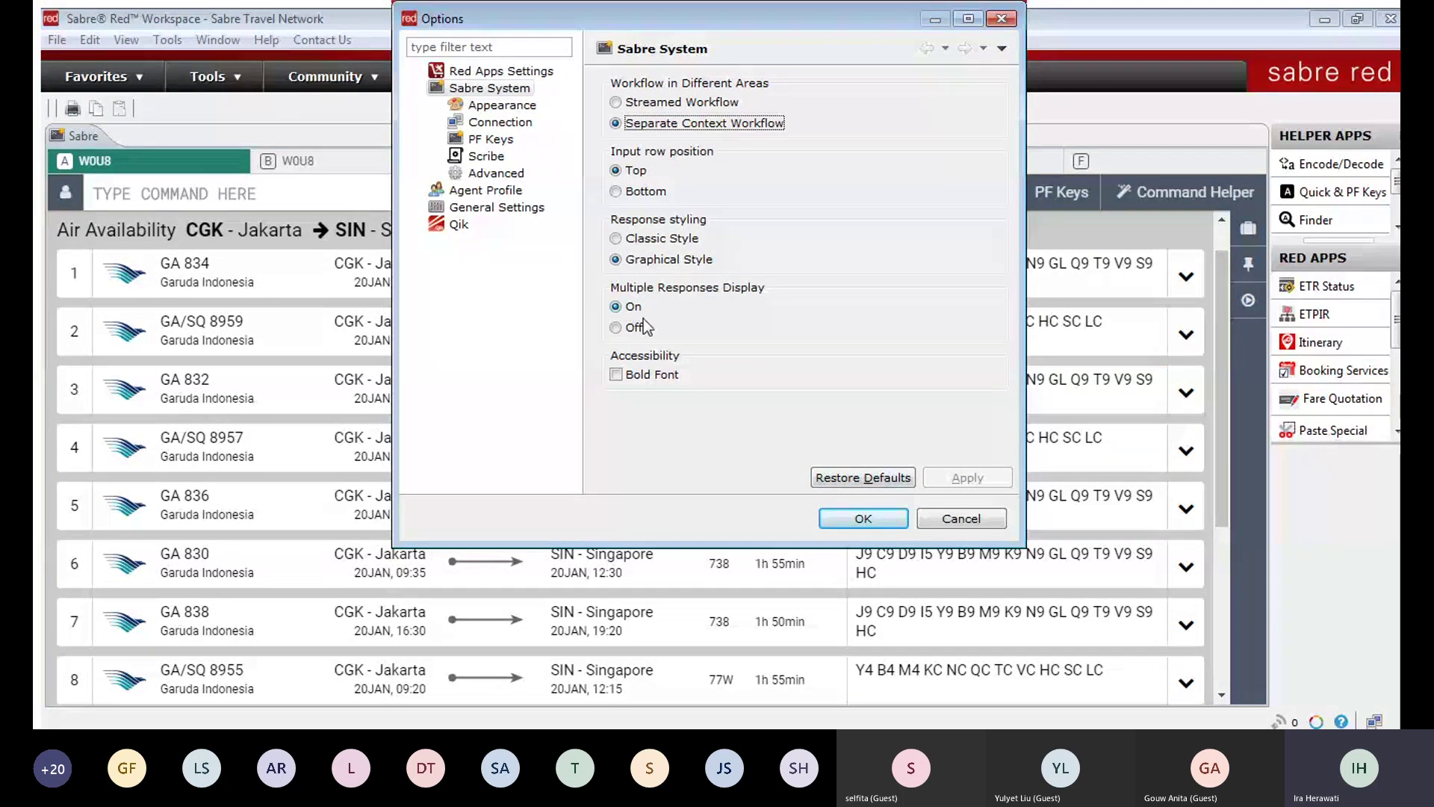
{"action": "left_click", "coordinate": [899, 523]}
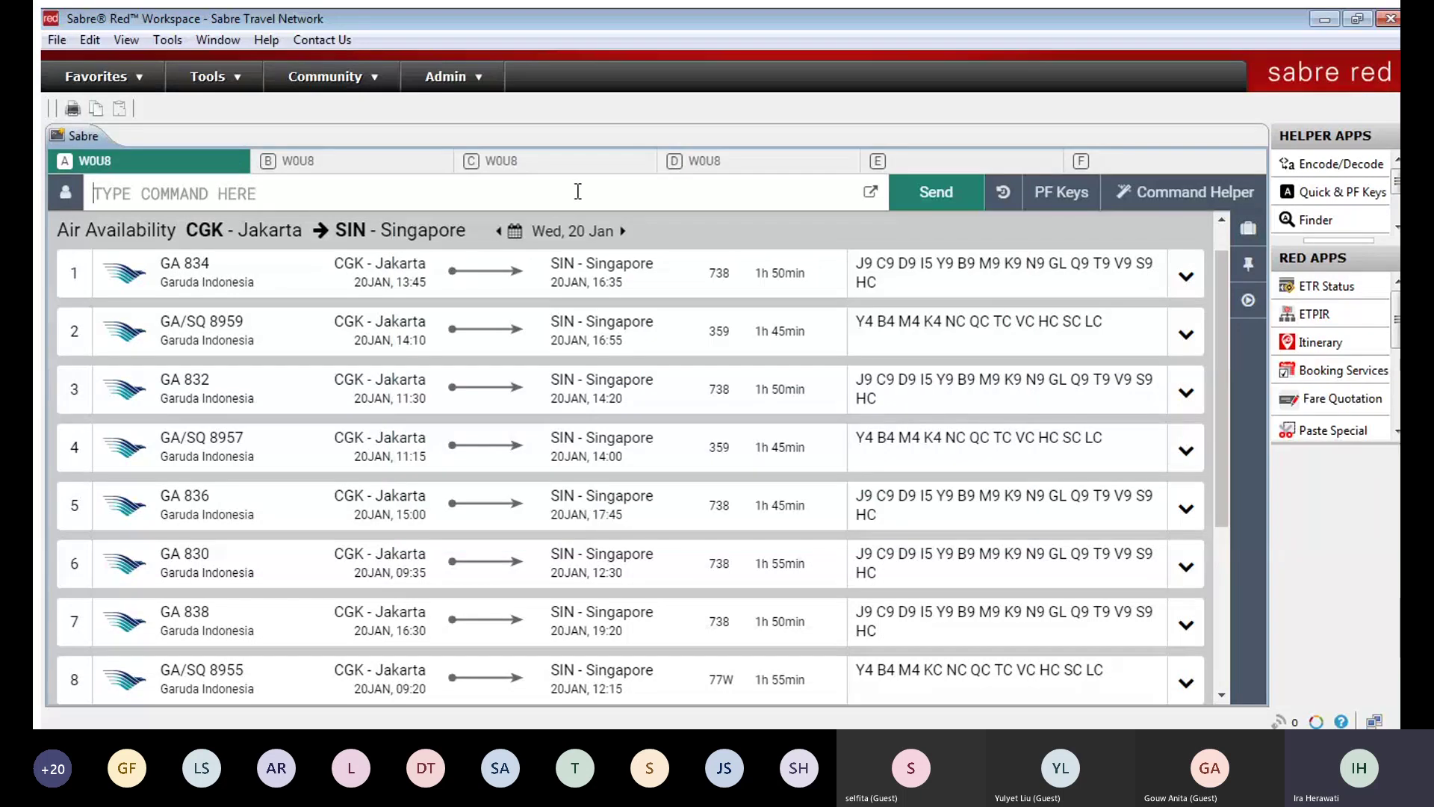
Step: List the help categories with Y, ignore with I, then reopen the Sabre System options
{"action": "type", "text": "Y"}
{"action": "key", "text": "Return"}
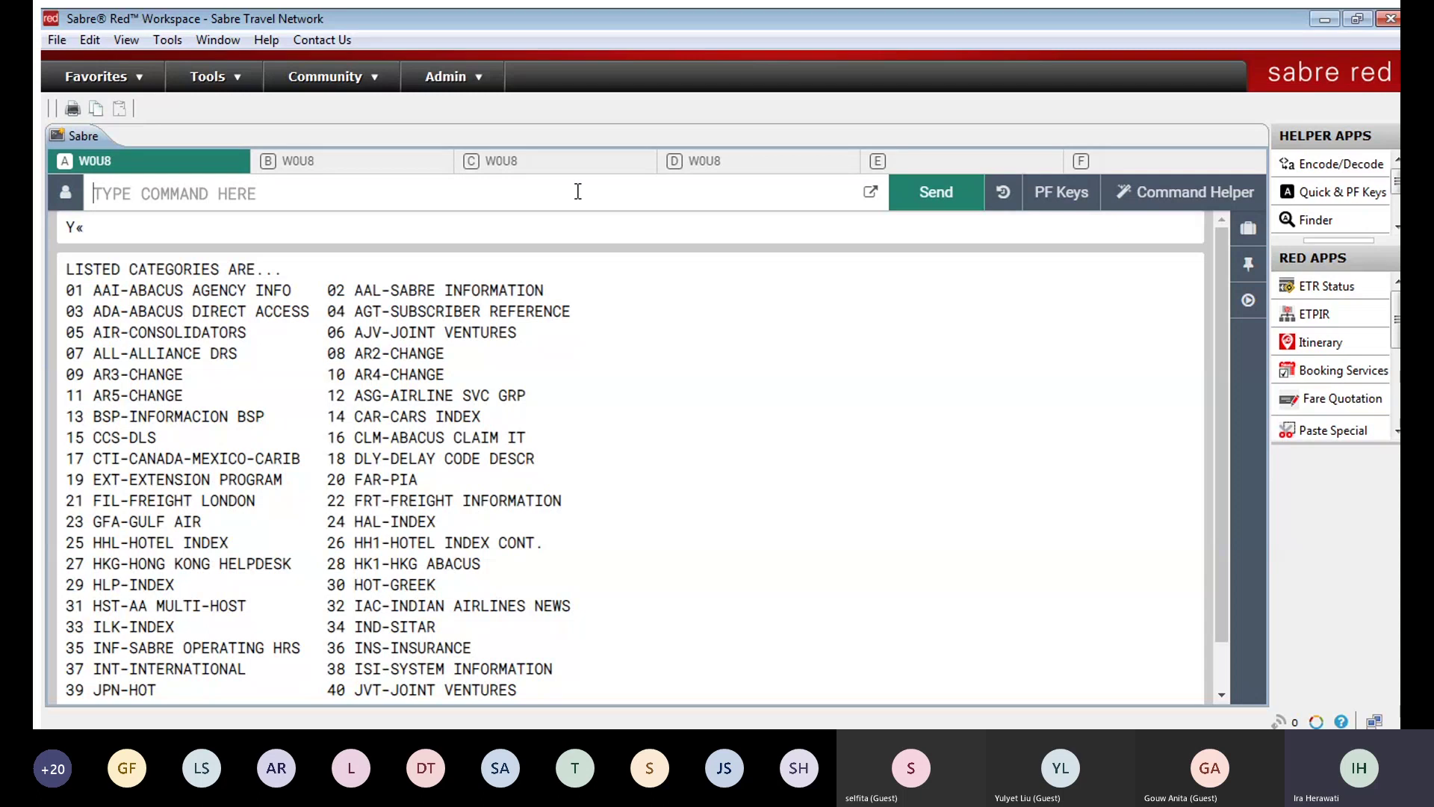
{"action": "type", "text": "I"}
{"action": "key", "text": "Return"}
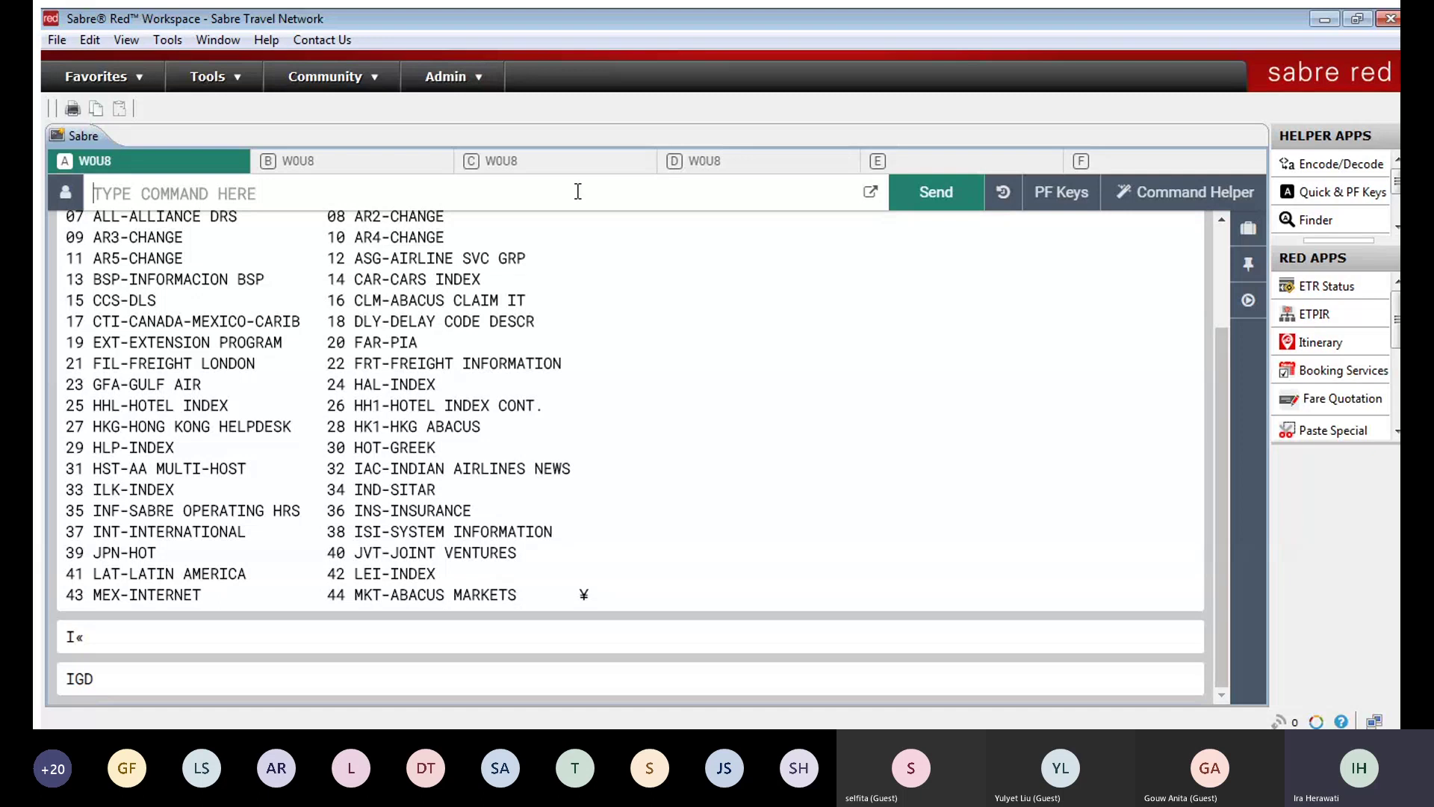
{"action": "scroll", "coordinate": [276, 366], "scroll_direction": "up", "scroll_amount": 3}
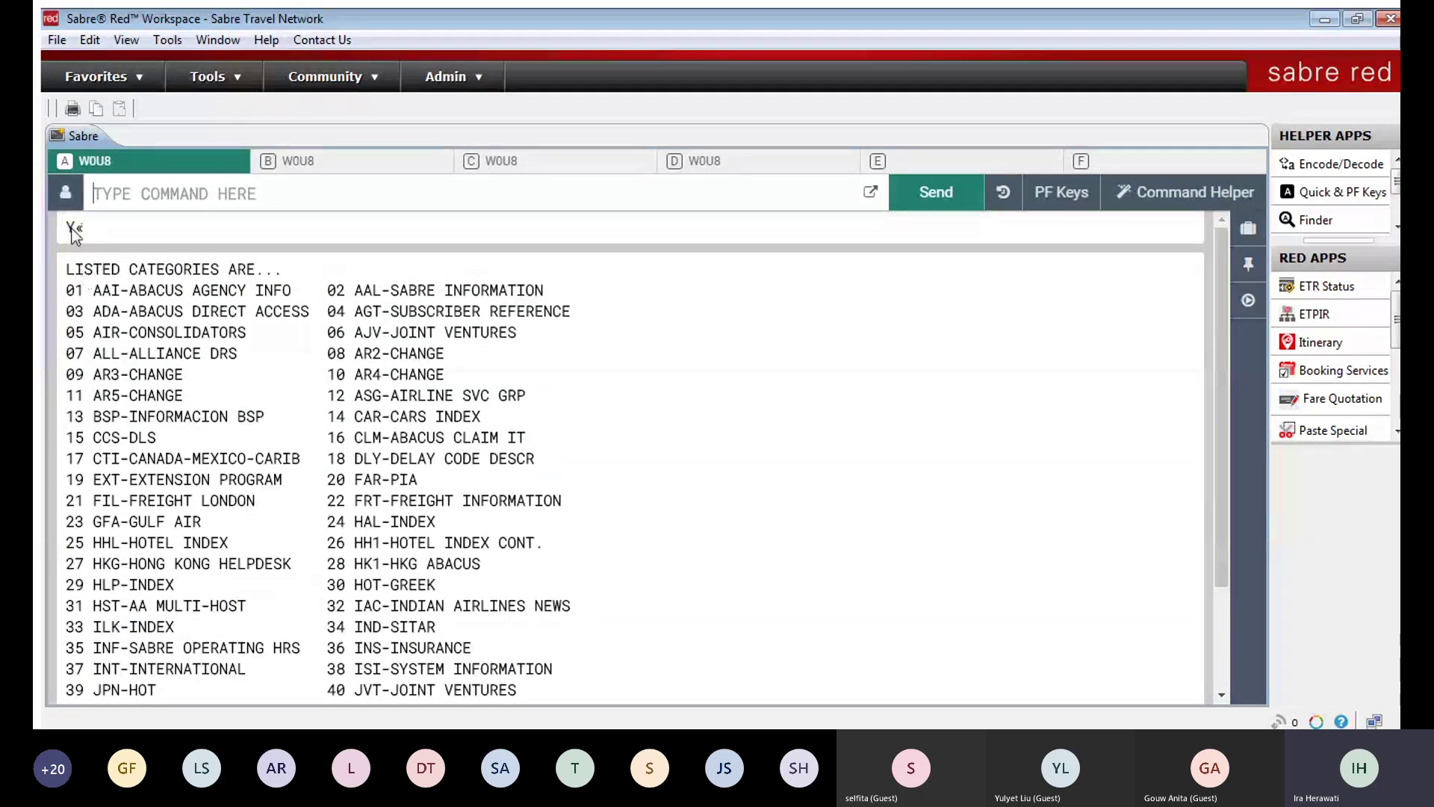
{"action": "scroll", "coordinate": [262, 493], "scroll_direction": "down", "scroll_amount": 3}
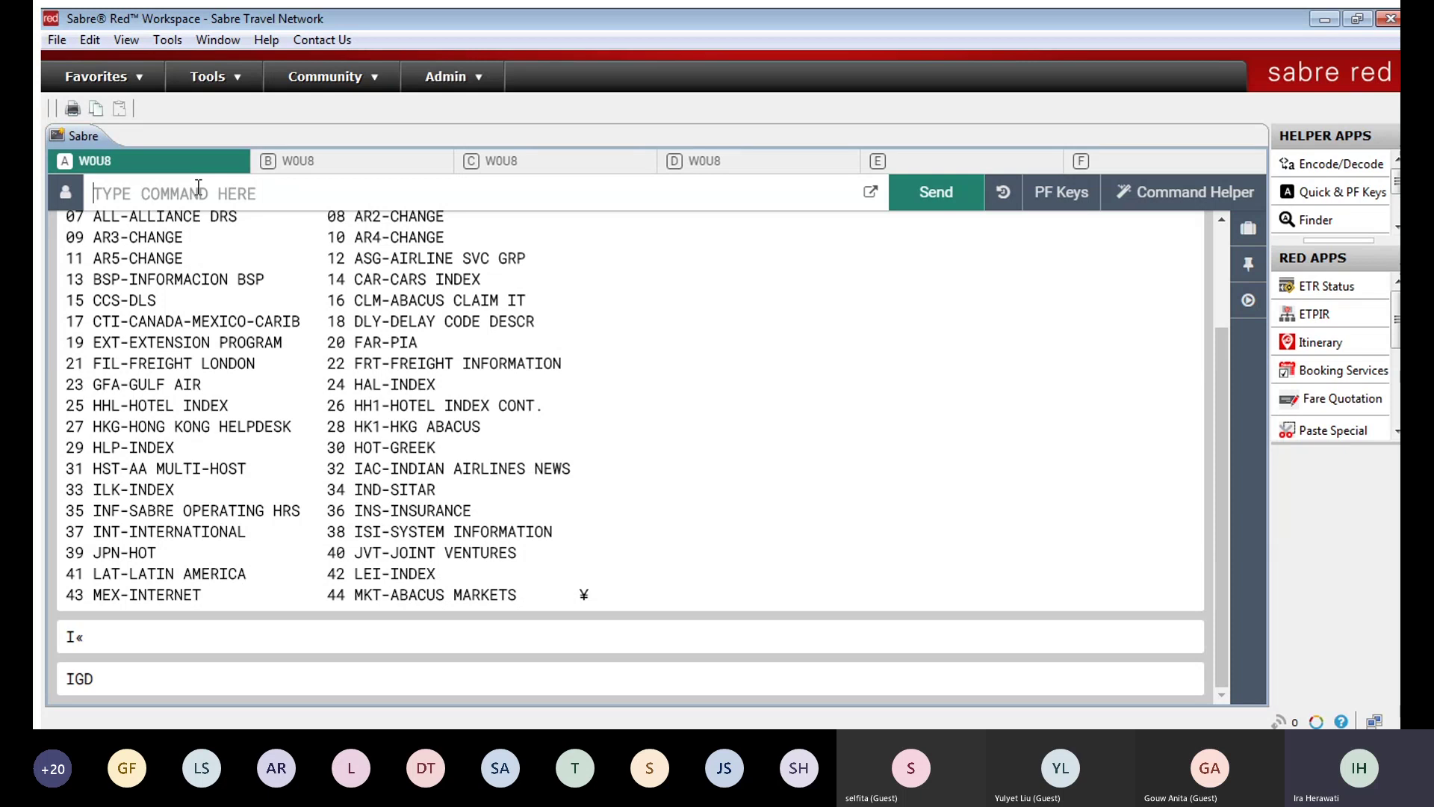
{"action": "left_click", "coordinate": [218, 40]}
{"action": "left_click", "coordinate": [246, 60]}
Step: Turn Multiple Responses Display off and clear the response area
{"action": "left_click", "coordinate": [620, 328]}
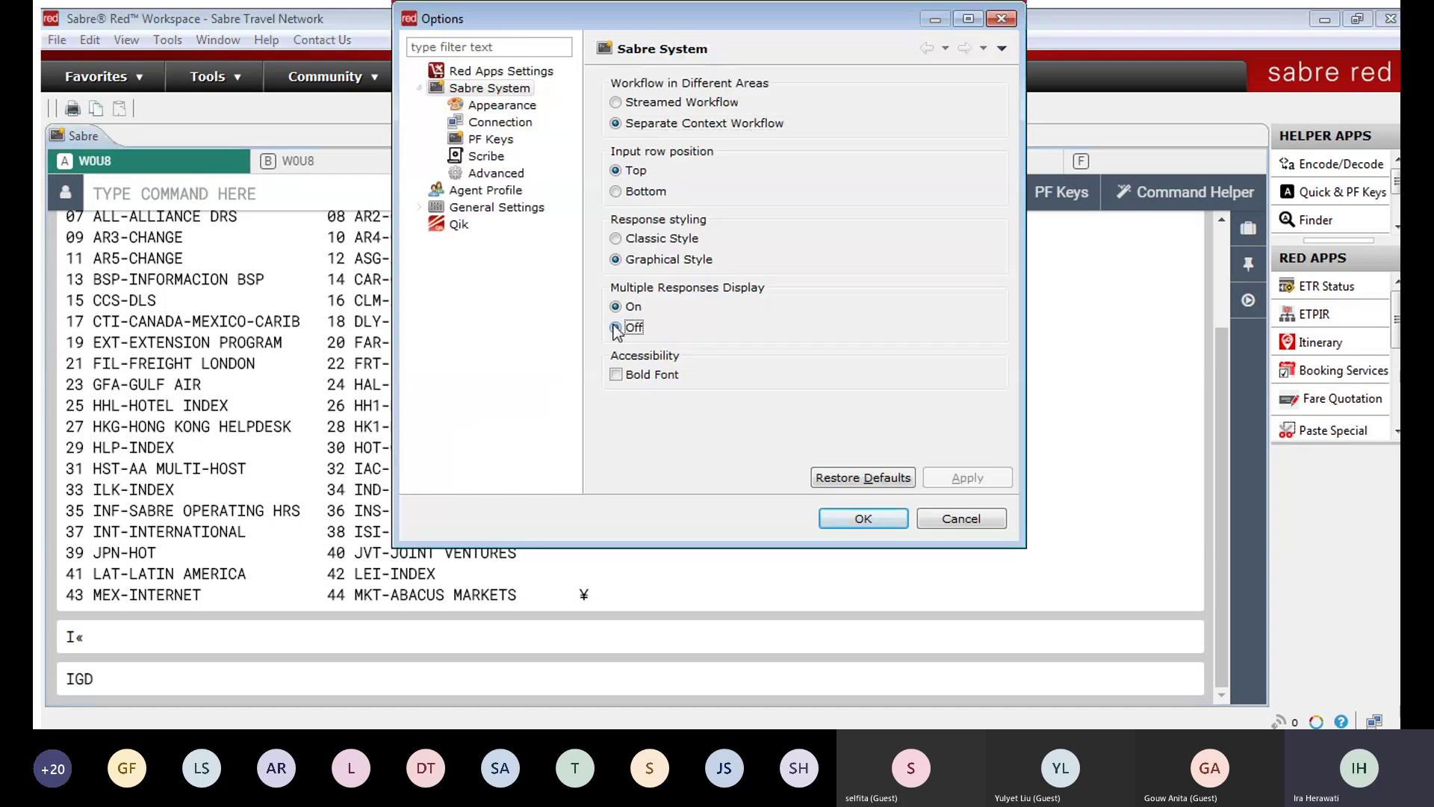
{"action": "left_click", "coordinate": [864, 520]}
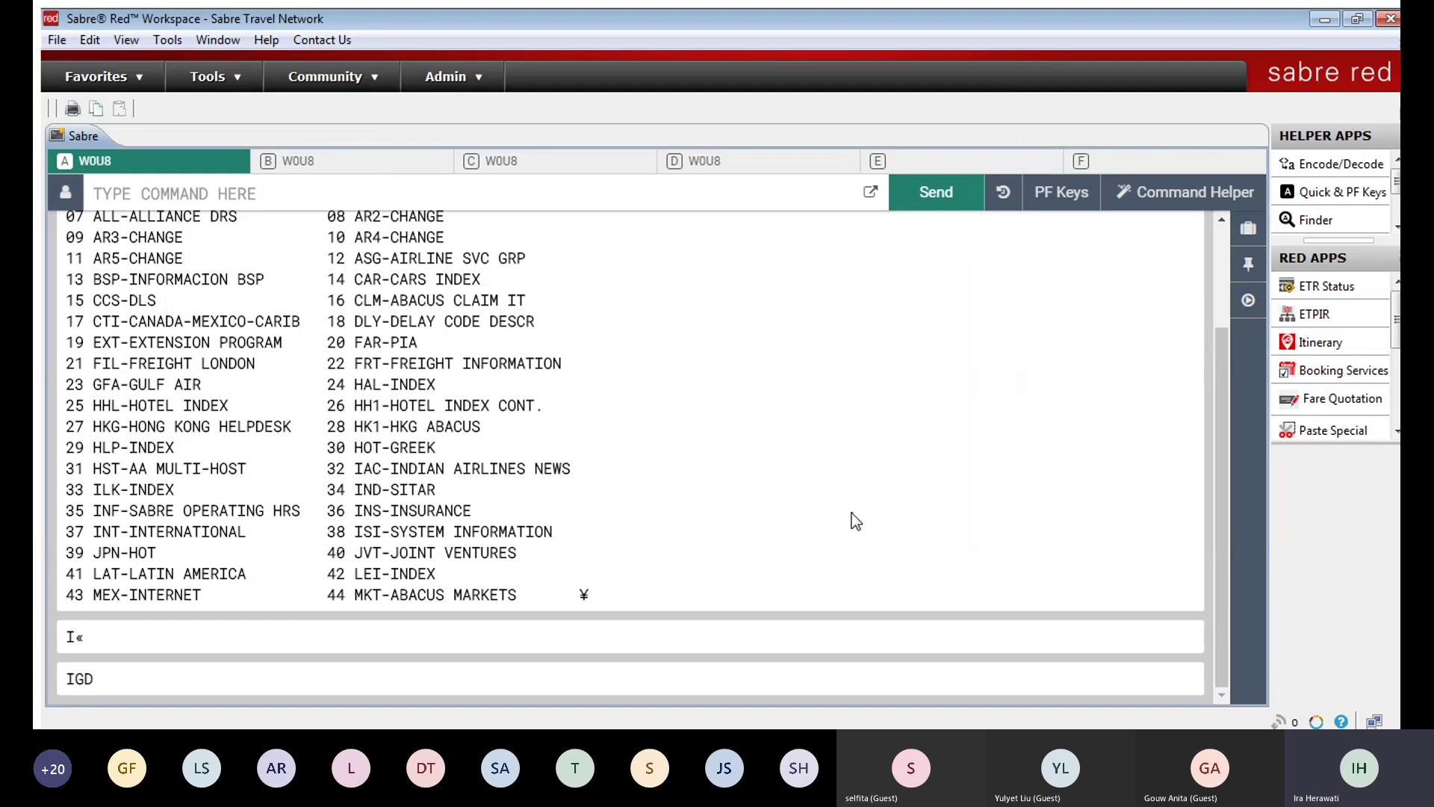
{"action": "key", "text": "Pause"}
Step: Enter Y to list categories again, then I to ignore the transaction
{"action": "type", "text": "Y"}
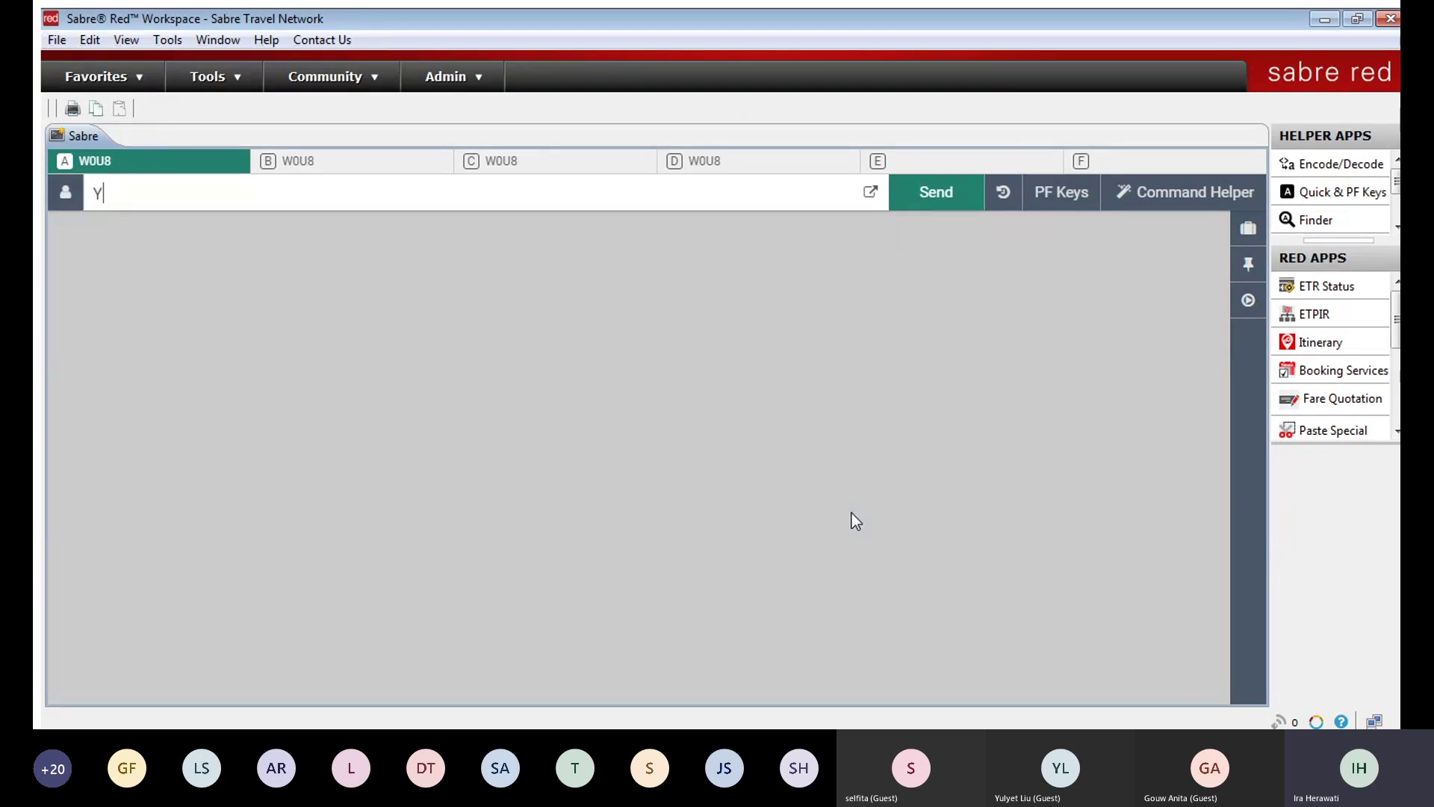
{"action": "key", "text": "Return"}
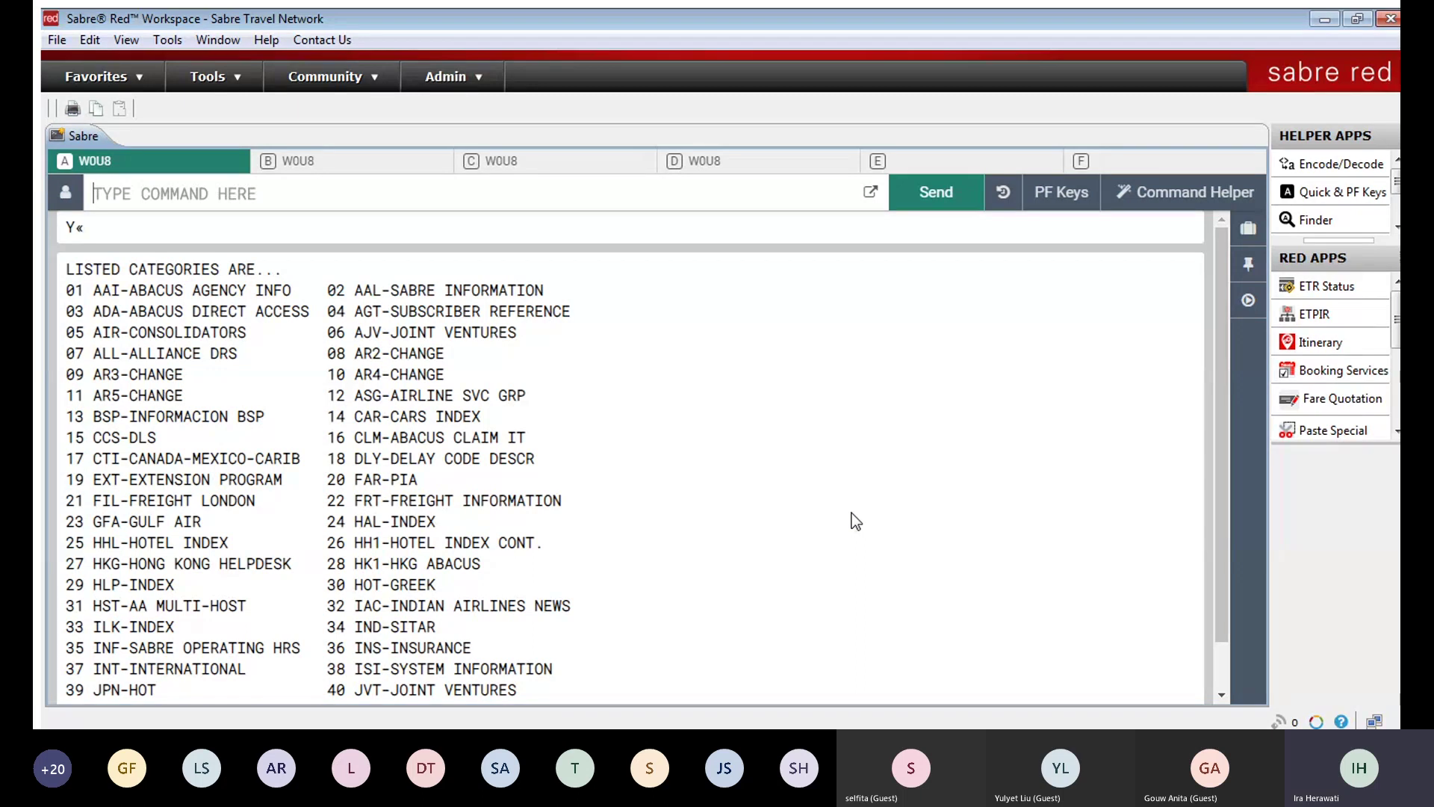
{"action": "type", "text": "I"}
{"action": "key", "text": "Return"}
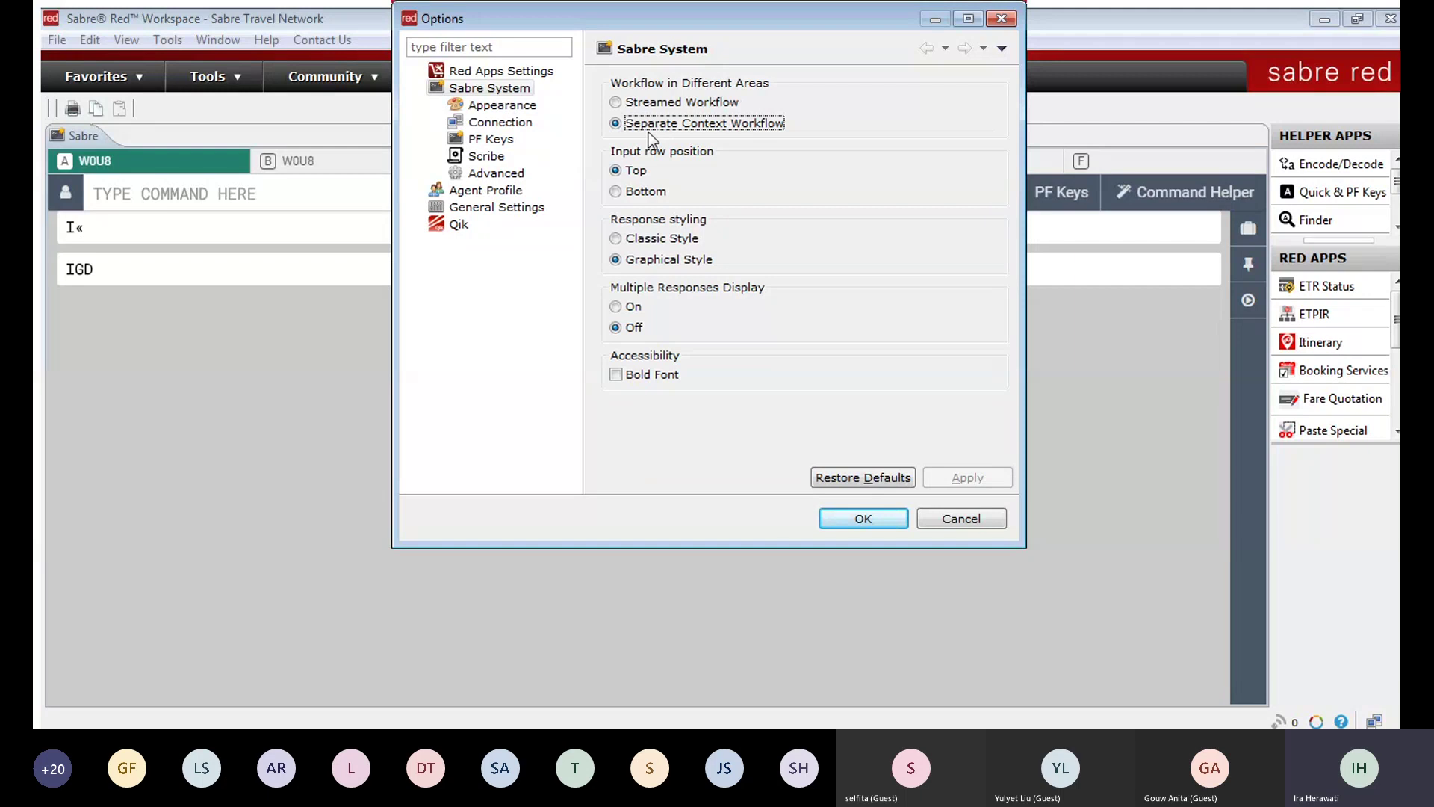
Step: Switch to the streamed workflow with the multiple responses display turned back on
{"action": "left_click", "coordinate": [616, 102]}
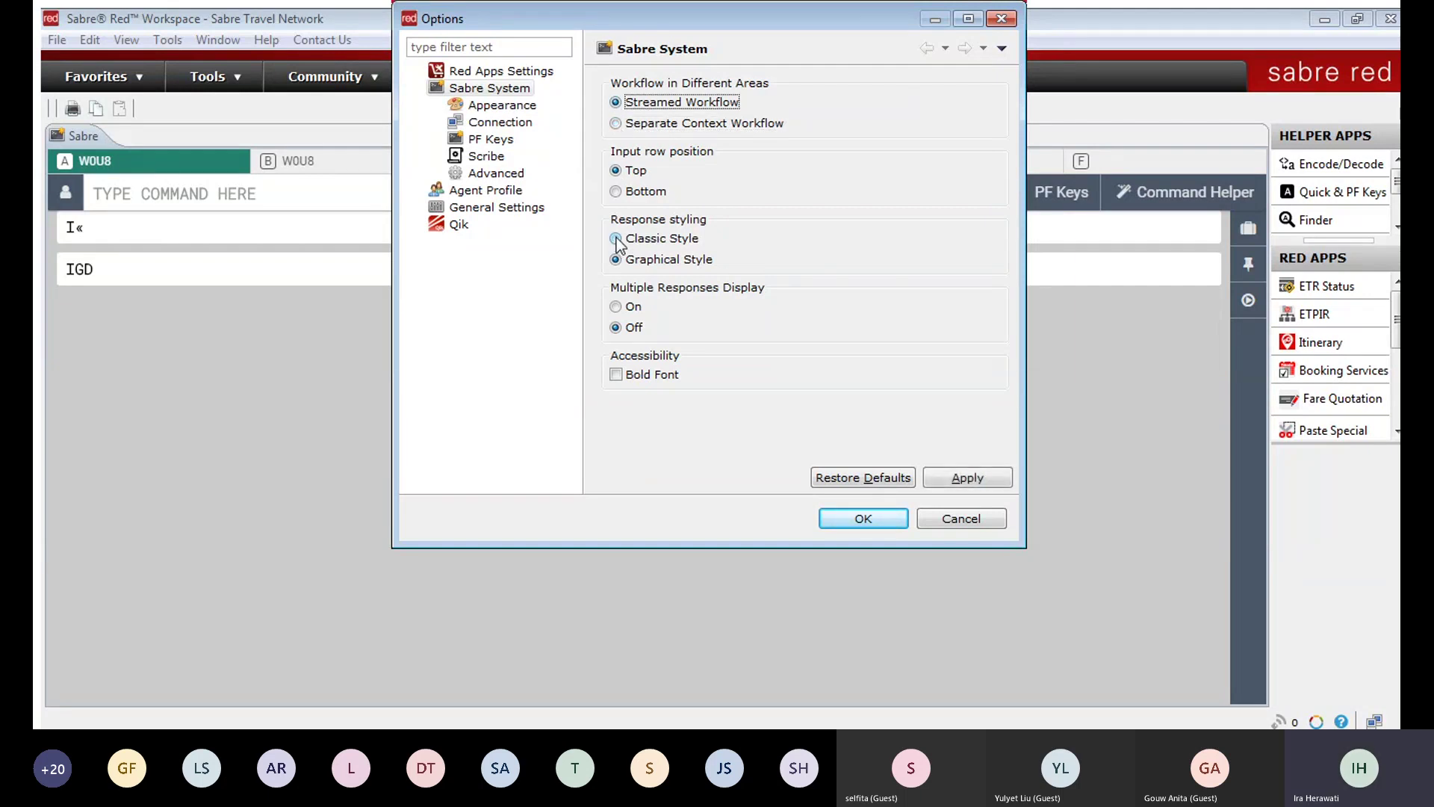
{"action": "left_click", "coordinate": [629, 306]}
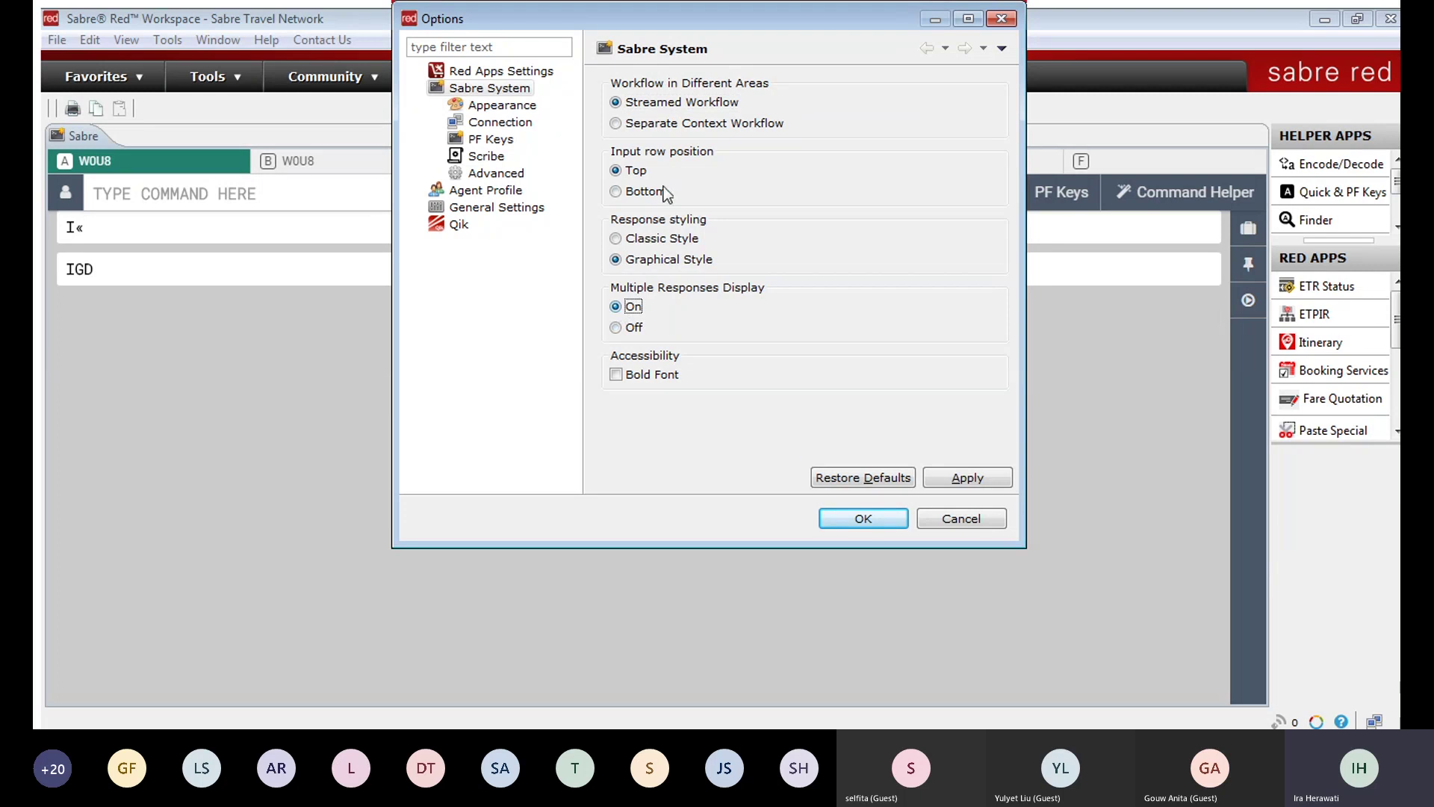
{"action": "left_click", "coordinate": [876, 524]}
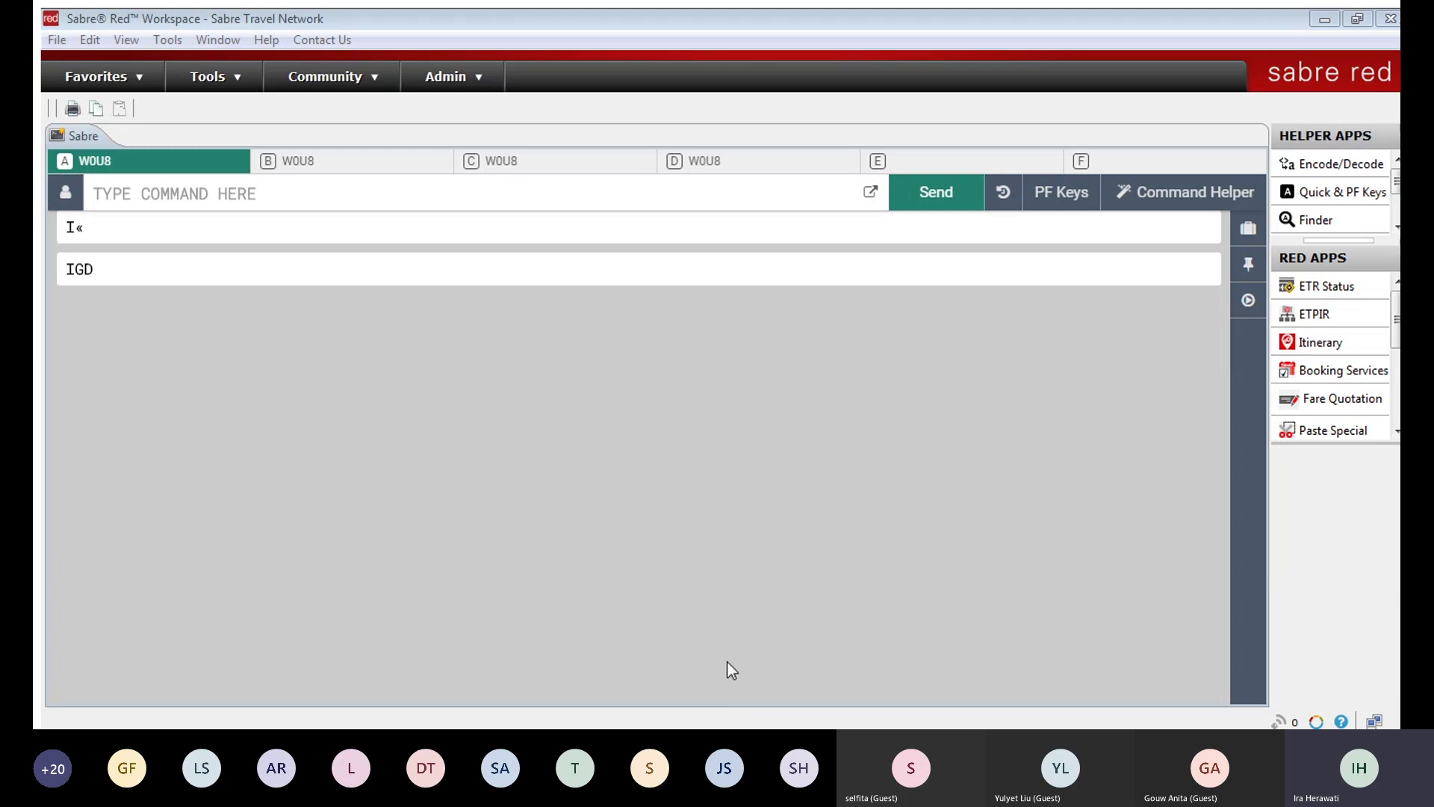
Step: Set response styling to Classic Style in the Sabre System options
{"action": "left_click", "coordinate": [811, 401]}
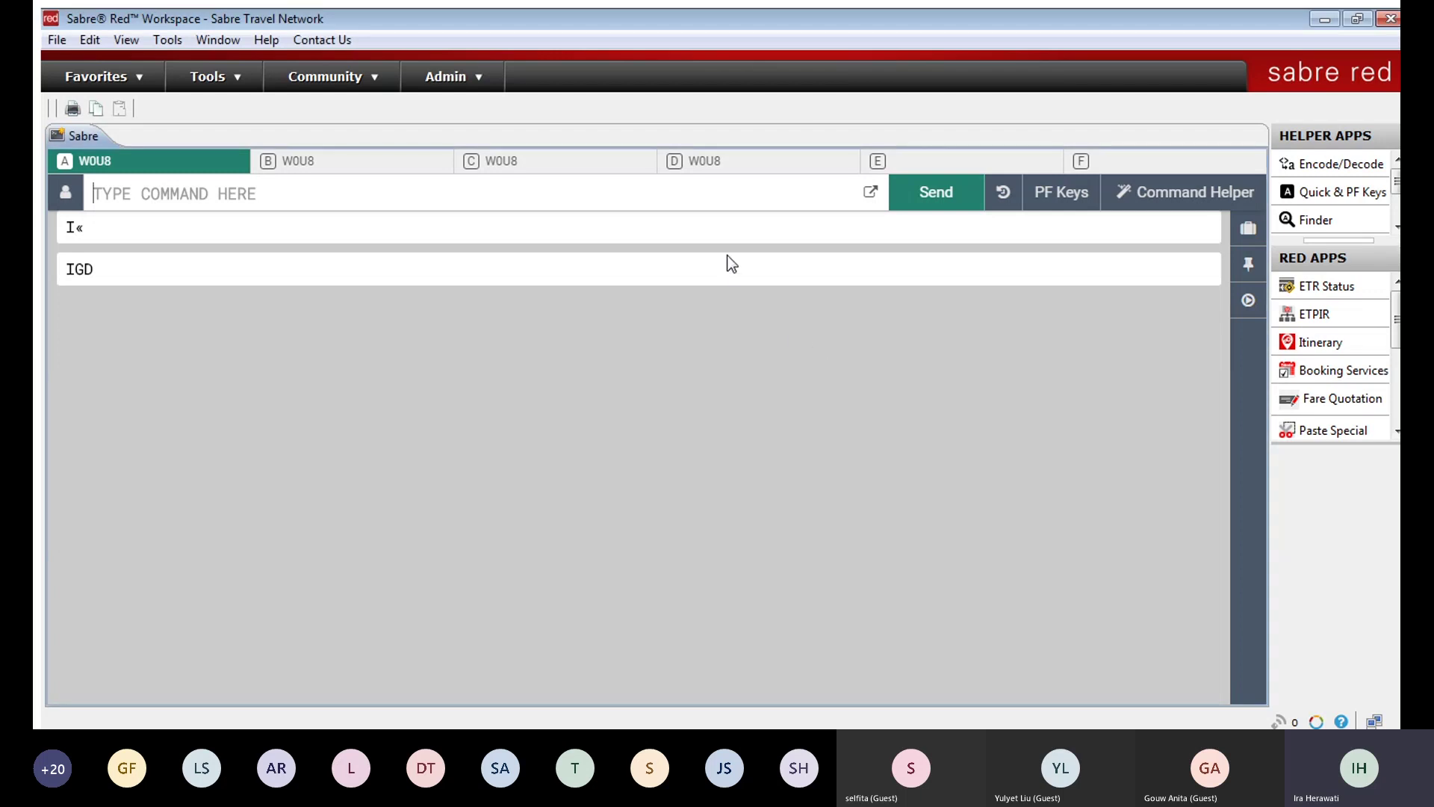
{"action": "key", "text": "alt+t"}
{"action": "key", "text": "o"}
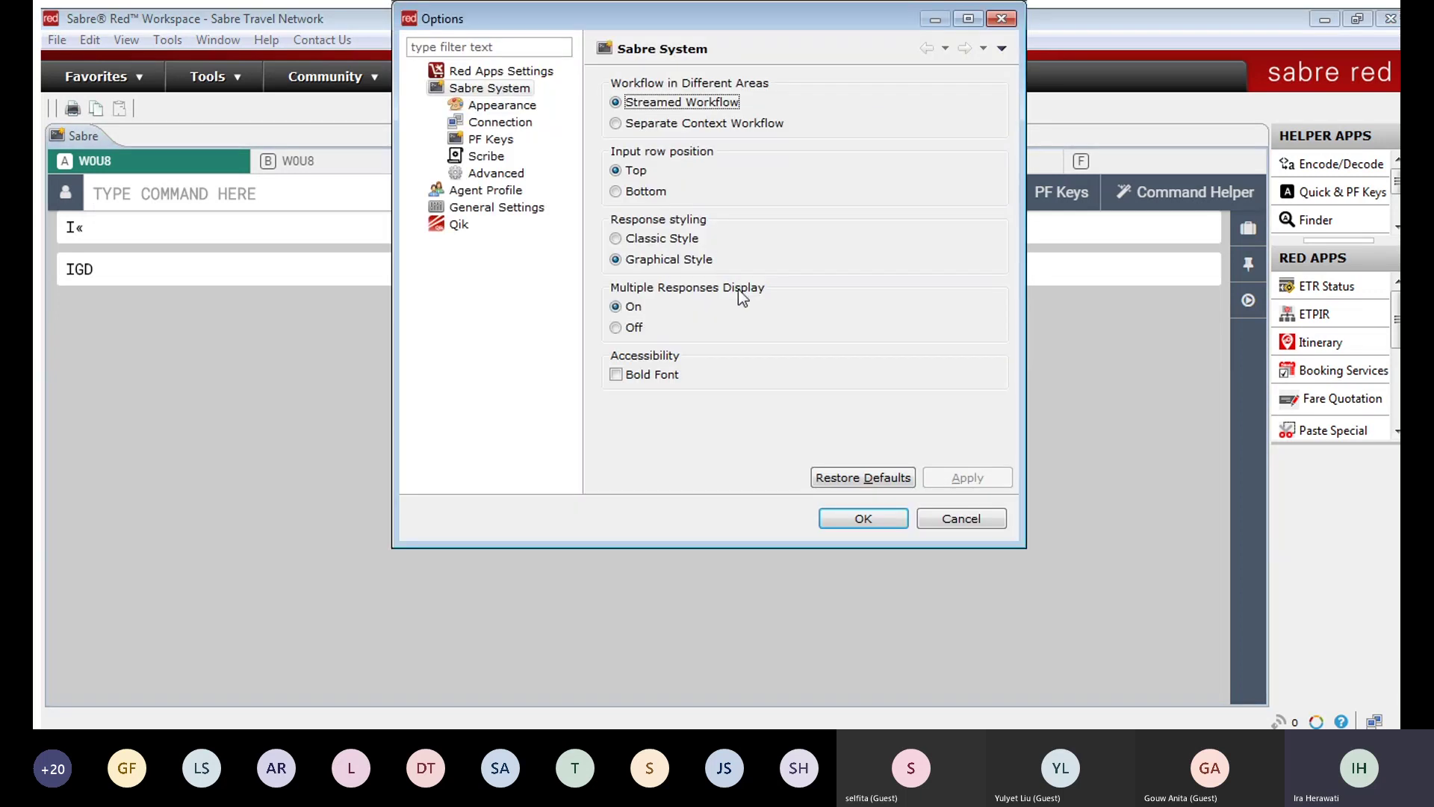
{"action": "left_click", "coordinate": [617, 240]}
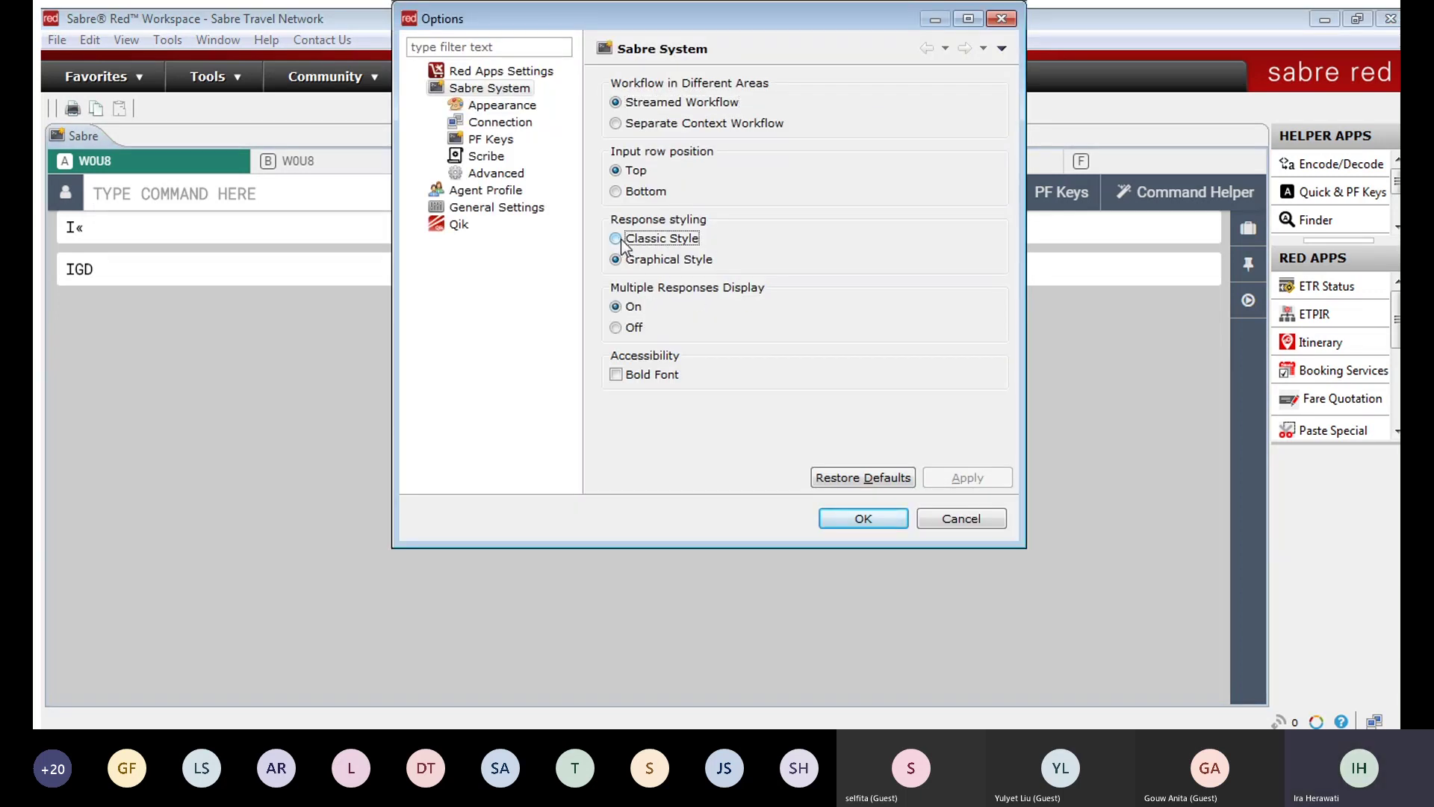
{"action": "left_click", "coordinate": [878, 515]}
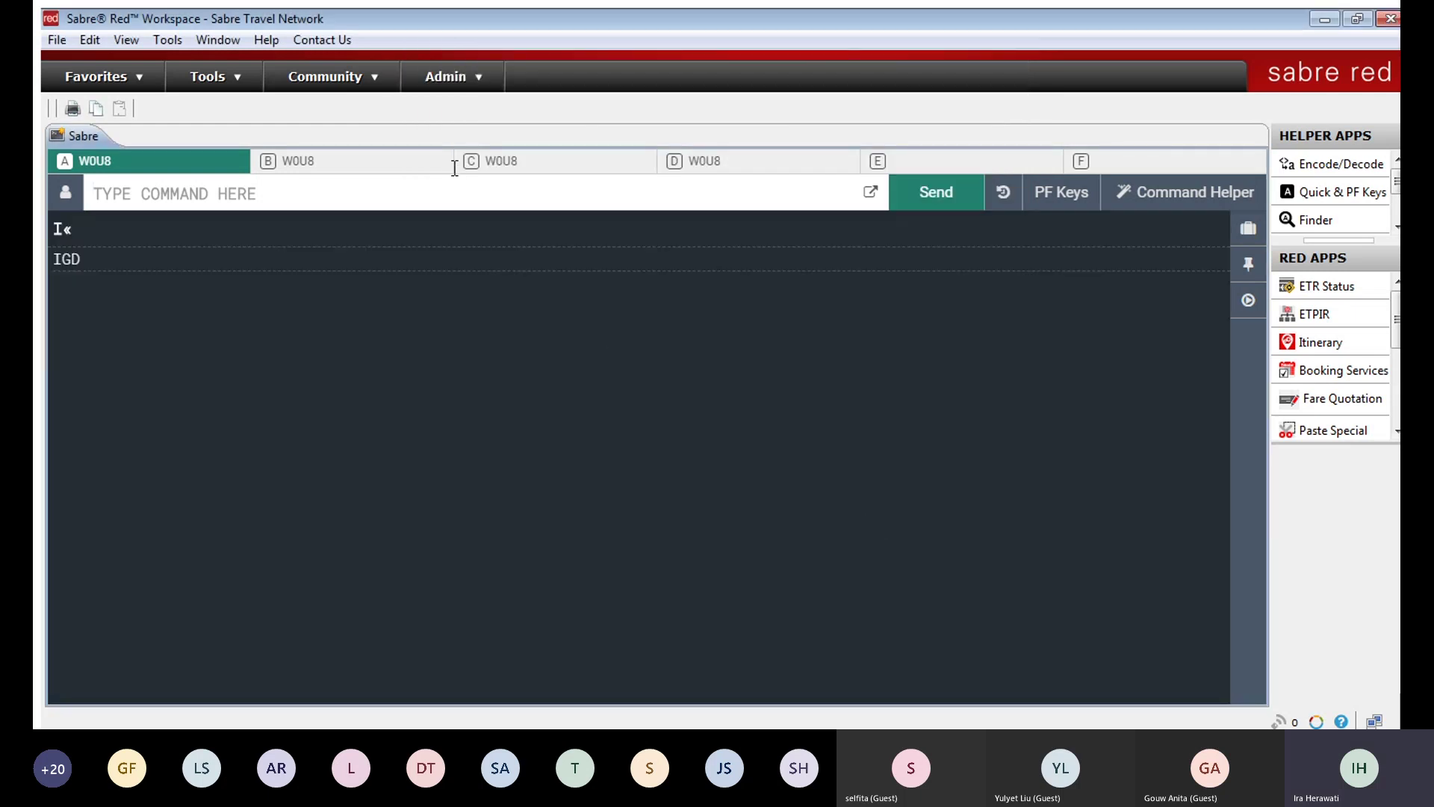
{"action": "left_click", "coordinate": [458, 186]}
Step: Request 20JAN CGK–SIN Garuda availability (120JANCGKSIN¥GA) and expand flight GA 834's details
{"action": "type", "text": "10"}
{"action": "key", "text": "BackSpace"}
{"action": "type", "text": "20JAN"}
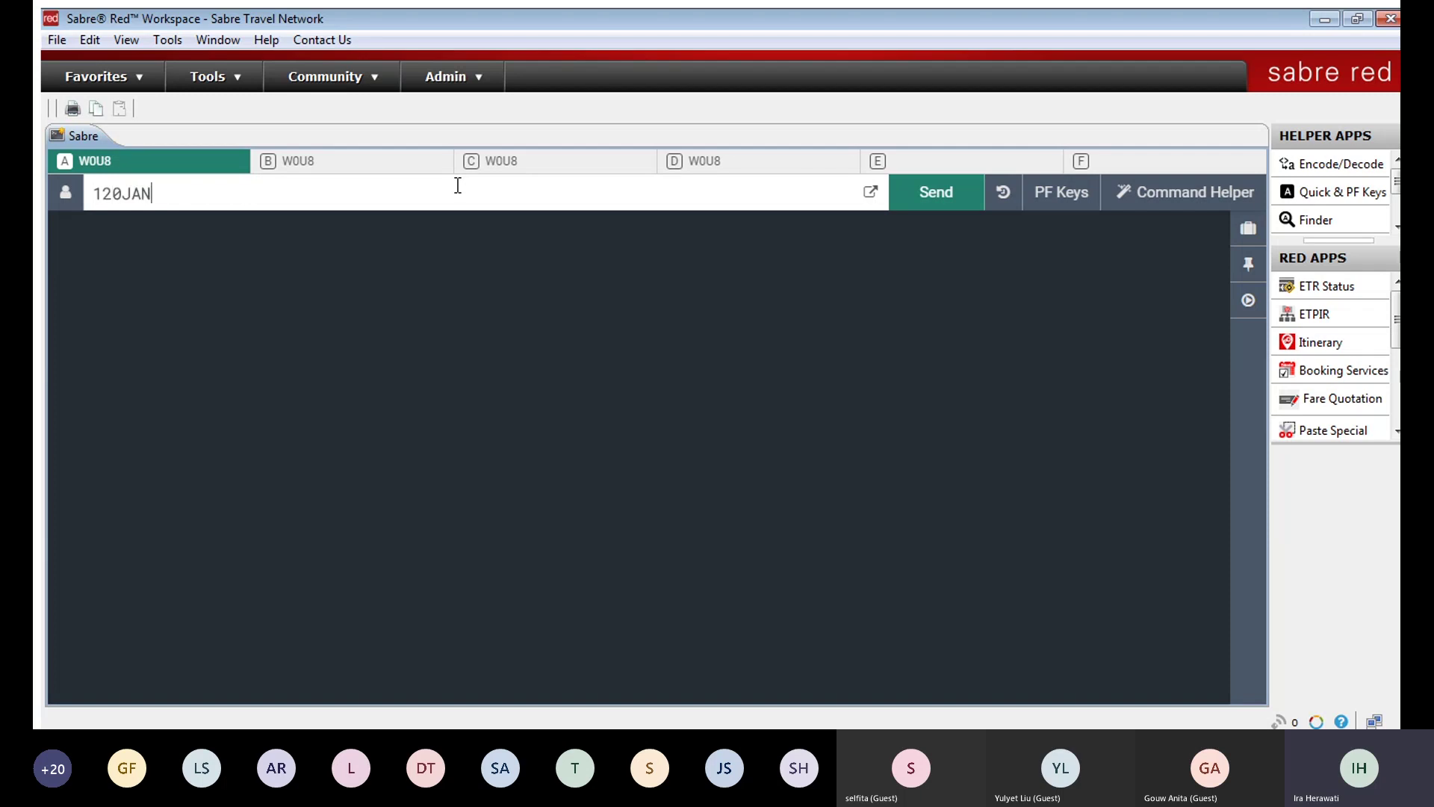
{"action": "type", "text": "CGKSIN¥GA"}
{"action": "key", "text": "Return"}
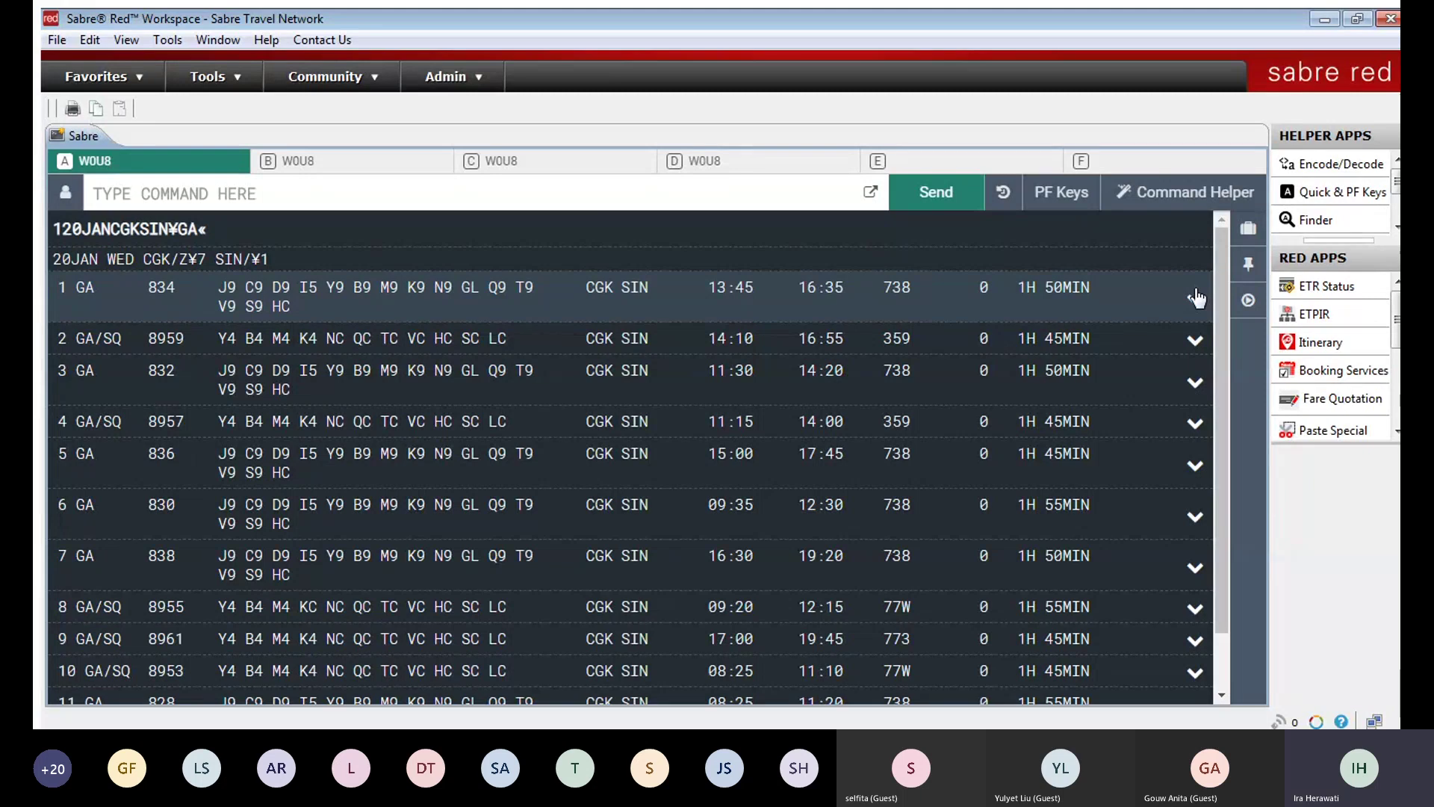
{"action": "left_click", "coordinate": [1195, 298]}
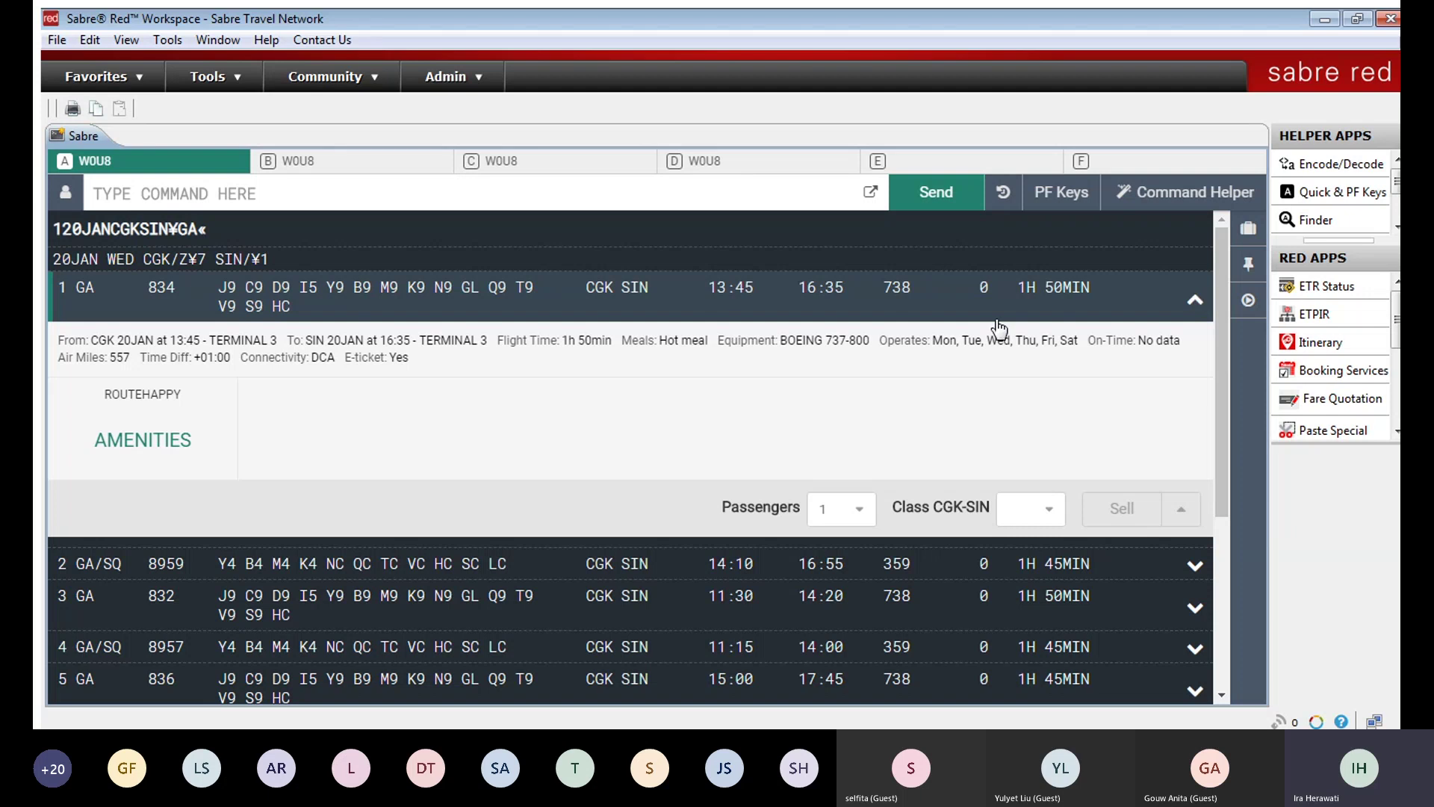
Step: Start and erase a 01Y1 sell entry, then re-expand GA 834's details
{"action": "left_click", "coordinate": [690, 186]}
{"action": "type", "text": "0"}
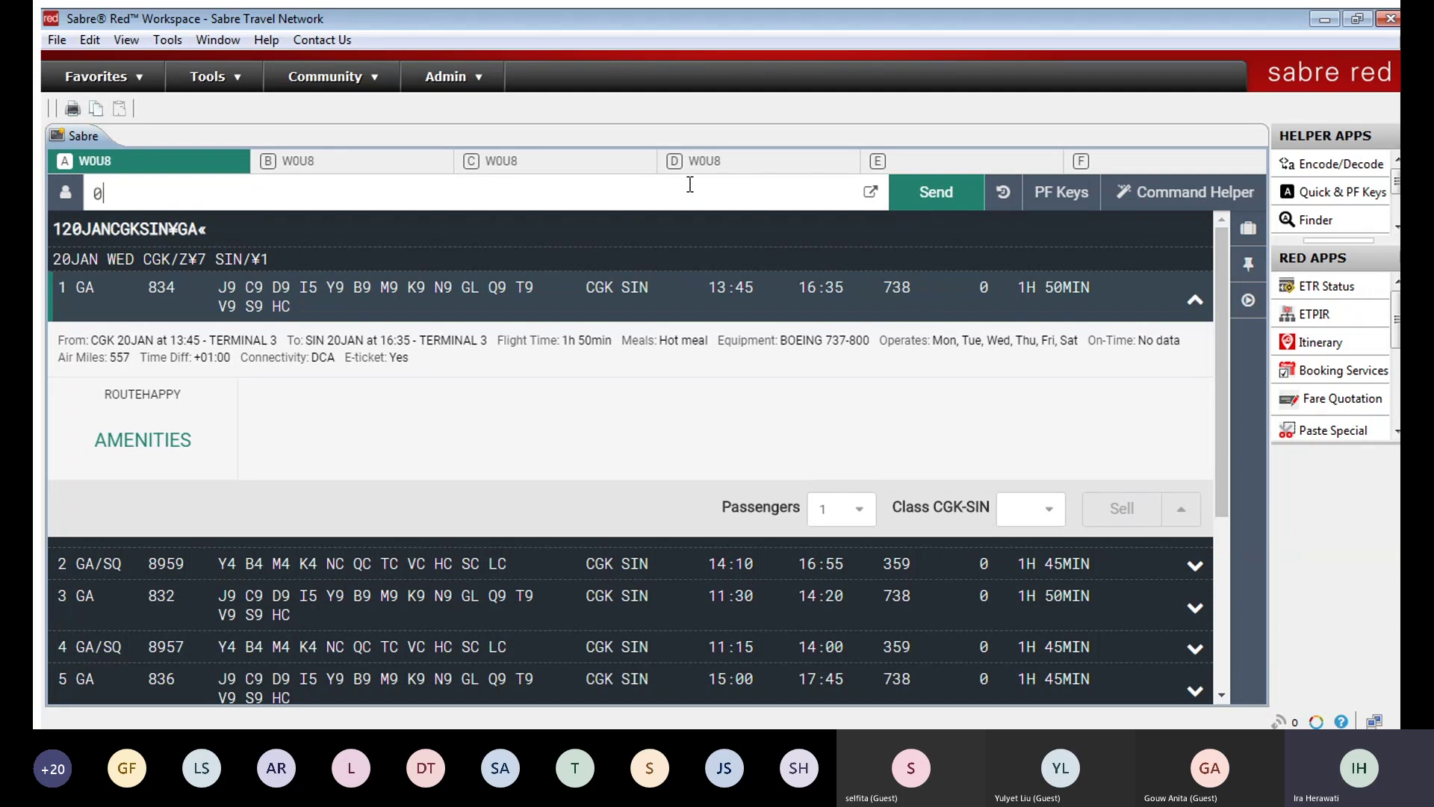
{"action": "type", "text": "1Y1"}
{"action": "key", "text": "BackSpace"}
{"action": "key", "text": "BackSpace"}
{"action": "key", "text": "BackSpace"}
{"action": "key", "text": "BackSpace"}
{"action": "left_click", "coordinate": [1191, 296]}
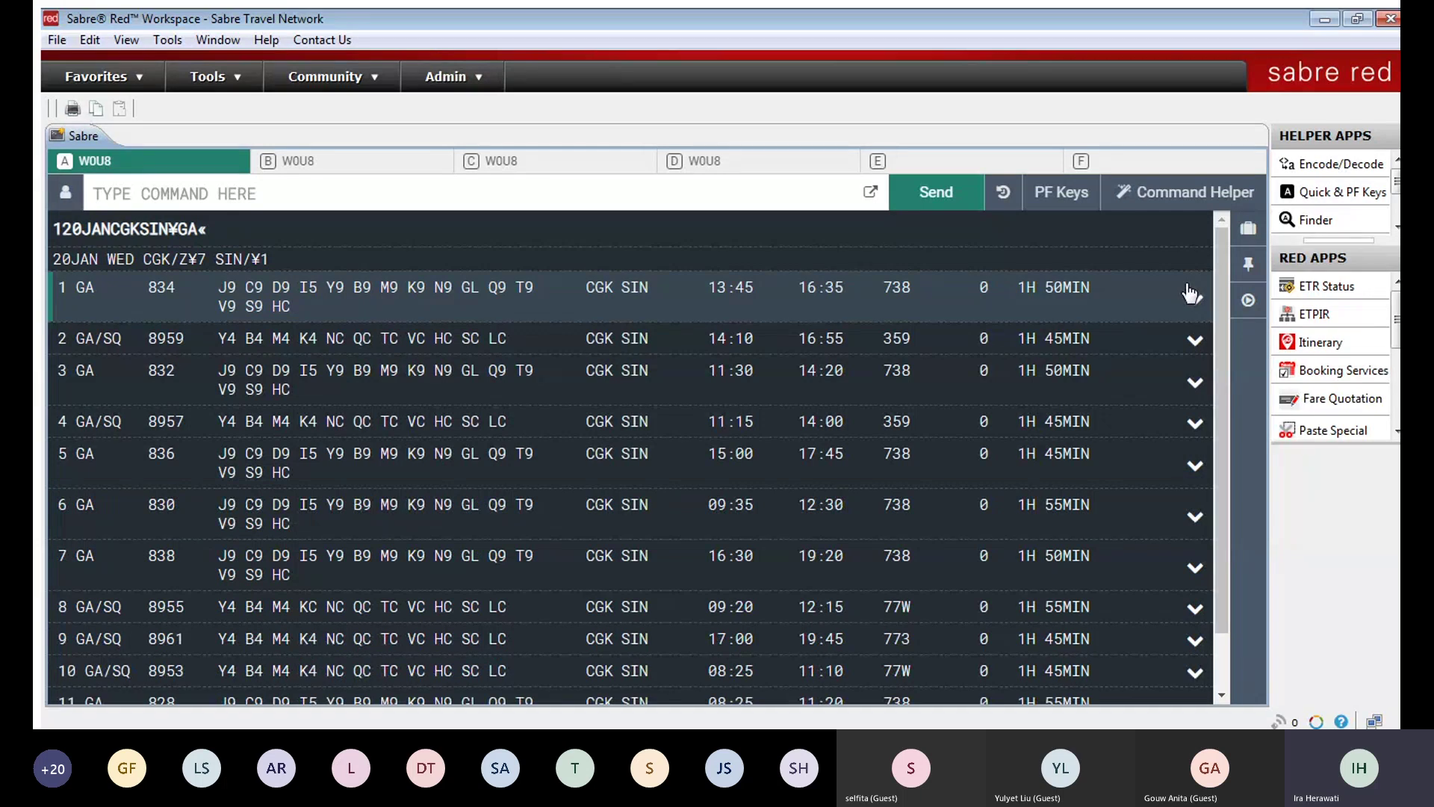
{"action": "left_click", "coordinate": [1188, 294]}
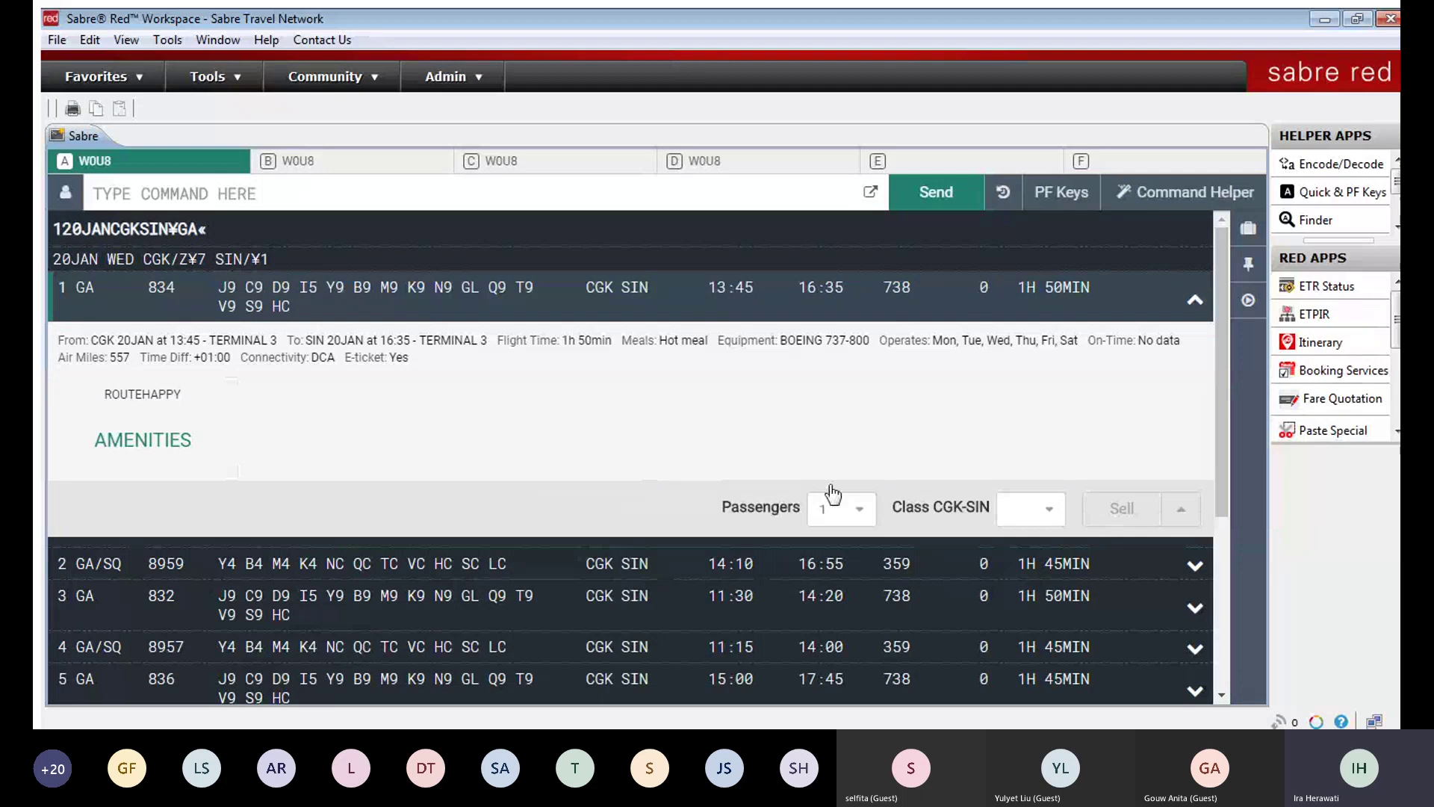
Step: Set 1 passenger and class Y for GA 834, then collapse its details
{"action": "left_click", "coordinate": [851, 512]}
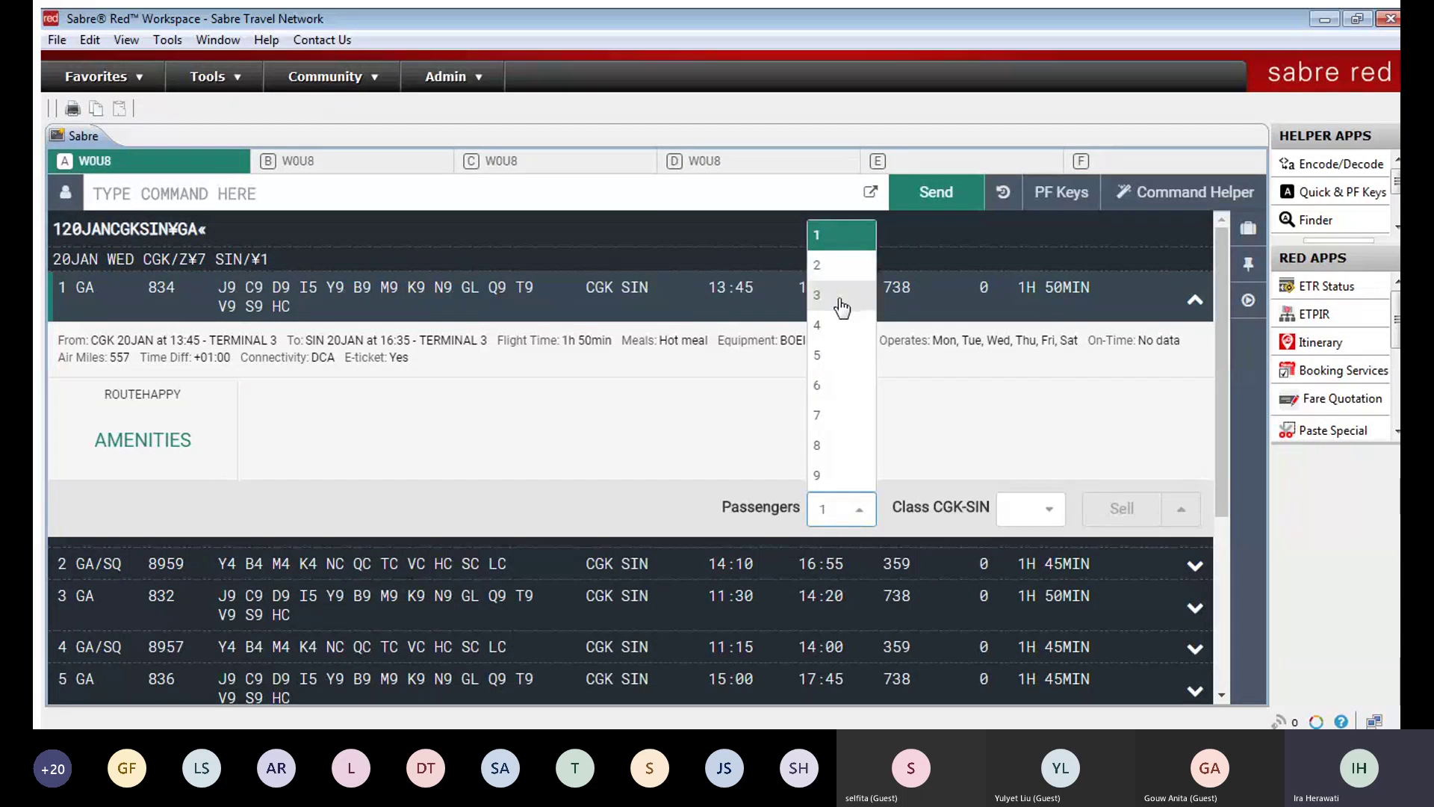
{"action": "left_click", "coordinate": [859, 509]}
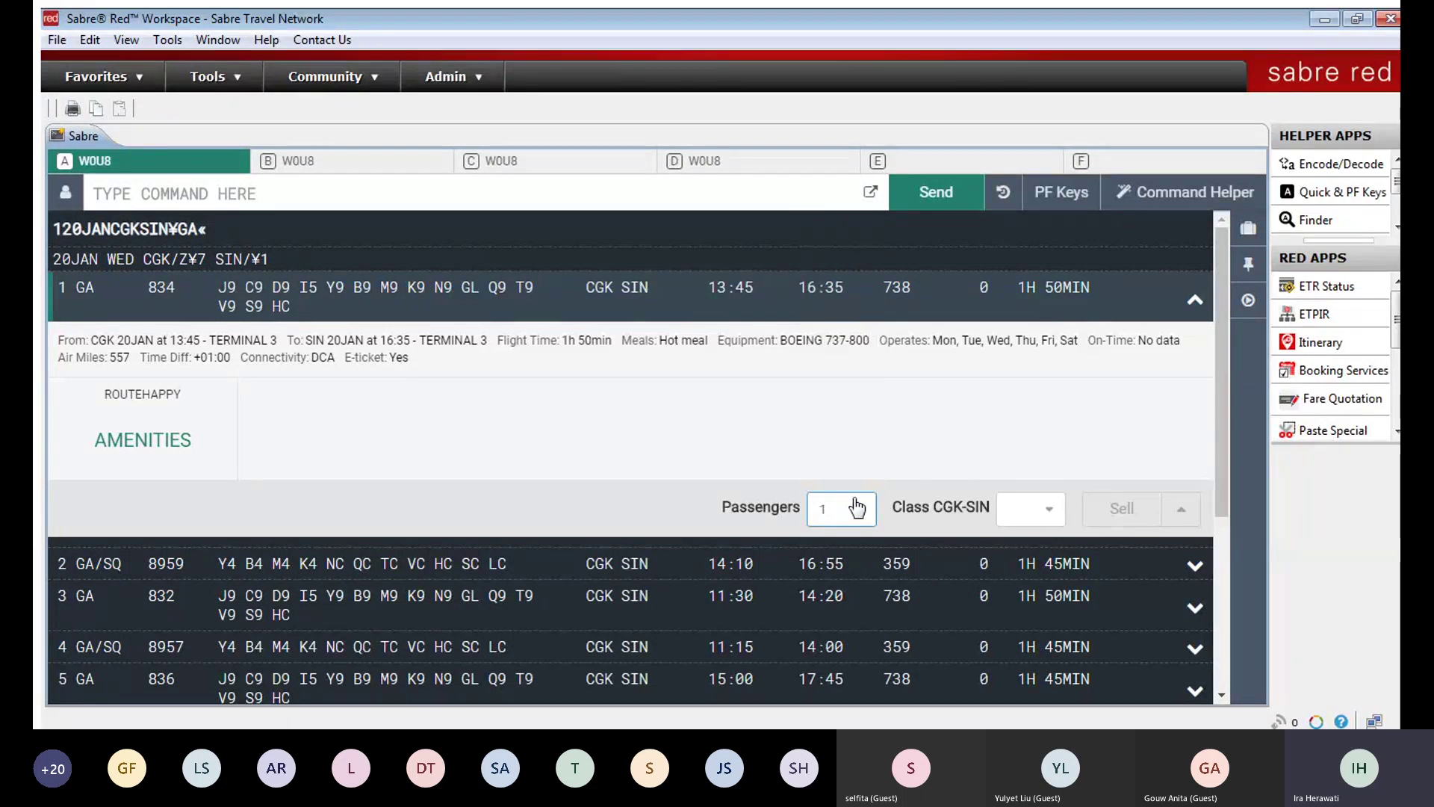
{"action": "left_click", "coordinate": [1055, 507]}
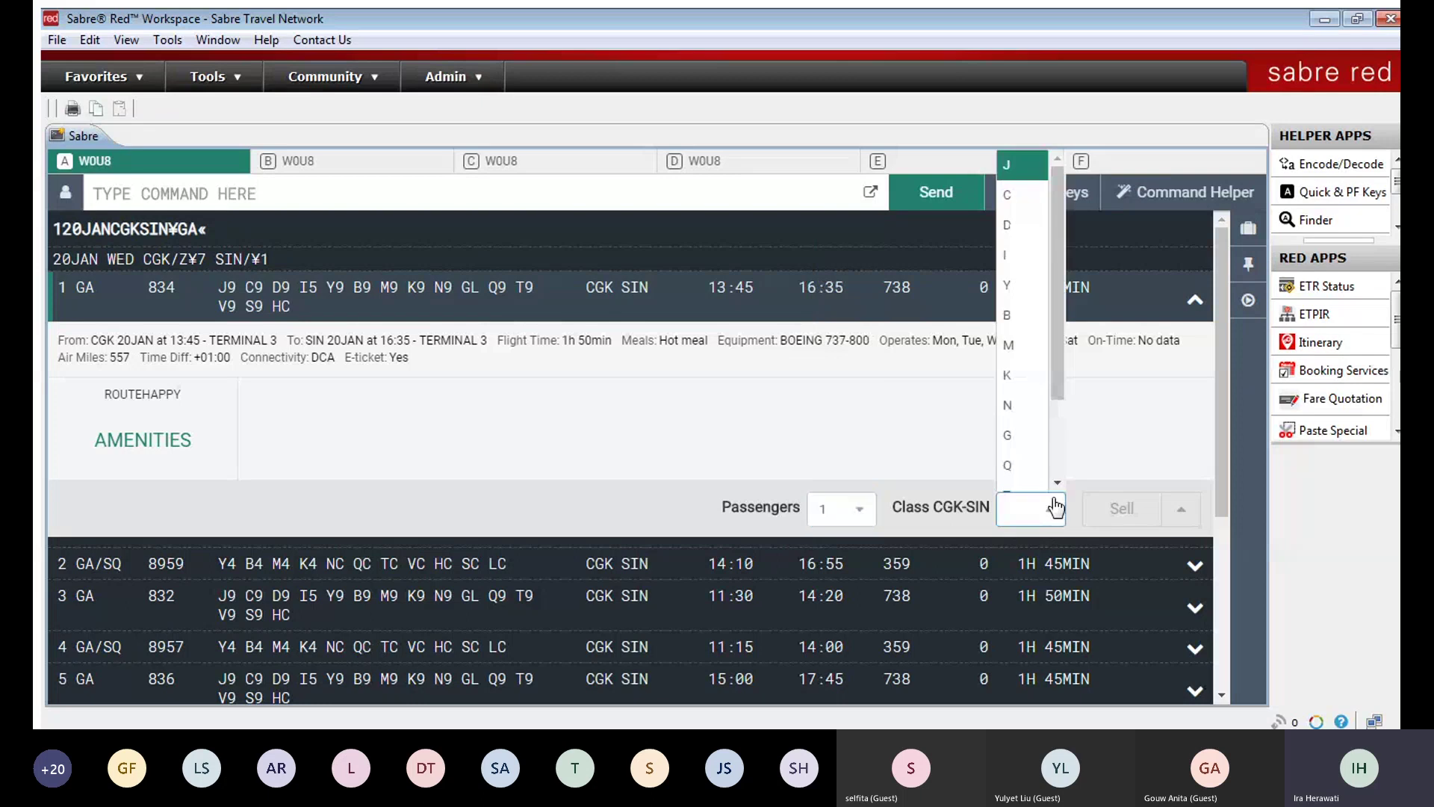
{"action": "left_click", "coordinate": [1016, 287]}
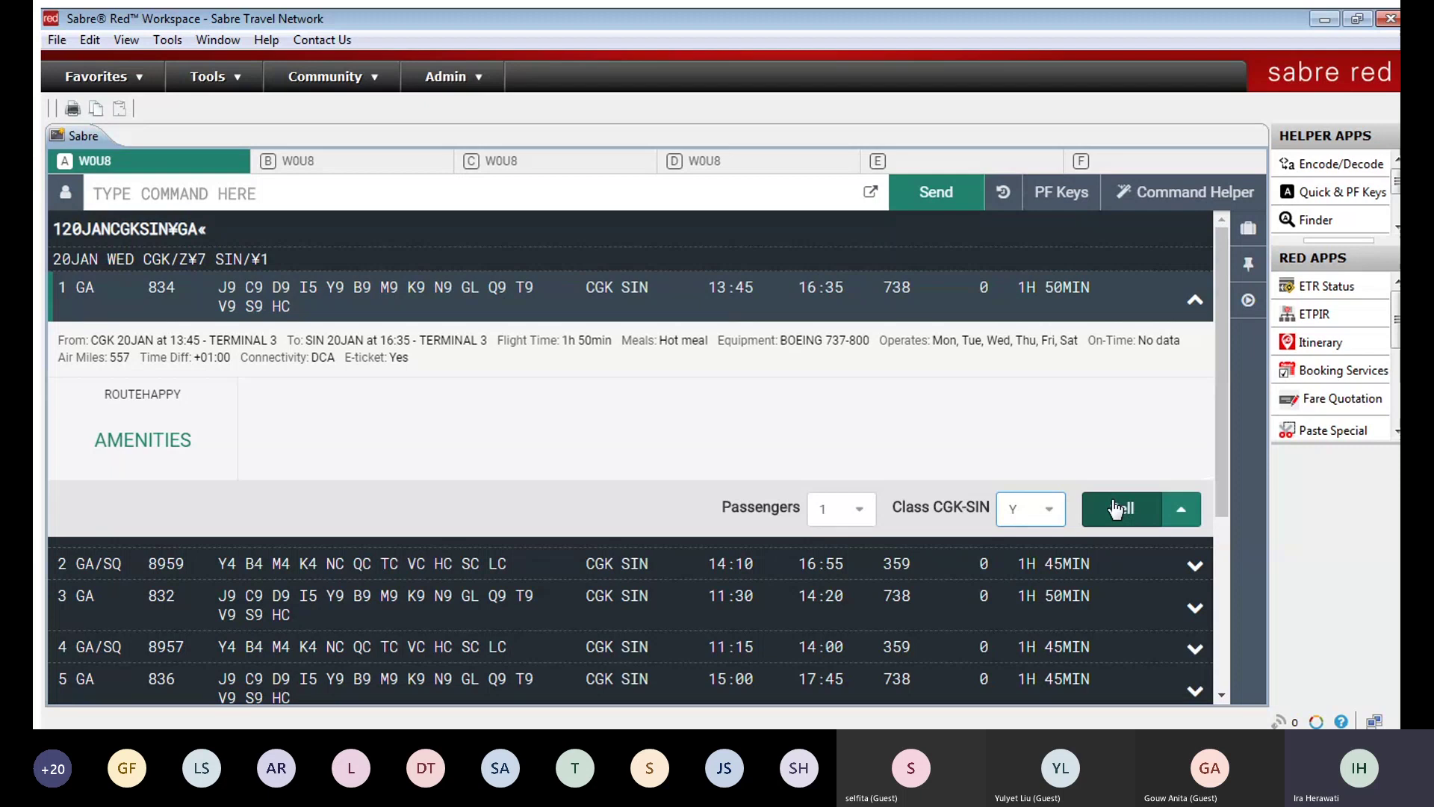
{"action": "left_click", "coordinate": [1190, 299]}
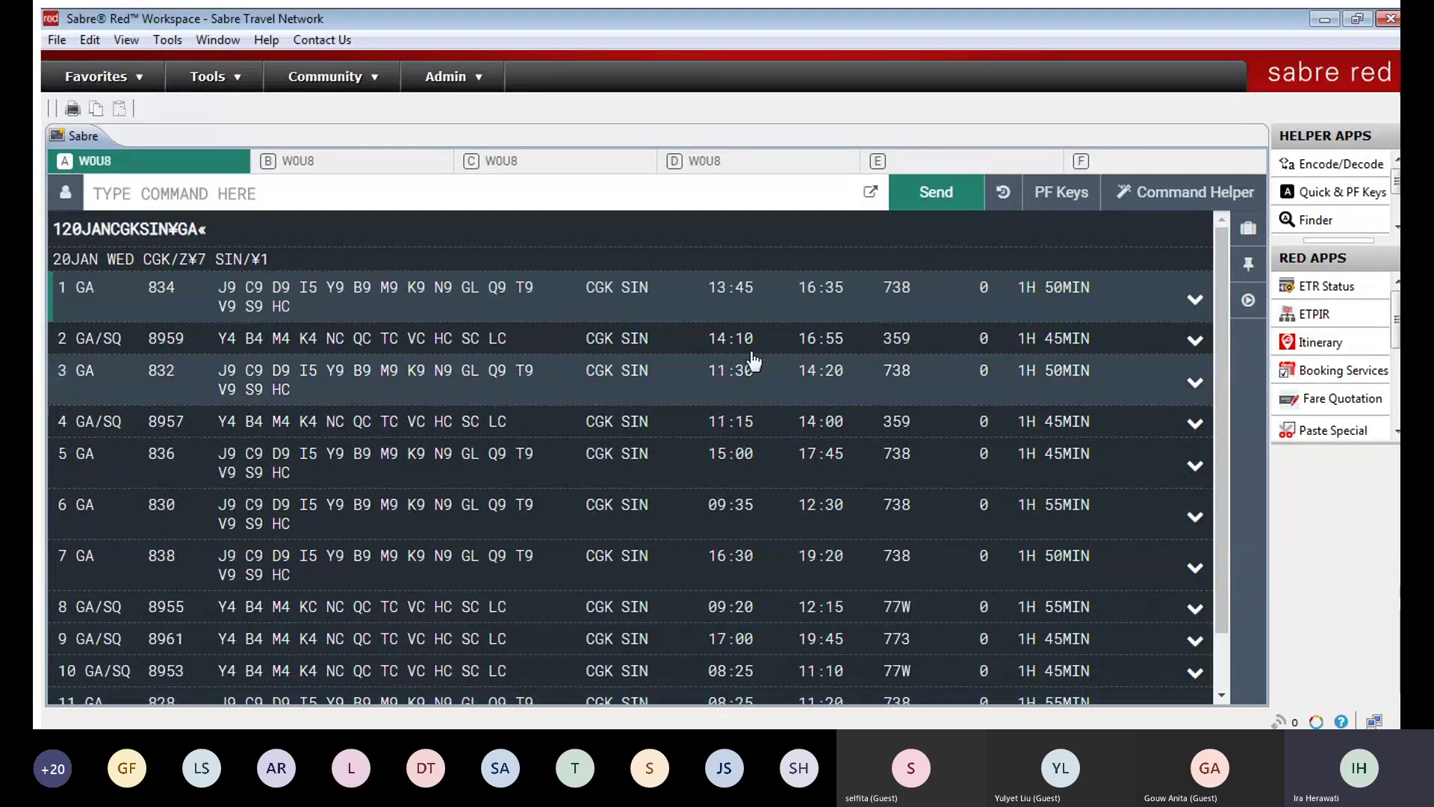
{"action": "left_click", "coordinate": [653, 184]}
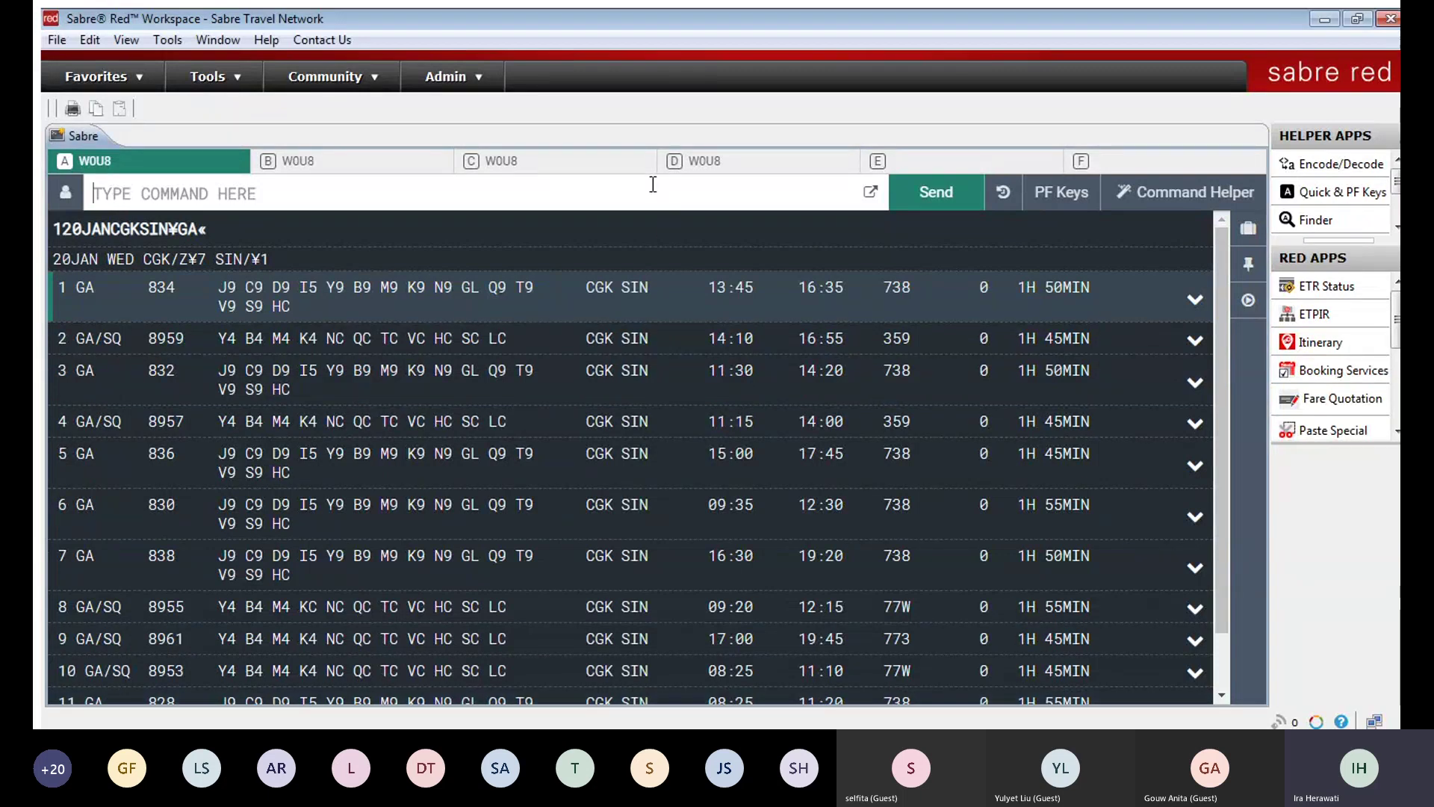
Step: Clear the availability output, open the Command Helper's Profile search, and apply Graphical Style
{"action": "key", "text": "alt+Pause"}
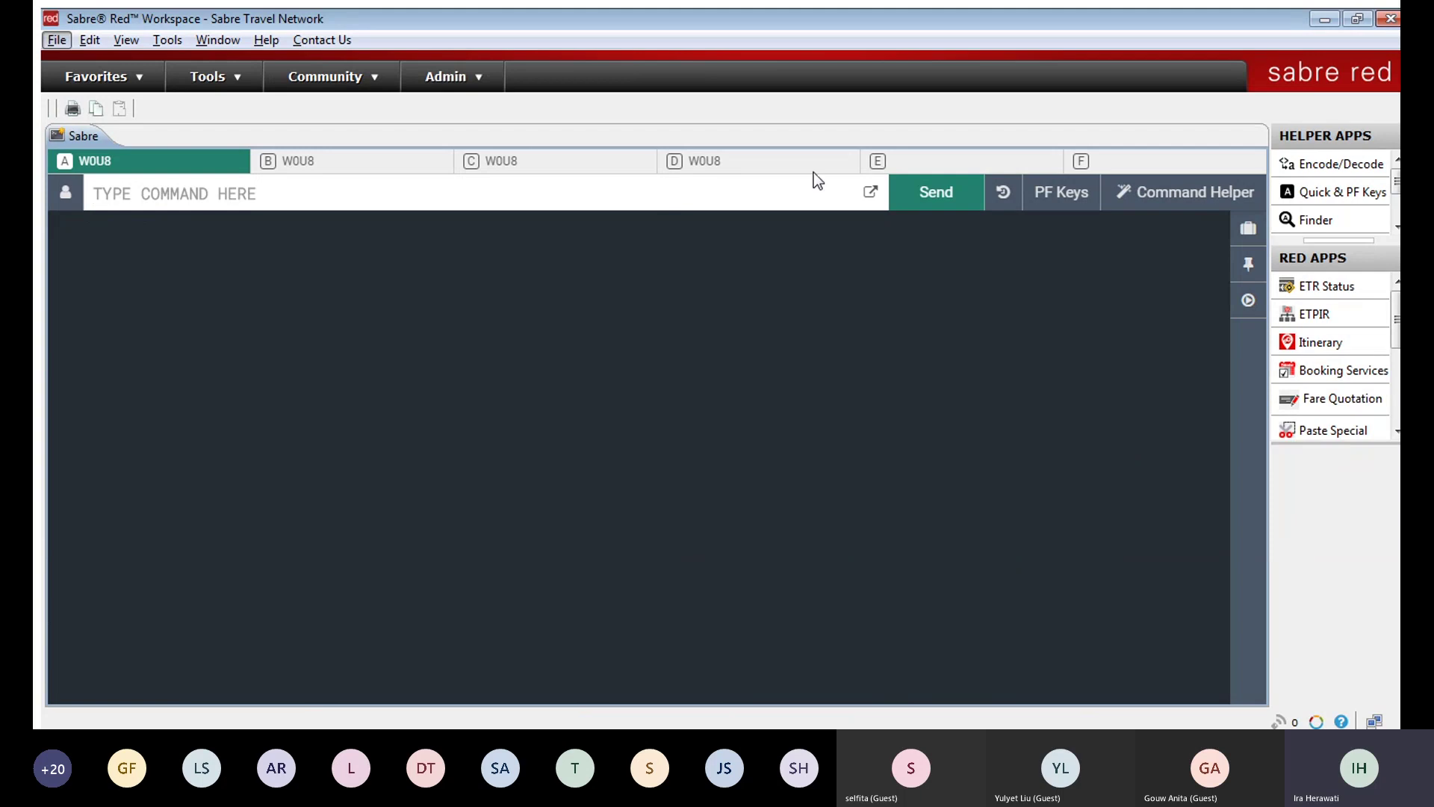
{"action": "left_click", "coordinate": [1182, 192]}
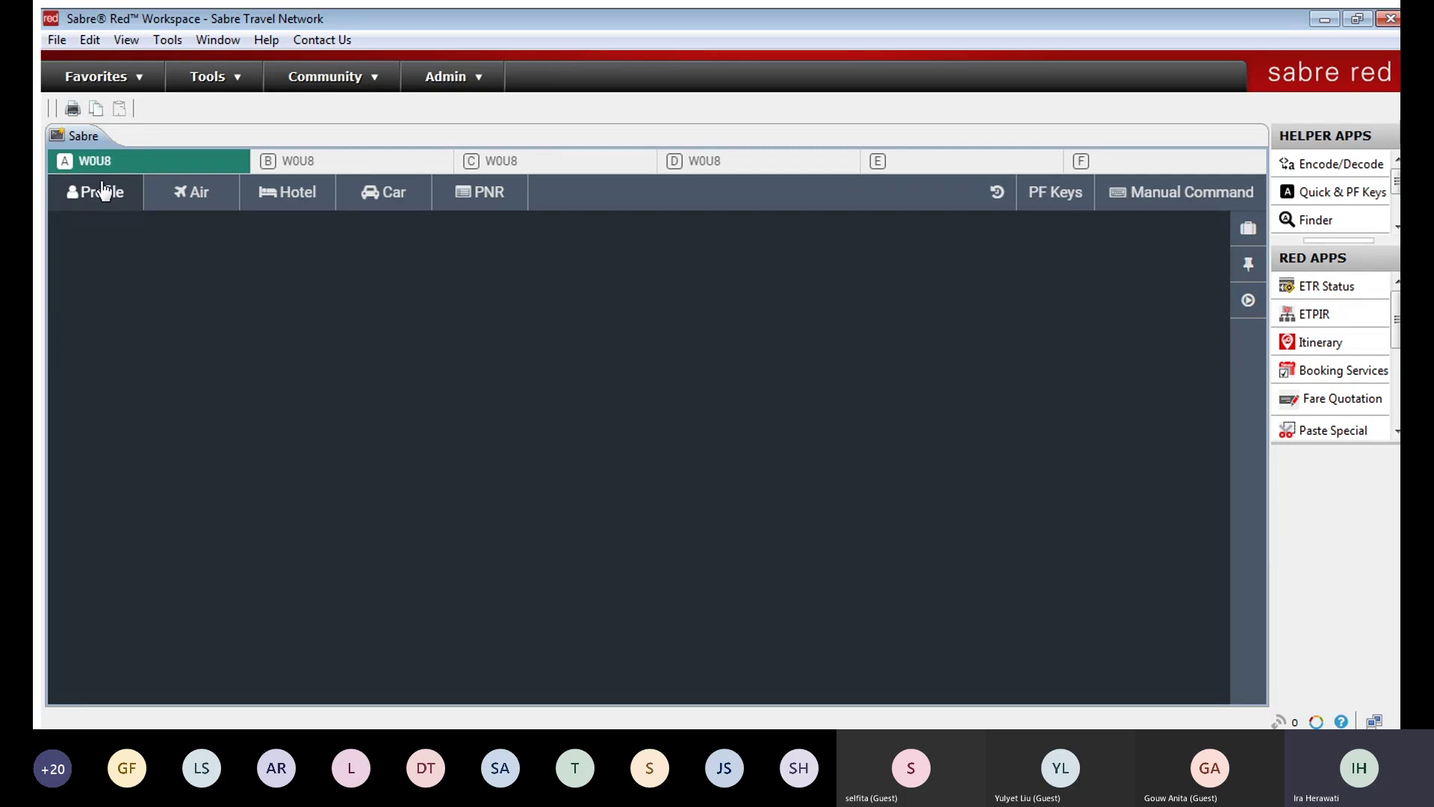
{"action": "left_click", "coordinate": [103, 191]}
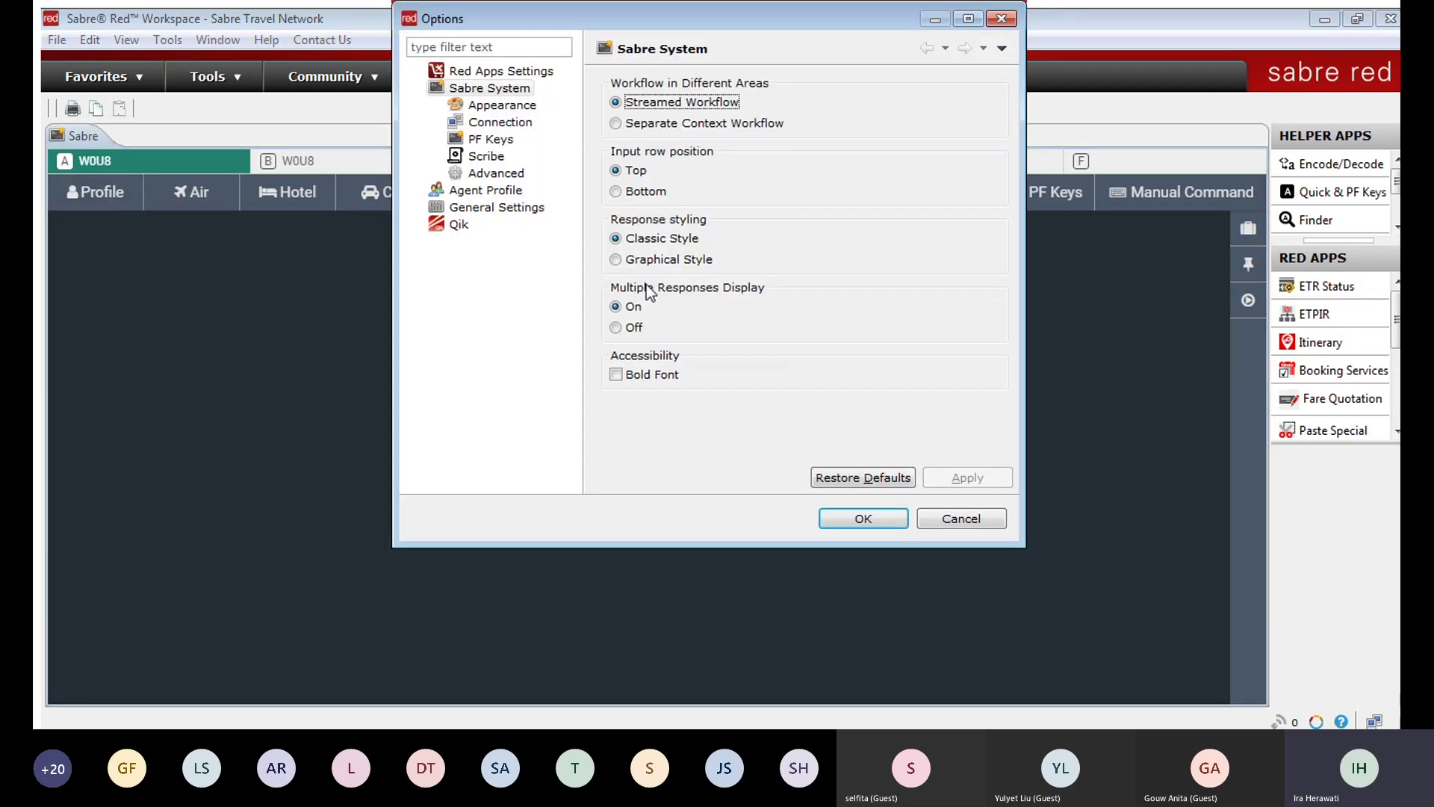
{"action": "left_click", "coordinate": [615, 259]}
{"action": "left_click", "coordinate": [872, 523]}
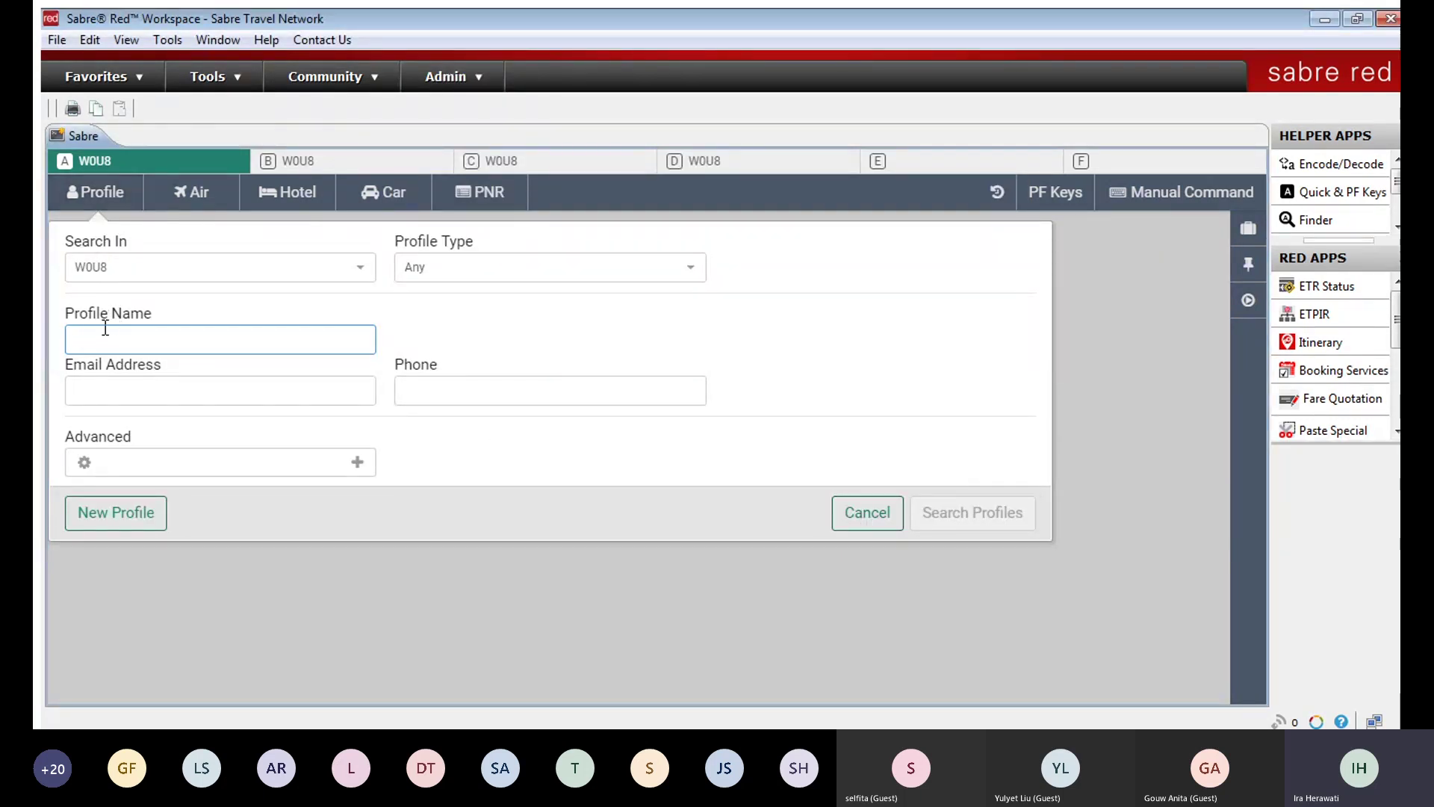
Step: Search profiles by the traveller's name, copy the profile to the PNR, and display it (*A)
{"action": "type", "text": "kuma"}
{"action": "key", "text": "BackSpace"}
{"action": "key", "text": "BackSpace"}
{"action": "type", "text": "suma"}
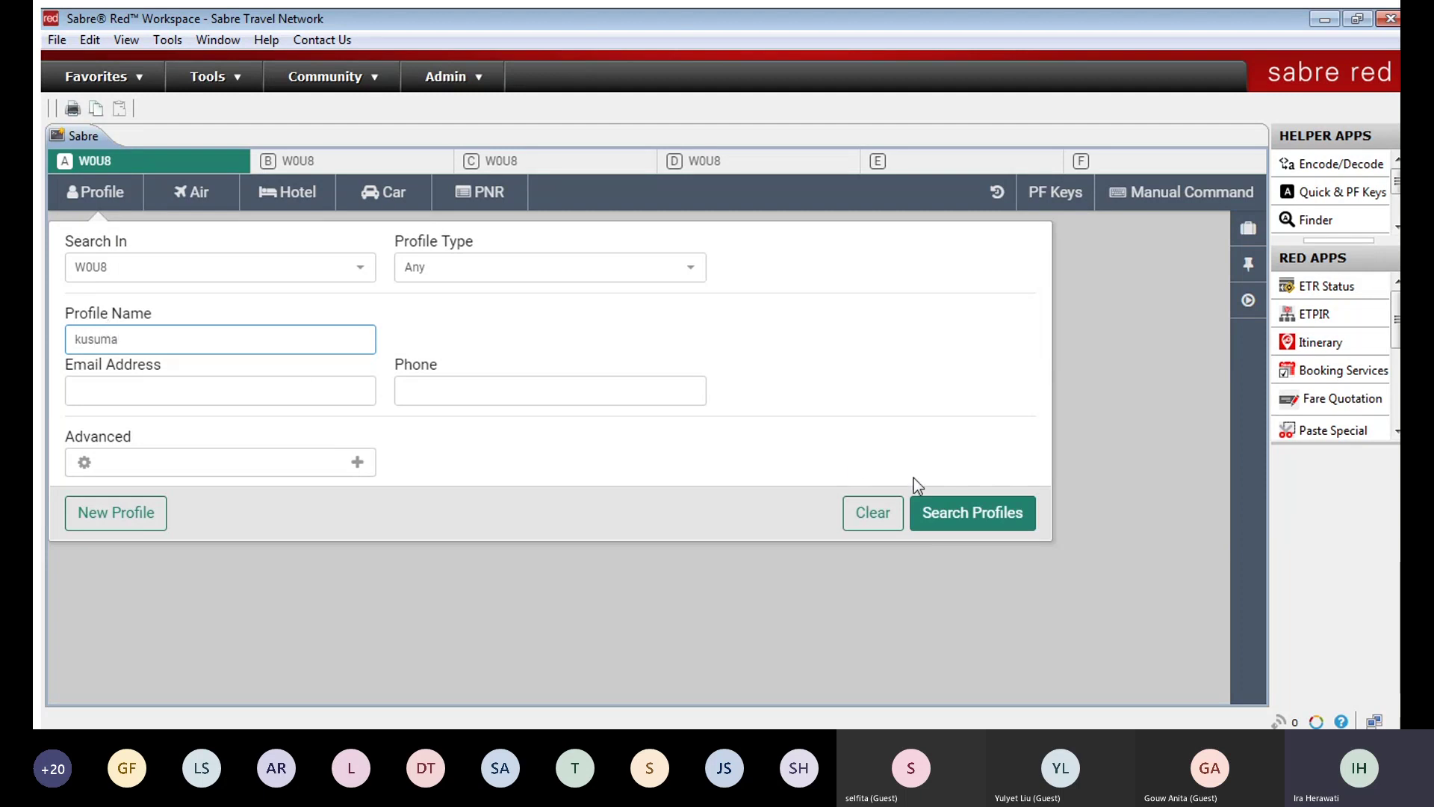
{"action": "left_click", "coordinate": [987, 512]}
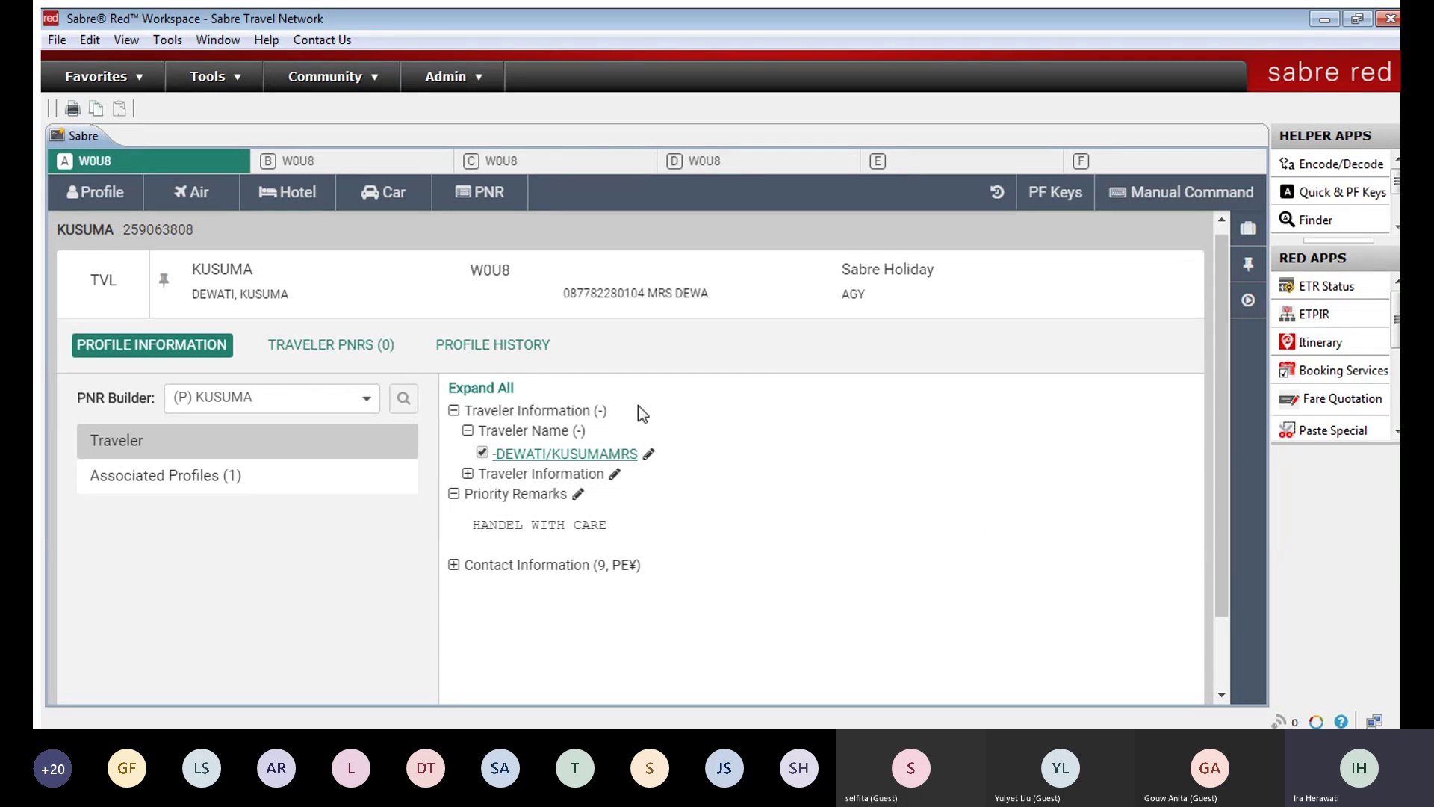
{"action": "scroll", "coordinate": [804, 448], "scroll_direction": "down", "scroll_amount": 1}
{"action": "left_click", "coordinate": [1121, 669]}
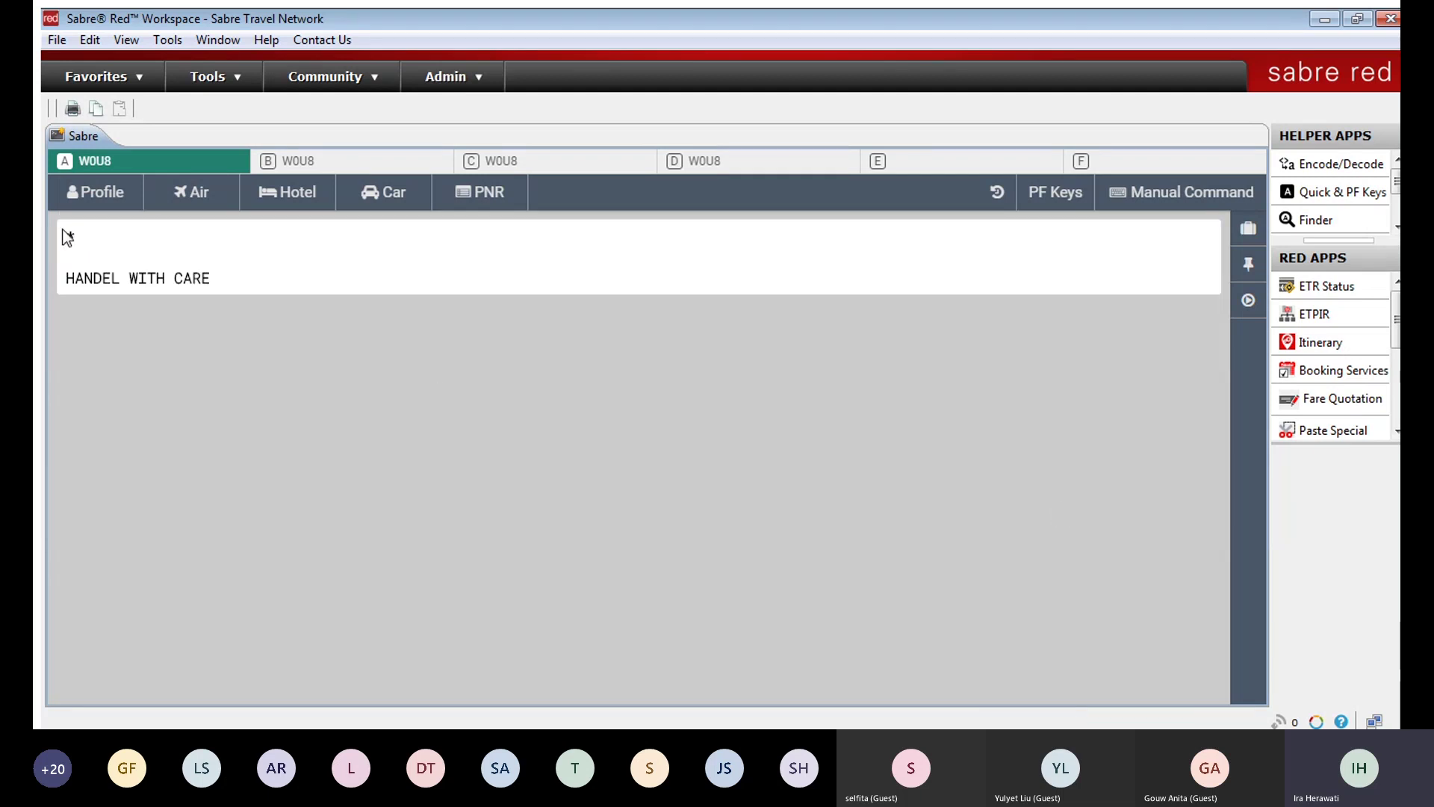
{"action": "left_click", "coordinate": [479, 193]}
{"action": "left_click", "coordinate": [369, 426]}
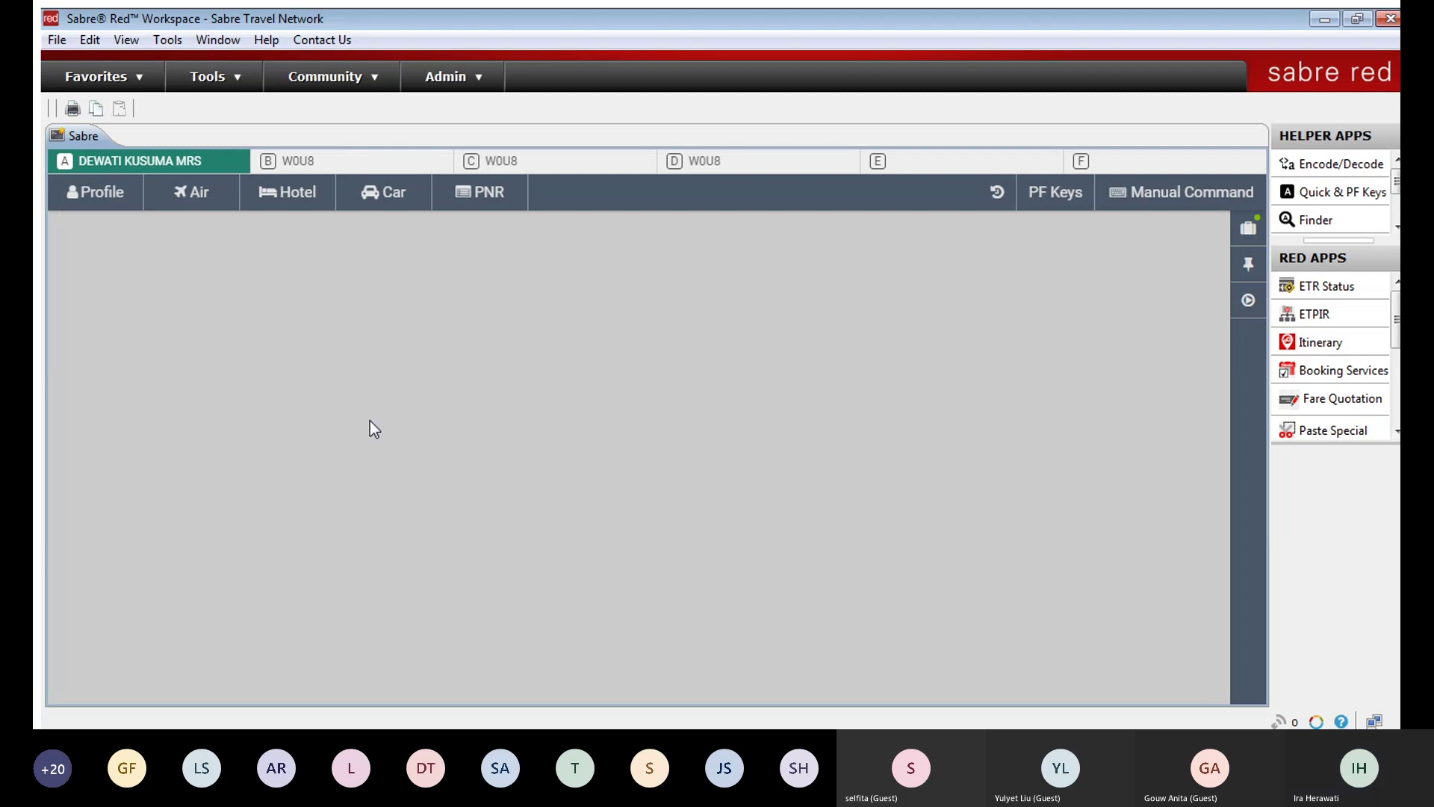
Step: Browse the Air, Hotel, Car and PNR search forms, then go back to Manual Command
{"action": "left_click", "coordinate": [198, 193]}
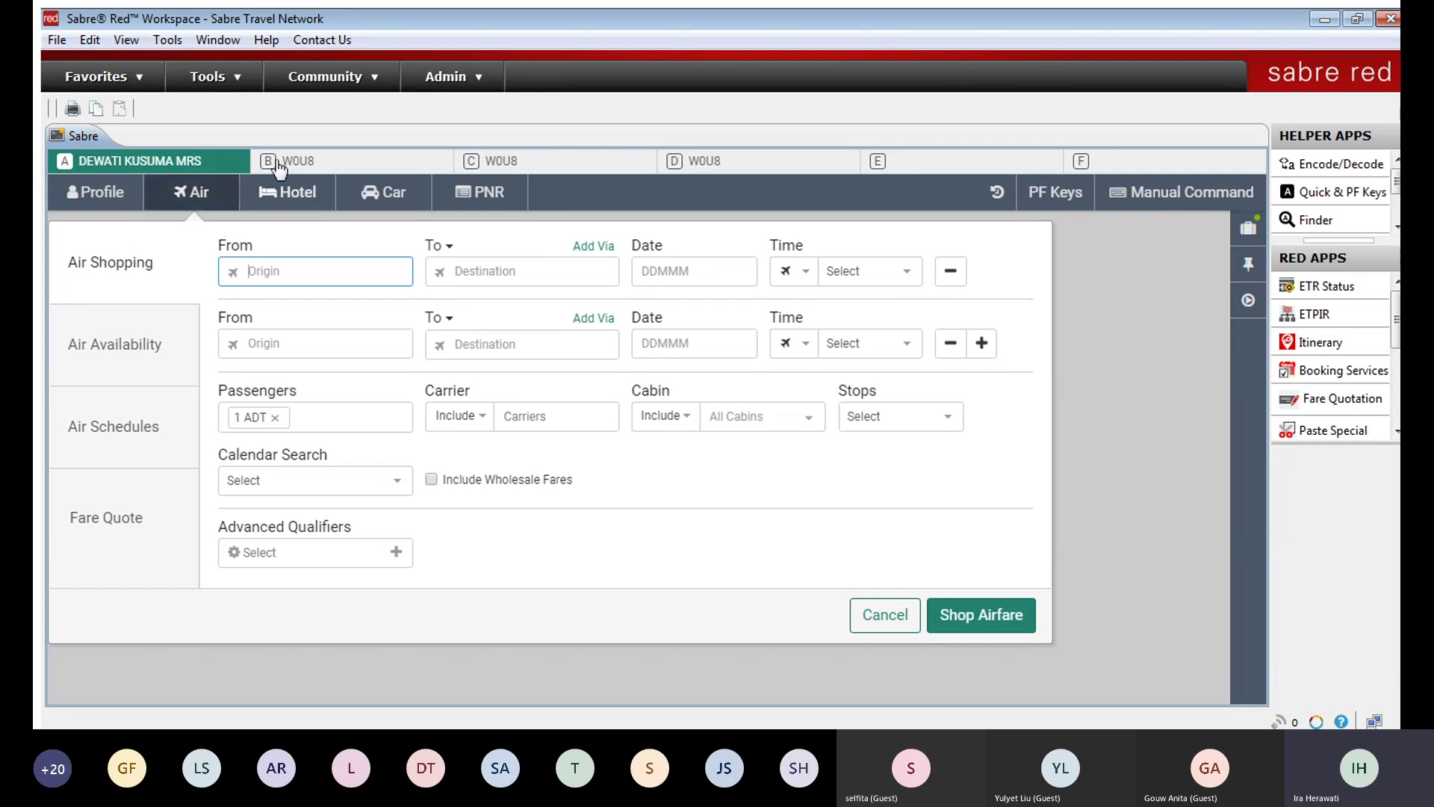
{"action": "left_click", "coordinate": [289, 192]}
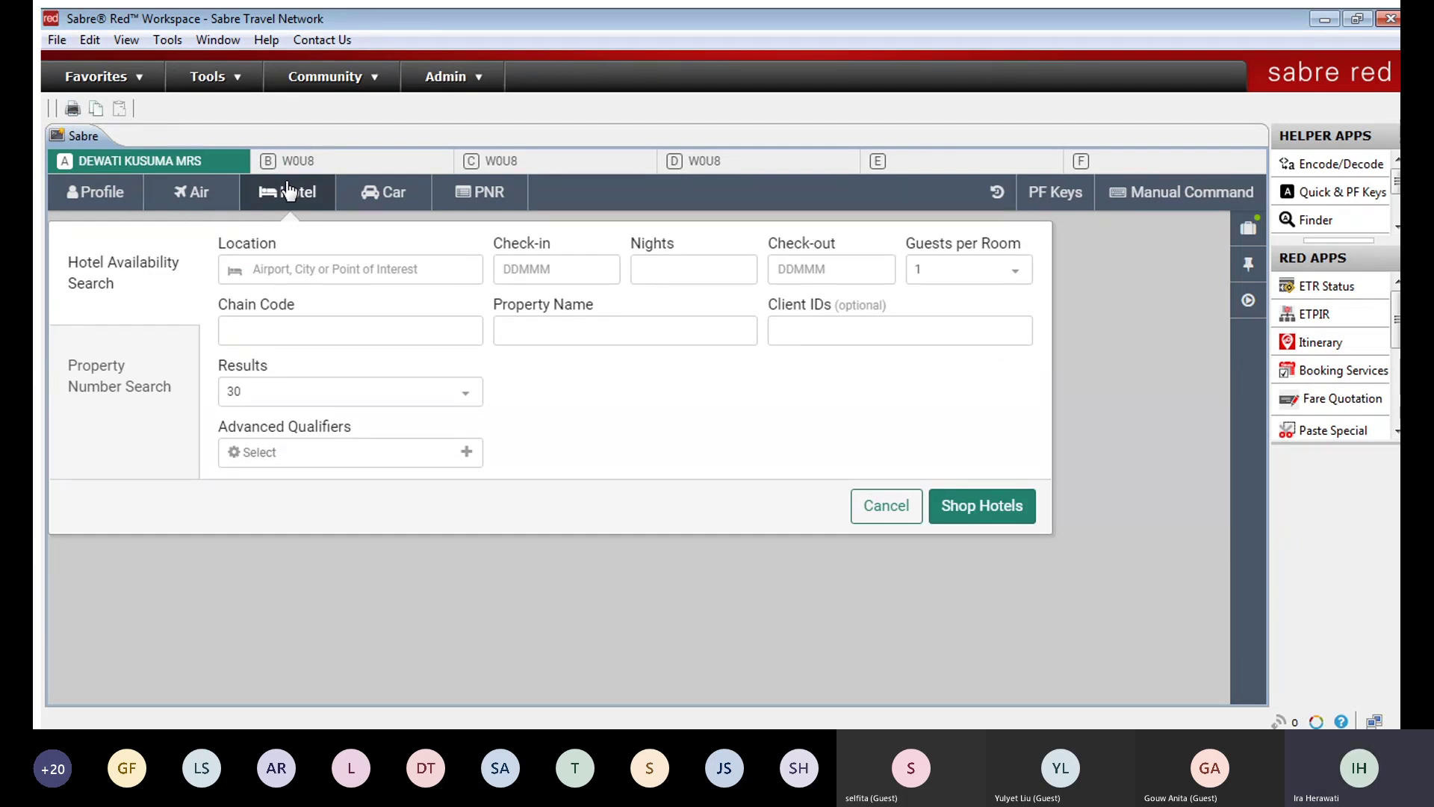
{"action": "left_click", "coordinate": [373, 193]}
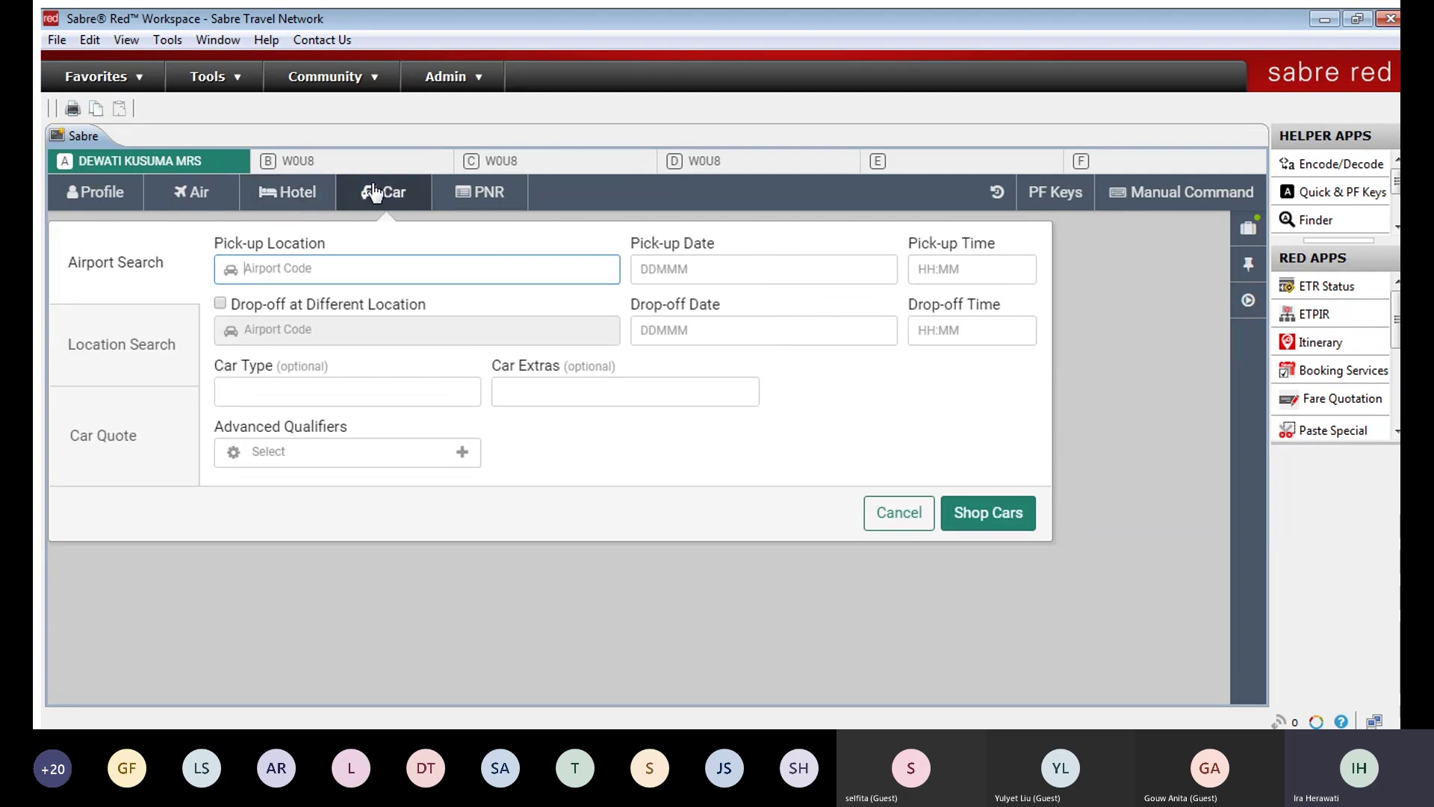
{"action": "left_click", "coordinate": [477, 187]}
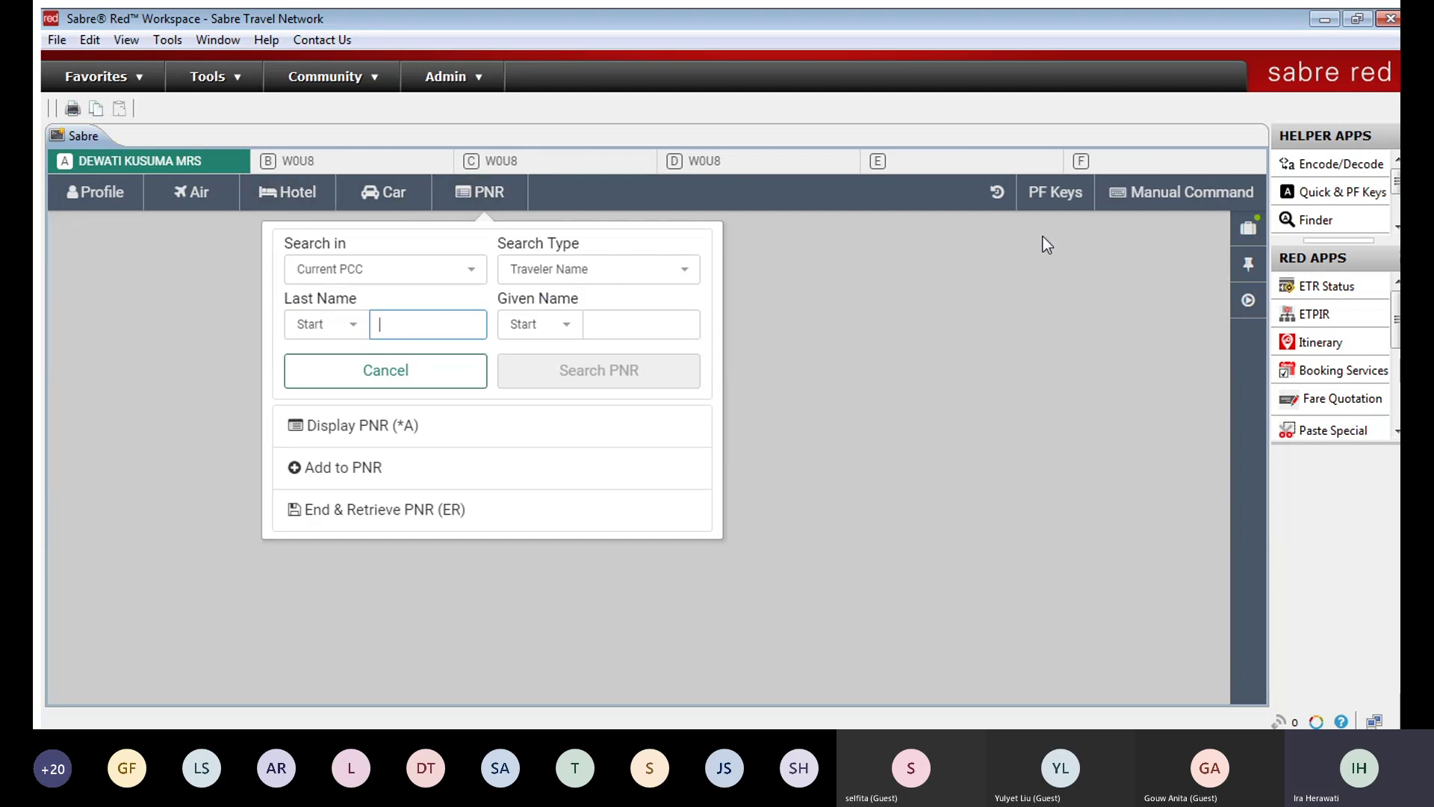
{"action": "left_click", "coordinate": [1179, 192]}
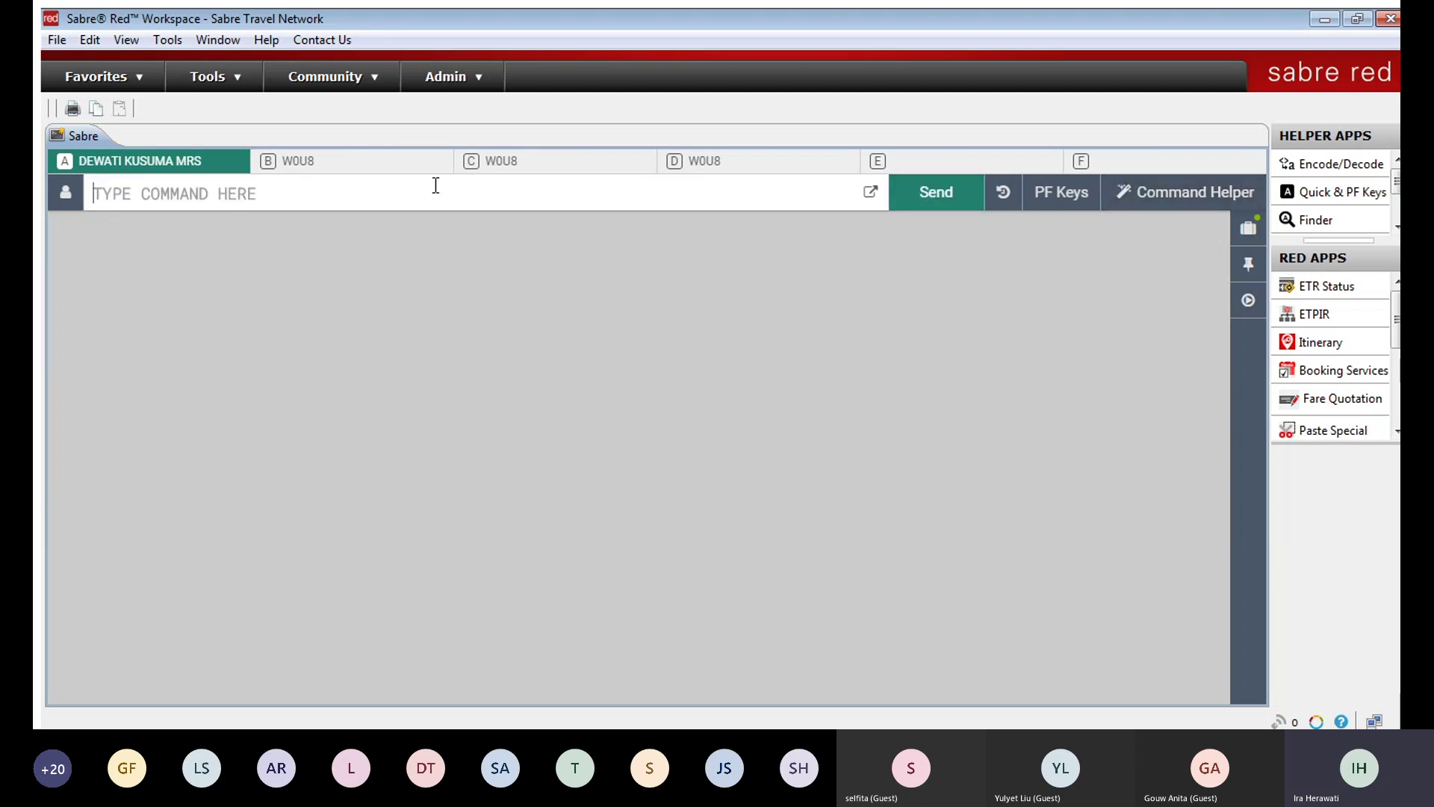
Step: Toggle between the guided helper and manual command entry, ending in manual mode
{"action": "left_click", "coordinate": [1204, 193]}
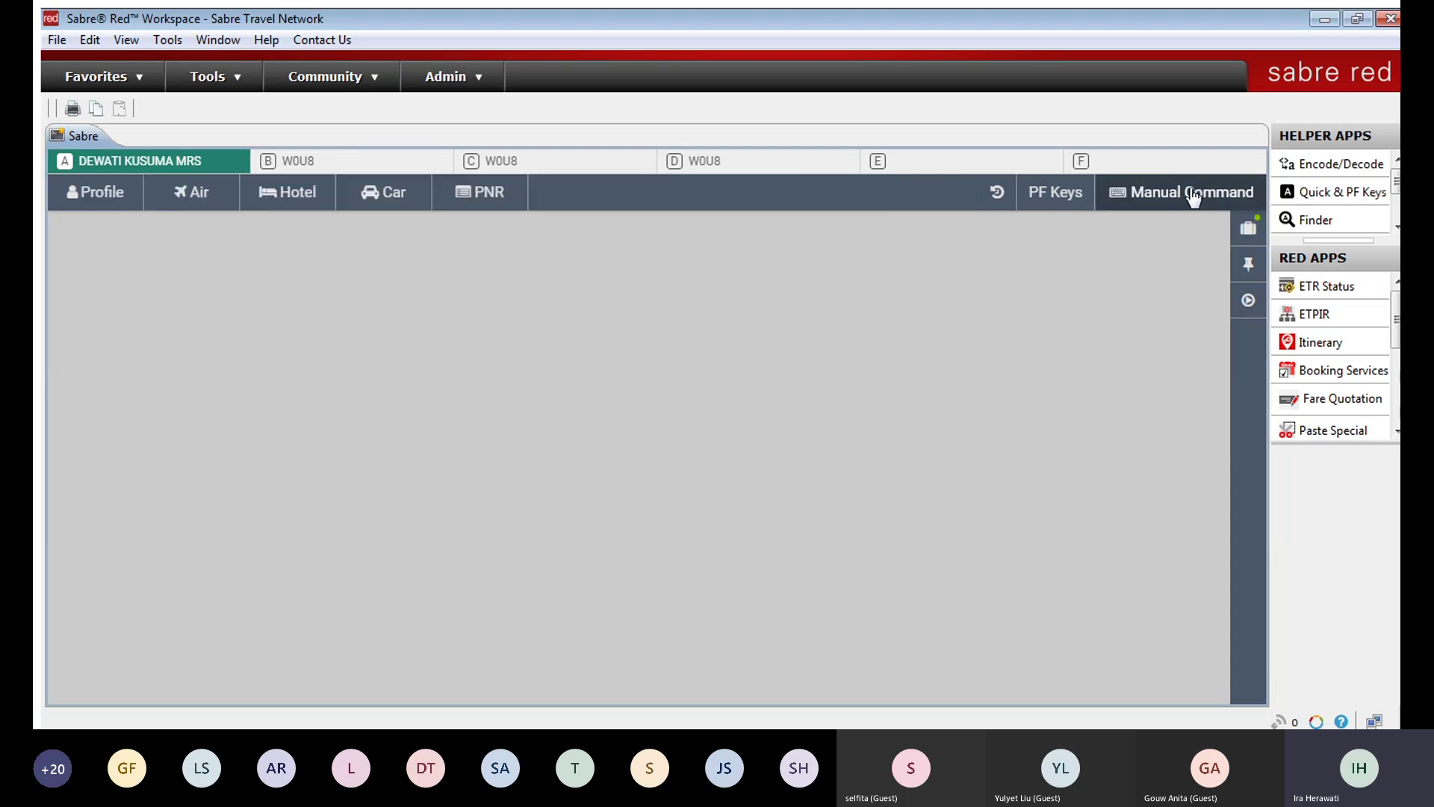
{"action": "left_click", "coordinate": [1192, 197]}
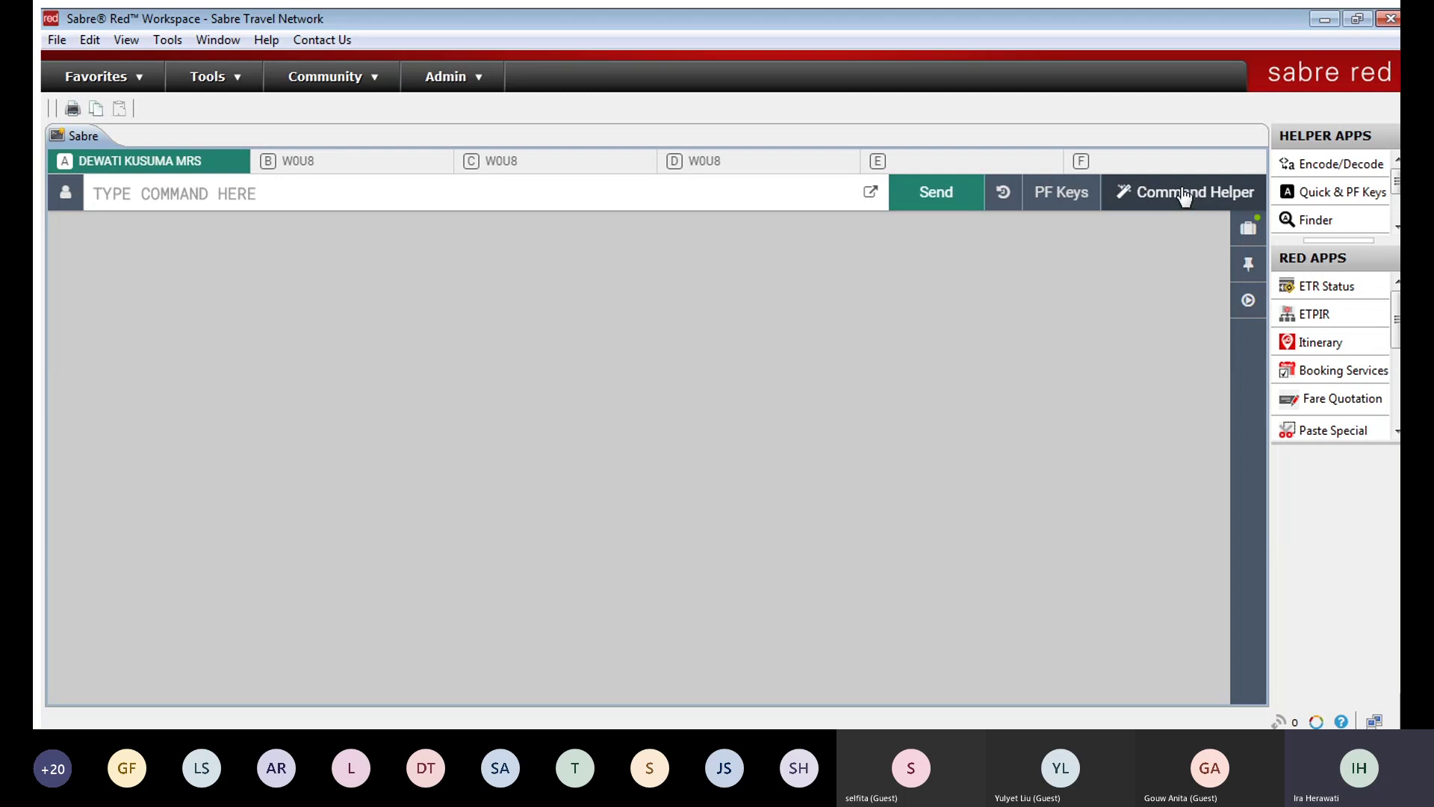
{"action": "left_click", "coordinate": [1183, 195]}
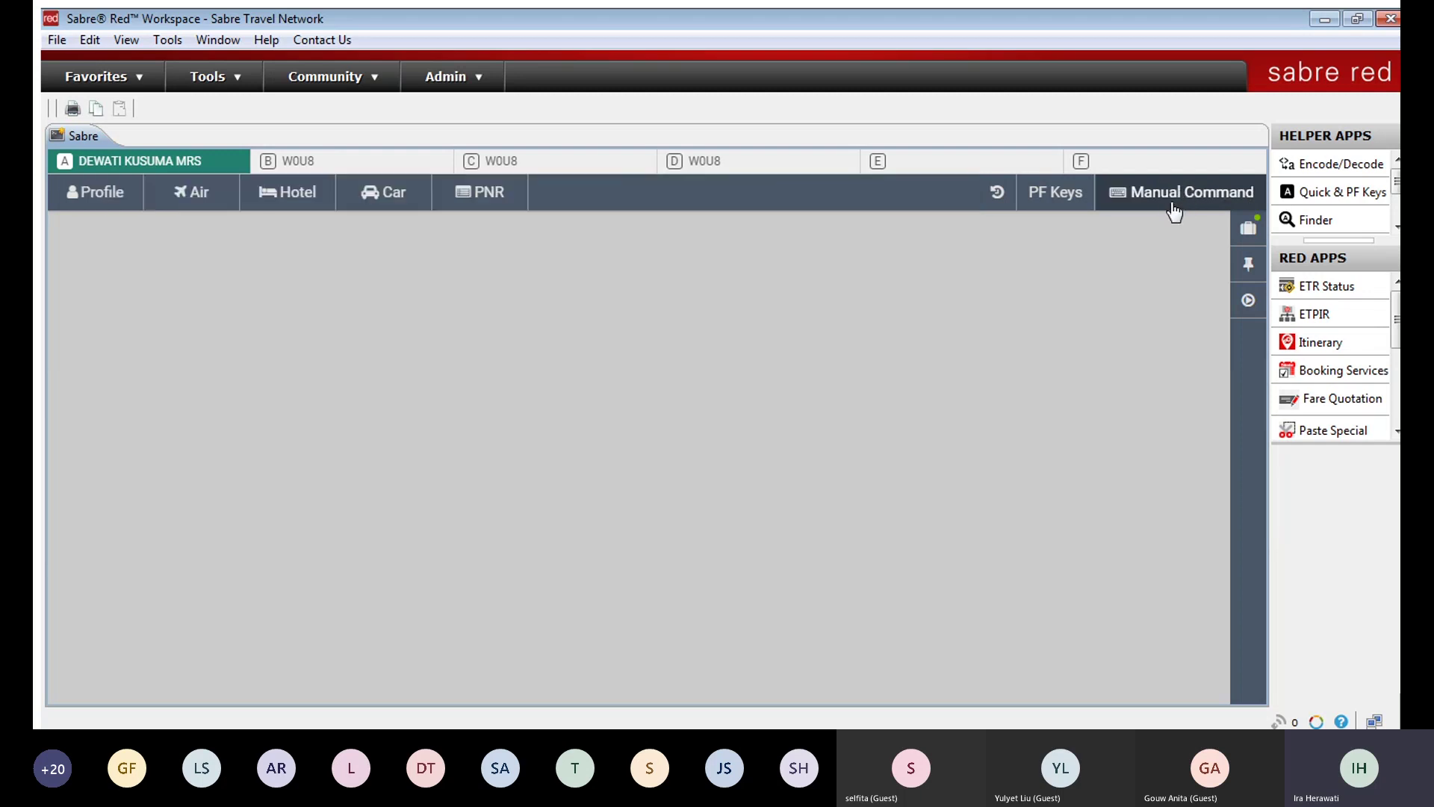
{"action": "left_click", "coordinate": [1174, 213]}
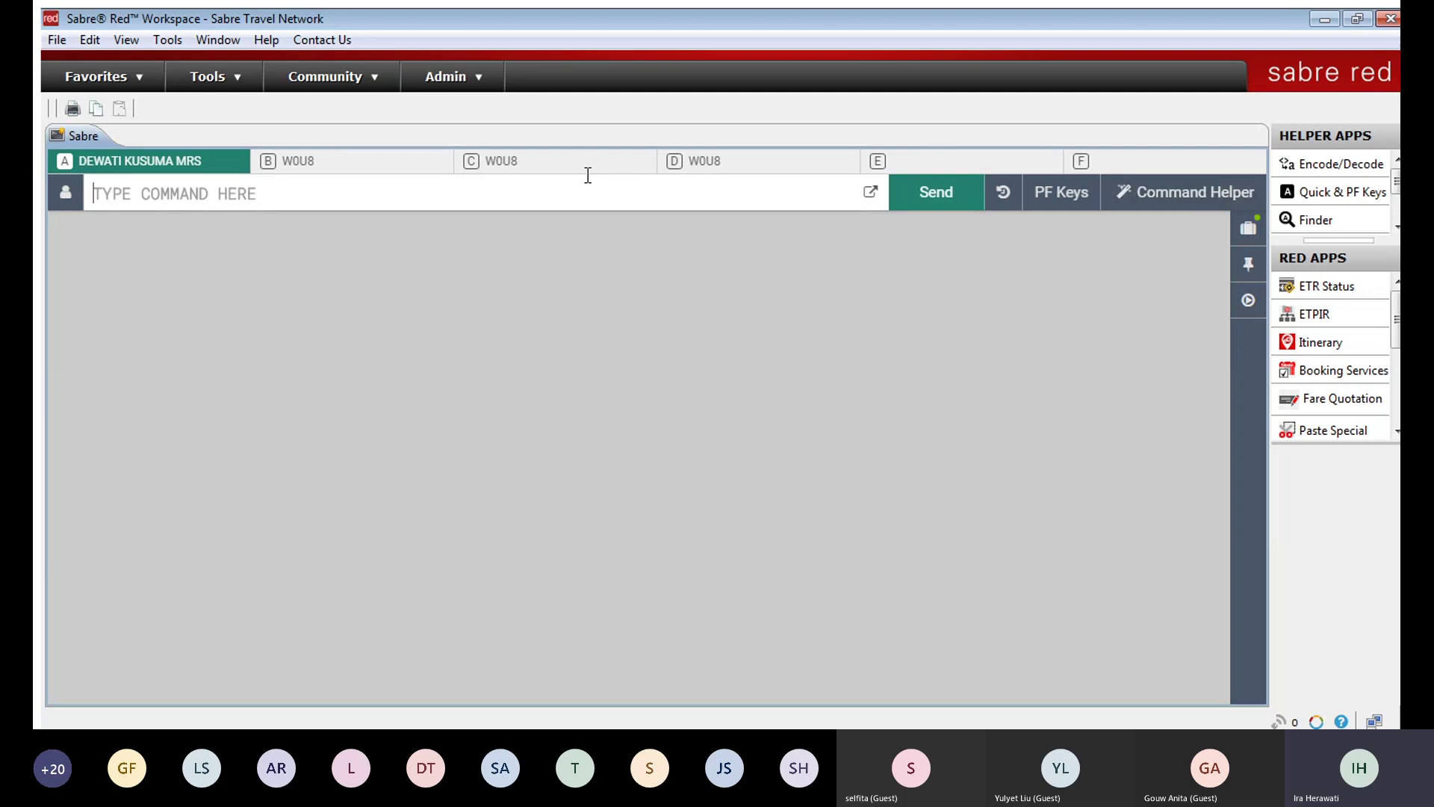
Step: Type a long J/K/L test string and open it in the full Command view
{"action": "type", "text": "HHHHJK"}
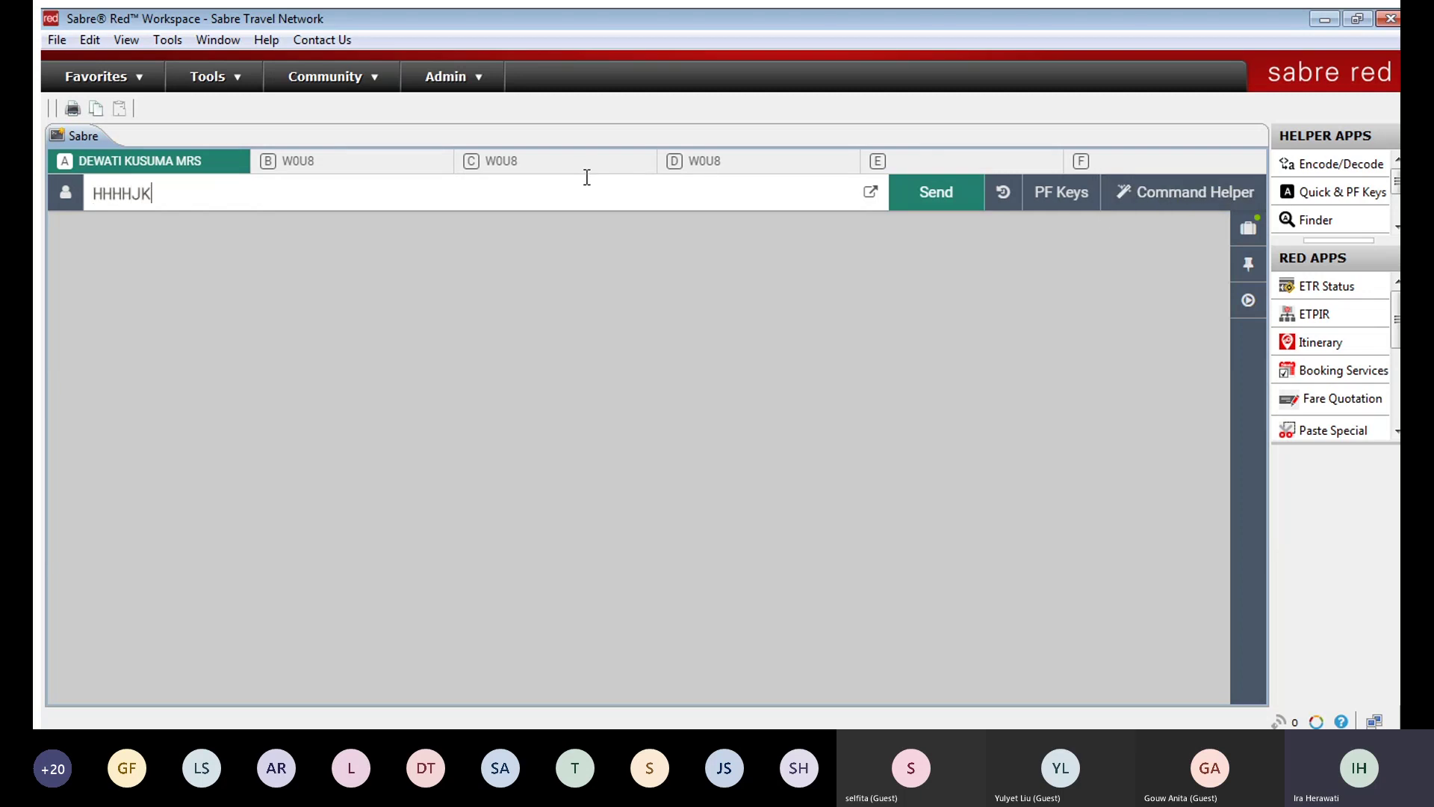
{"action": "type", "text": "JKLJKJKJKJJJKJKJ"}
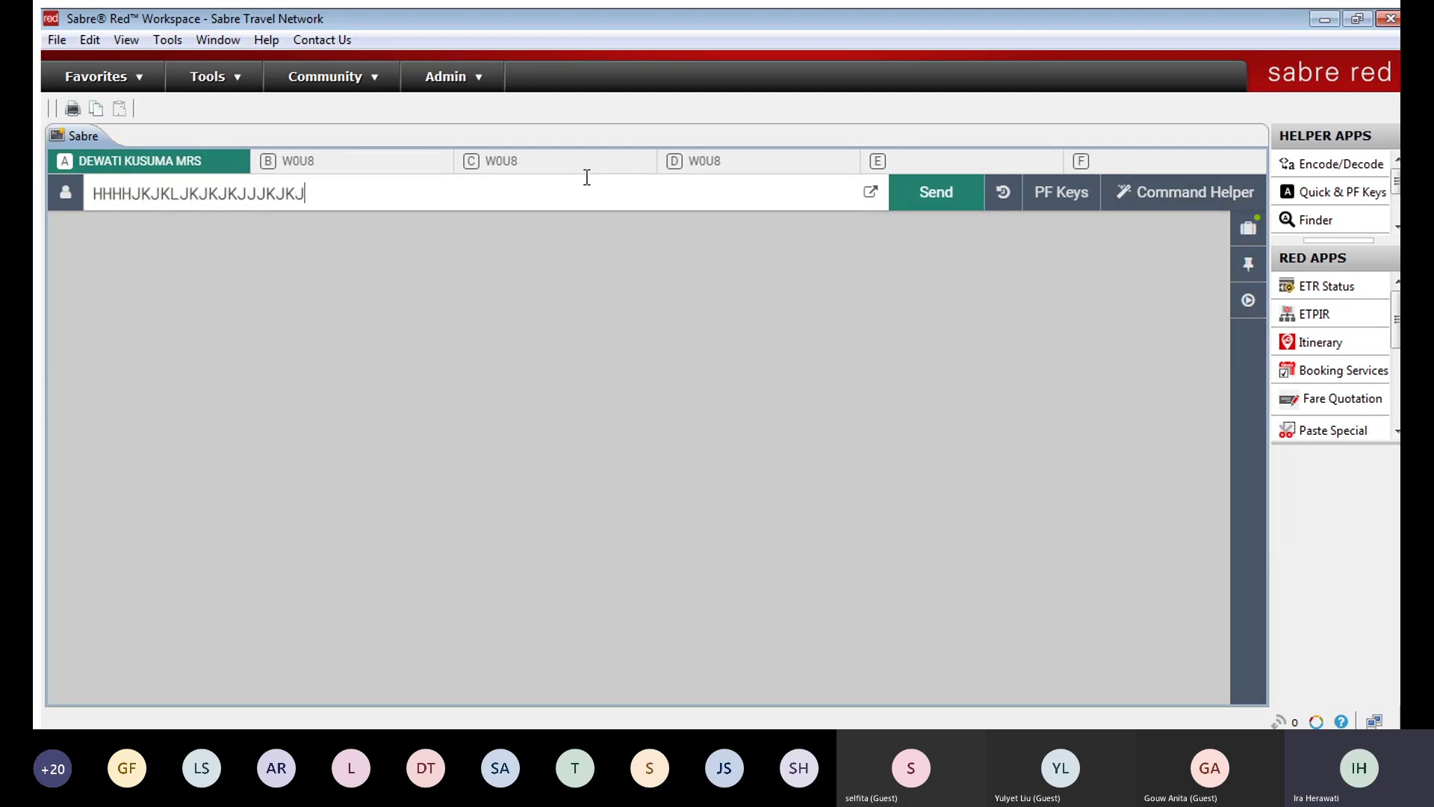
{"action": "key", "text": "BackSpace"}
{"action": "key", "text": "BackSpace"}
{"action": "key", "text": "BackSpace"}
{"action": "key", "text": "BackSpace"}
{"action": "key", "text": "BackSpace"}
{"action": "key", "text": "BackSpace"}
{"action": "key", "text": "BackSpace"}
{"action": "key", "text": "BackSpace"}
{"action": "key", "text": "BackSpace"}
{"action": "key", "text": "BackSpace"}
{"action": "key", "text": "BackSpace"}
{"action": "key", "text": "BackSpace"}
{"action": "key", "text": "BackSpace"}
{"action": "key", "text": "BackSpace"}
{"action": "key", "text": "BackSpace"}
{"action": "key", "text": "BackSpace"}
{"action": "key", "text": "BackSpace"}
{"action": "key", "text": "BackSpace"}
{"action": "key", "text": "BackSpace"}
{"action": "key", "text": "BackSpace"}
{"action": "type", "text": "JJJJJJJJJJJJJJJJJJJJJJJJJJJJJJJJJJJL"}
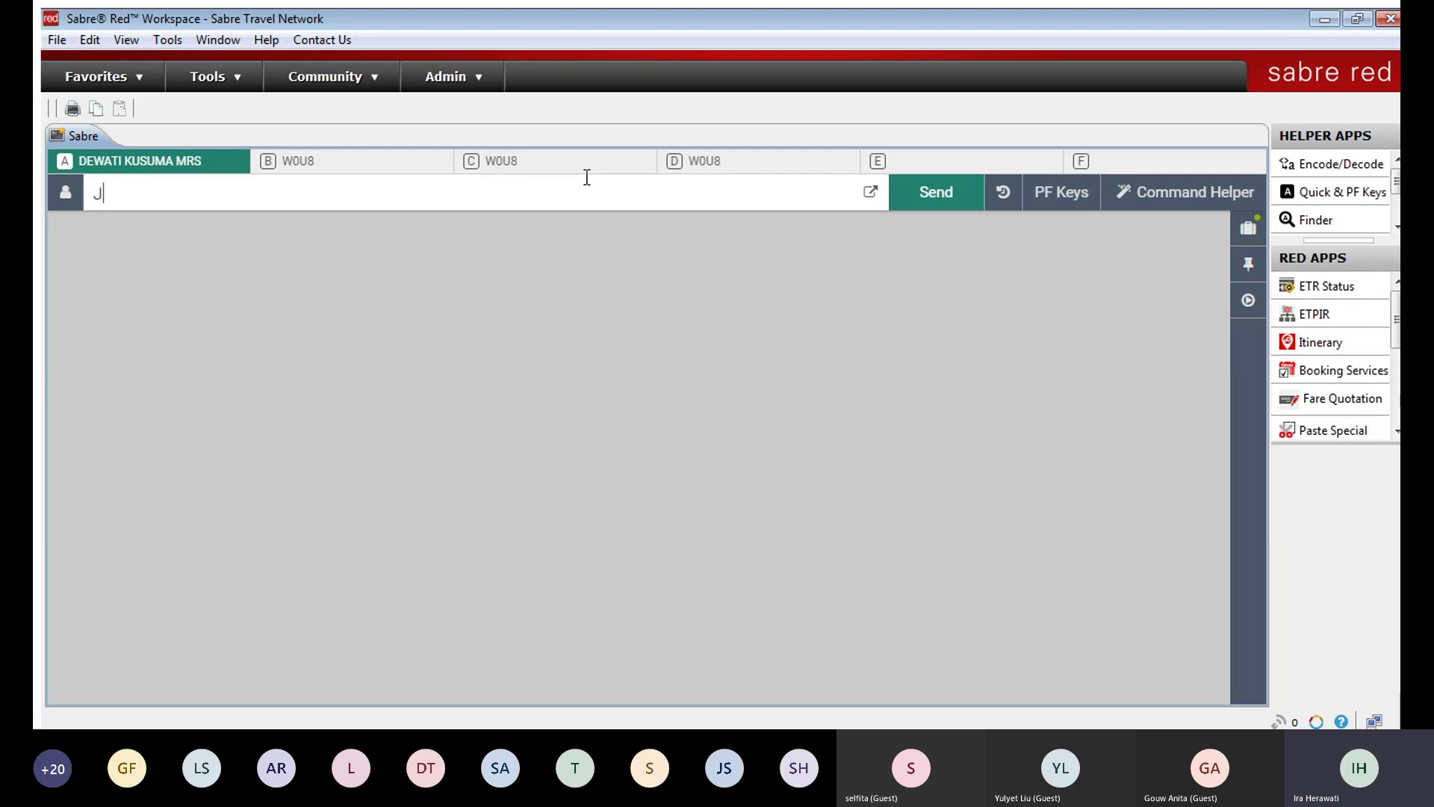
{"action": "type", "text": ";K;K;LKL;KL;L"}
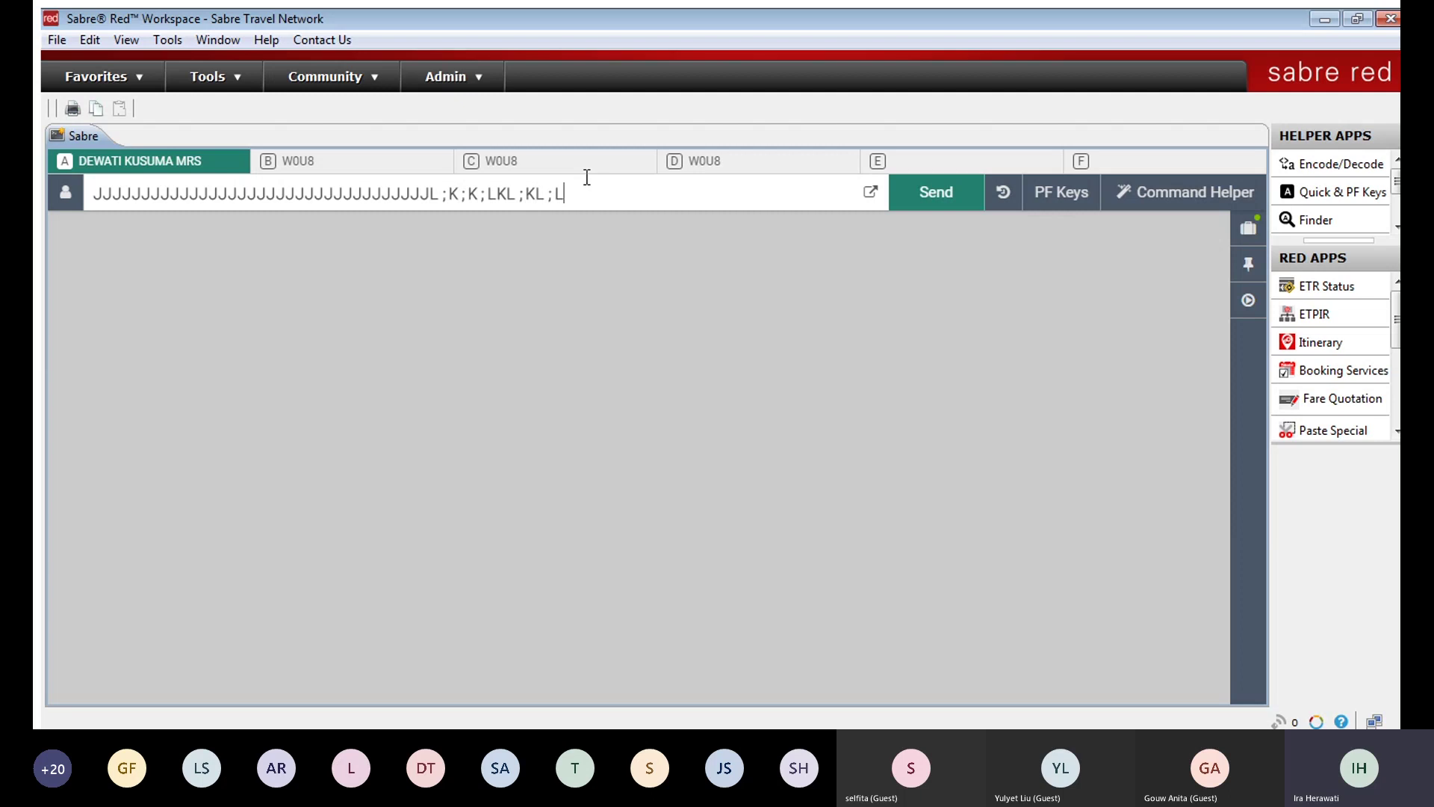
{"action": "type", "text": ";LLLLL;LLLLLLLLLLLLLLLLLLLLLLLLLLLLLLLLLLLLLLLLLLLLLLLLLLLLLLLLLLLLLLLLLL"}
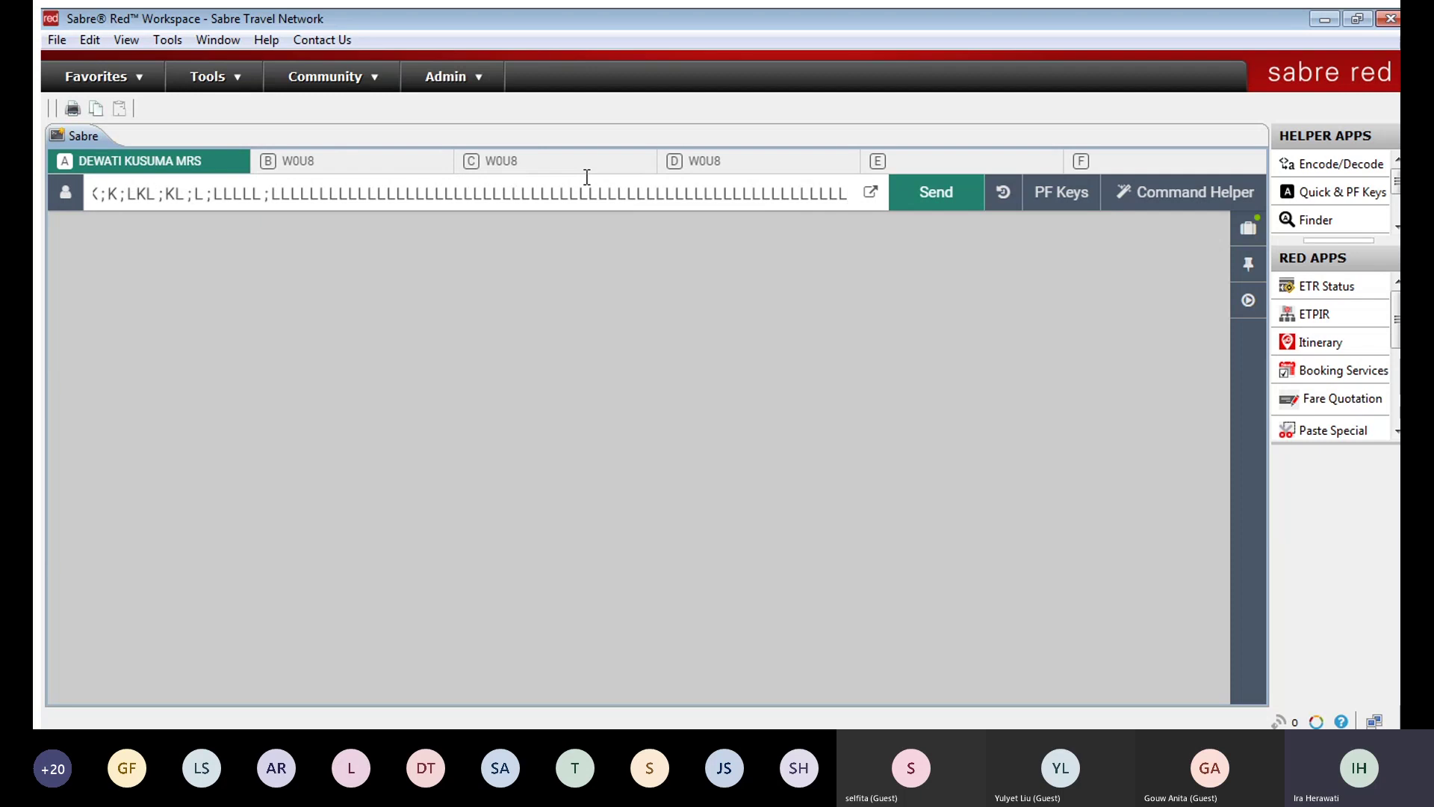
{"action": "left_click", "coordinate": [867, 193]}
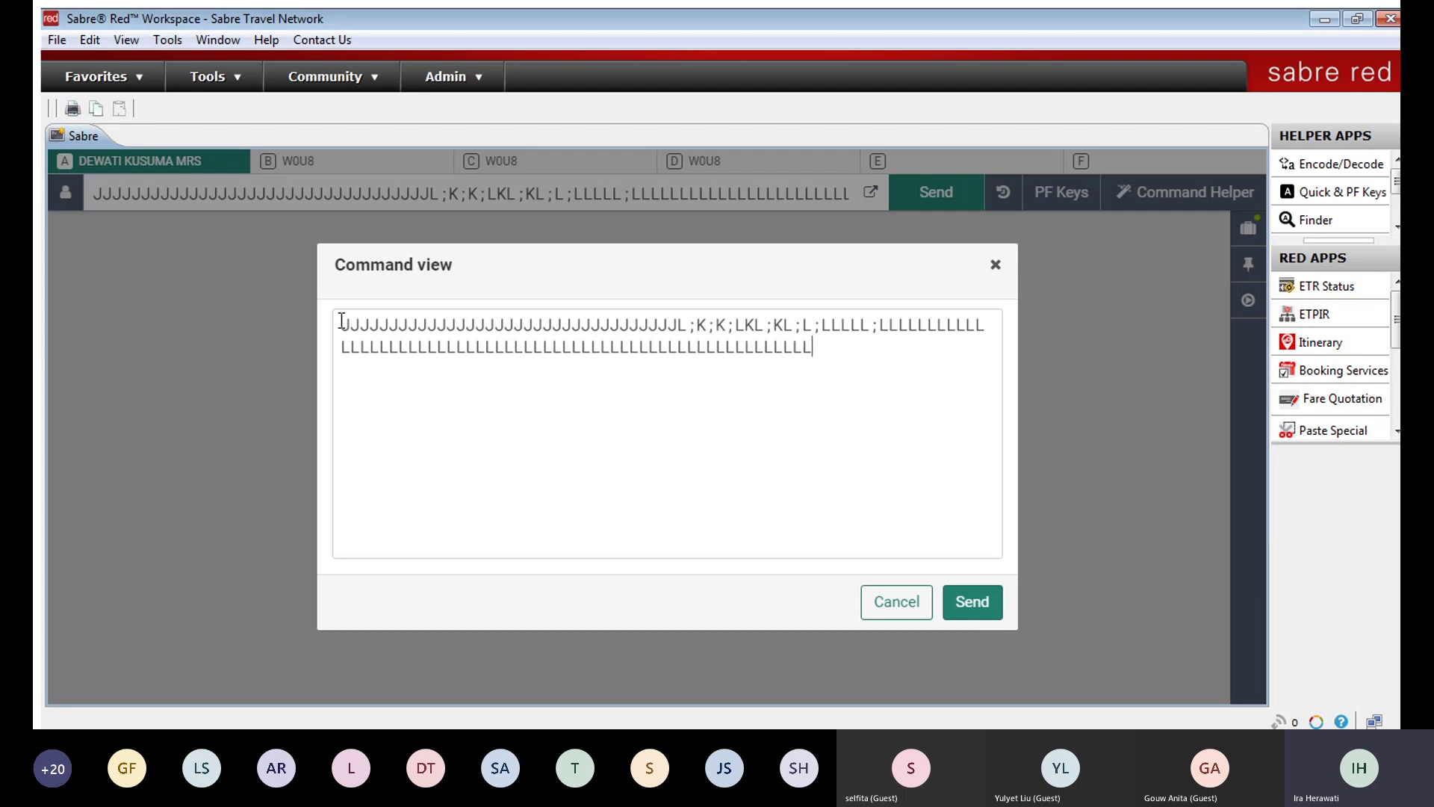
Step: Select the test text in Command view and close the dialog
{"action": "left_click_drag", "start_coordinate": [333, 321], "coordinate": [816, 348]}
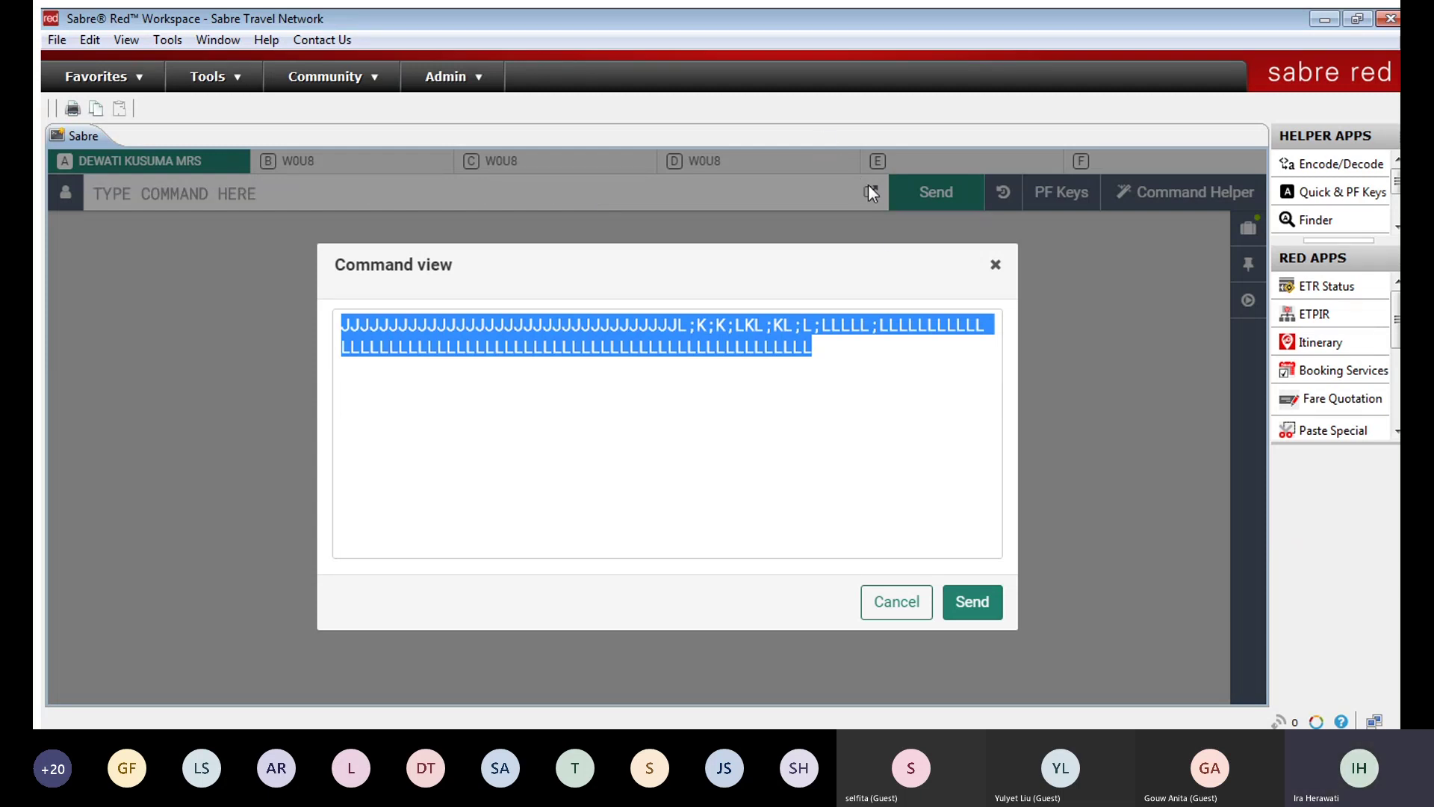
{"action": "left_click", "coordinate": [994, 266]}
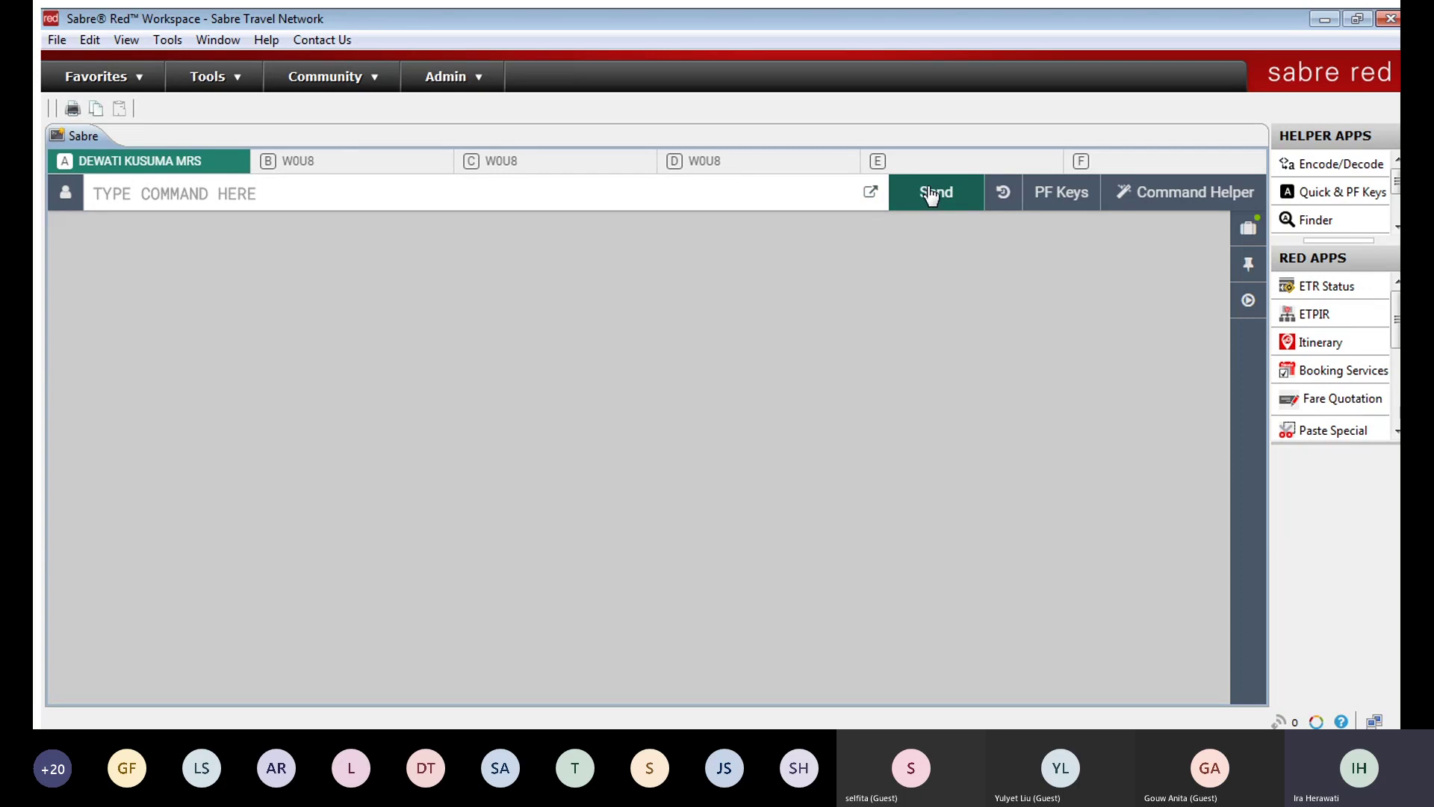
Step: Open, close and reopen the Command History list, glancing at the Tools menu in between
{"action": "left_click", "coordinate": [1001, 194]}
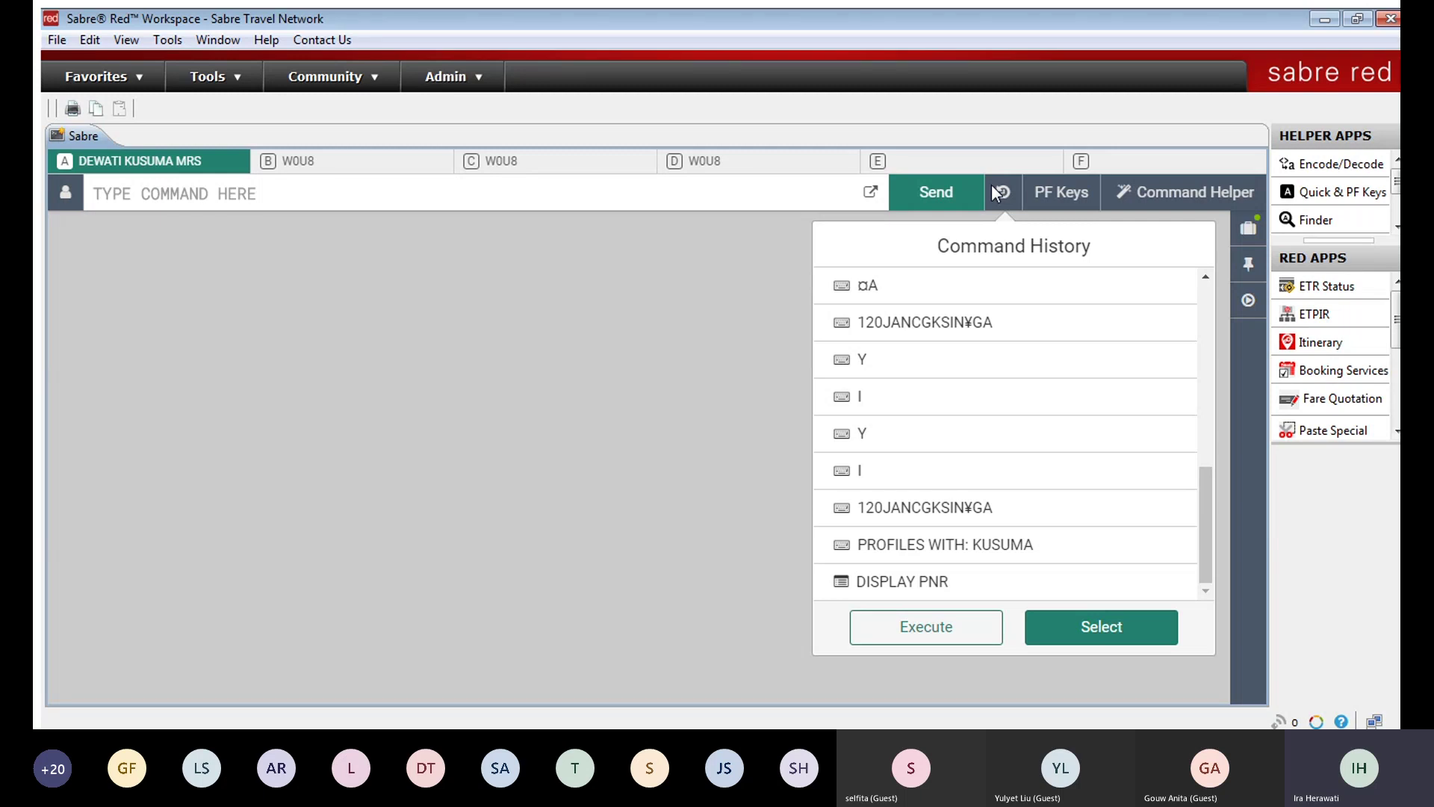
{"action": "left_click", "coordinate": [1001, 193]}
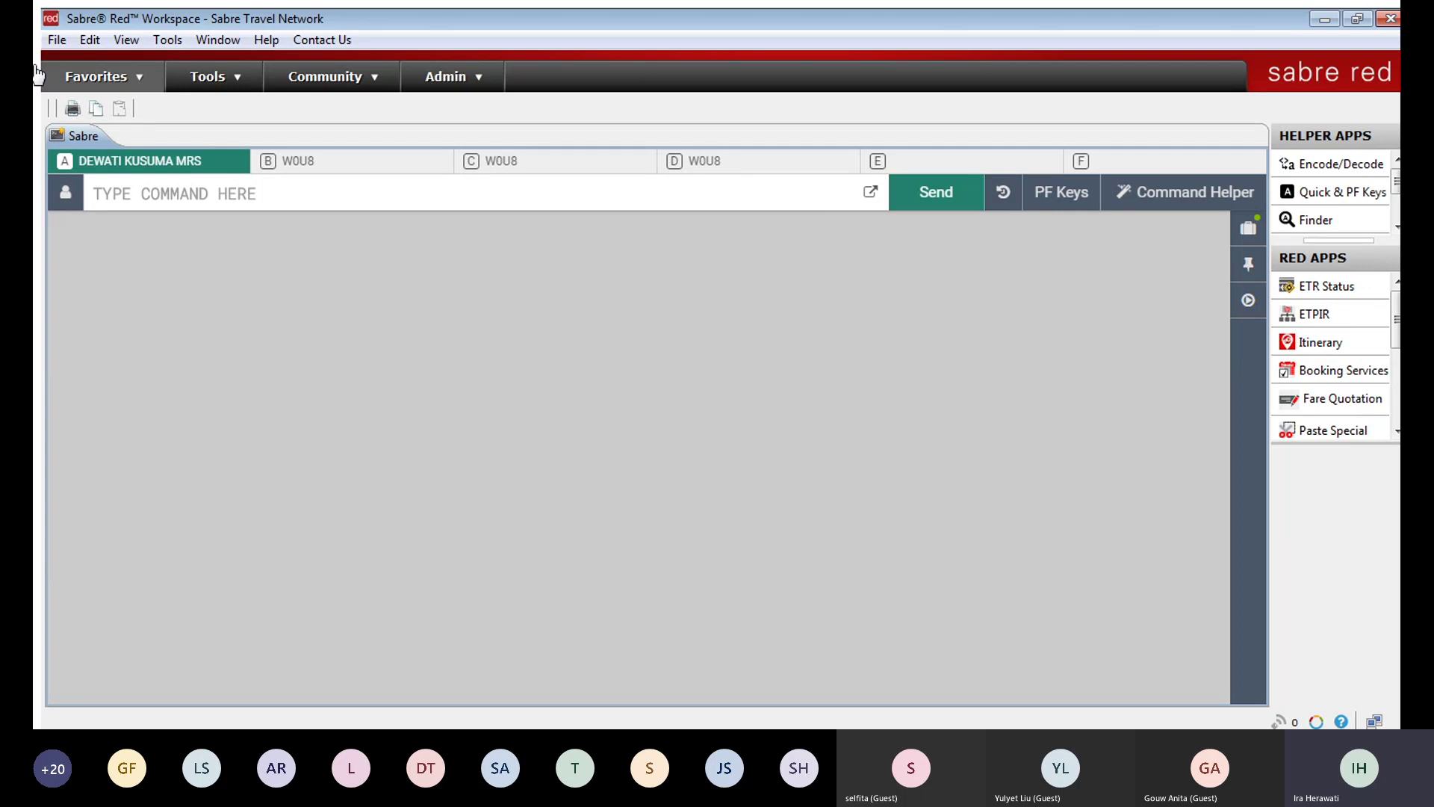
{"action": "left_click", "coordinate": [152, 37]}
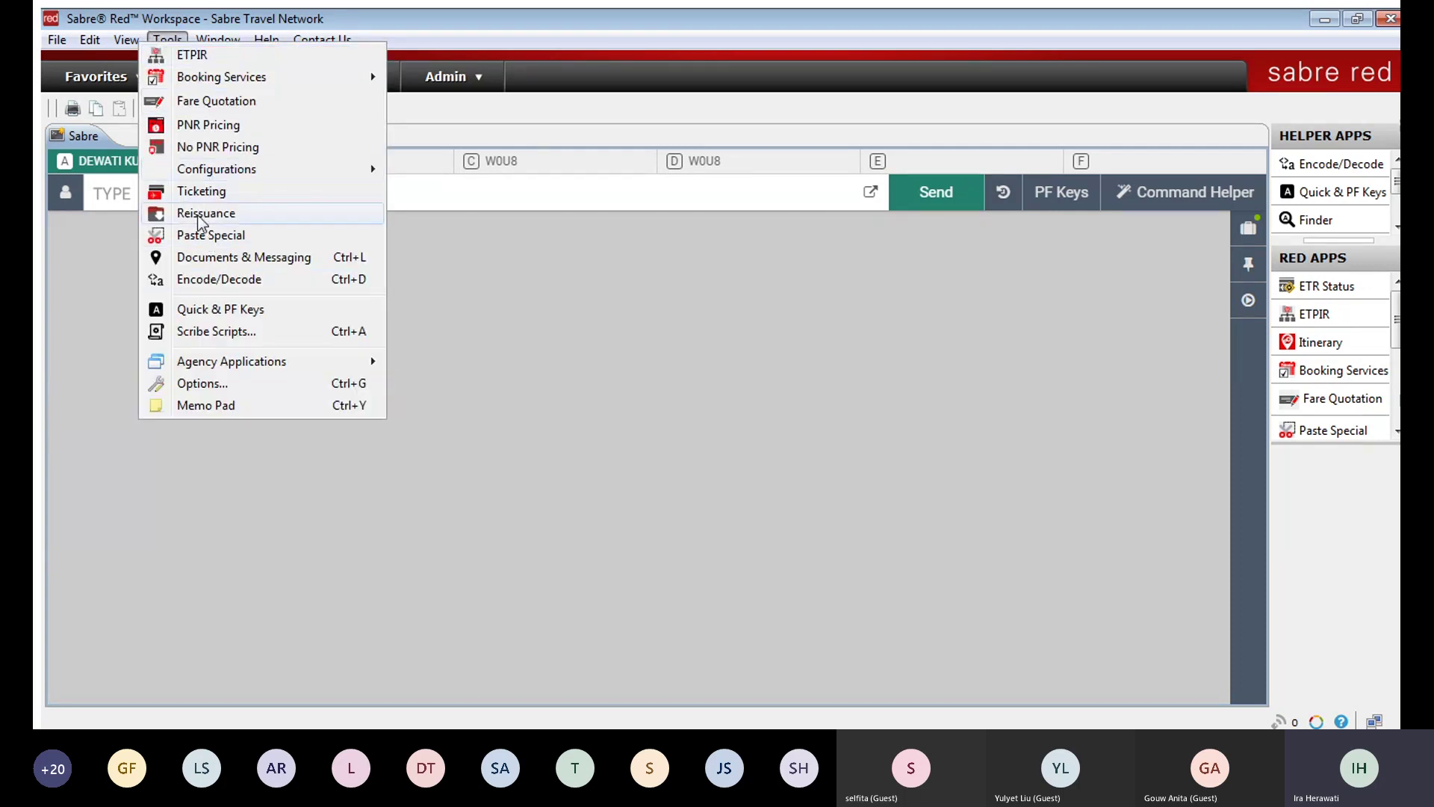
{"action": "left_click", "coordinate": [168, 25]}
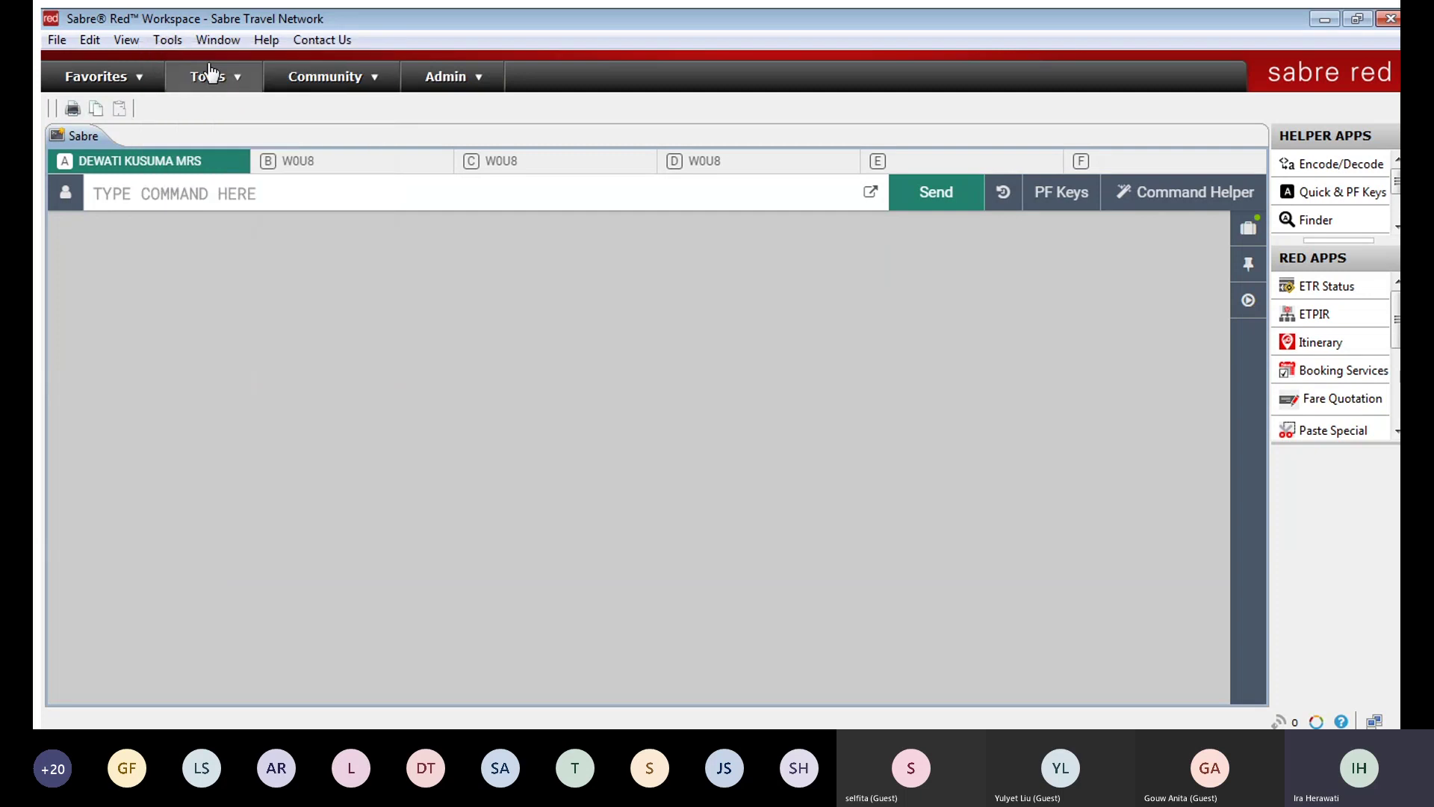
{"action": "left_click", "coordinate": [999, 192]}
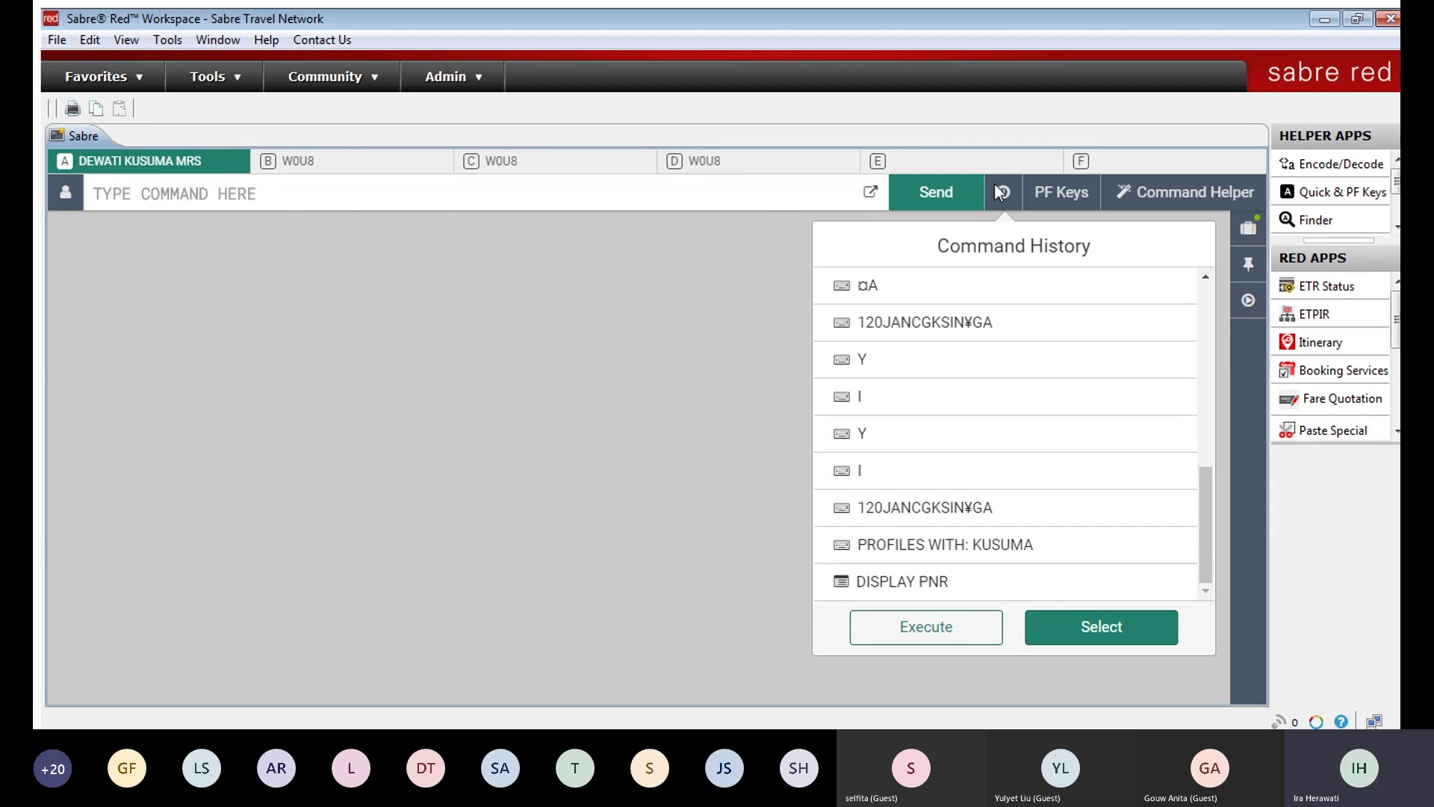
Step: Recall 120JANCGKSIN¥GA from Command History and change its airline code to SQ
{"action": "left_click", "coordinate": [937, 282]}
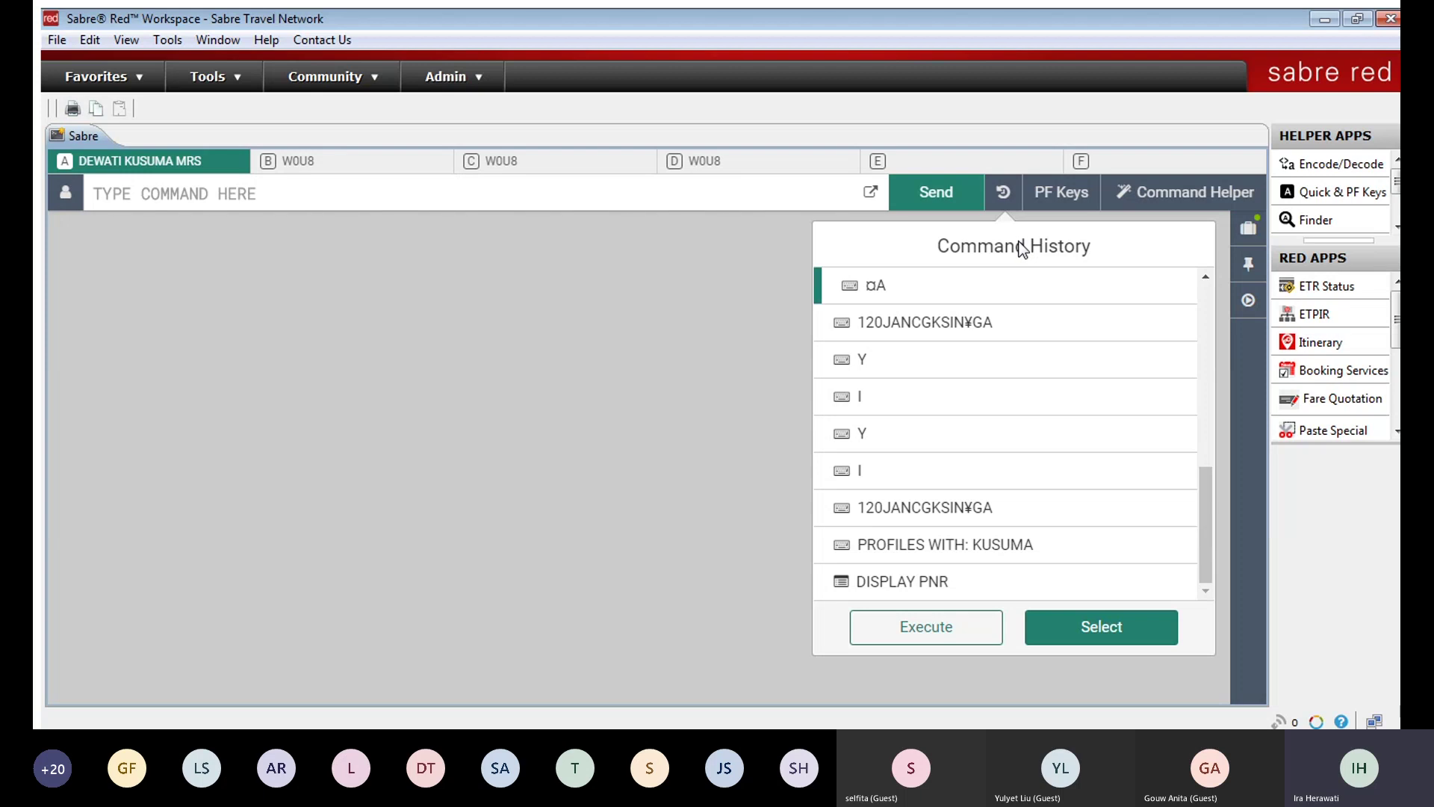
{"action": "left_click", "coordinate": [925, 312]}
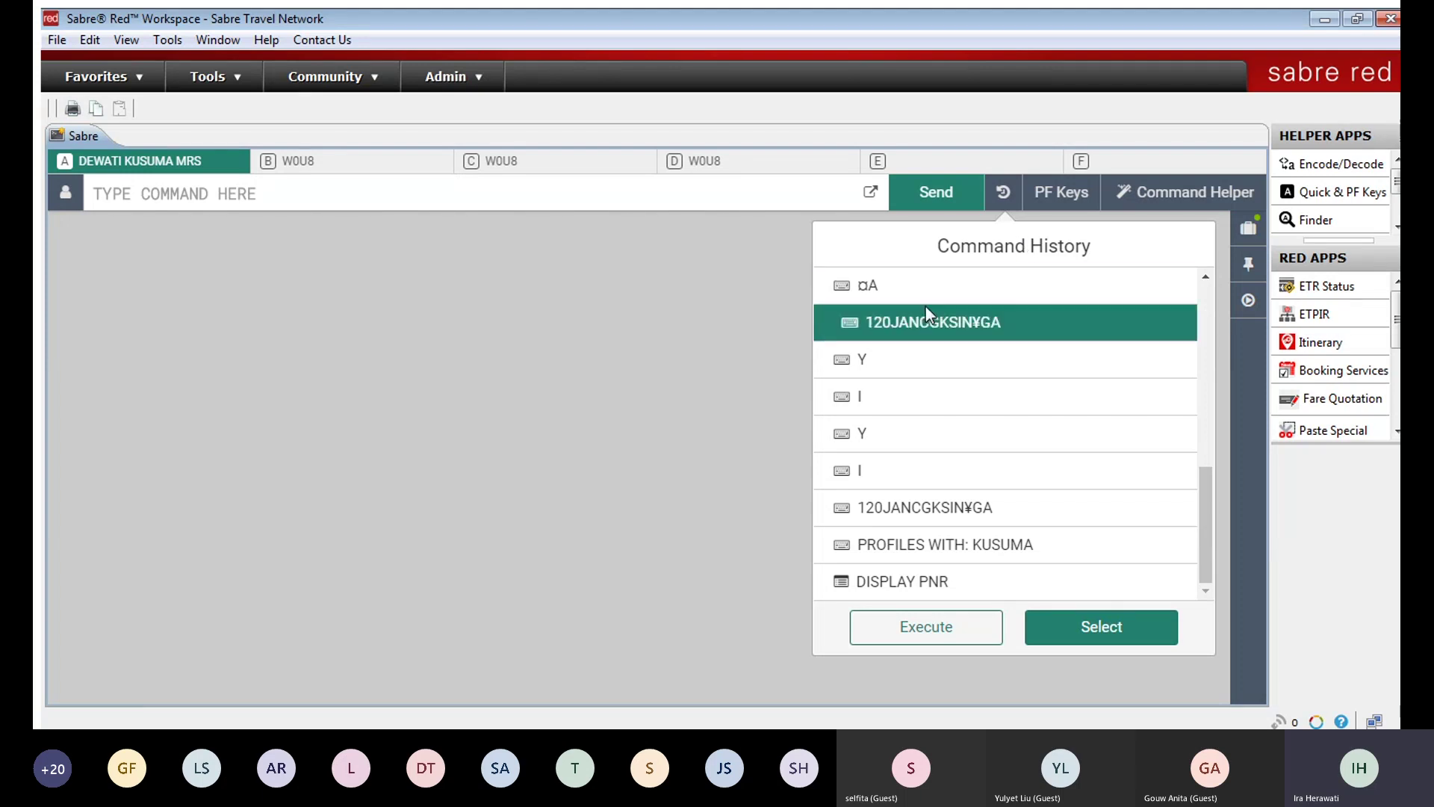
{"action": "left_click", "coordinate": [927, 312]}
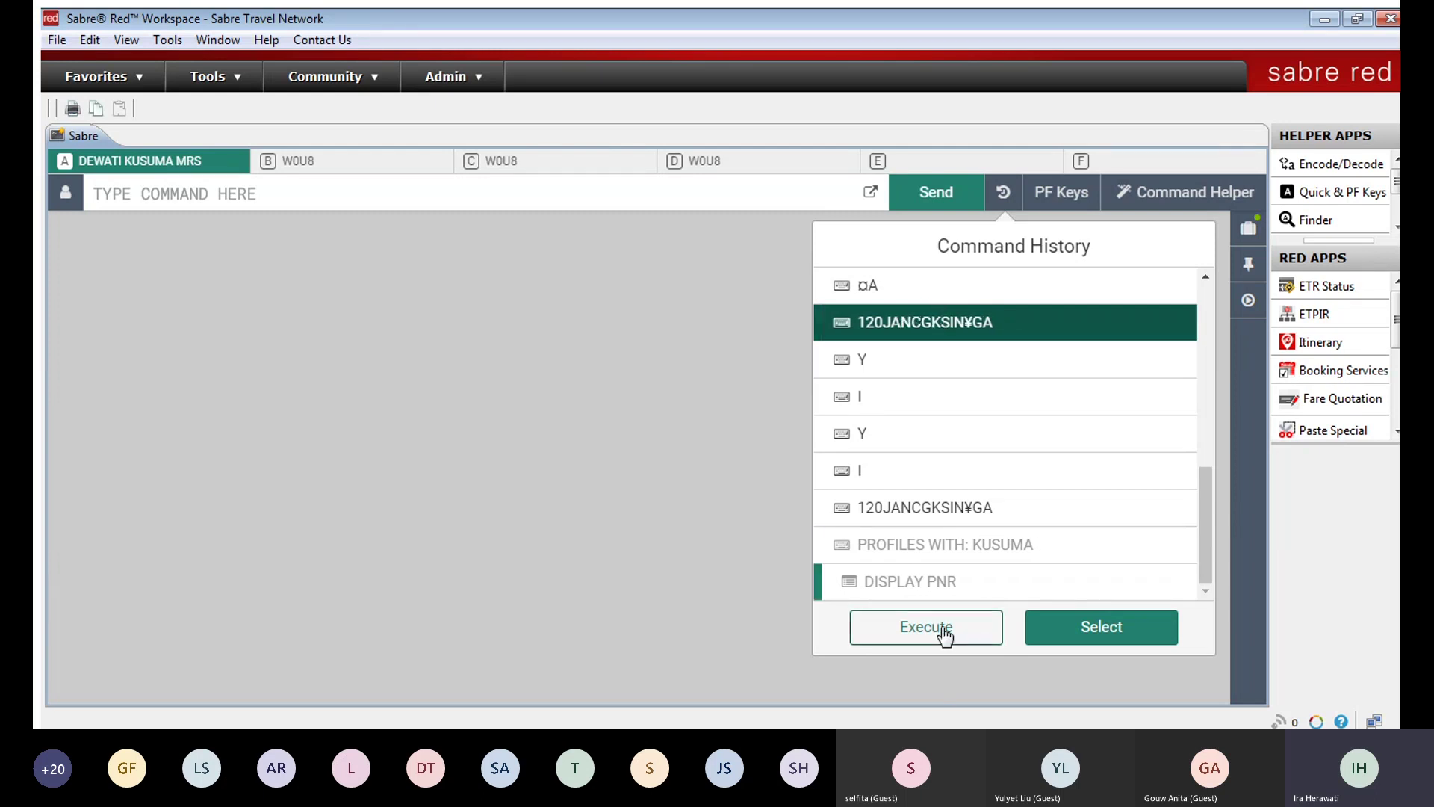
{"action": "left_click", "coordinate": [1115, 629]}
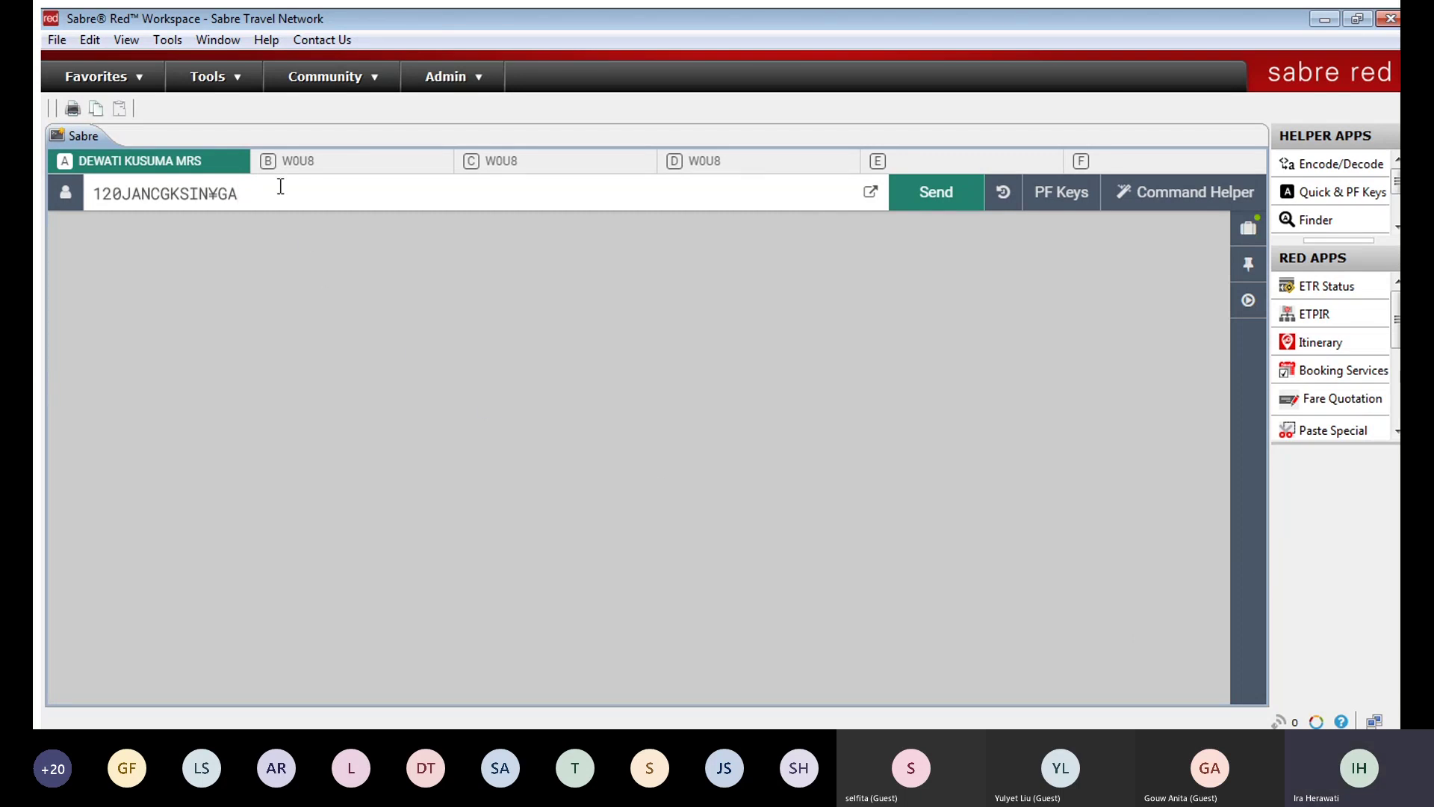
{"action": "key", "text": "BackSpace"}
{"action": "key", "text": "BackSpace"}
{"action": "type", "text": "SQ"}
Step: Run the ignore entry I from Command History to get the IGD response
{"action": "left_click", "coordinate": [997, 193]}
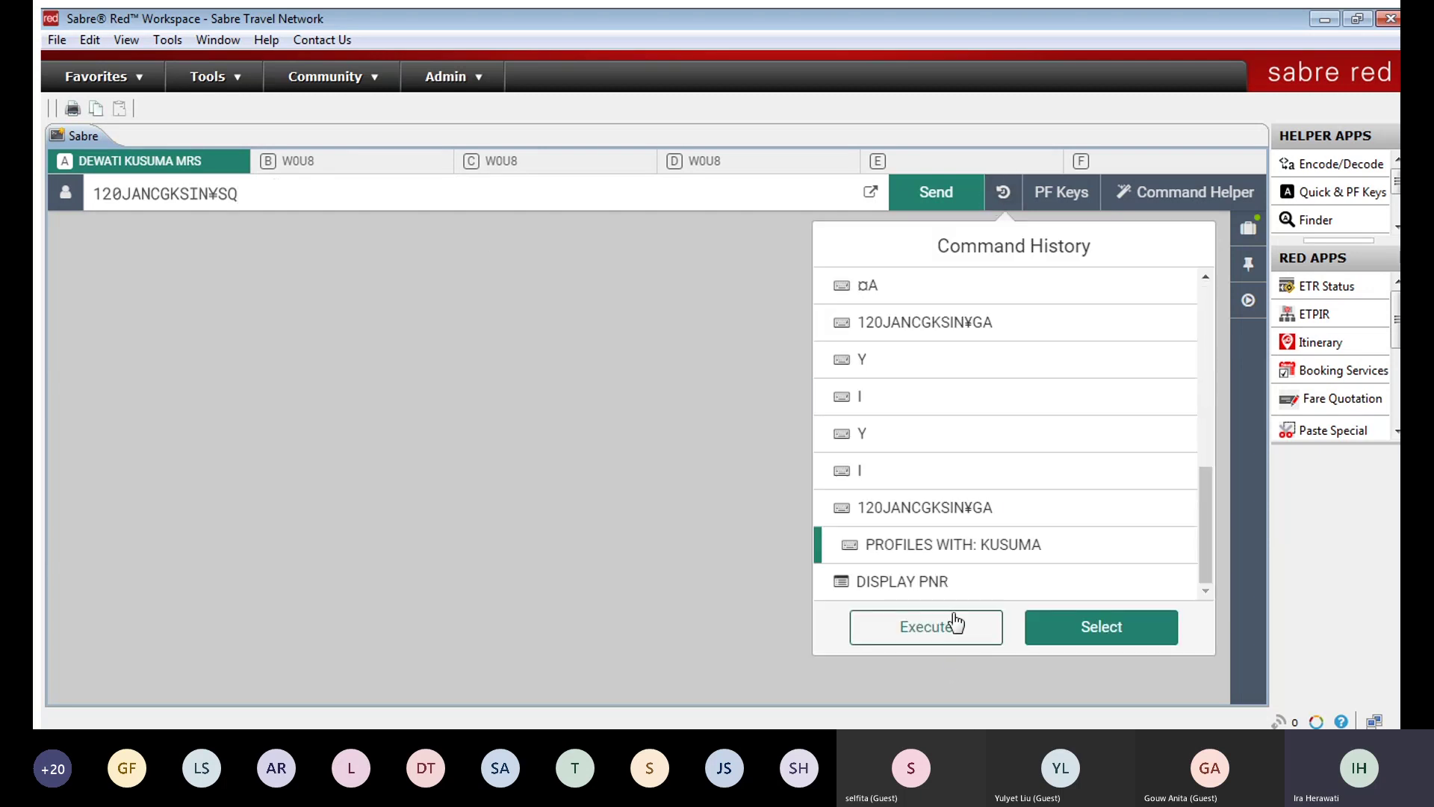
{"action": "key", "text": "Up"}
{"action": "key", "text": "Up"}
{"action": "left_click", "coordinate": [355, 189]}
{"action": "key", "text": "BackSpace"}
{"action": "key", "text": "BackSpace"}
{"action": "key", "text": "BackSpace"}
{"action": "key", "text": "BackSpace"}
{"action": "key", "text": "BackSpace"}
{"action": "key", "text": "BackSpace"}
{"action": "key", "text": "BackSpace"}
{"action": "key", "text": "BackSpace"}
{"action": "key", "text": "BackSpace"}
{"action": "key", "text": "BackSpace"}
{"action": "key", "text": "BackSpace"}
{"action": "key", "text": "BackSpace"}
{"action": "key", "text": "BackSpace"}
{"action": "key", "text": "BackSpace"}
{"action": "key", "text": "BackSpace"}
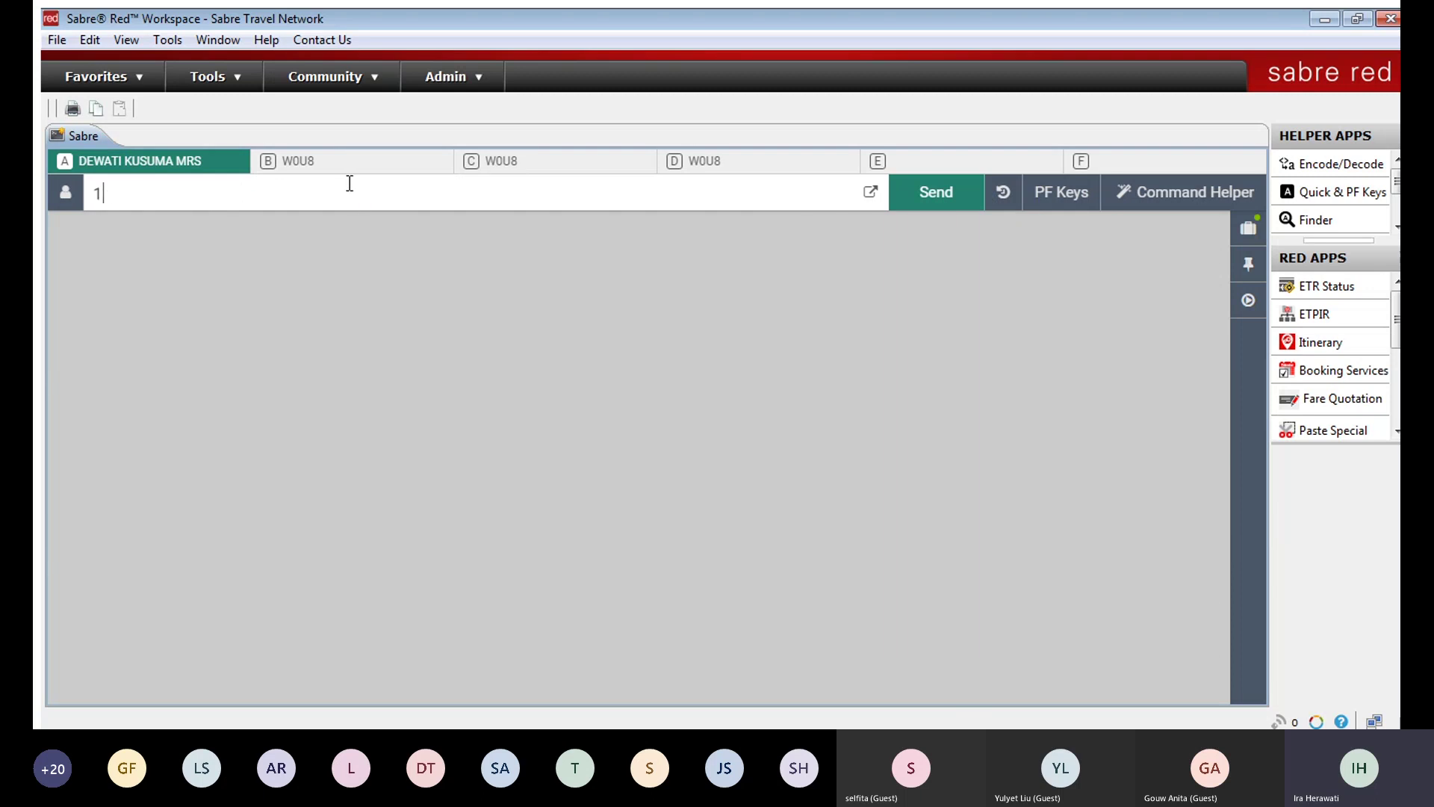
{"action": "left_click", "coordinate": [1002, 193]}
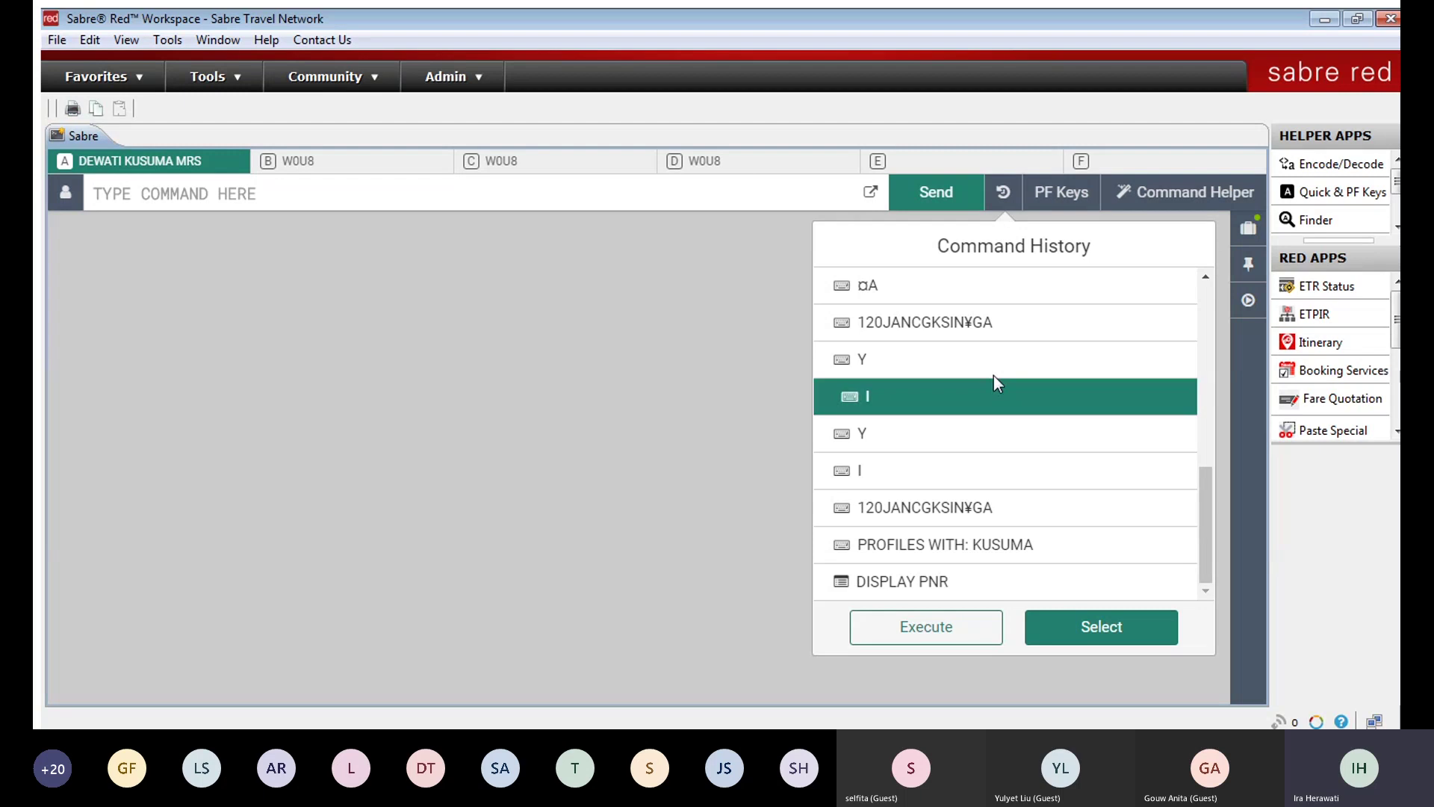
{"action": "left_click", "coordinate": [937, 623]}
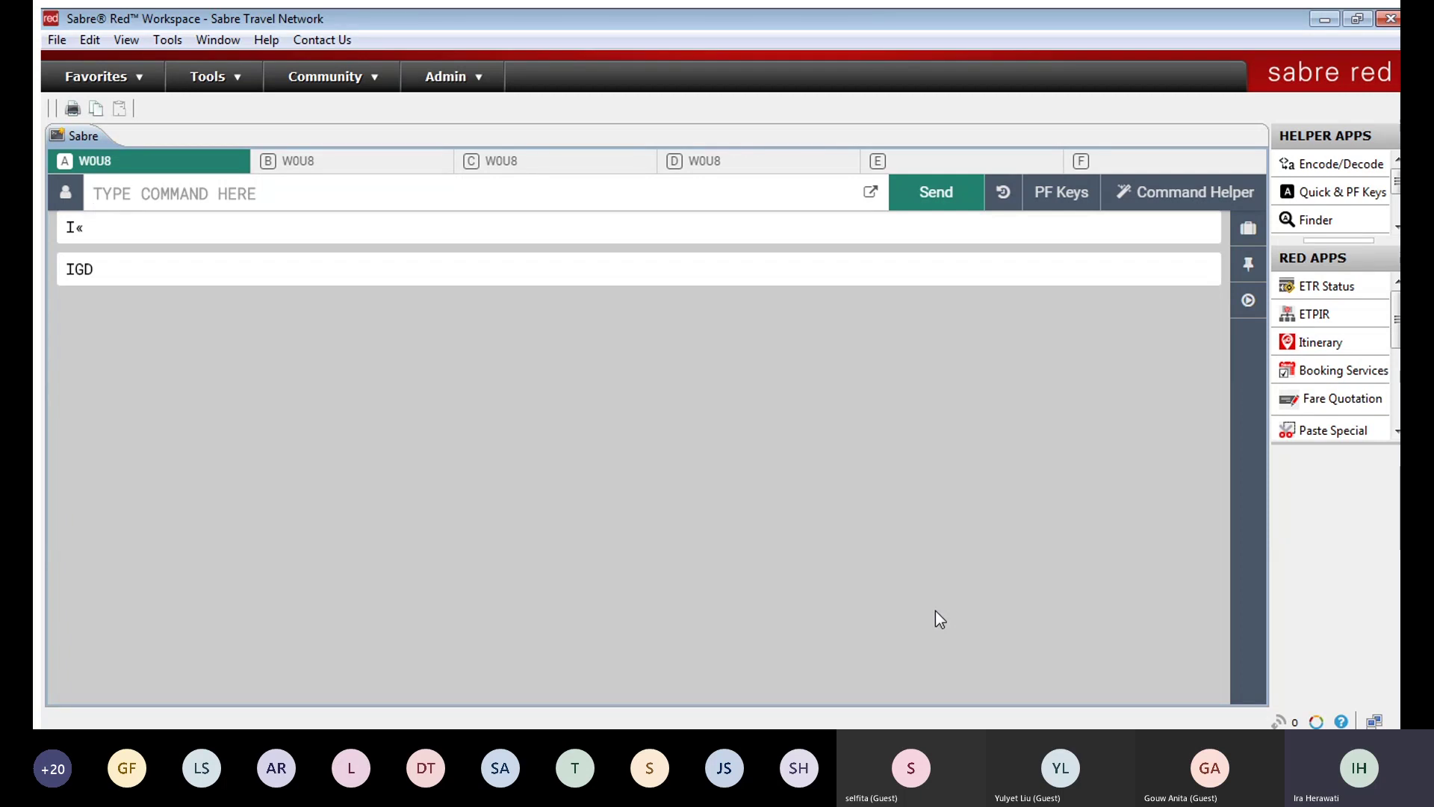
Step: Request Garuda availability 120JANCGKSIN¥GA from Jakarta to Singapore, then clear the response area
{"action": "type", "text": "12"}
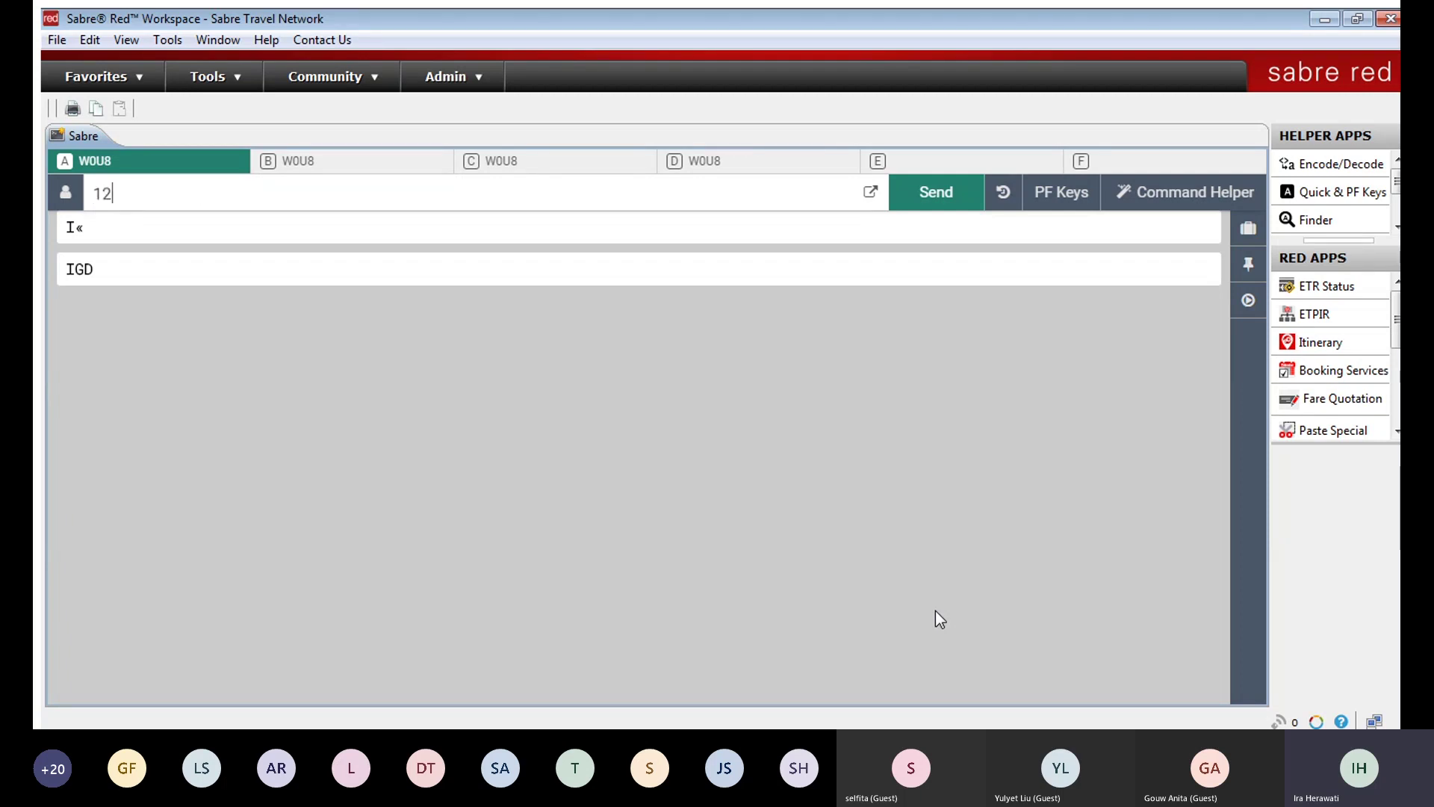
{"action": "type", "text": "0JANCGKSIN¥GA"}
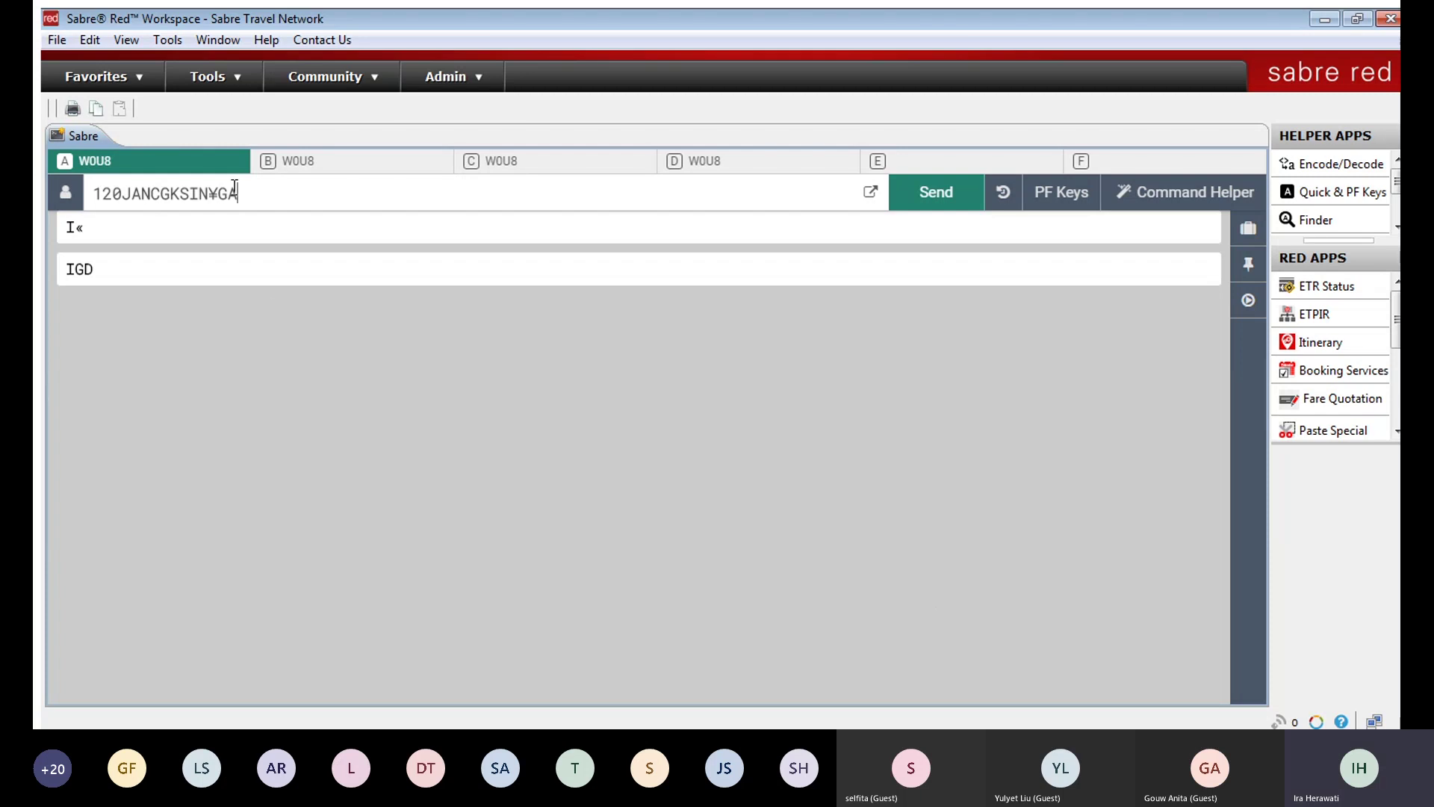
{"action": "left_click", "coordinate": [151, 193]}
{"action": "key", "text": "Return"}
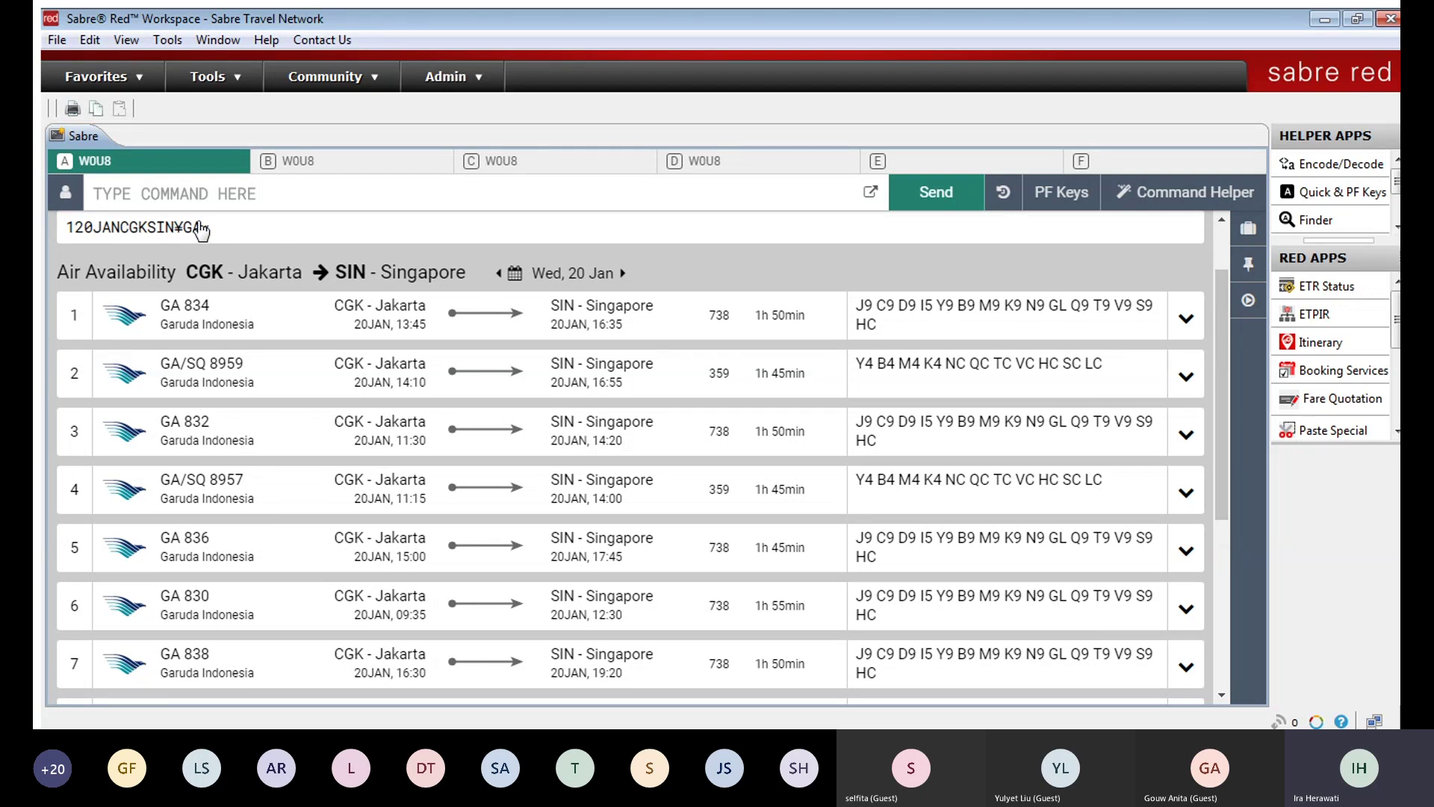
{"action": "left_click", "coordinate": [200, 229]}
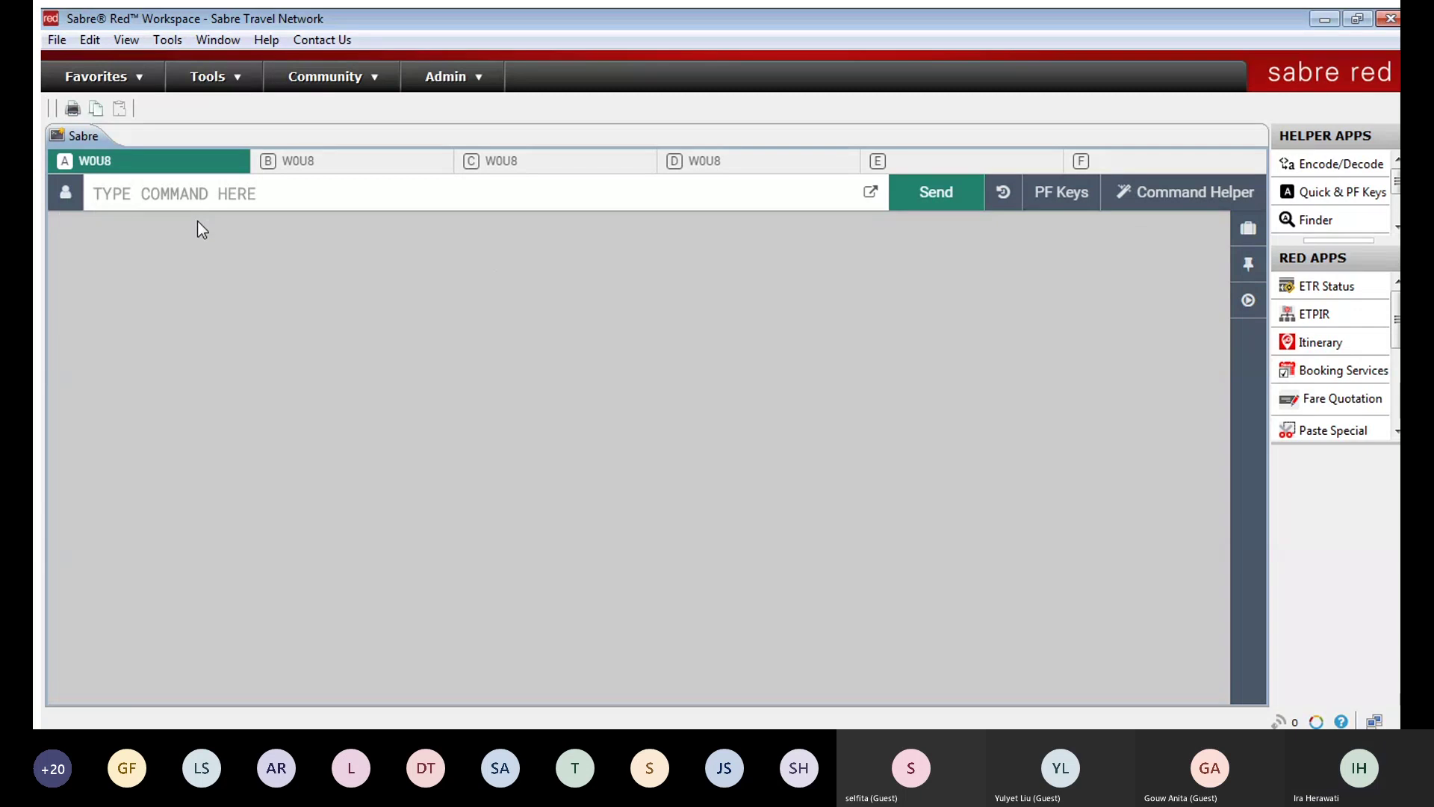
Step: Open and close the command history, then show the PF keys bar
{"action": "left_click", "coordinate": [998, 193]}
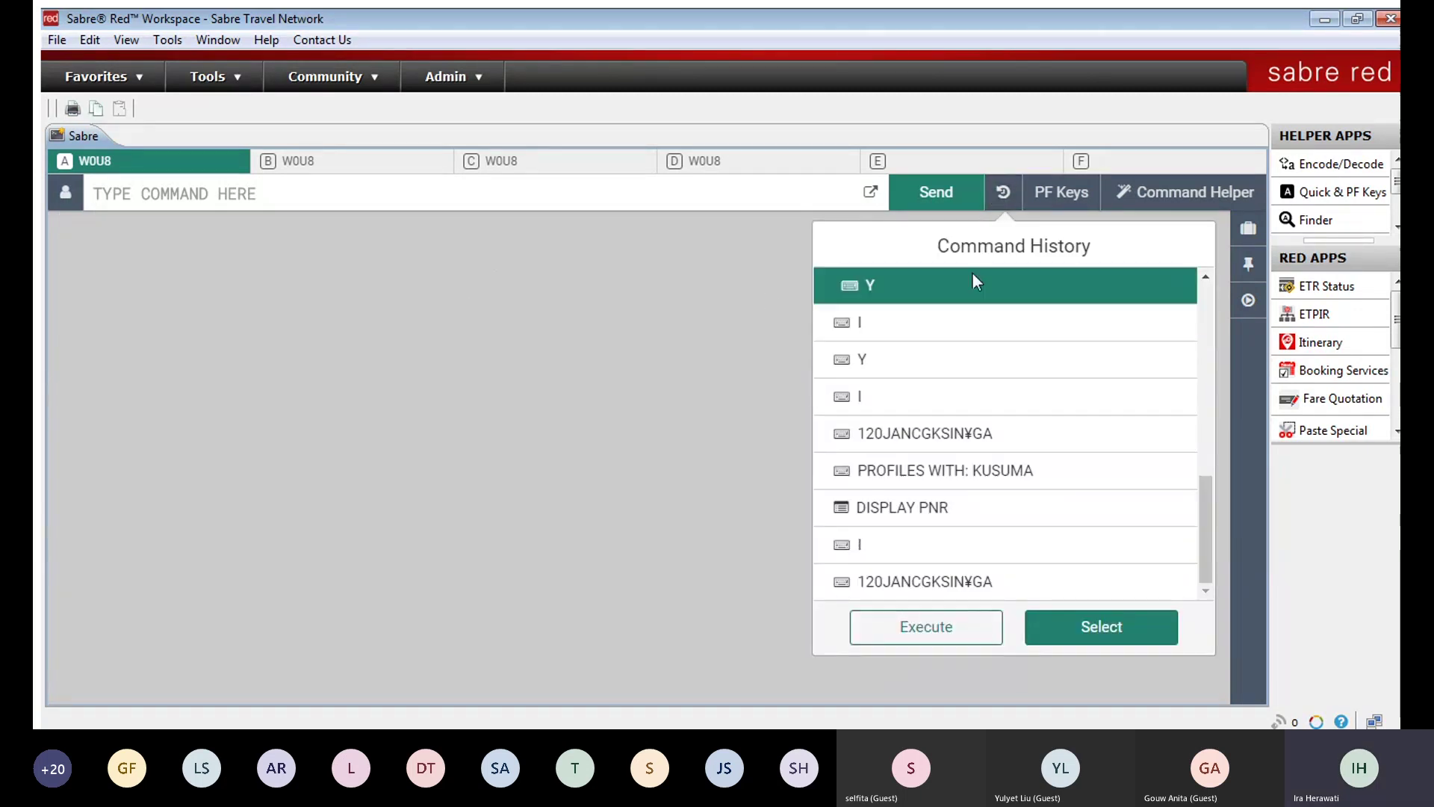
{"action": "left_click", "coordinate": [1001, 191]}
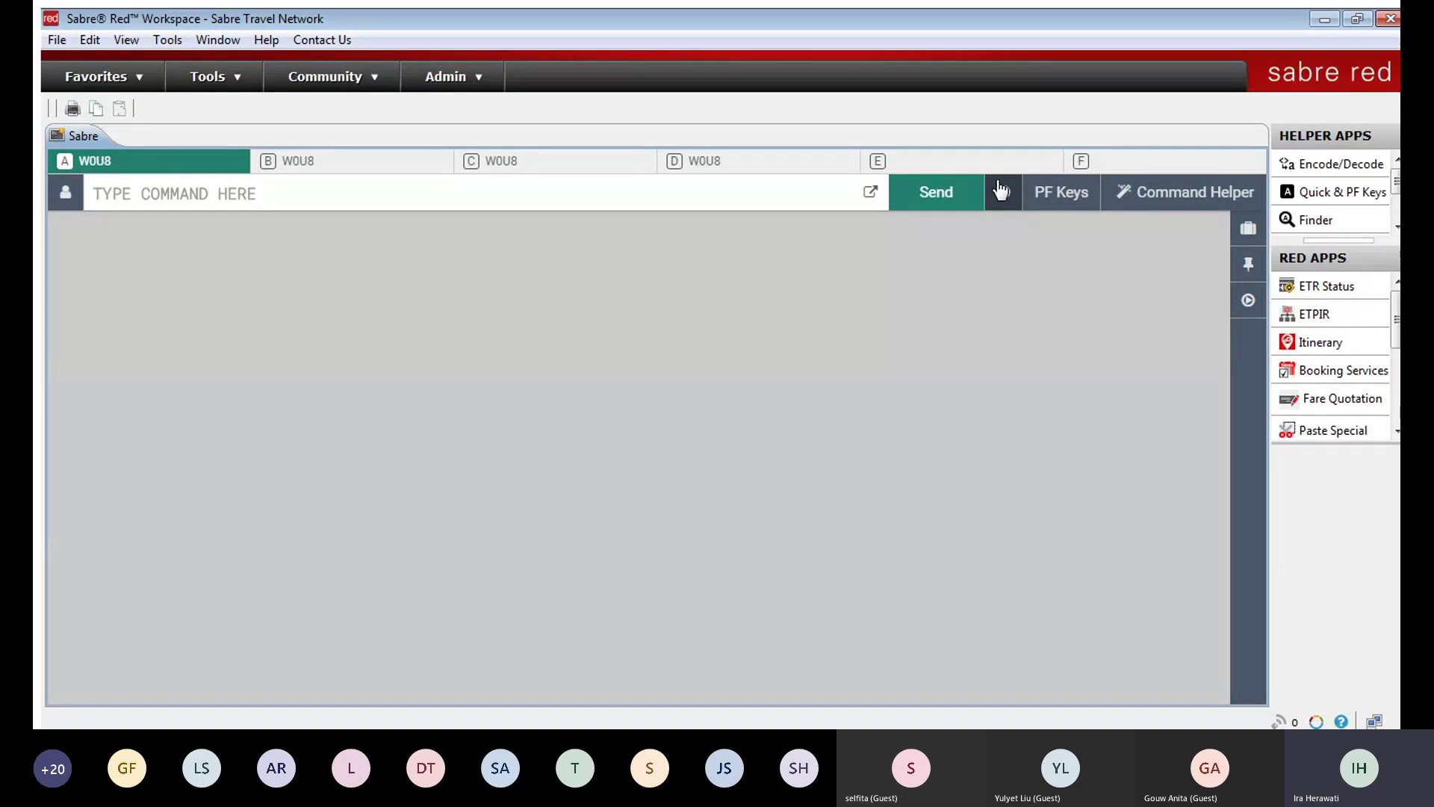
{"action": "left_click", "coordinate": [1057, 186]}
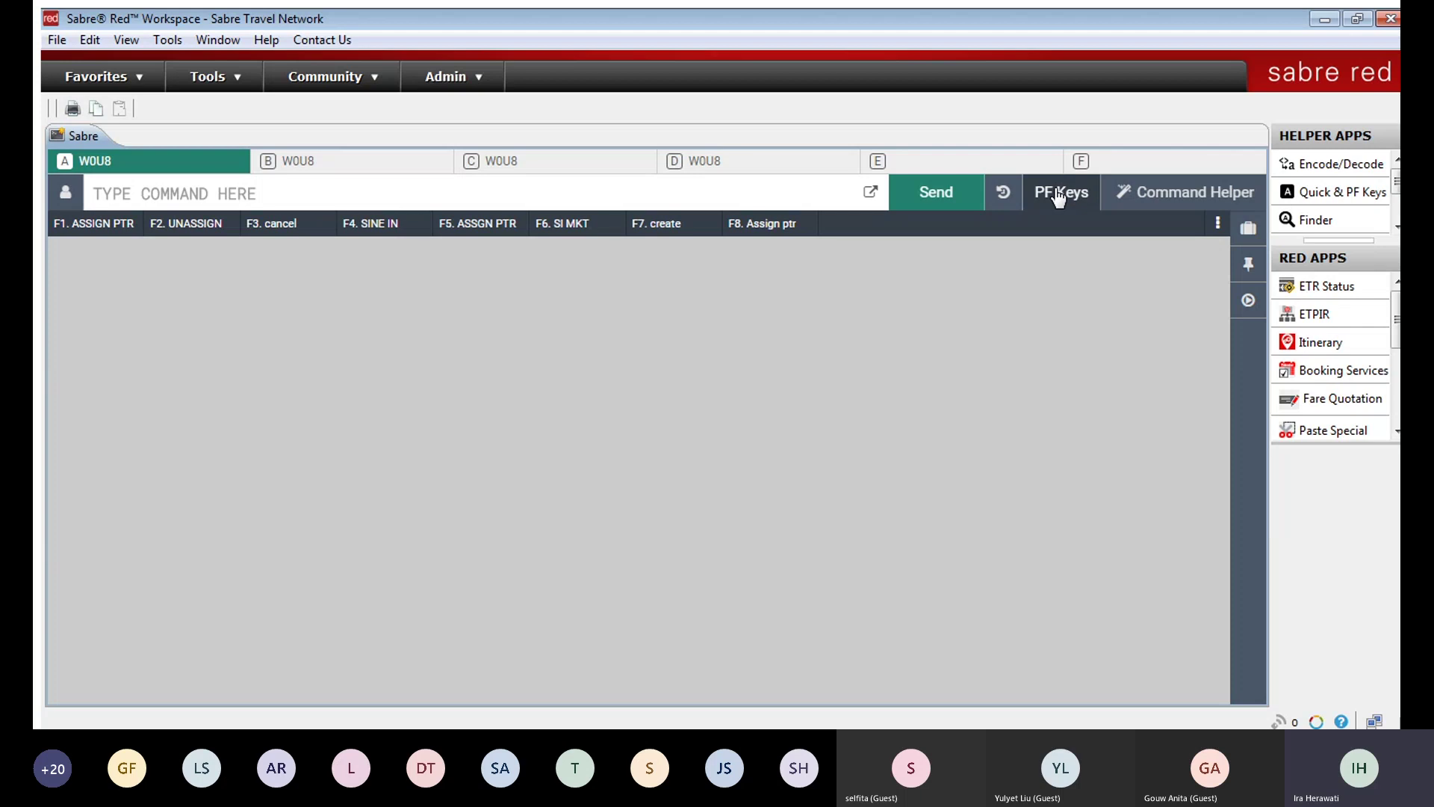
Step: Set the PF keys position to Bottom in the Sabre System options
{"action": "left_click", "coordinate": [1059, 196]}
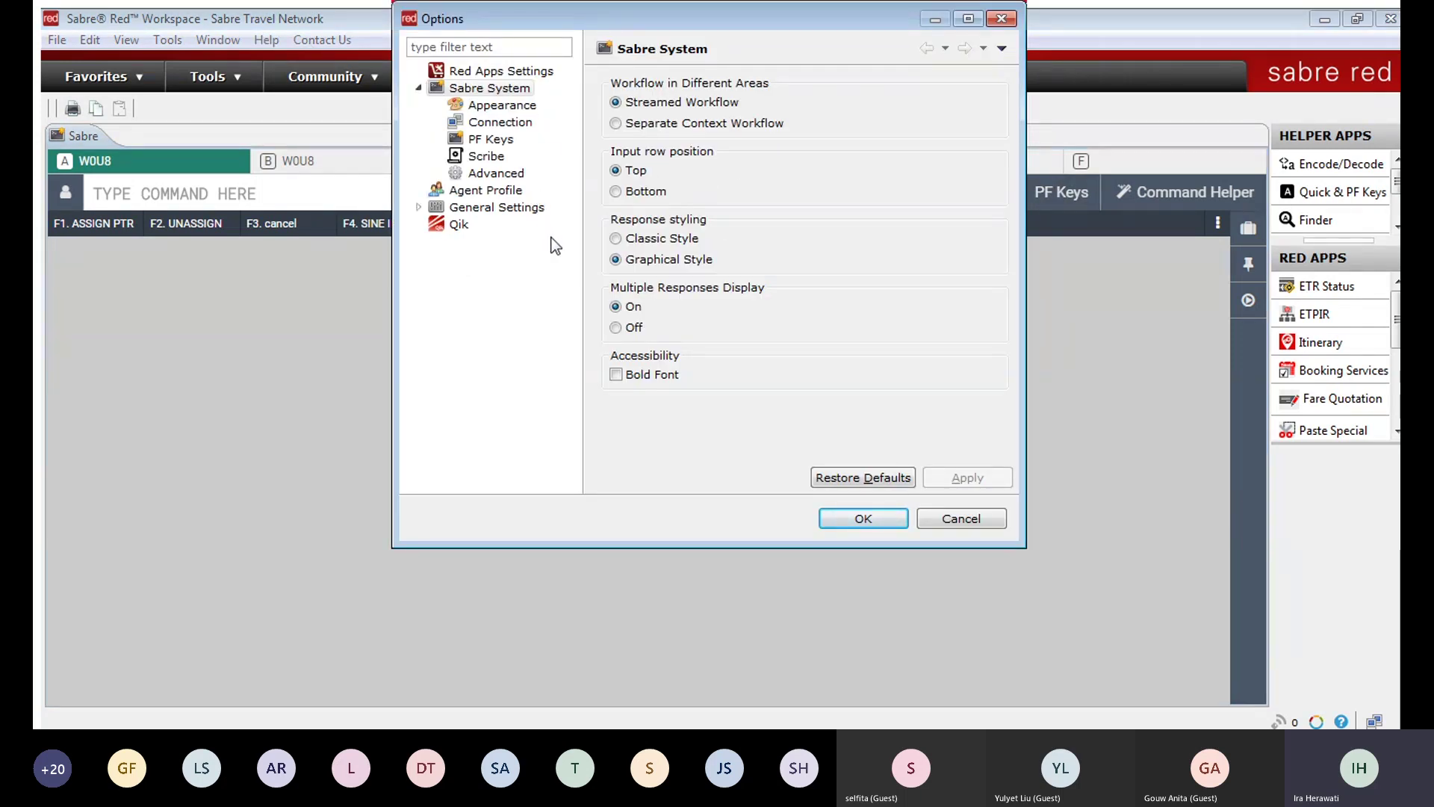
{"action": "left_click", "coordinate": [494, 142]}
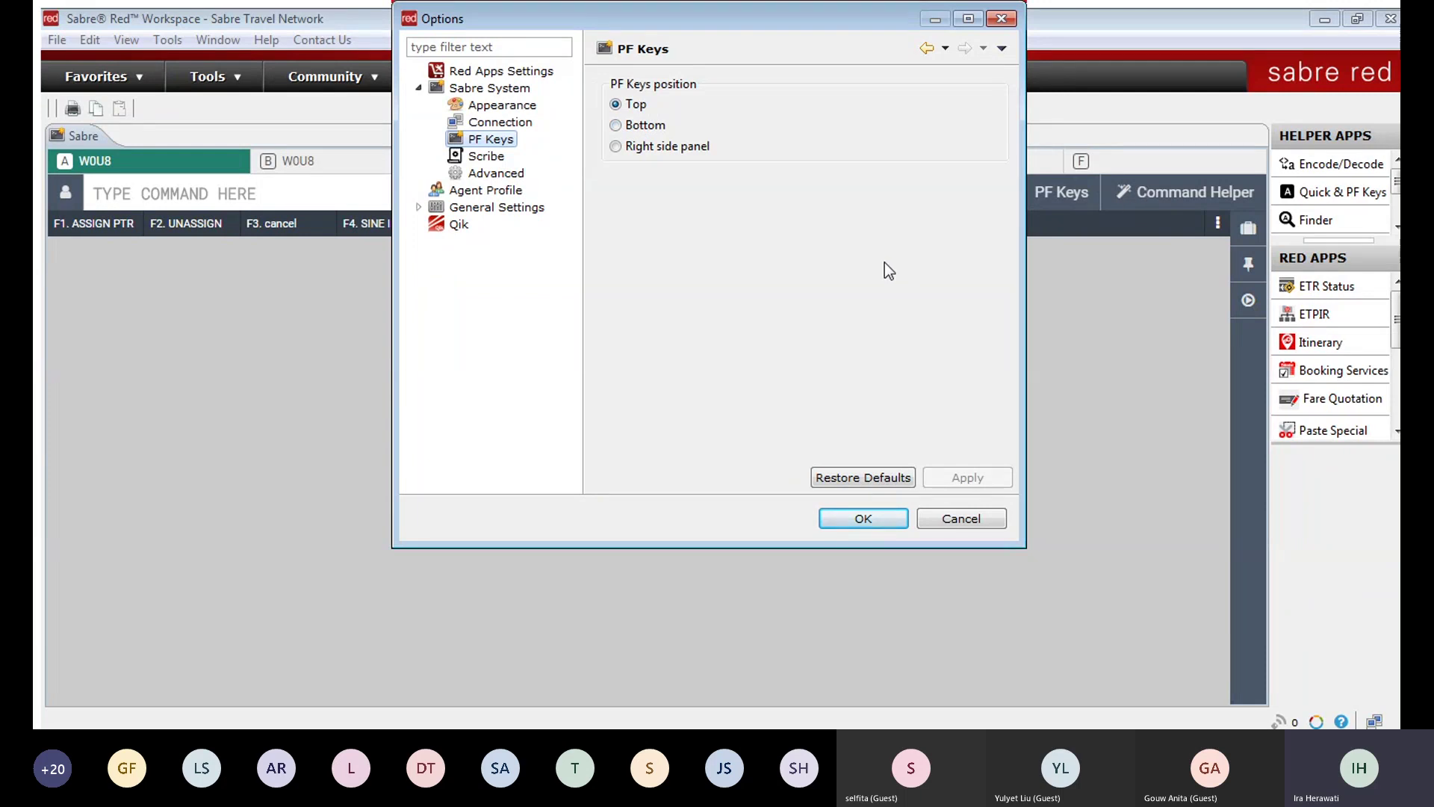
{"action": "left_click", "coordinate": [616, 125]}
{"action": "left_click", "coordinate": [893, 518]}
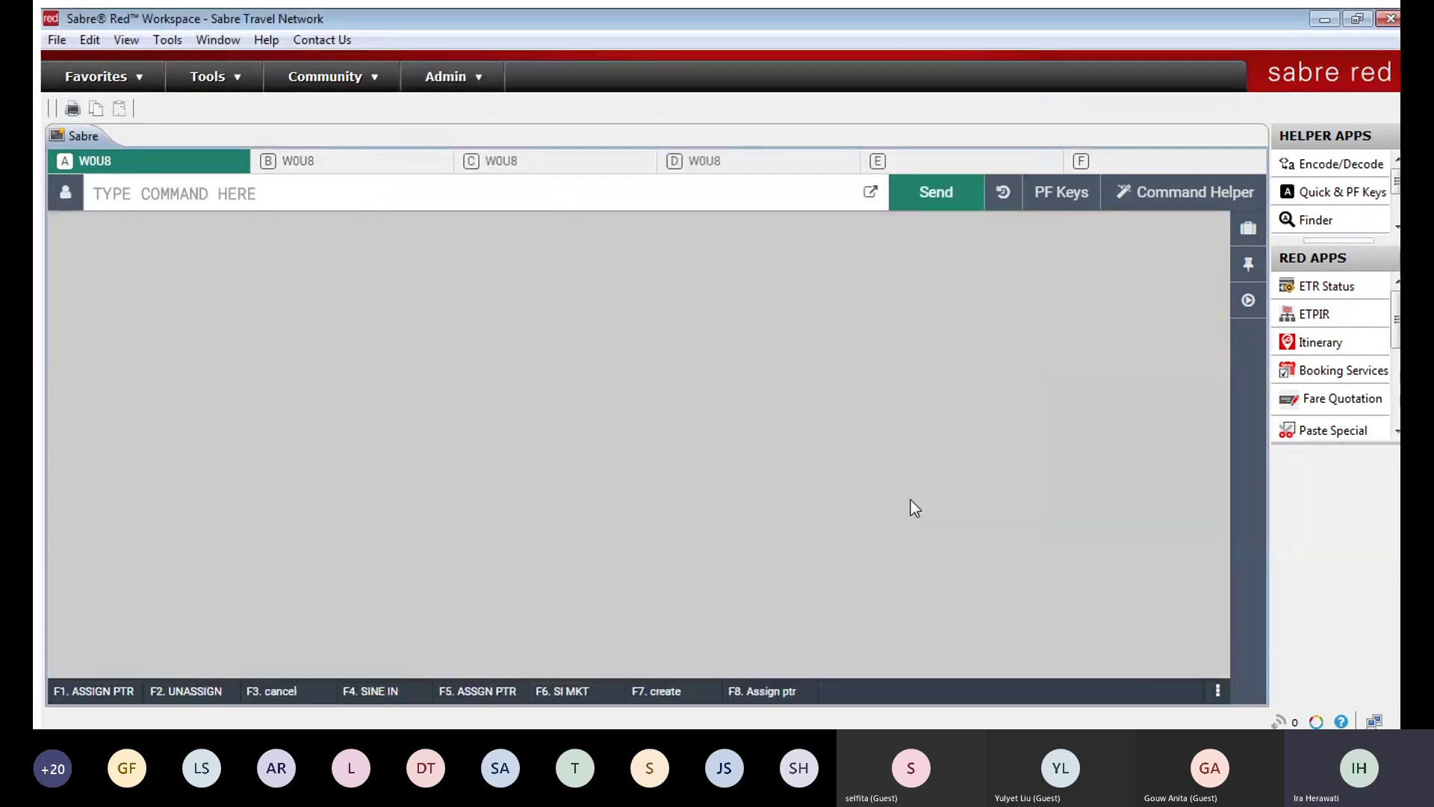
Step: Change the PF keys position option to Right side panel and apply it
{"action": "left_click", "coordinate": [1068, 196]}
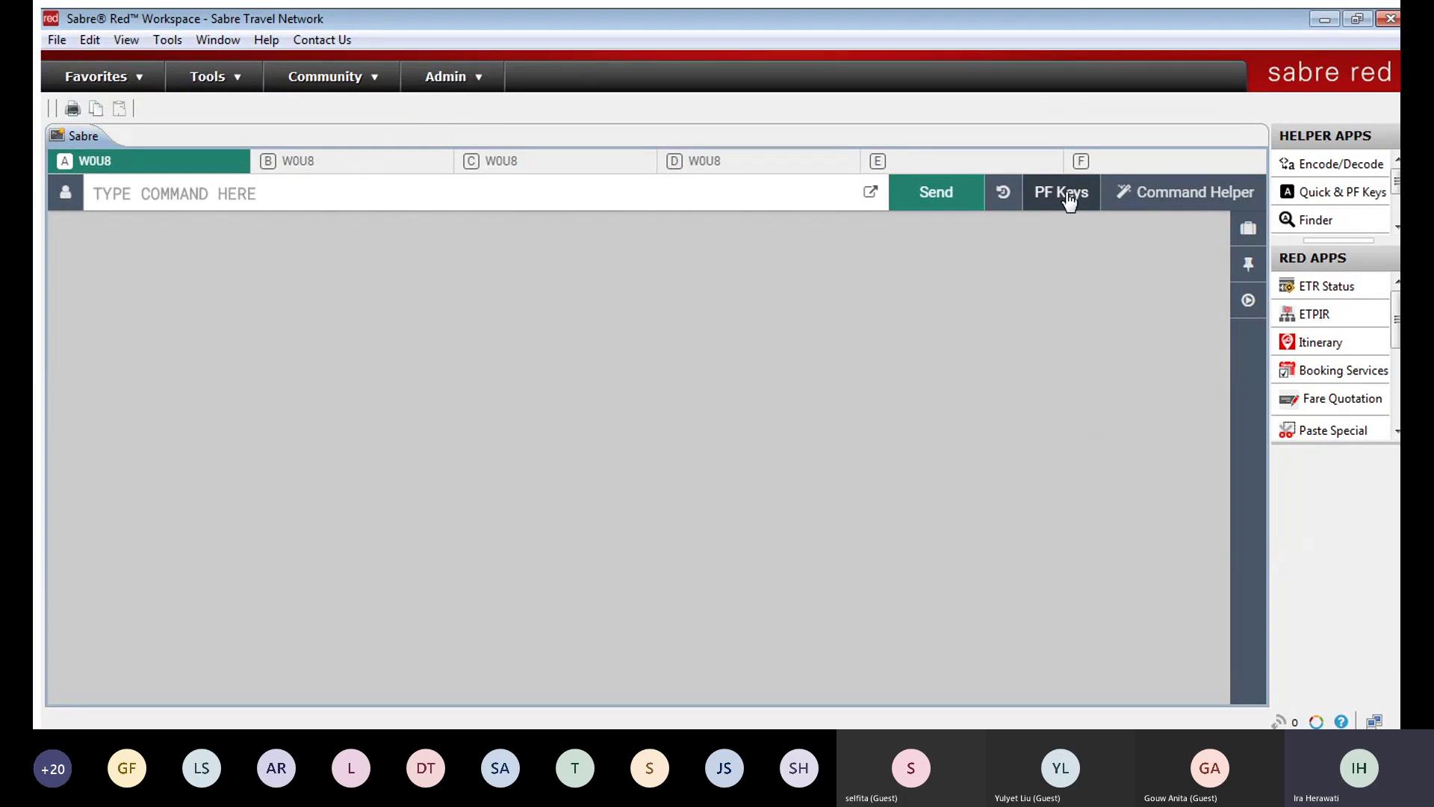
{"action": "left_click", "coordinate": [1069, 197]}
{"action": "left_click", "coordinate": [1070, 194]}
{"action": "left_click", "coordinate": [1072, 190]}
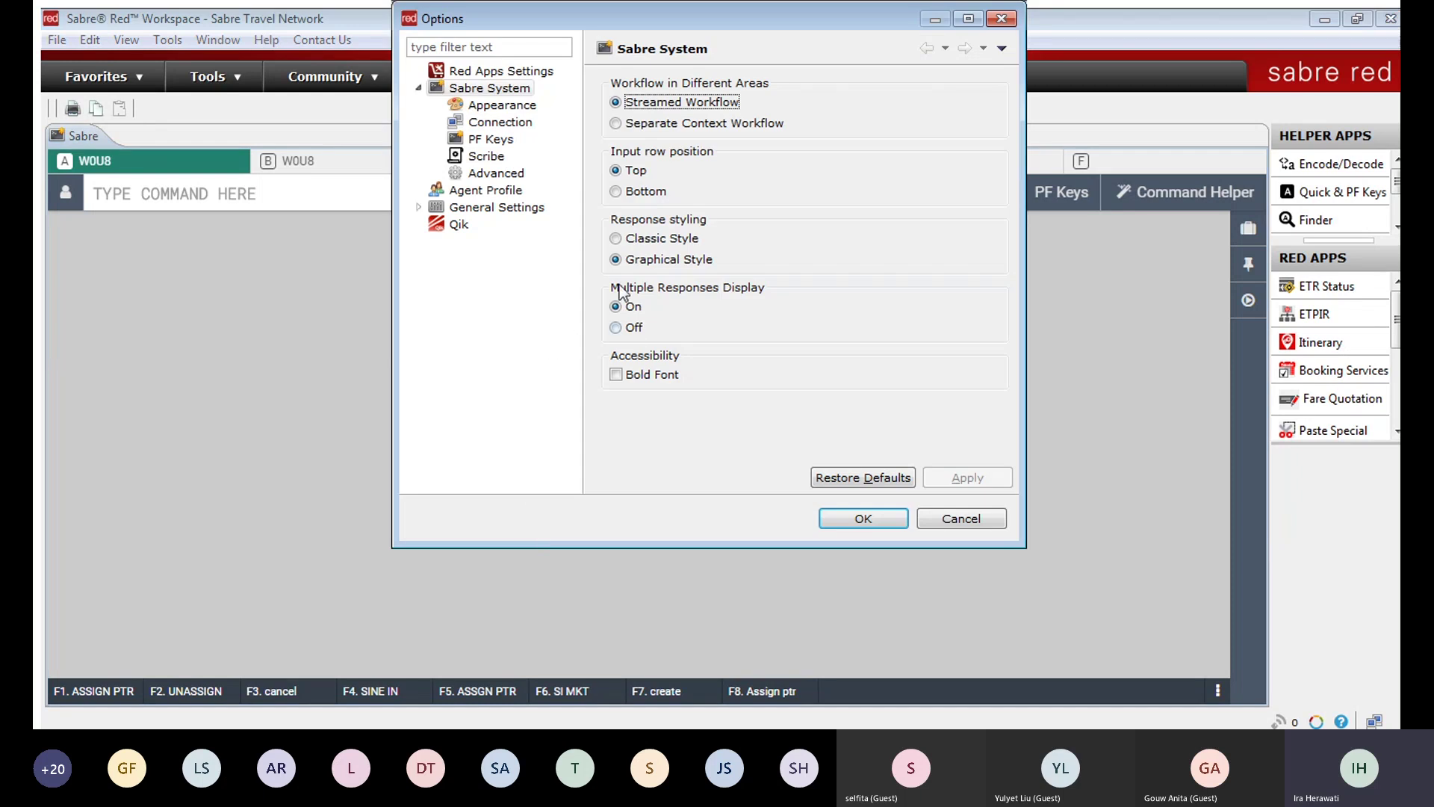
{"action": "left_click", "coordinate": [506, 141]}
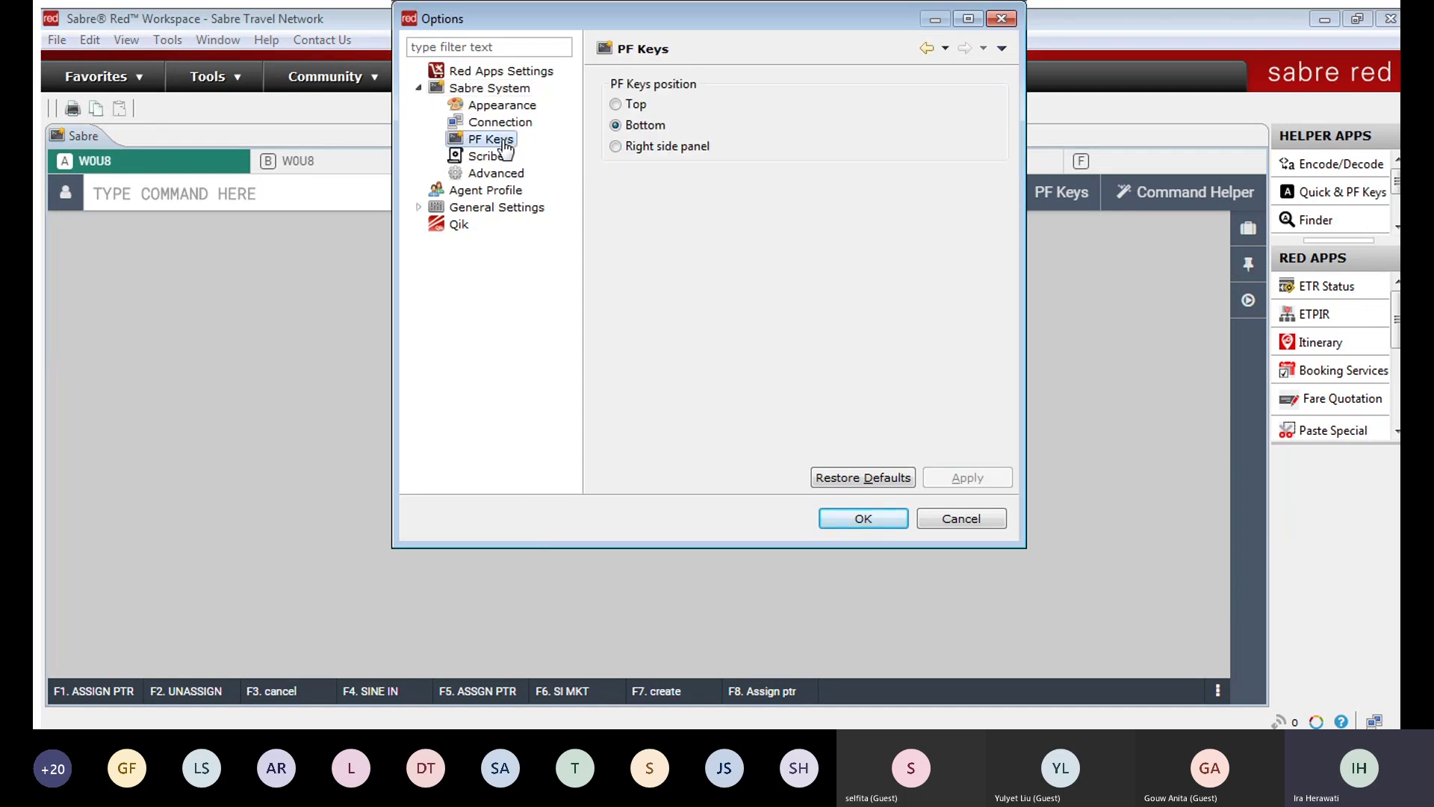
{"action": "left_click", "coordinate": [631, 147]}
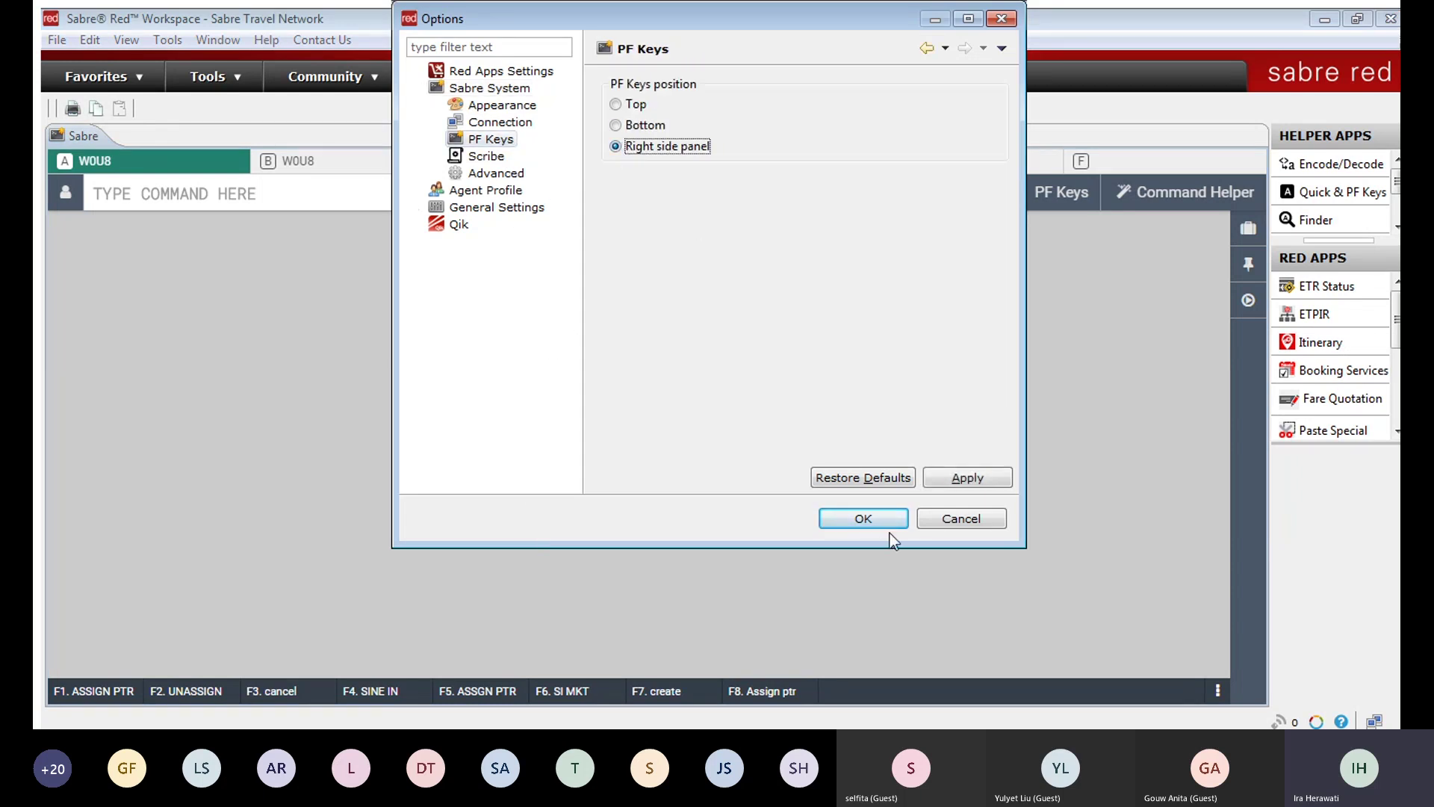
{"action": "left_click", "coordinate": [863, 518]}
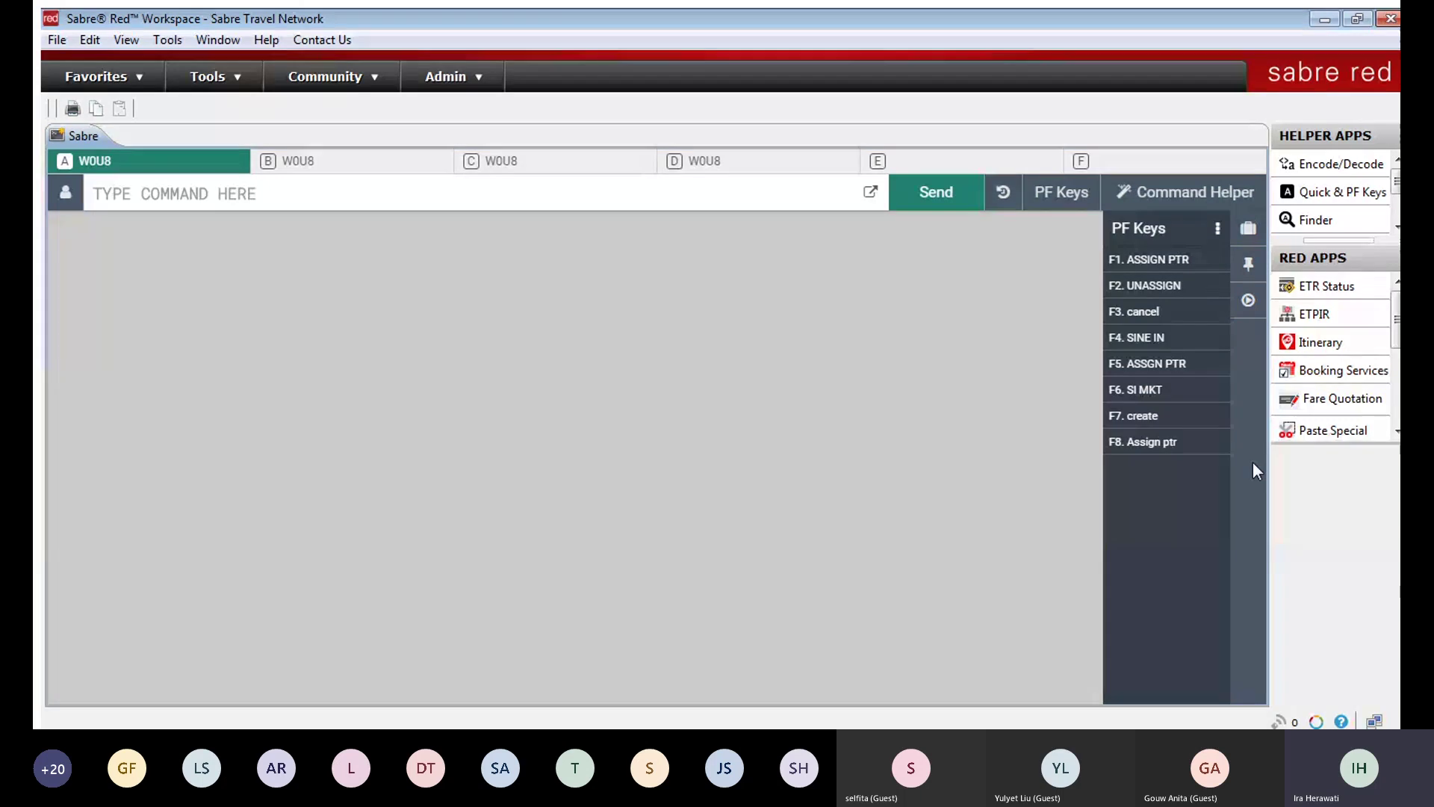
{"action": "left_click", "coordinate": [1212, 228]}
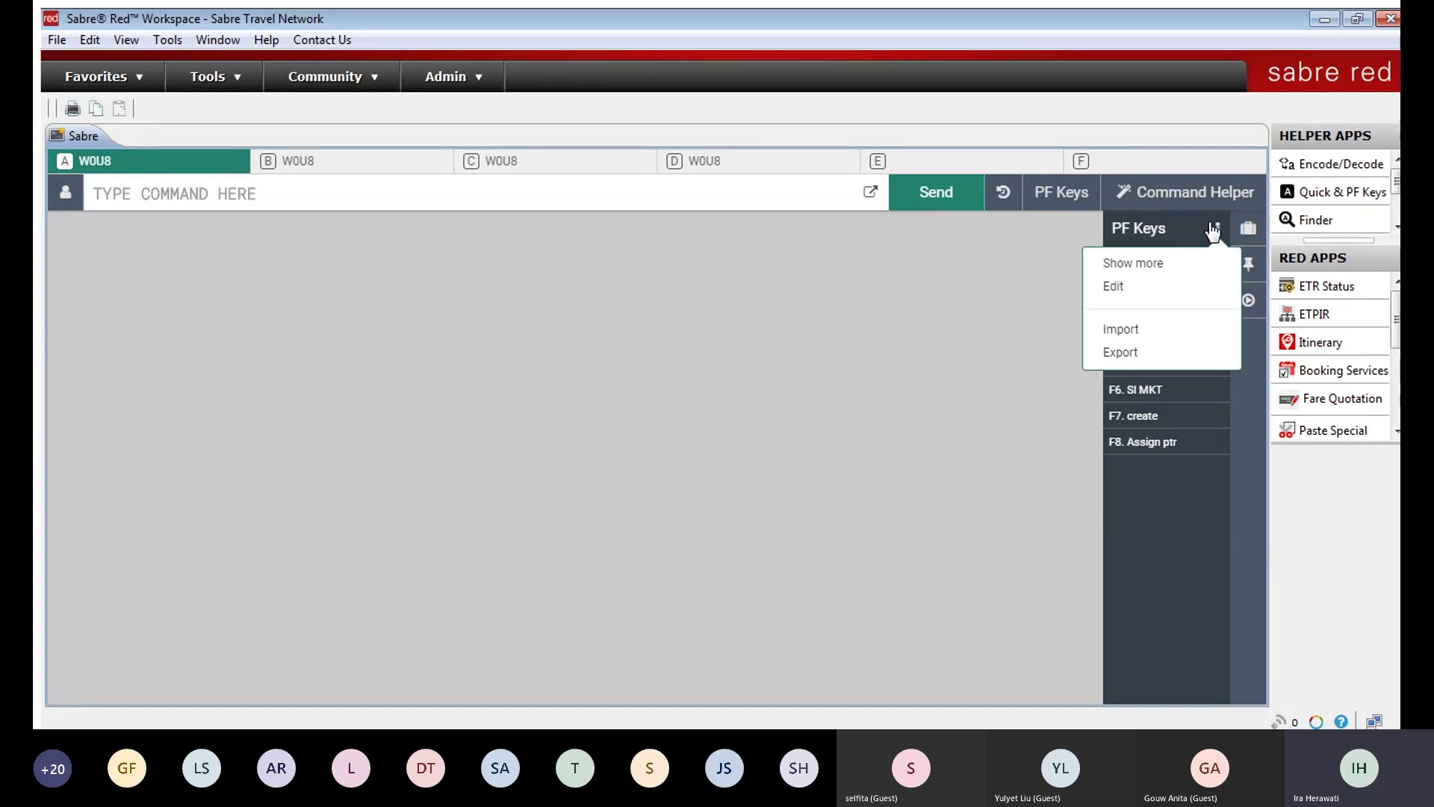
Step: Edit the empty F9 PF key, giving it label and description 'phone'
{"action": "left_click", "coordinate": [1143, 286]}
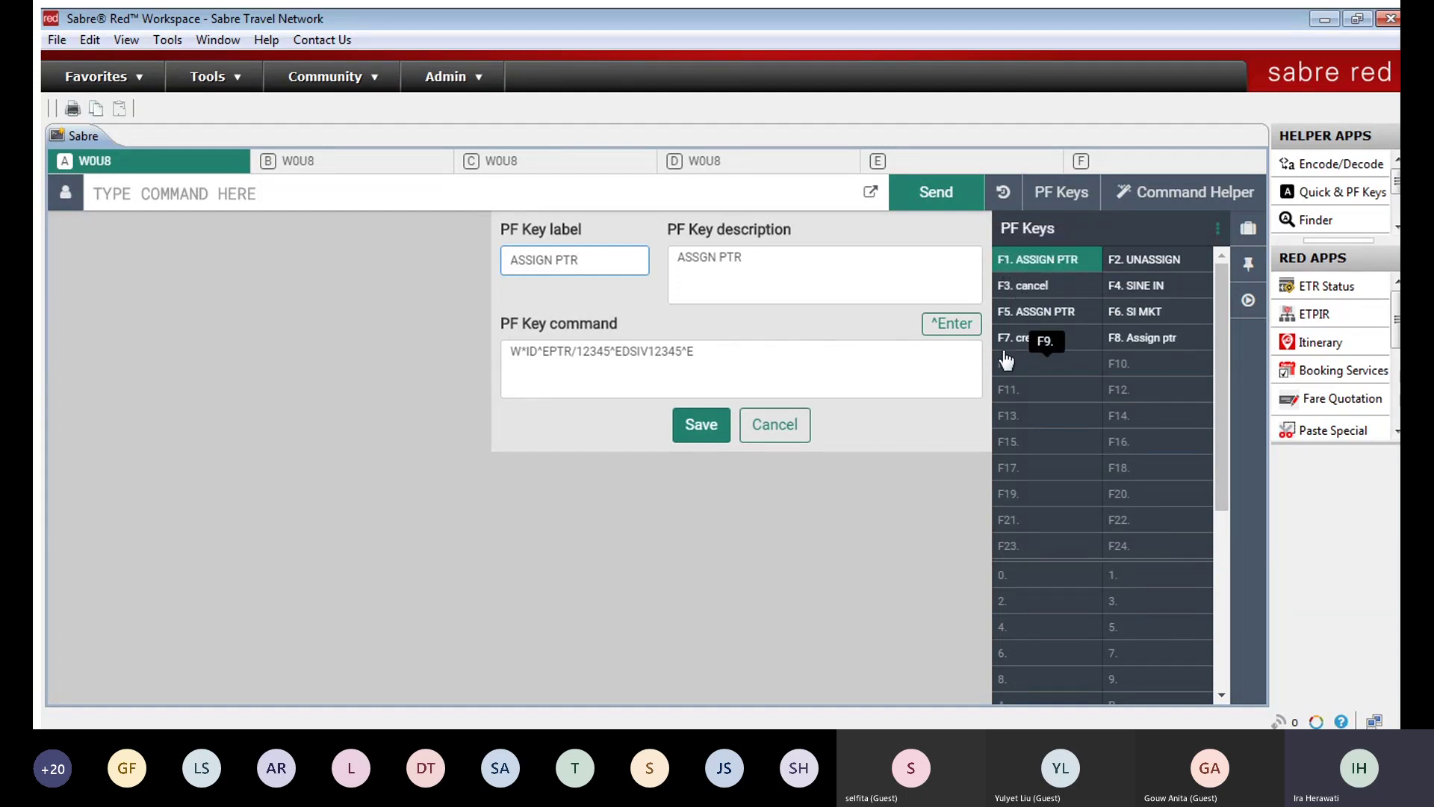
{"action": "left_click", "coordinate": [1005, 360]}
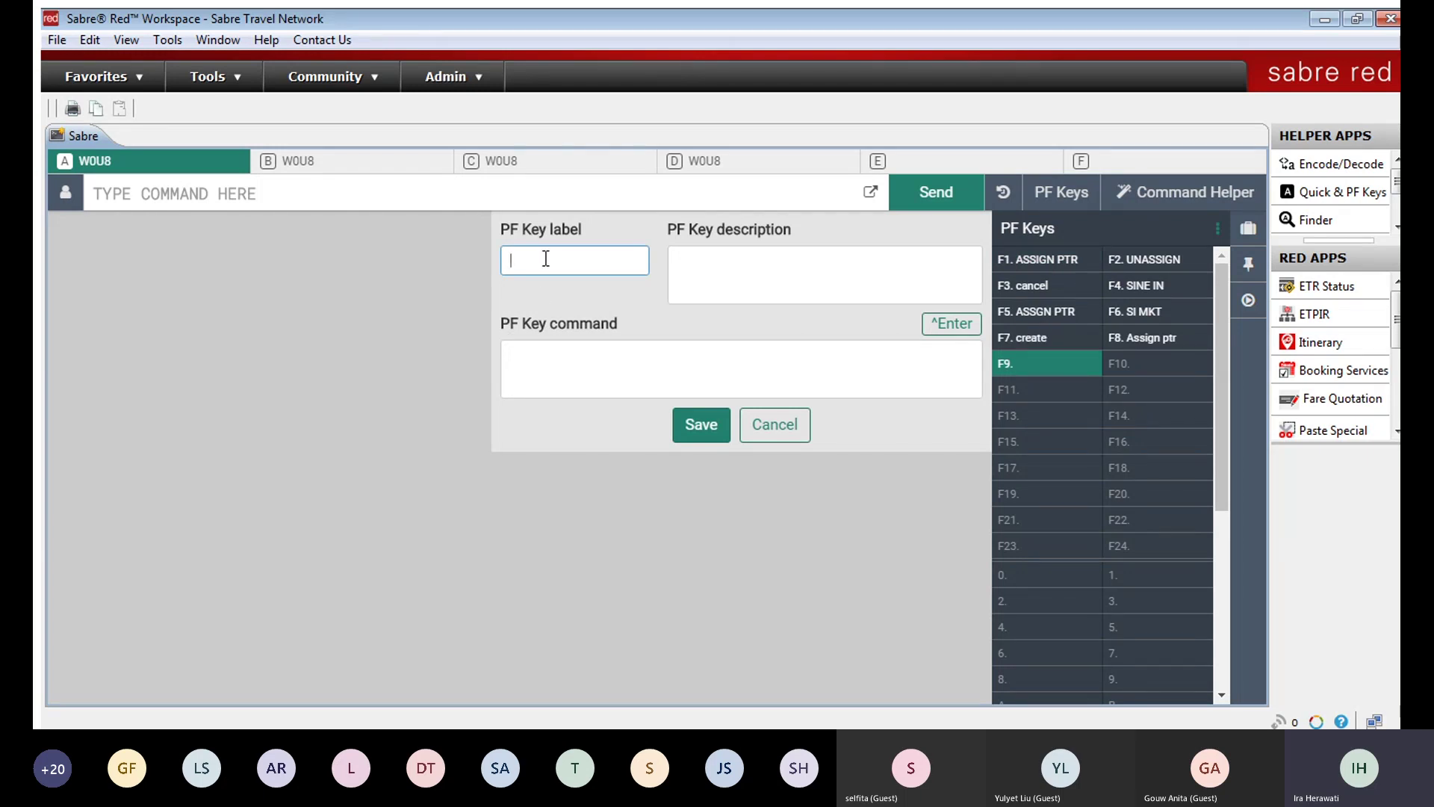
{"action": "type", "text": "phone"}
{"action": "left_click", "coordinate": [752, 262]}
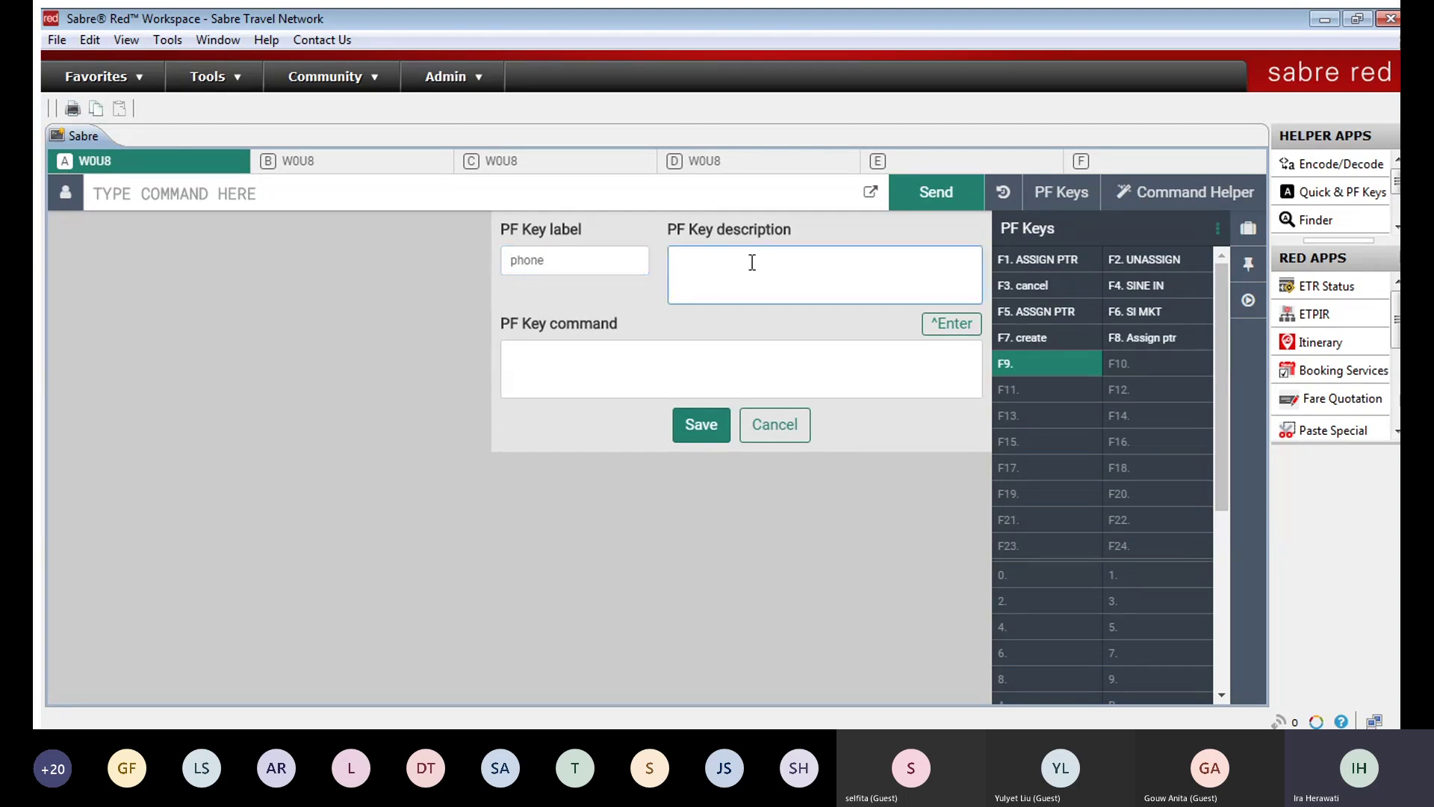
{"action": "type", "text": "phone"}
Step: Set F9's command to enter the agency phone line ending with Enter, and save it
{"action": "left_click", "coordinate": [713, 357]}
{"action": "type", "text": "927535388 SABRE TRAVEL/IRA-A"}
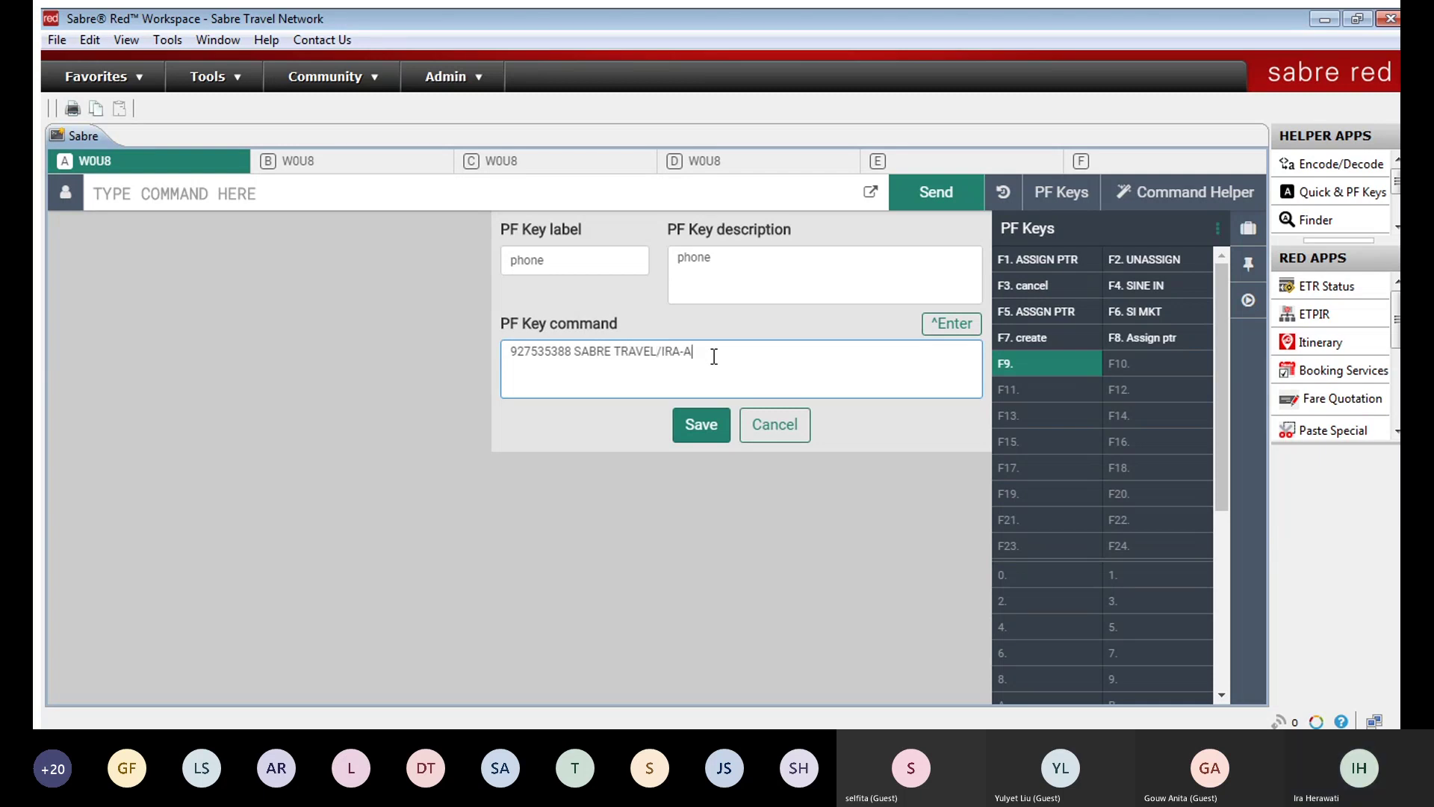
{"action": "left_click", "coordinate": [951, 324]}
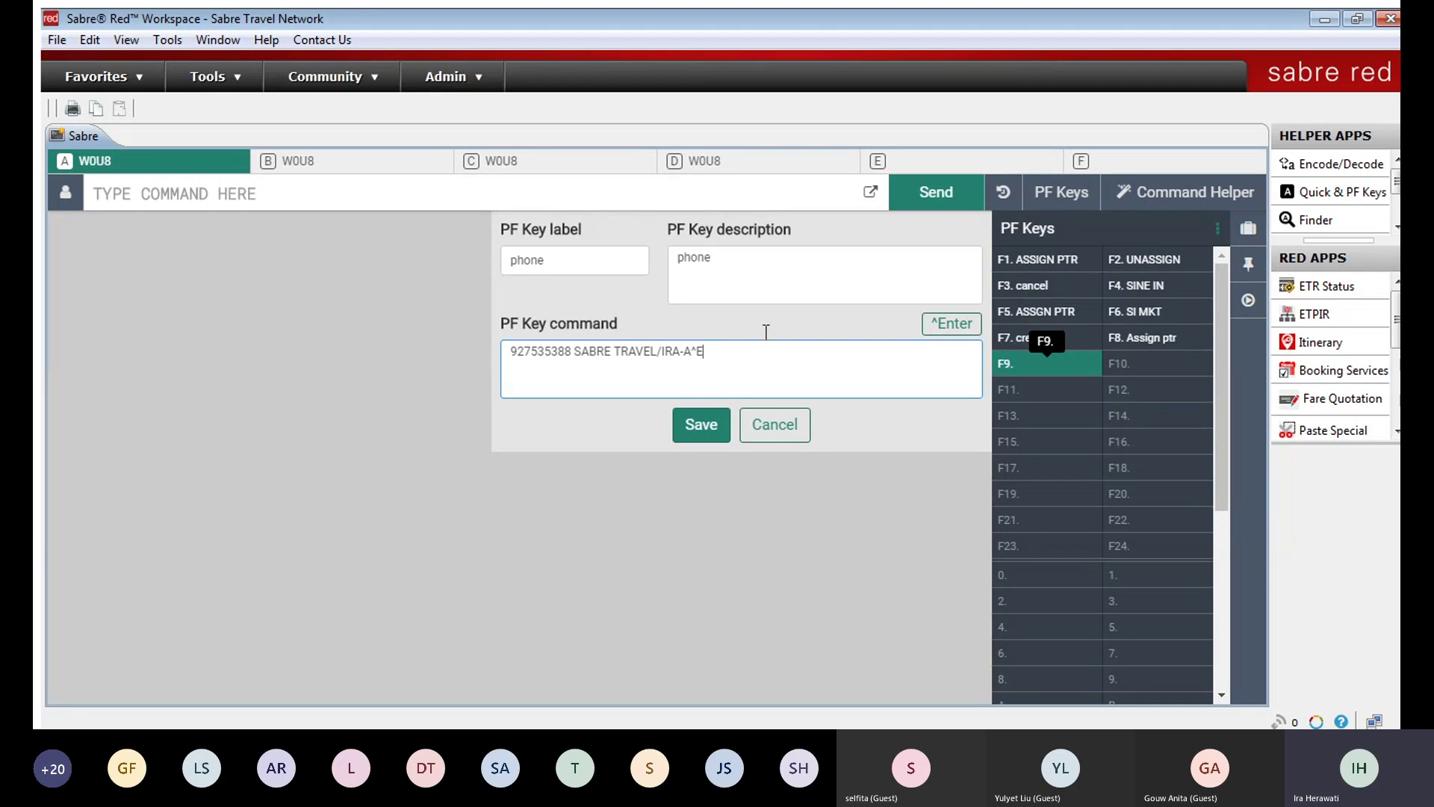
{"action": "left_click", "coordinate": [679, 418]}
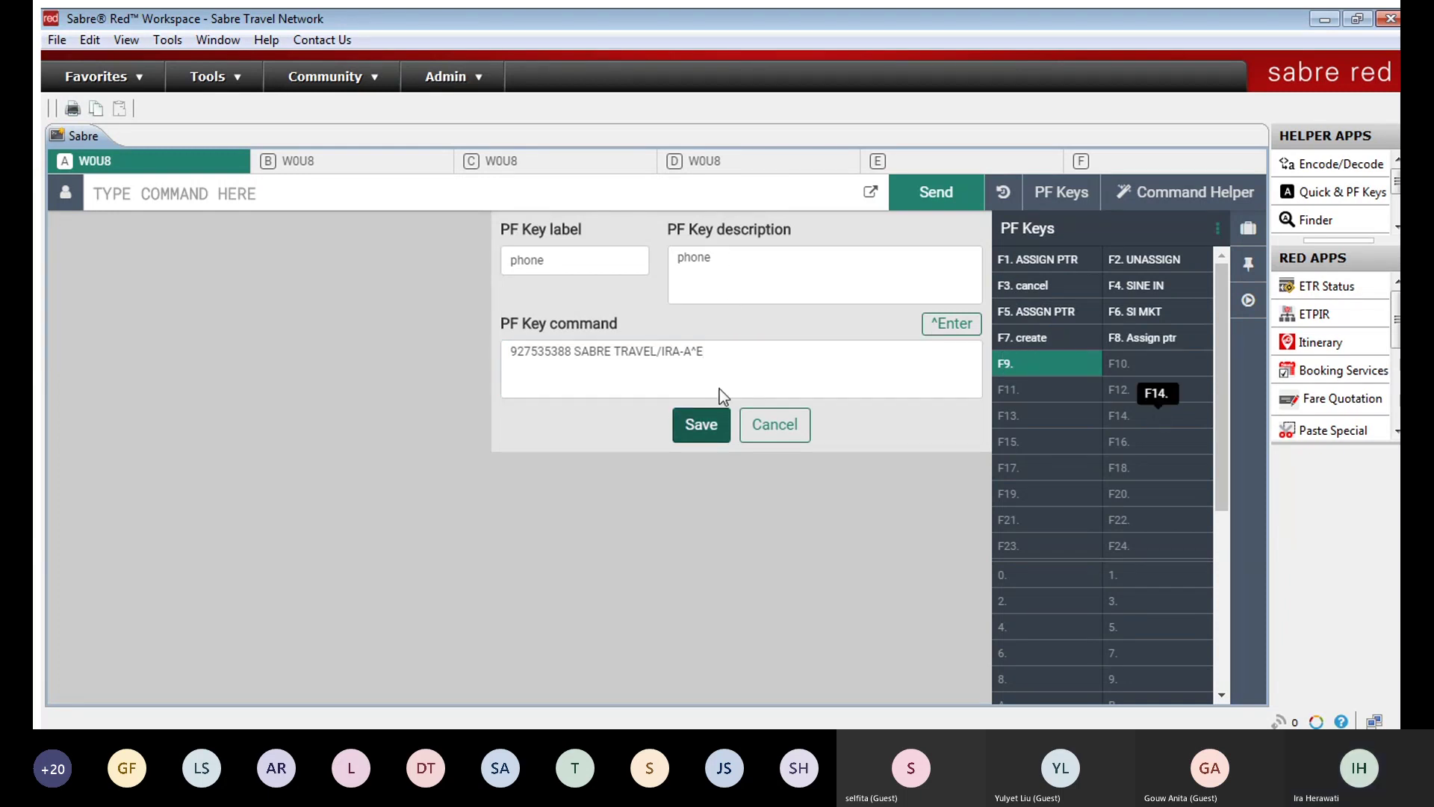
{"action": "left_click", "coordinate": [702, 422]}
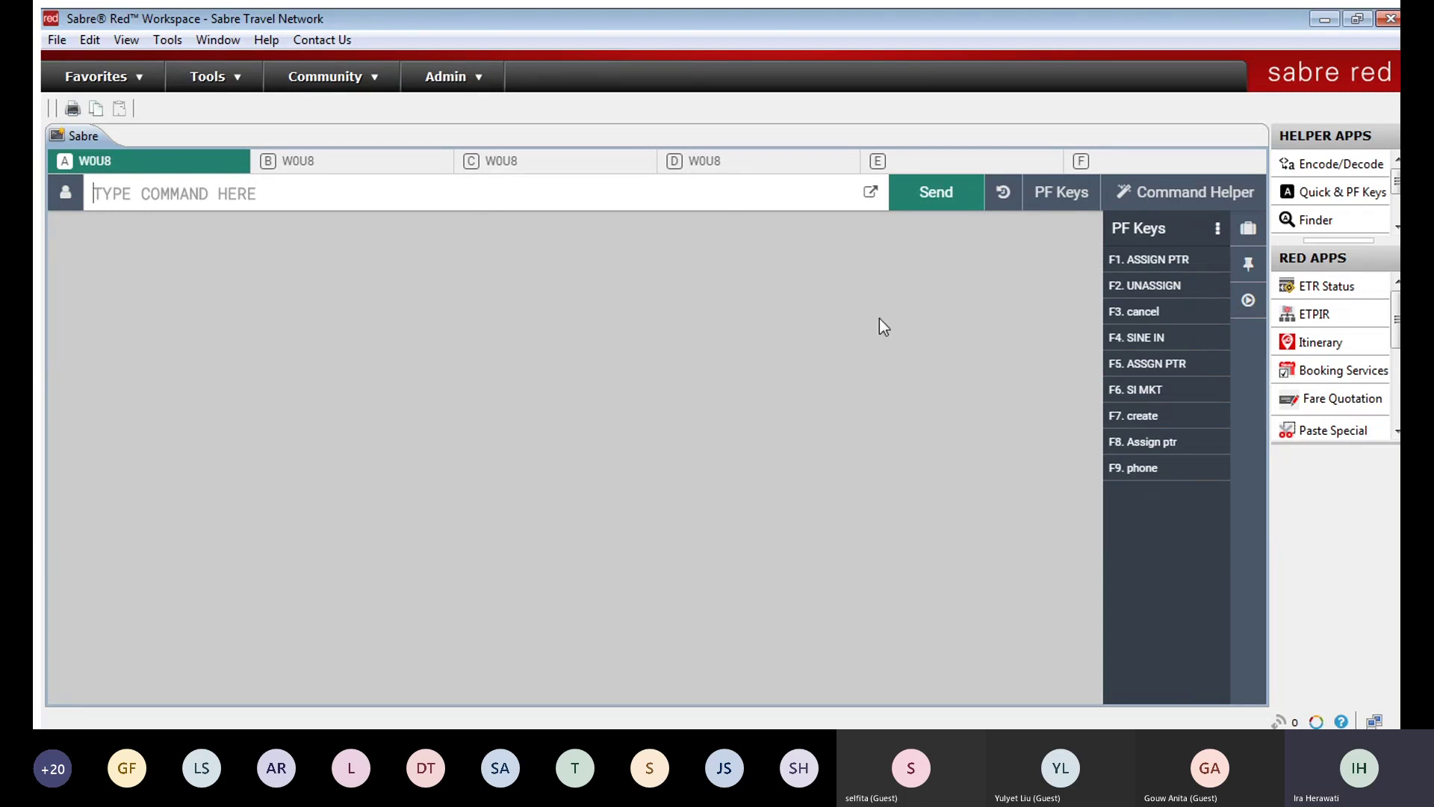
Step: Run the F9 phone key, send I to ignore the transaction, and clear the responses
{"action": "left_click", "coordinate": [1137, 465]}
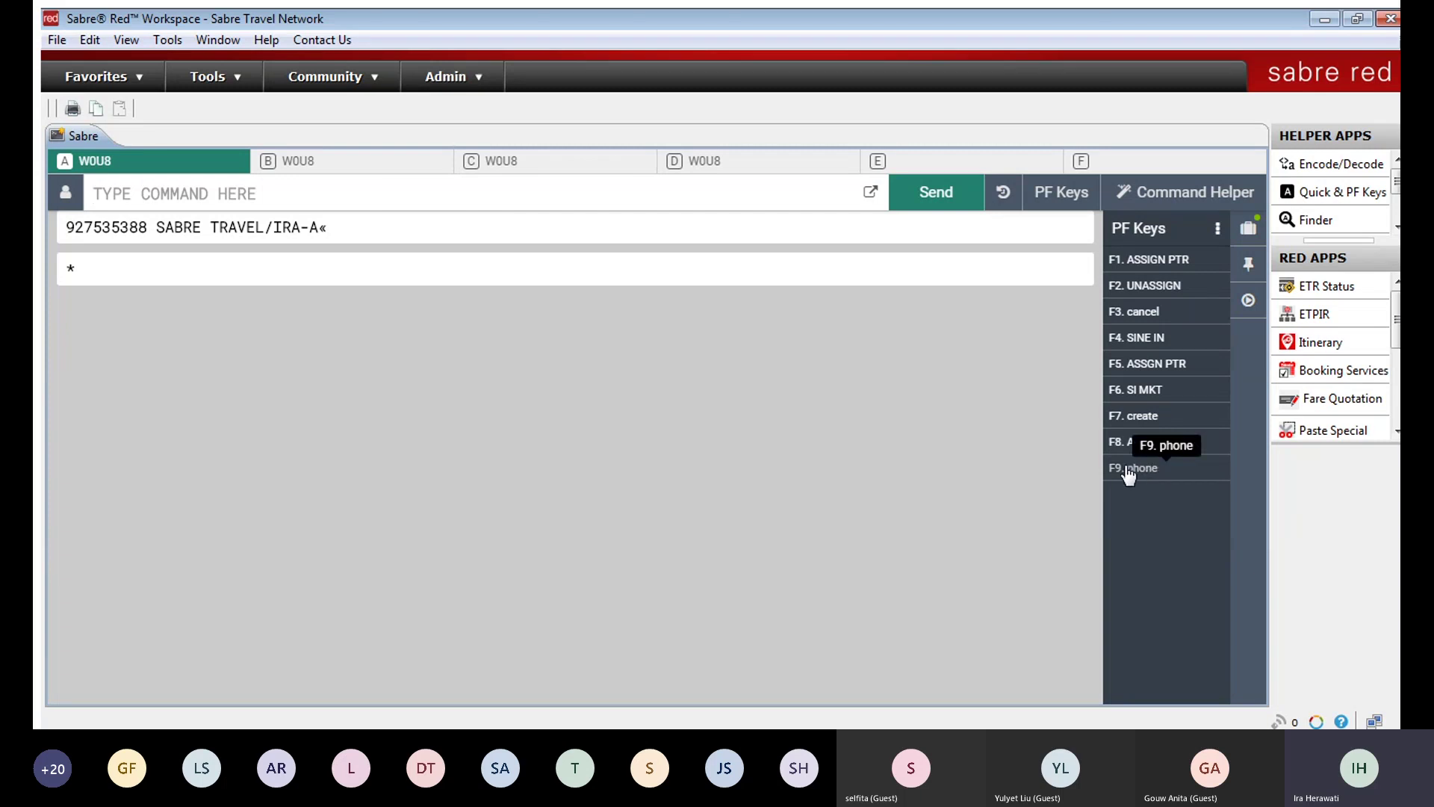
{"action": "type", "text": "I"}
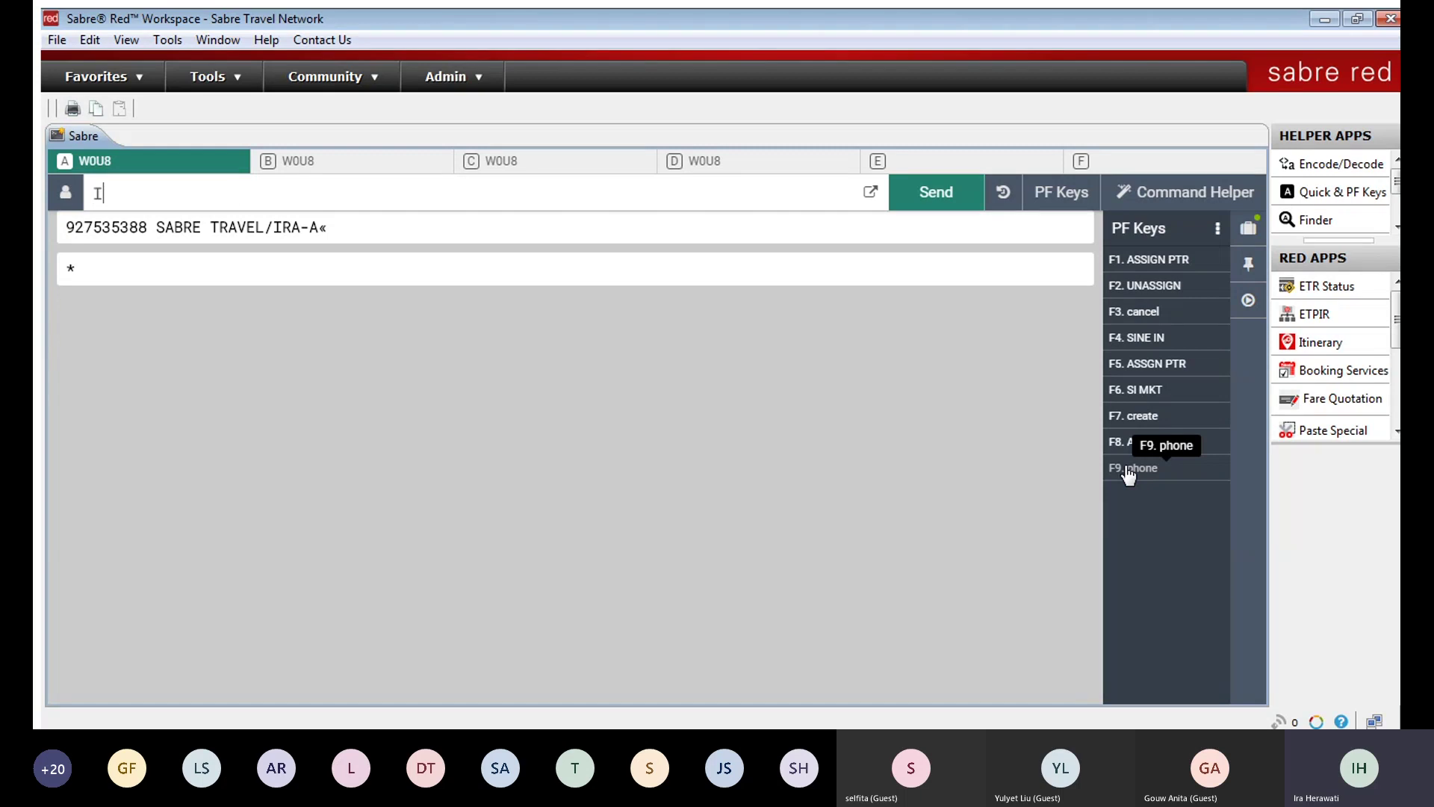
{"action": "key", "text": "Return"}
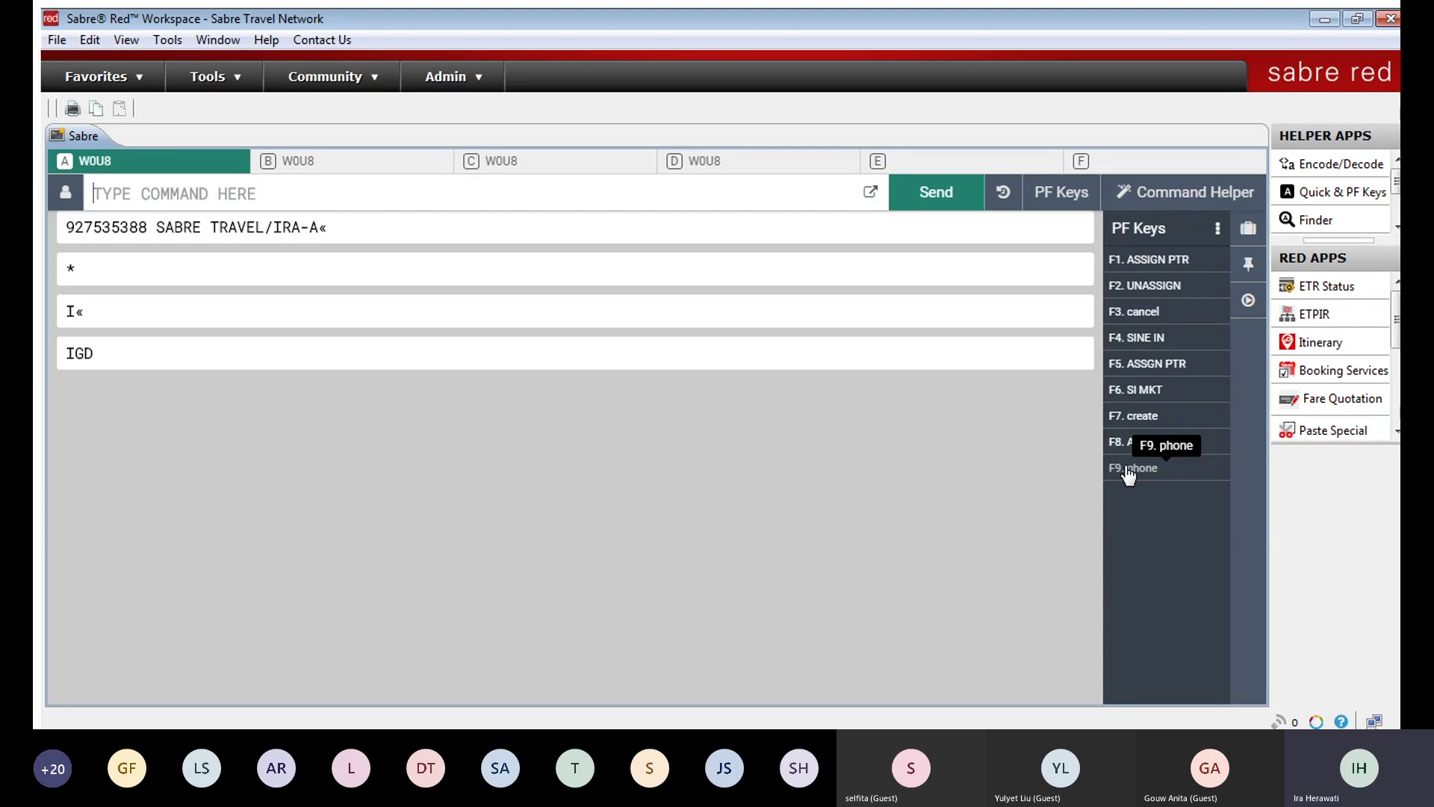
{"action": "left_click", "coordinate": [1128, 469]}
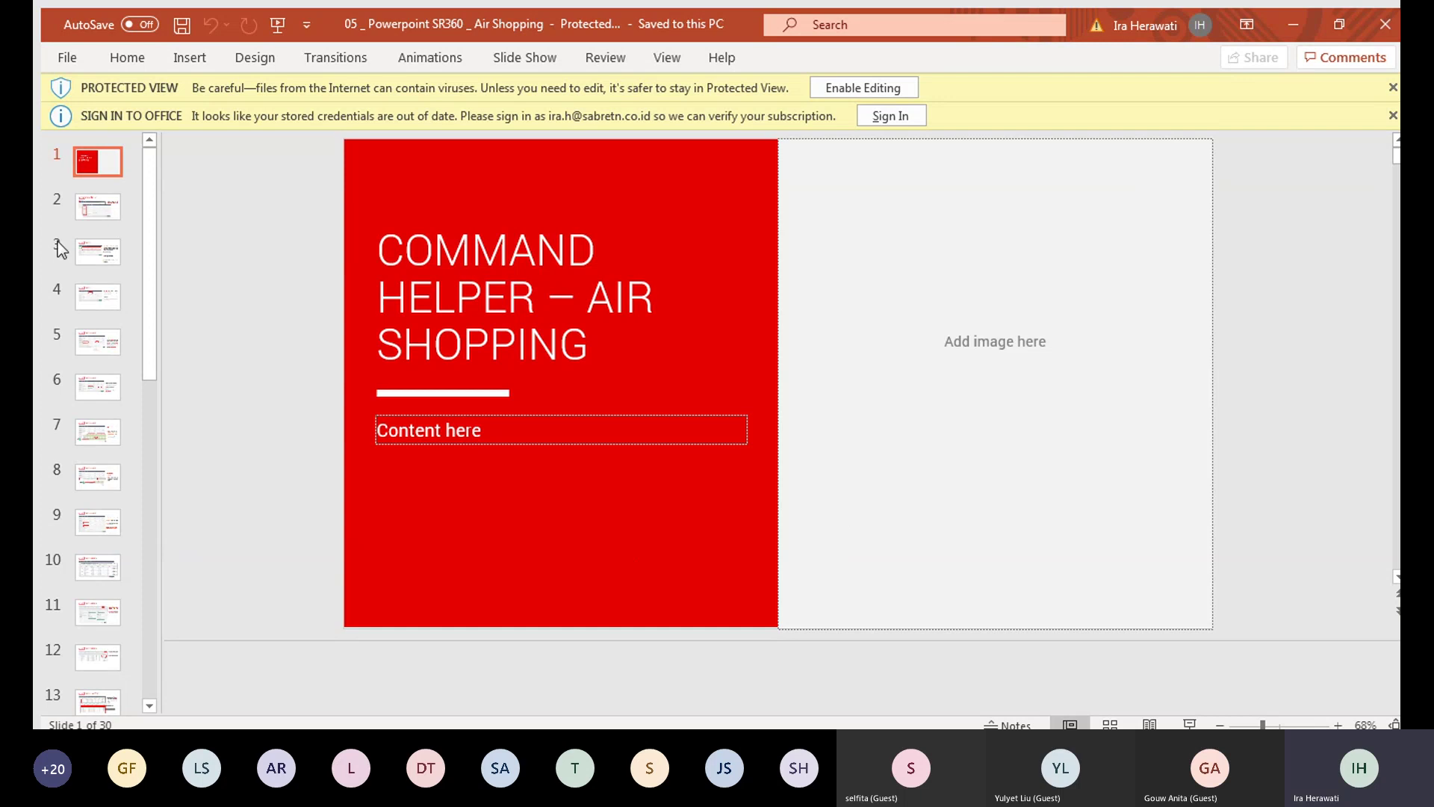
Step: Show PowerPoint slide 2, 'Command Helper Bar - Air'
{"action": "left_click", "coordinate": [83, 205]}
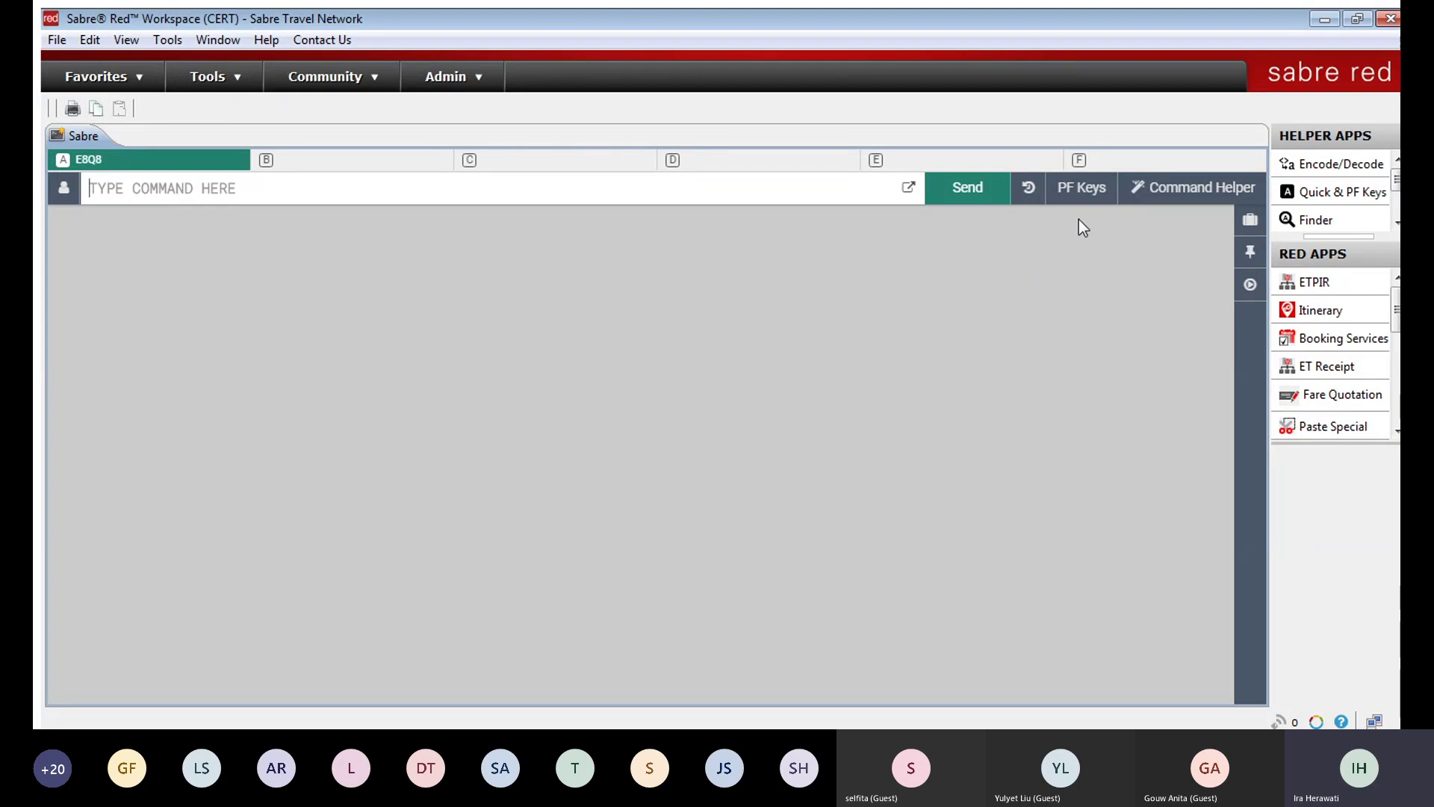
Step: Open the air booking form and set the first flight from Jakarta CGK to Hong Kong HKG
{"action": "left_click", "coordinate": [1200, 190]}
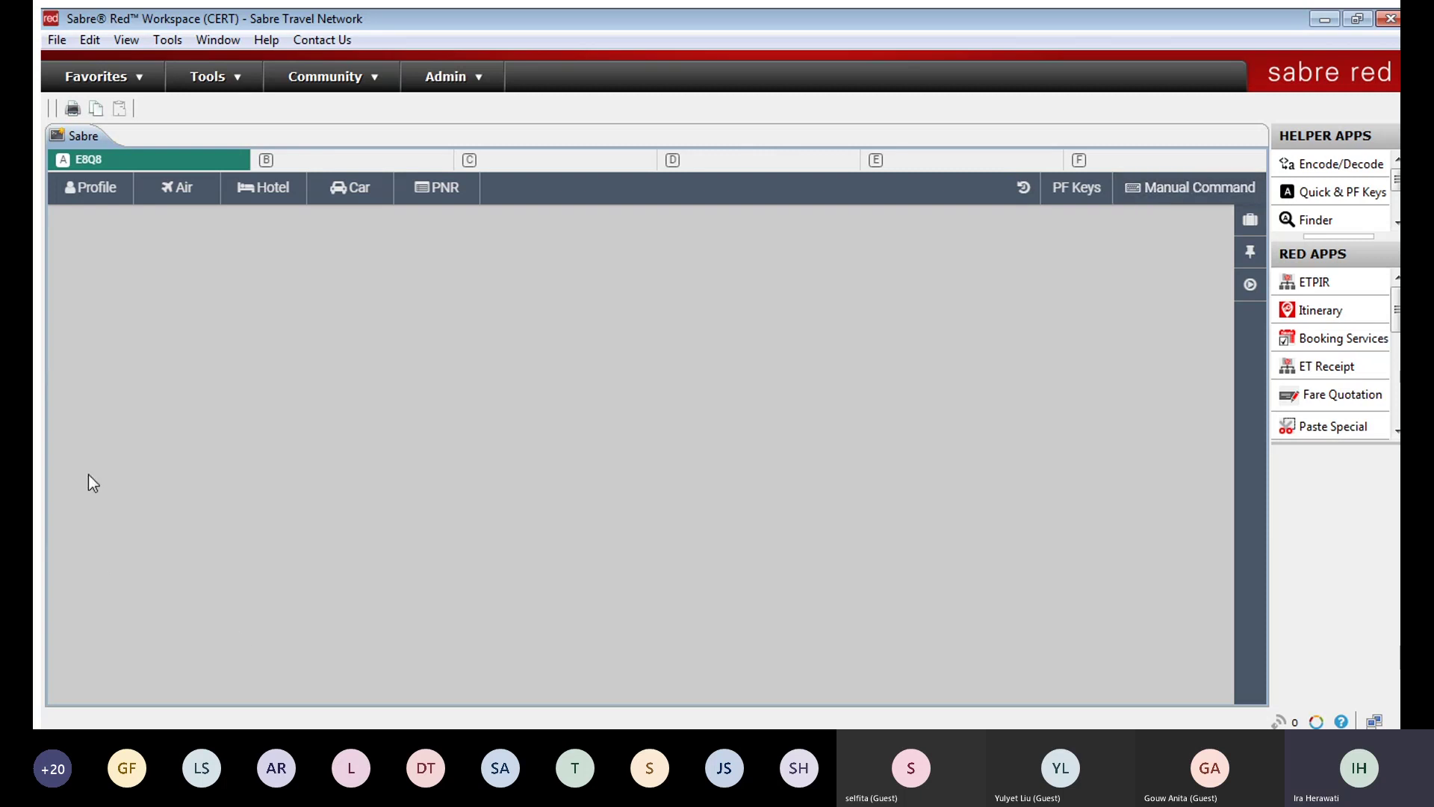
{"action": "left_click", "coordinate": [178, 190]}
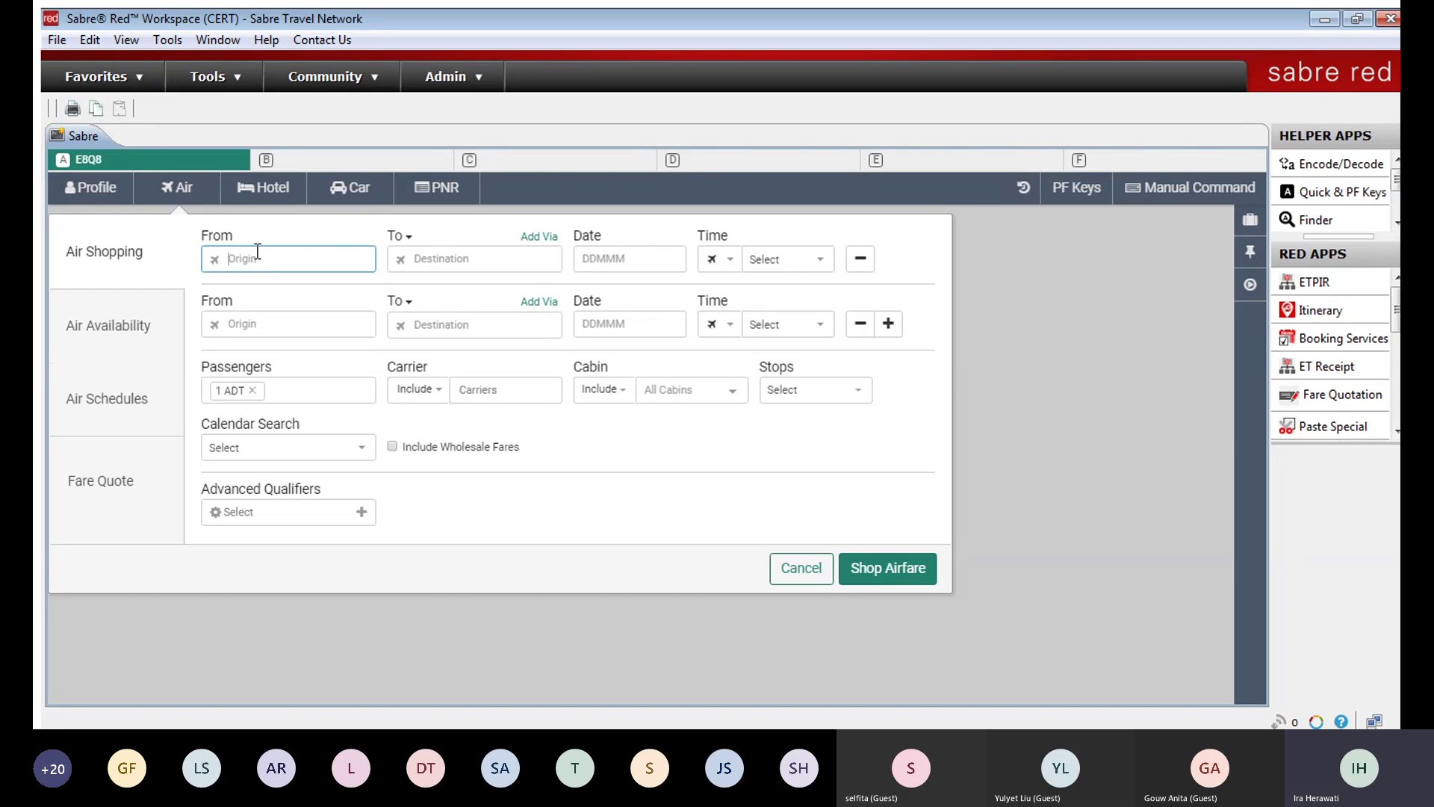
{"action": "type", "text": "jakarta"}
{"action": "key", "text": "BackSpace"}
{"action": "key", "text": "BackSpace"}
{"action": "type", "text": "a"}
{"action": "key", "text": "BackSpace"}
{"action": "type", "text": "ta"}
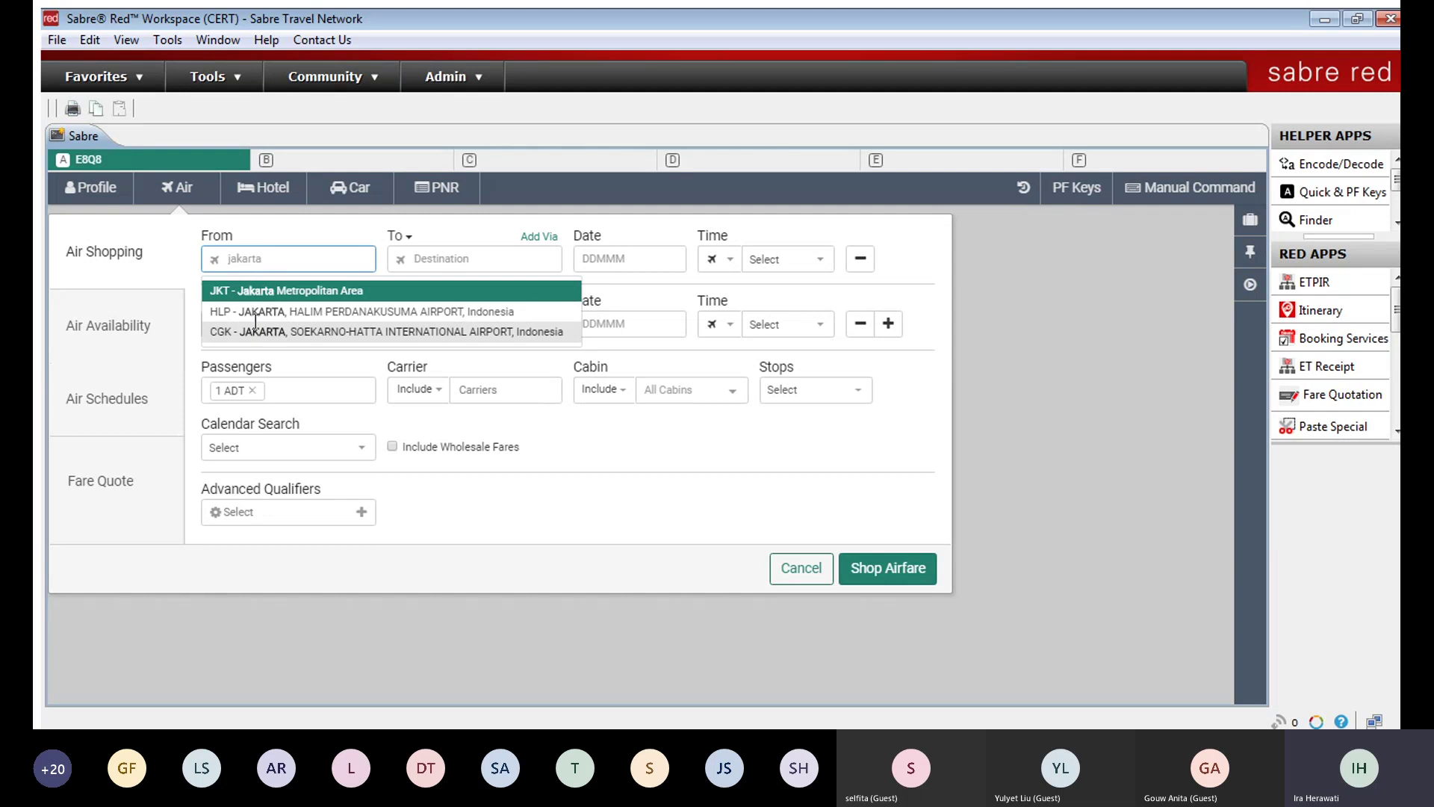
{"action": "left_click", "coordinate": [270, 329]}
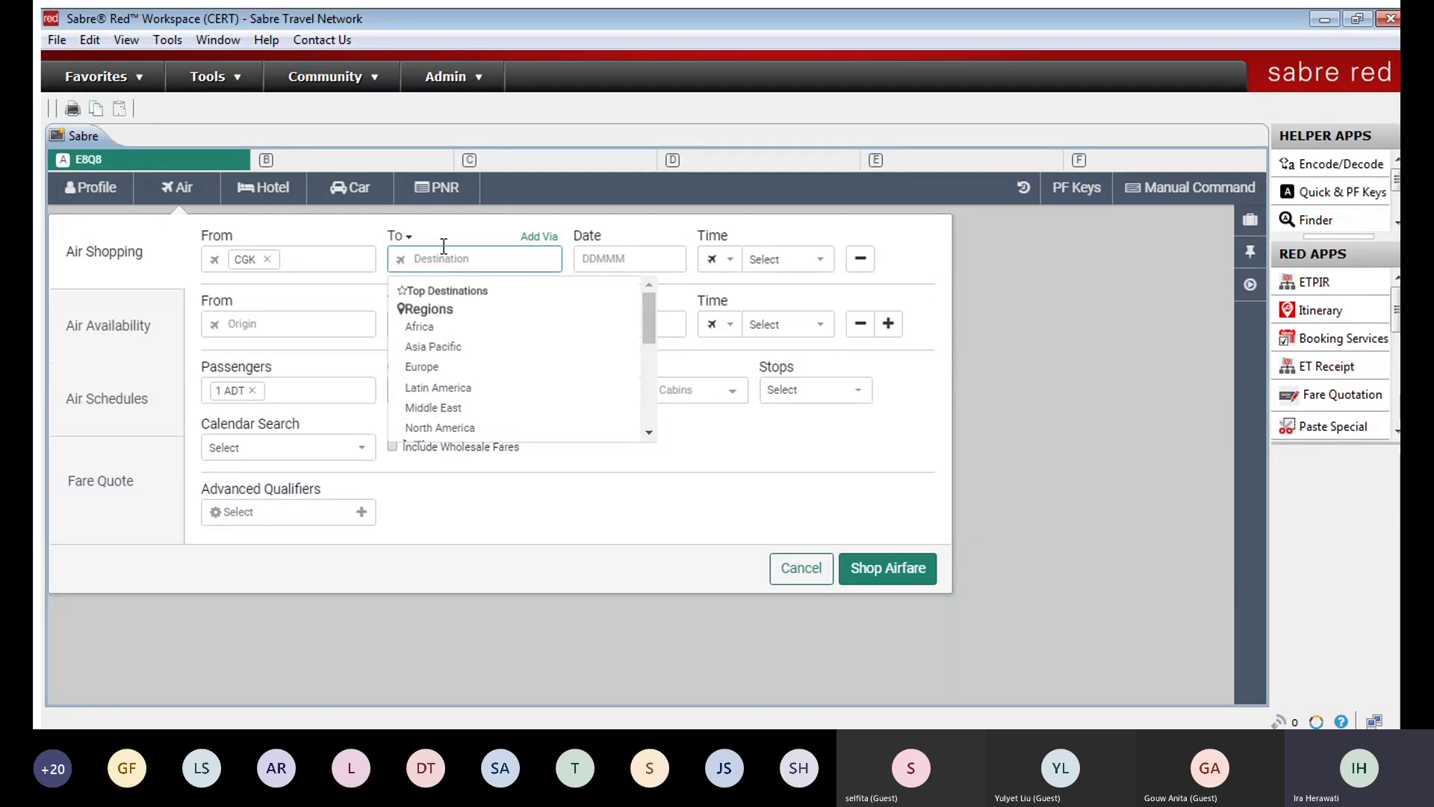
{"action": "type", "text": "hkg"}
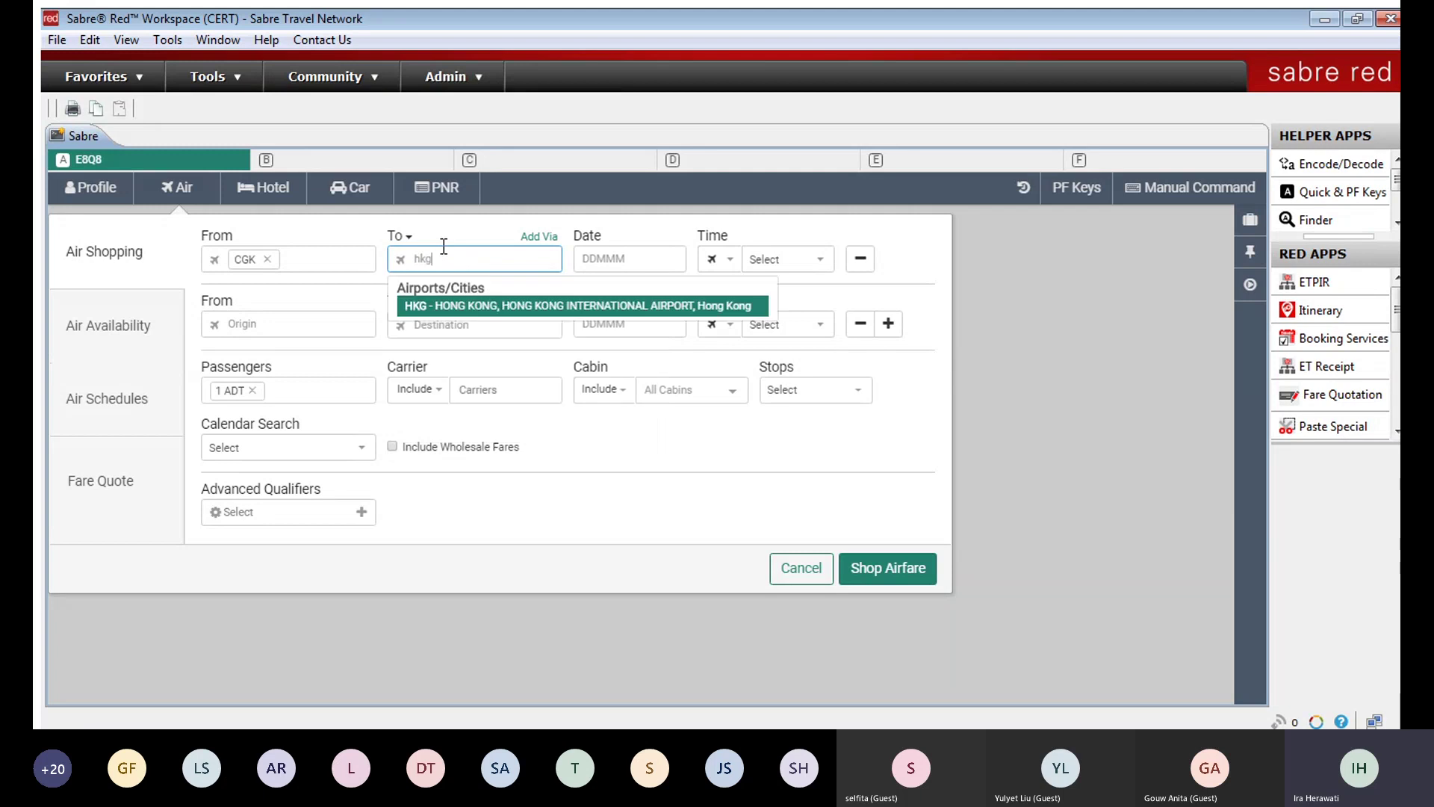
{"action": "left_click", "coordinate": [467, 307]}
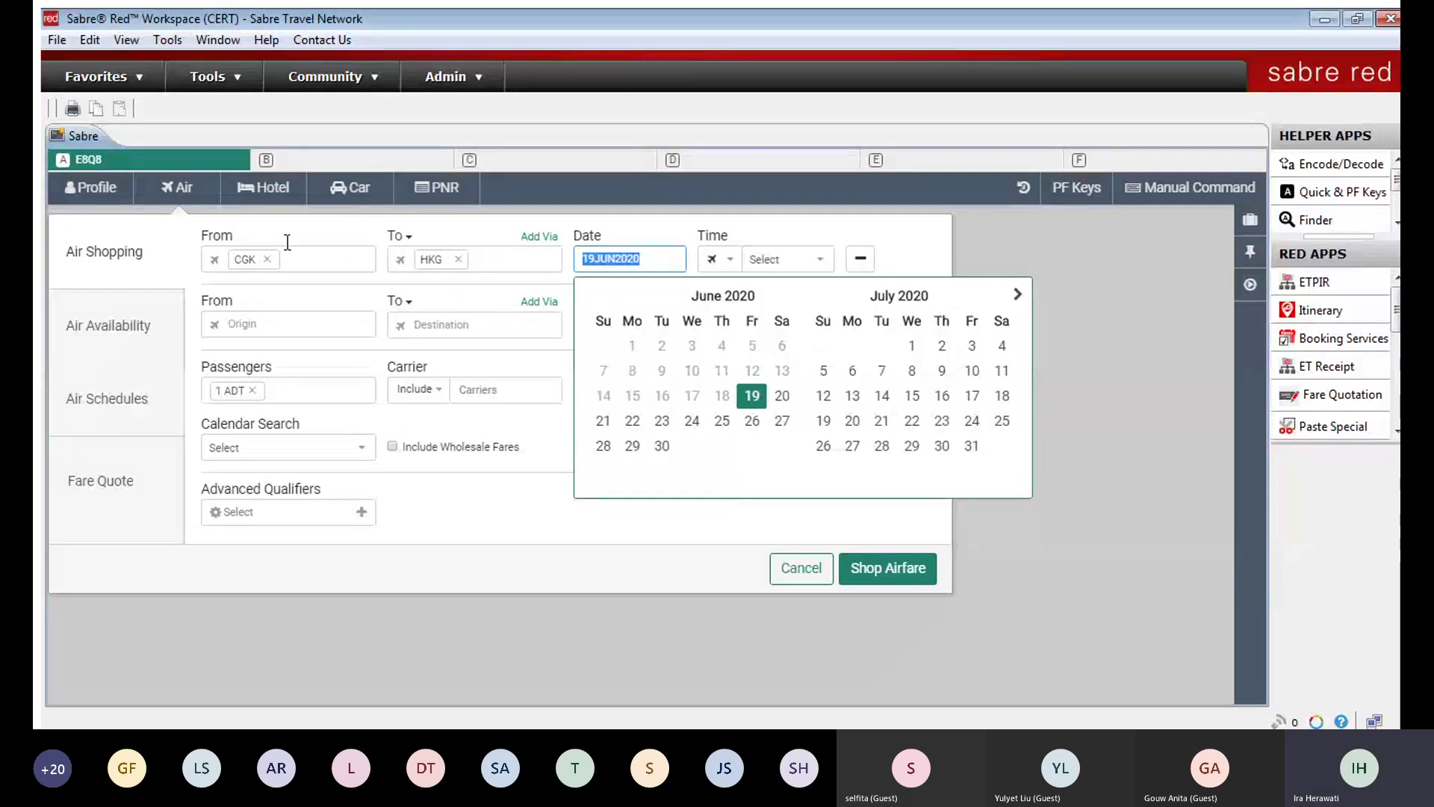
Step: Pick 12 November 2020 from the calendar as the first leg's departure date
{"action": "left_click", "coordinate": [548, 237]}
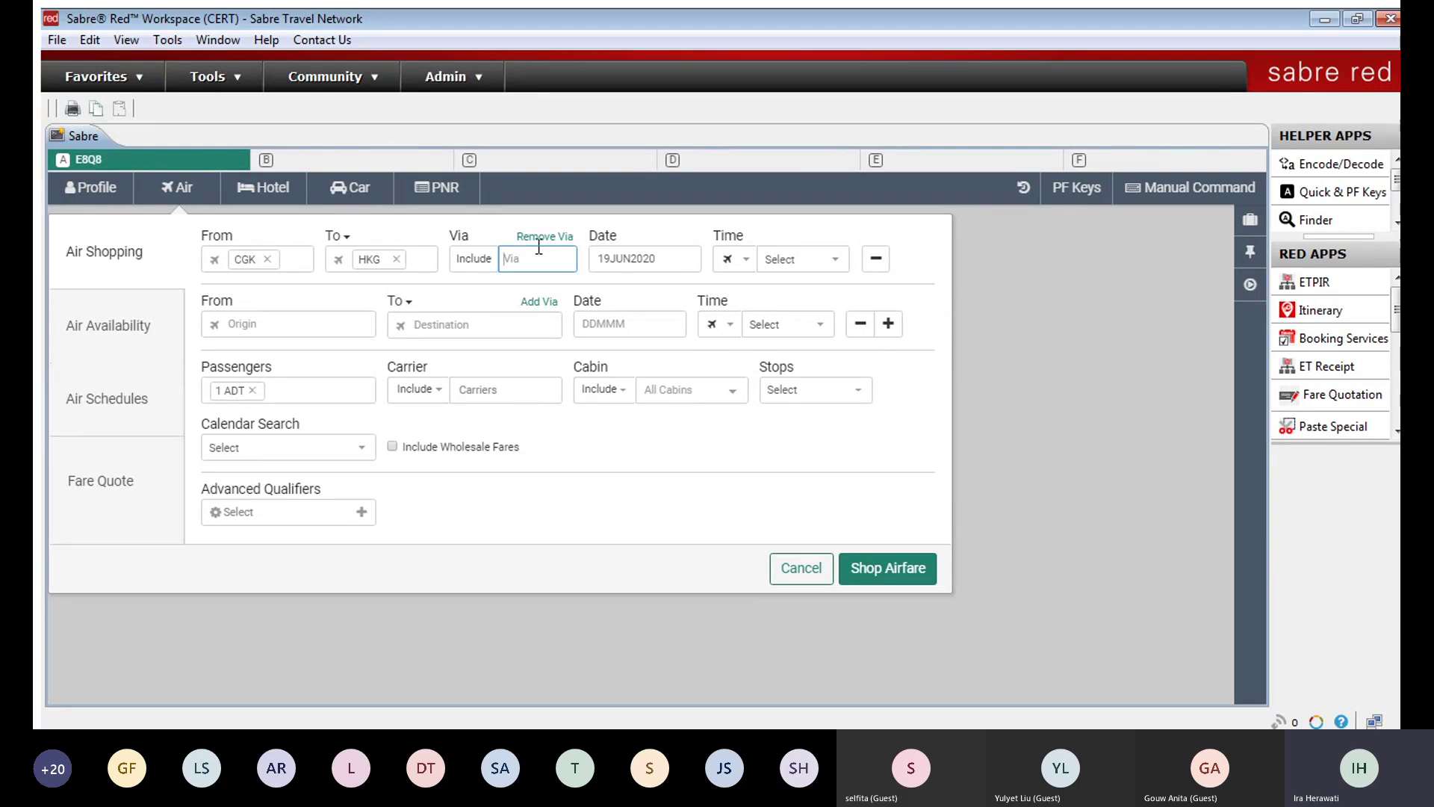
{"action": "left_click", "coordinate": [544, 236]}
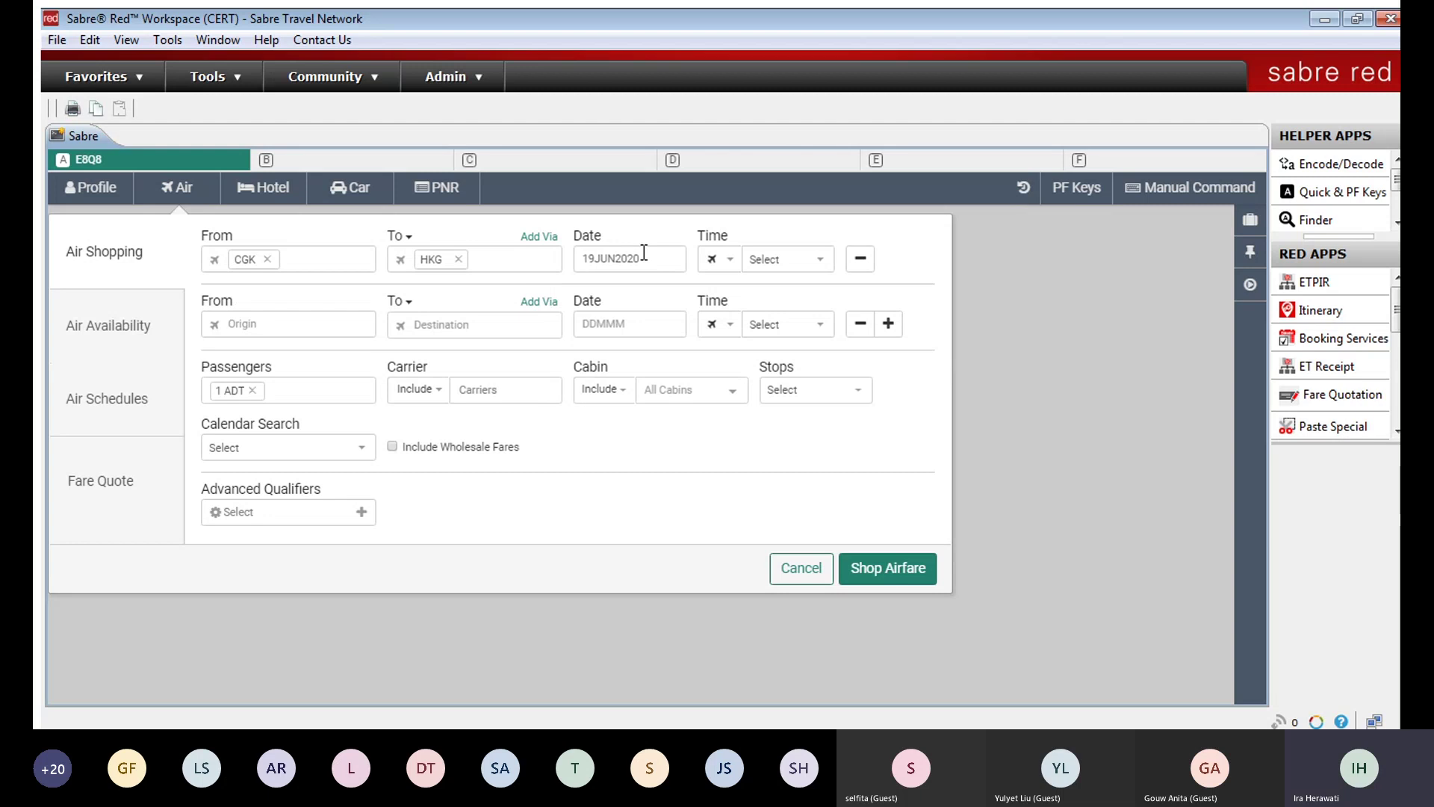
{"action": "left_click", "coordinate": [644, 252]}
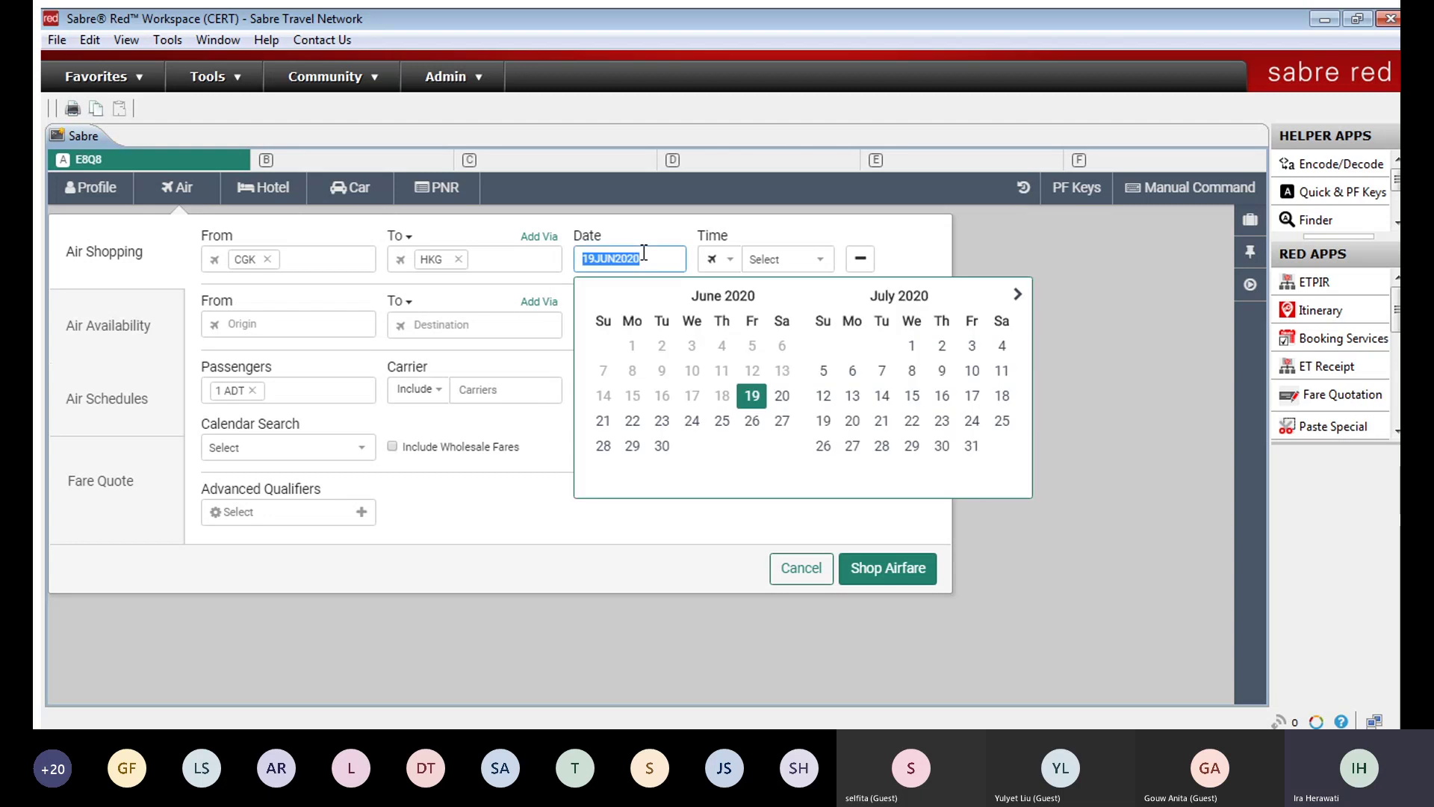
{"action": "left_click", "coordinate": [1016, 294]}
{"action": "left_click", "coordinate": [1016, 294]}
{"action": "left_click", "coordinate": [1016, 294]}
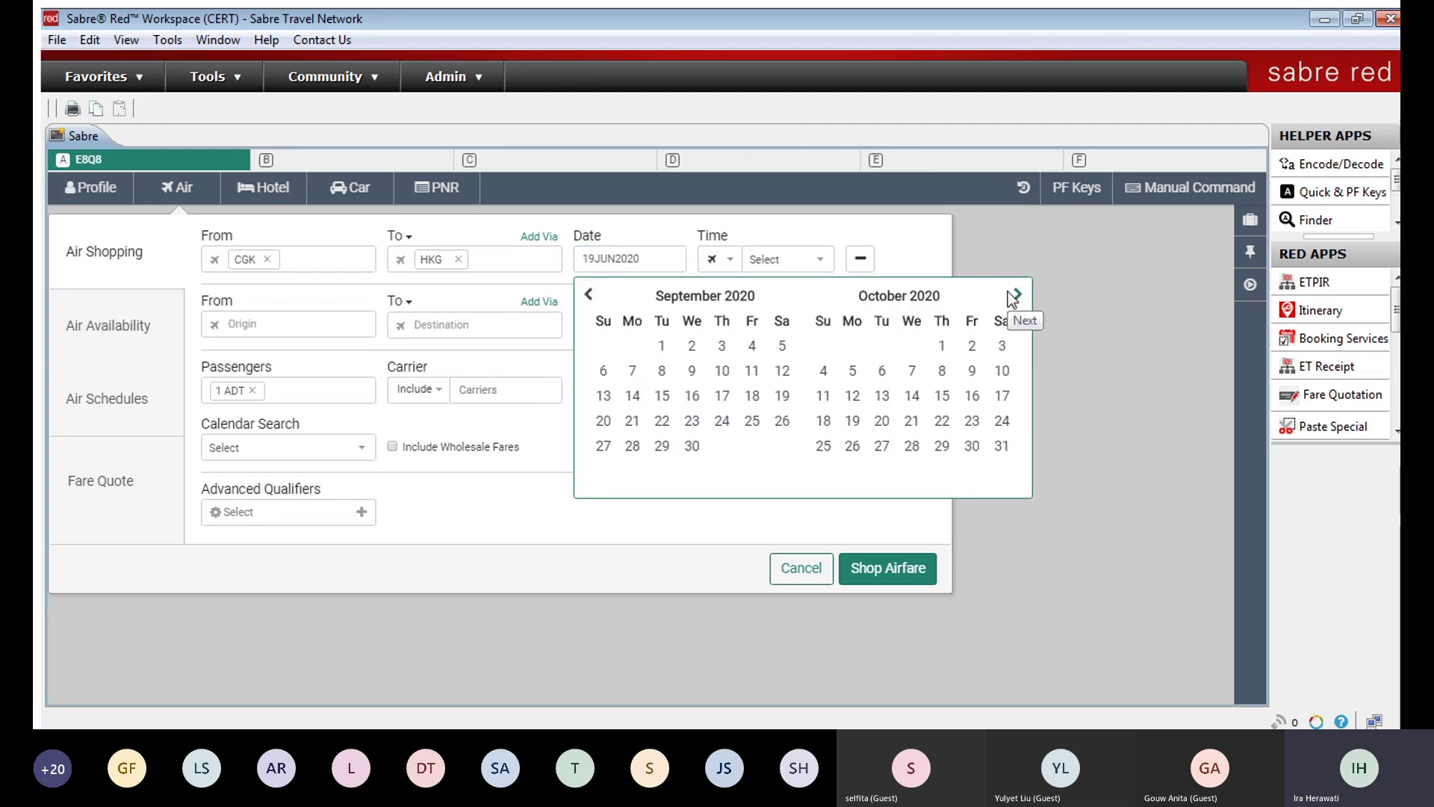
{"action": "left_click", "coordinate": [1016, 295]}
{"action": "left_click", "coordinate": [942, 370]}
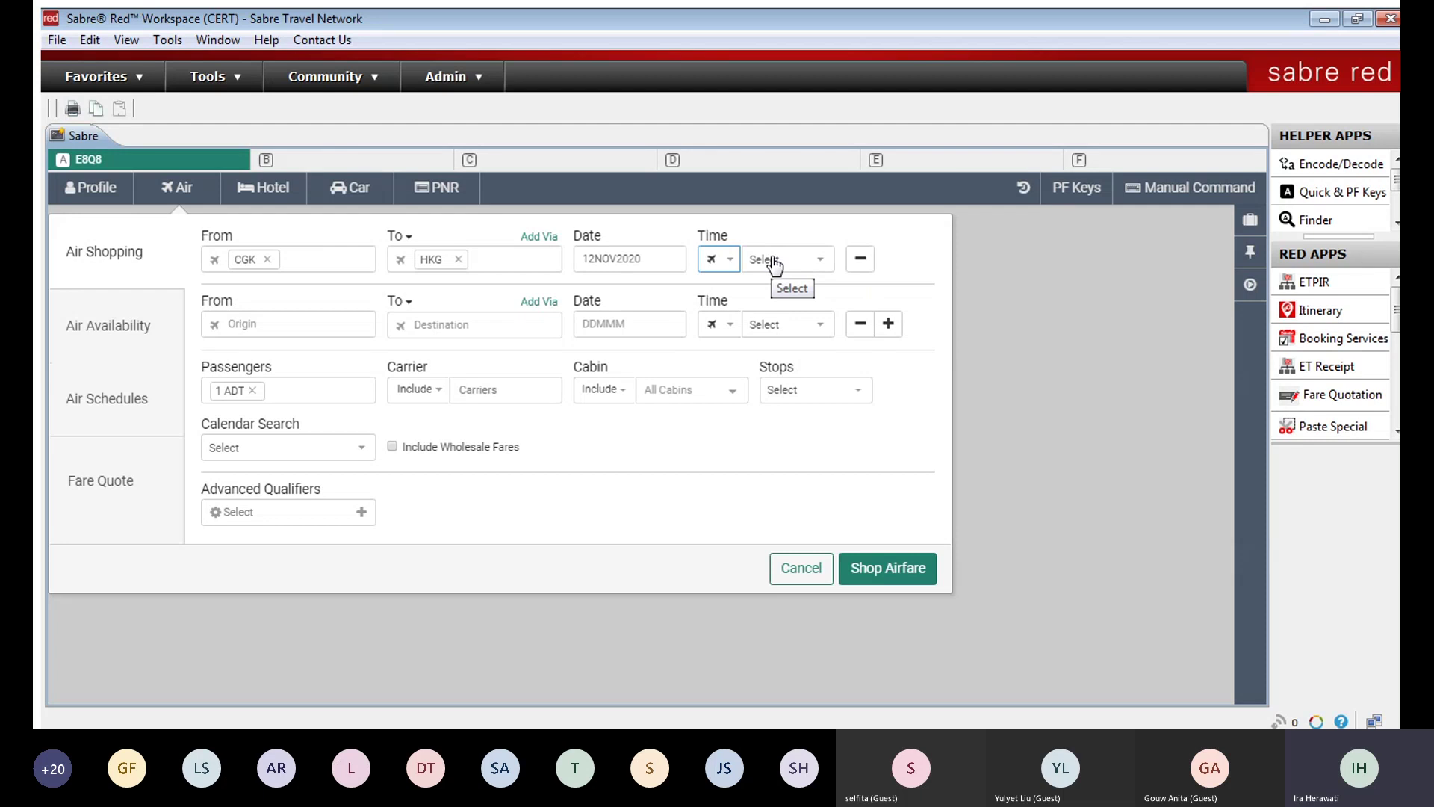
{"action": "left_click", "coordinate": [728, 260]}
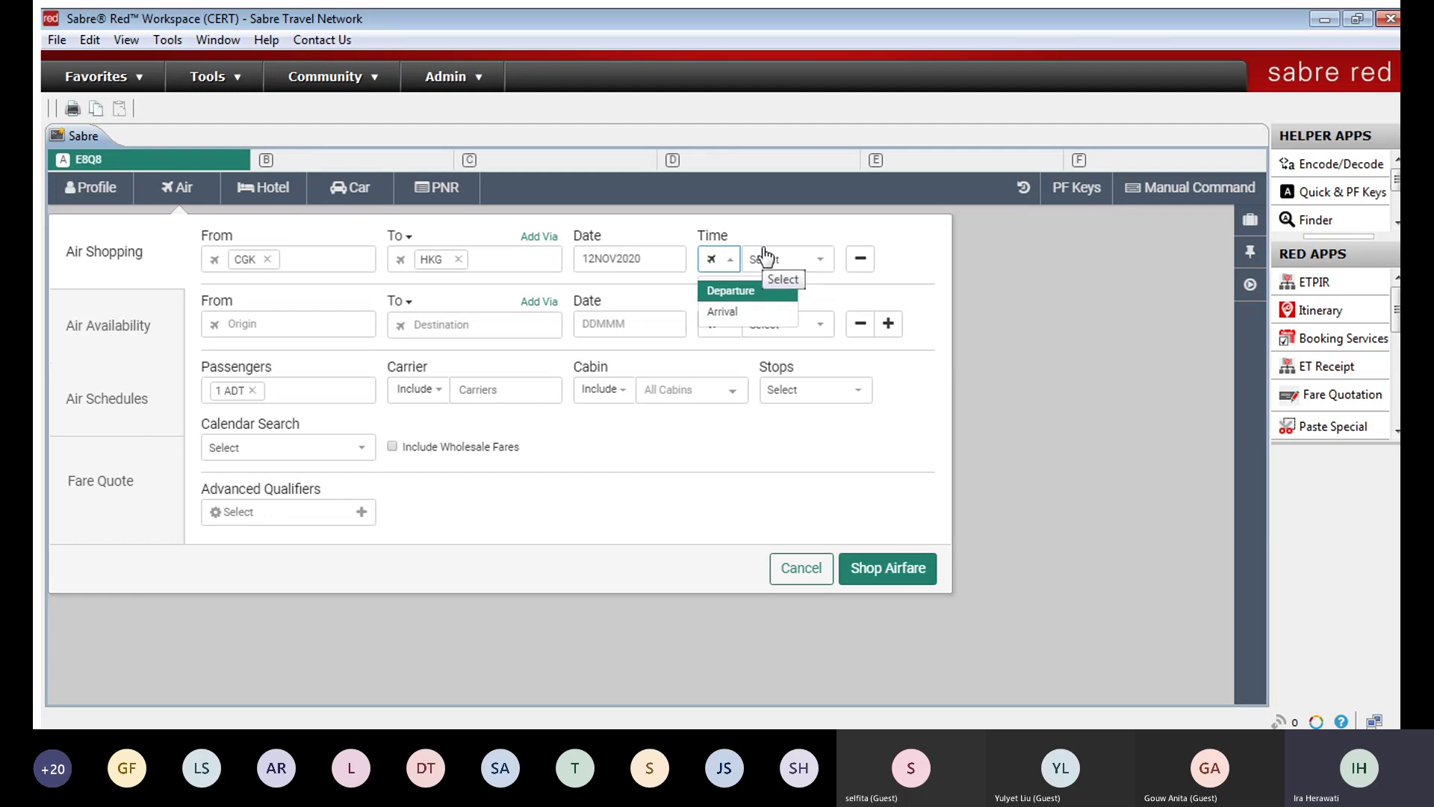
Step: Remove the old second row and add a new leg prefilled with origin HKG Hong Kong
{"action": "left_click", "coordinate": [779, 266]}
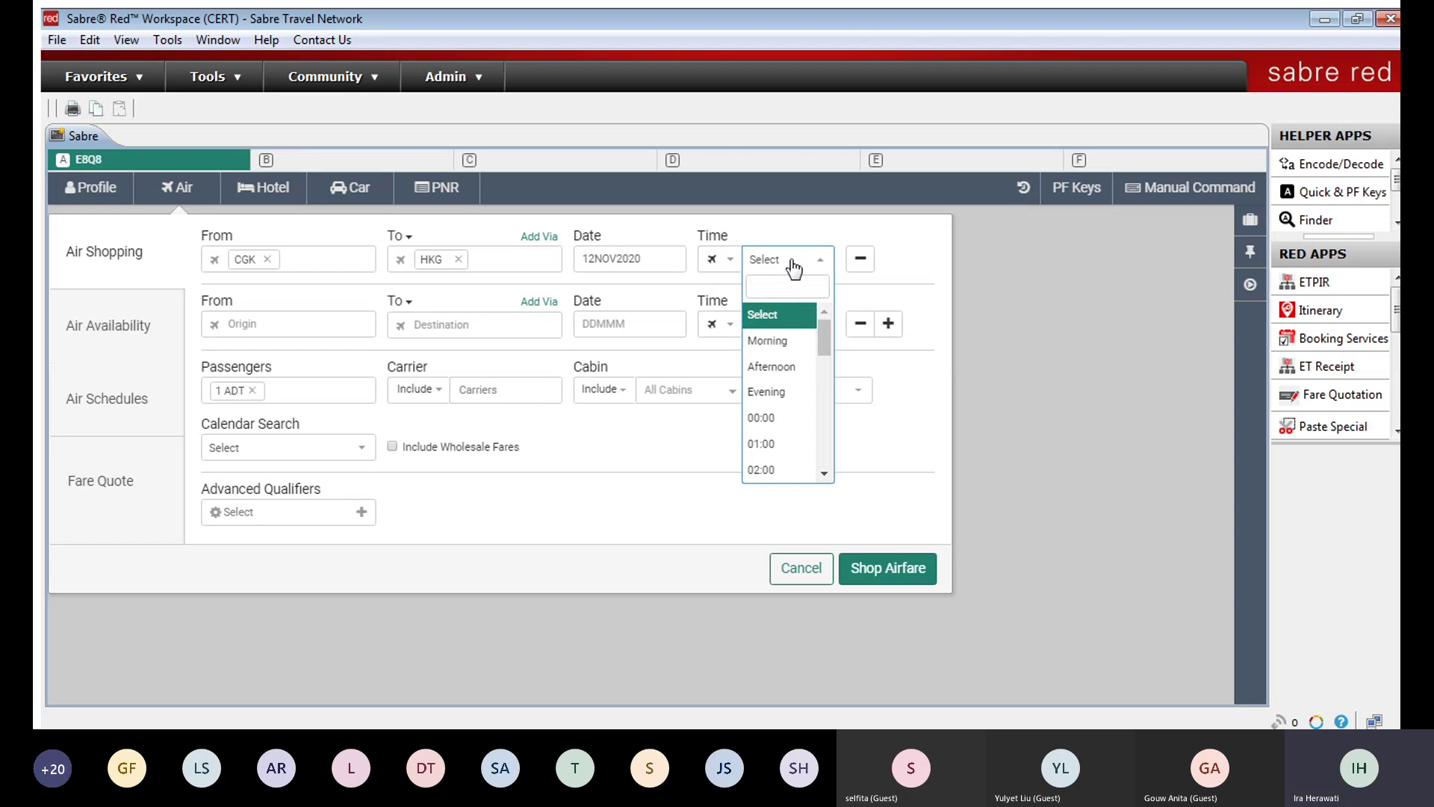
{"action": "left_click", "coordinate": [794, 263]}
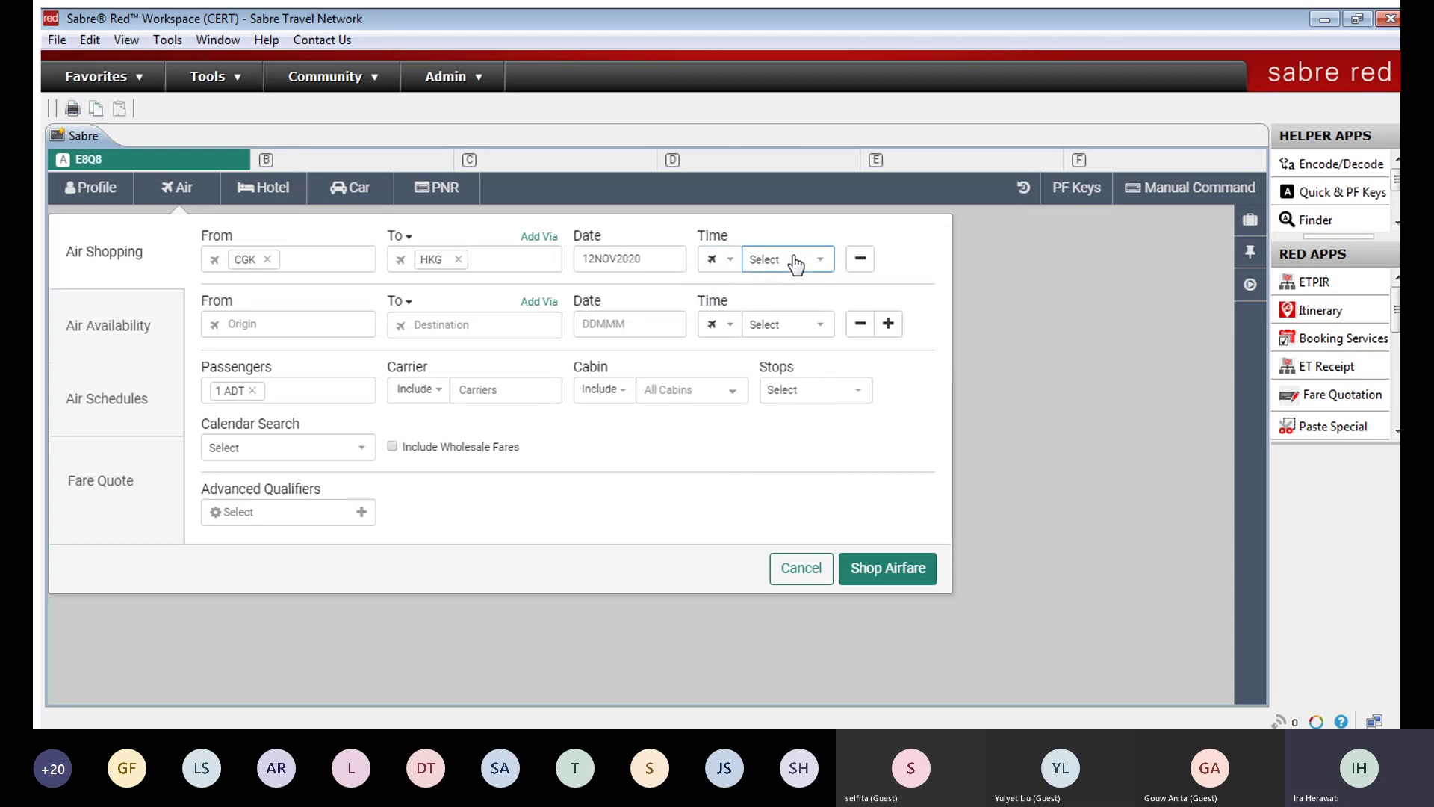
{"action": "left_click", "coordinate": [860, 323]}
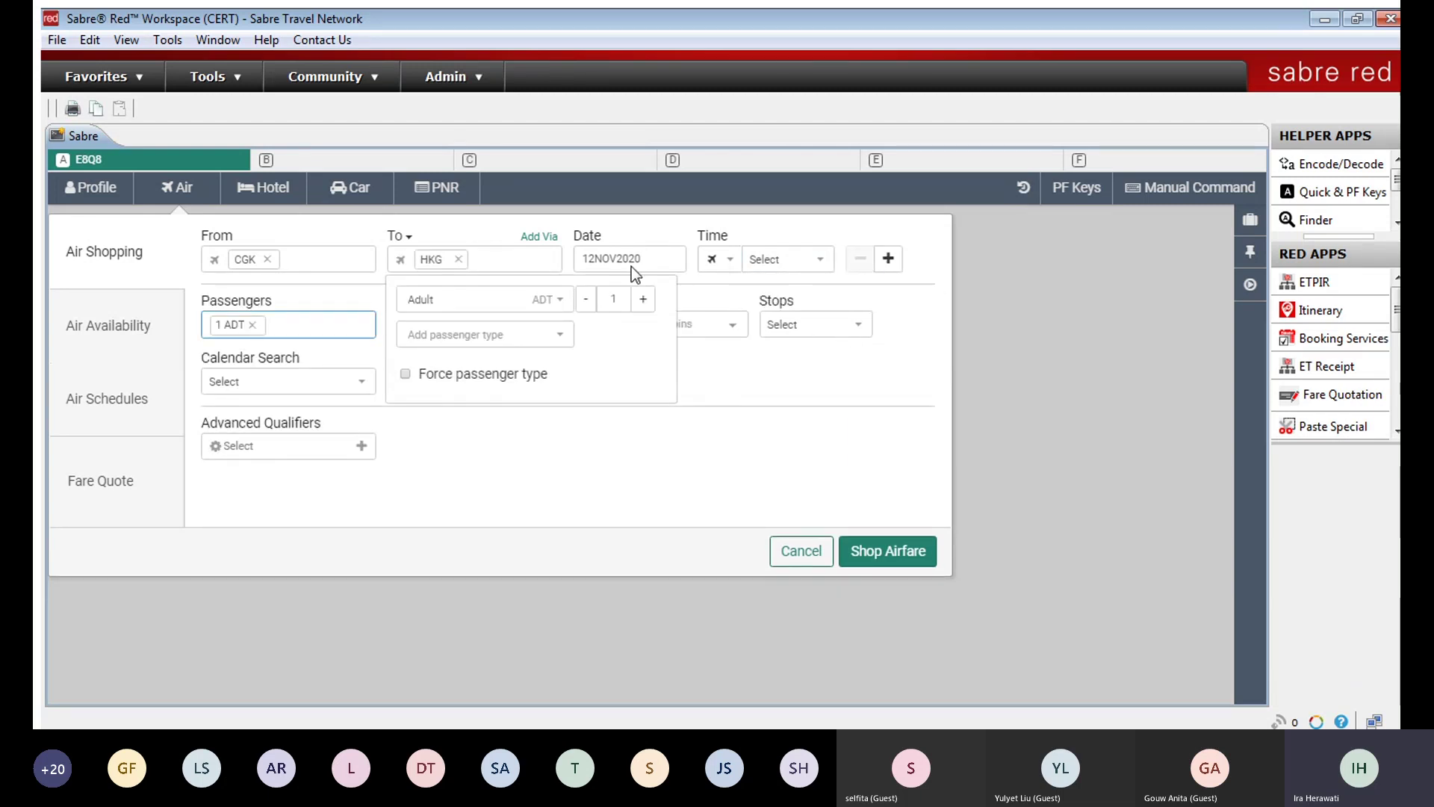
{"action": "left_click", "coordinate": [883, 261]}
{"action": "left_click", "coordinate": [884, 261]}
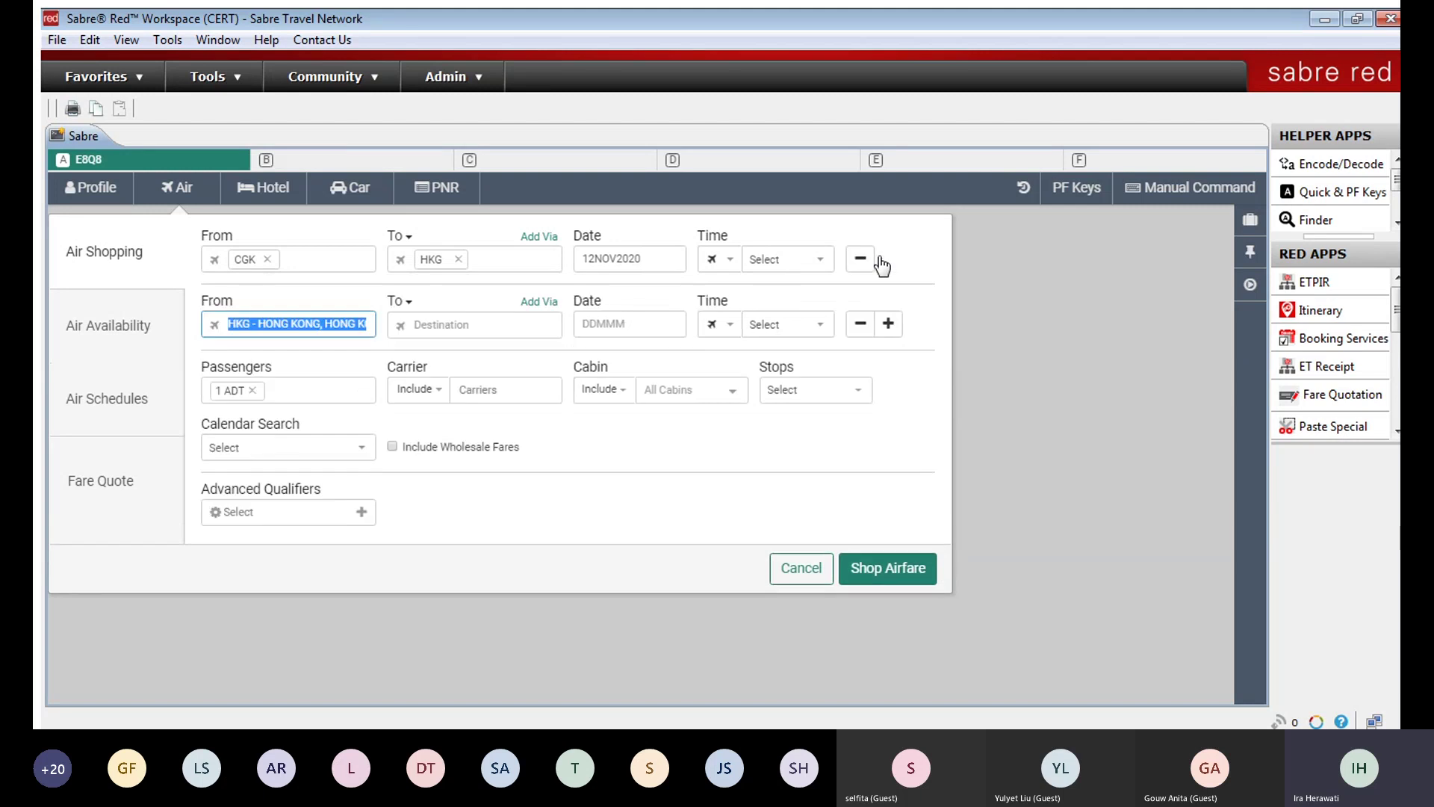
Step: Add blank flight legs below the HKG leg, removing one extra empty leg
{"action": "left_click", "coordinate": [889, 323]}
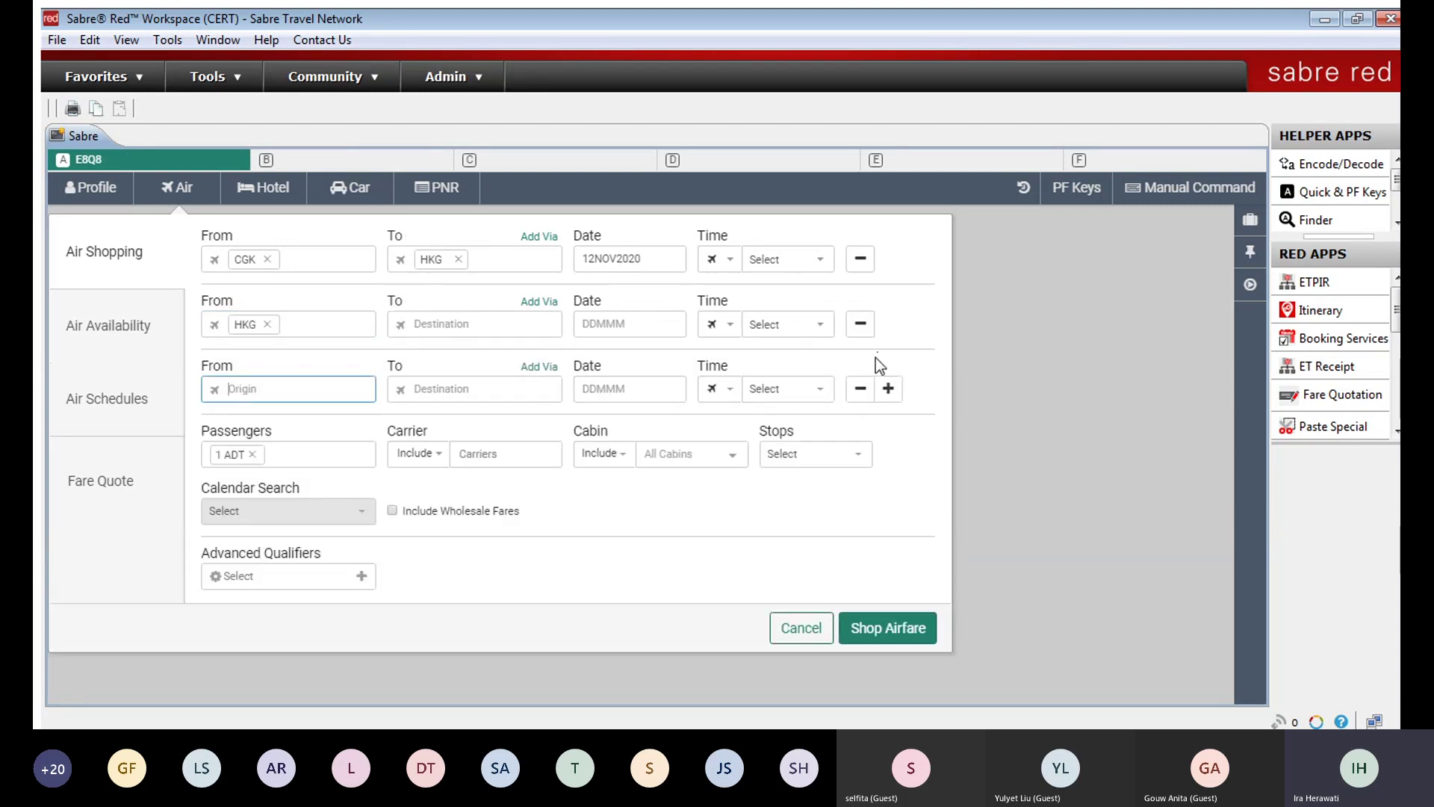
{"action": "left_click", "coordinate": [884, 388]}
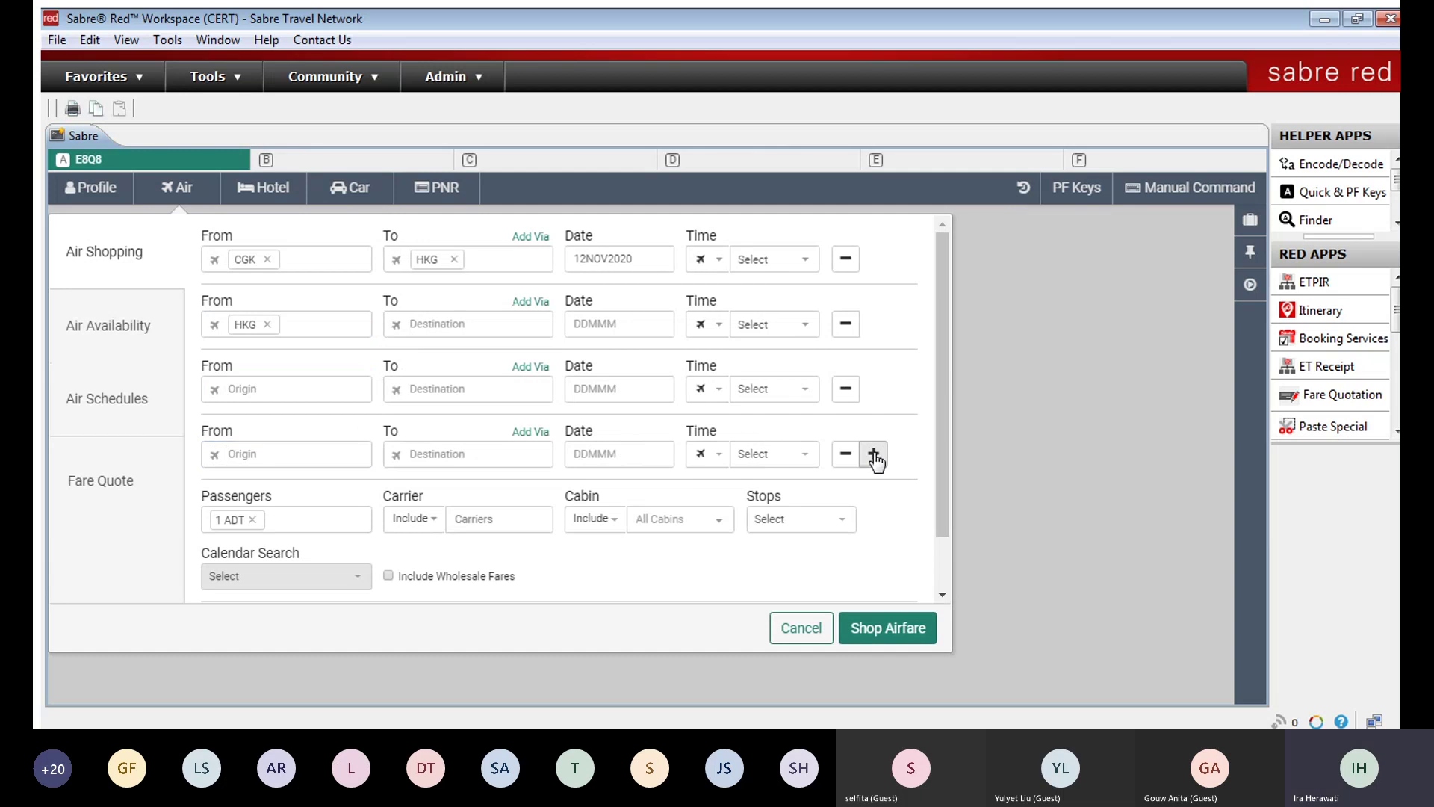
{"action": "left_click", "coordinate": [874, 455]}
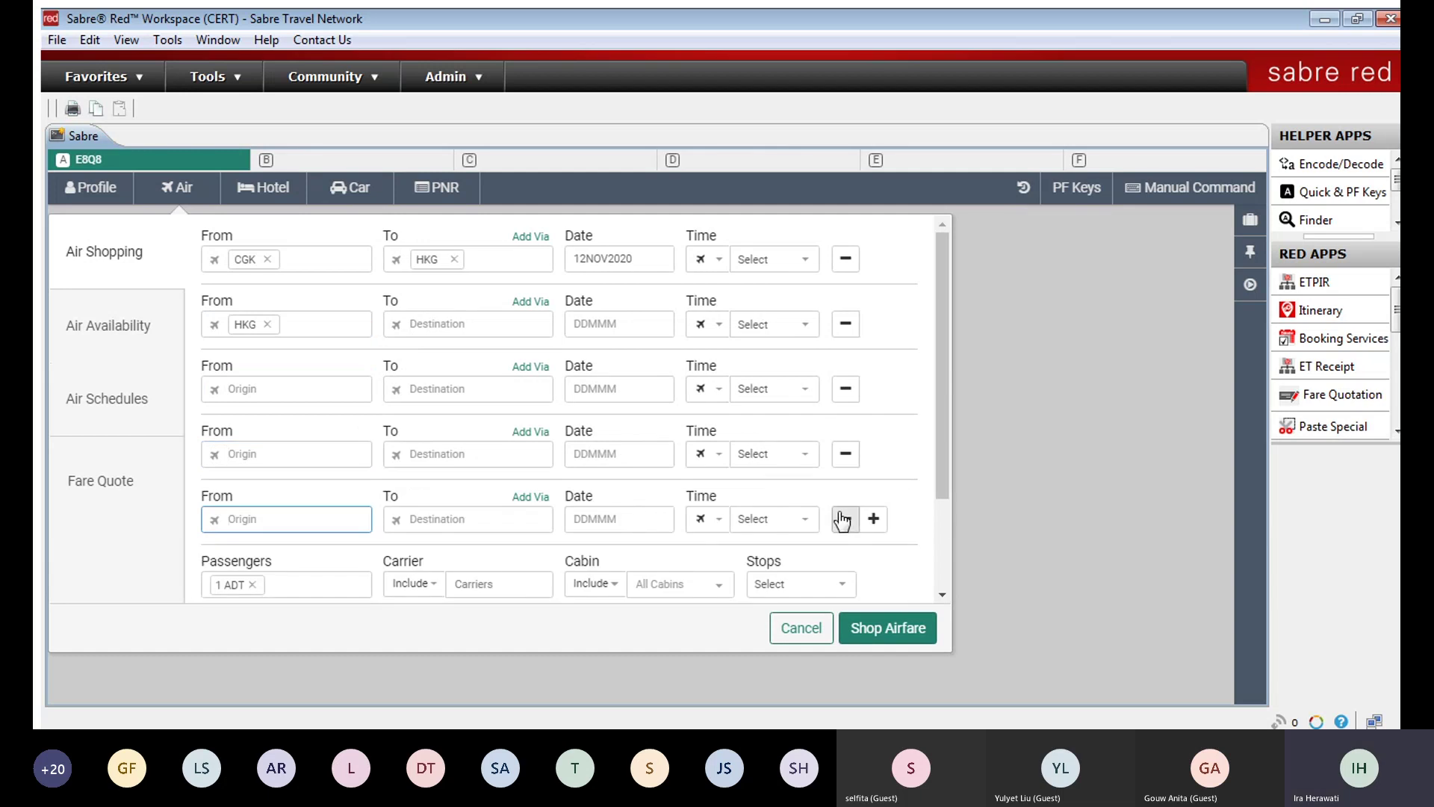
{"action": "left_click", "coordinate": [843, 454]}
Step: Delete the blank legs, set leg 2's destination to CGK on 14 November 2020, and review passenger options
{"action": "left_click", "coordinate": [847, 389]}
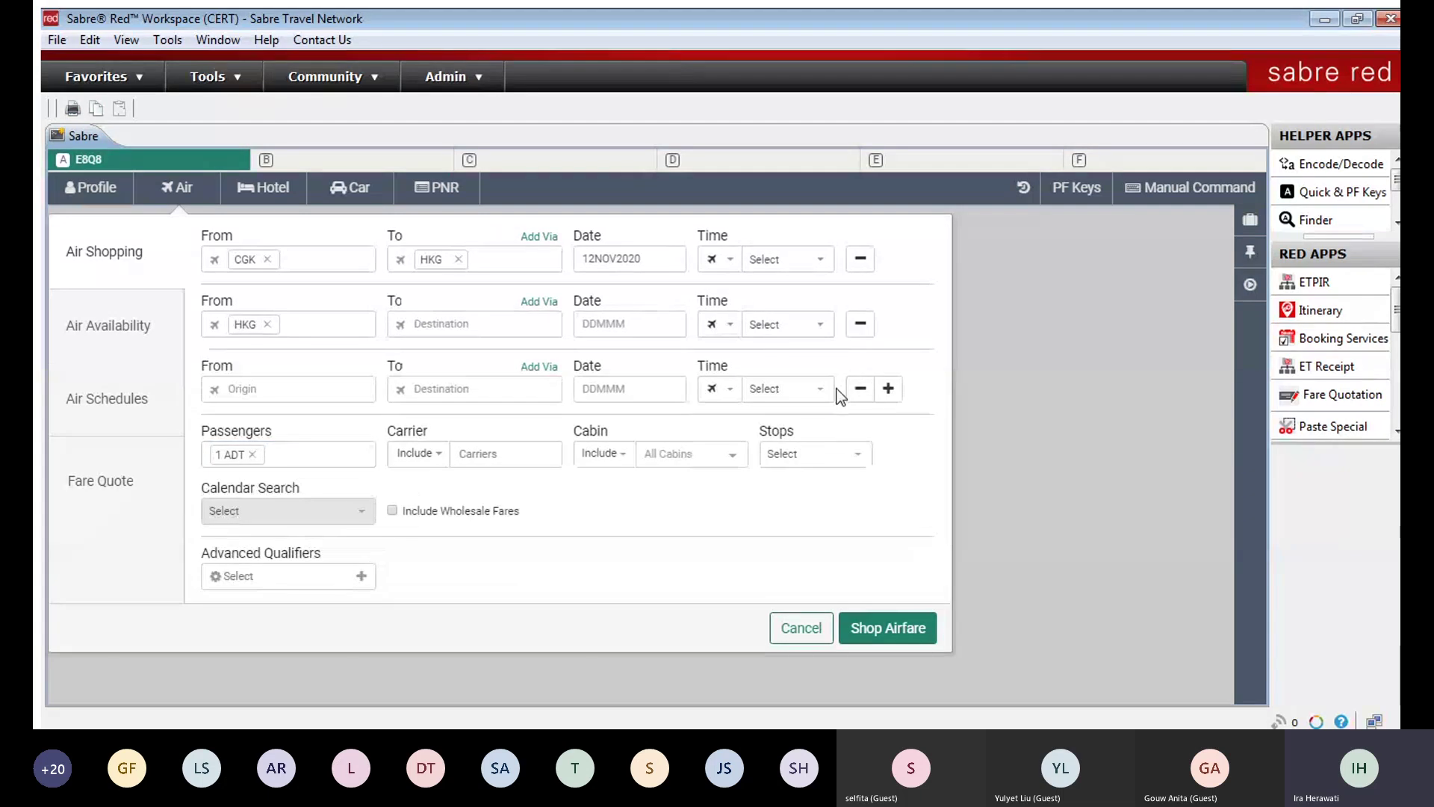
{"action": "left_click", "coordinate": [846, 387]}
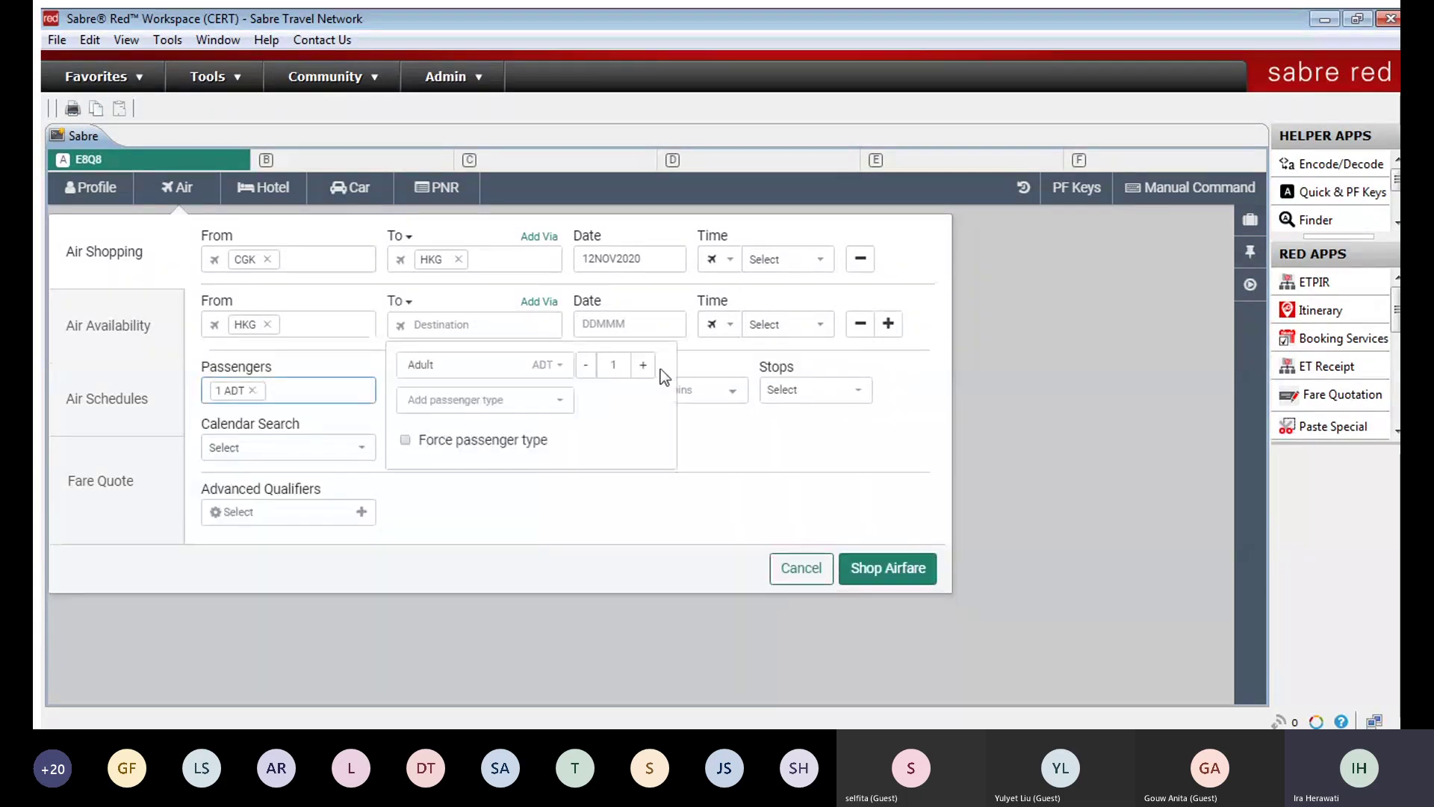
{"action": "left_click", "coordinate": [462, 321]}
{"action": "key", "text": "ctrl+v"}
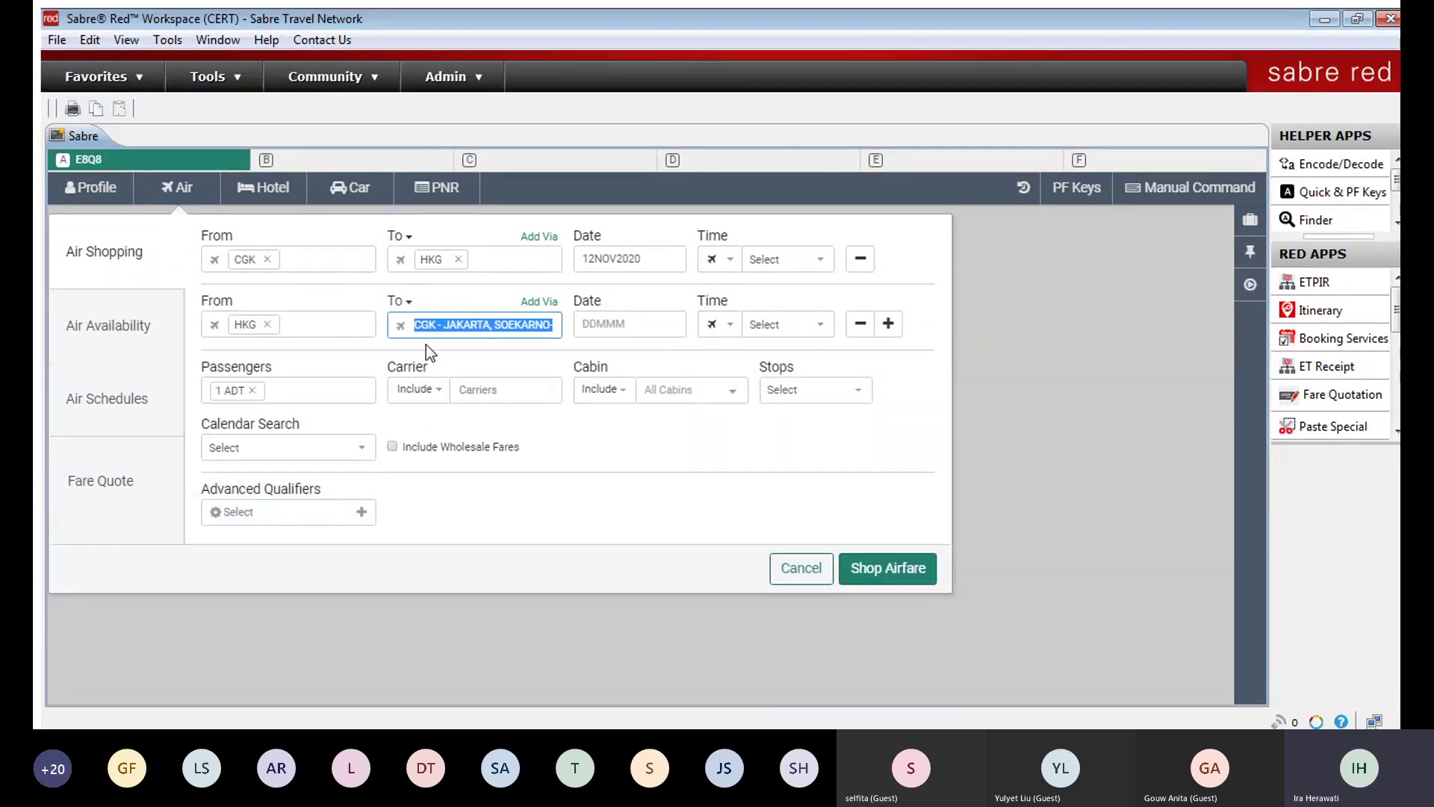
{"action": "left_click", "coordinate": [658, 320]}
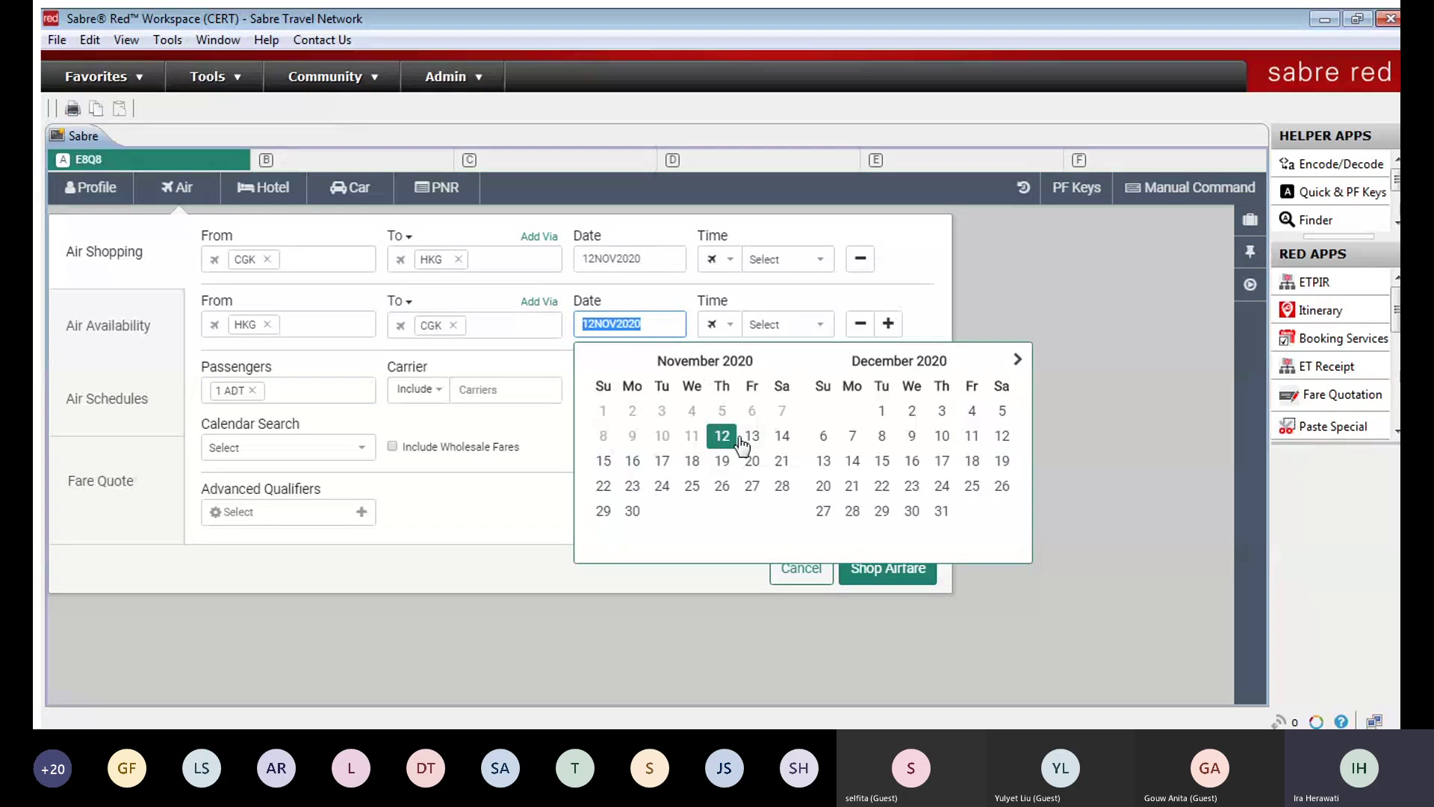
{"action": "left_click", "coordinate": [775, 433]}
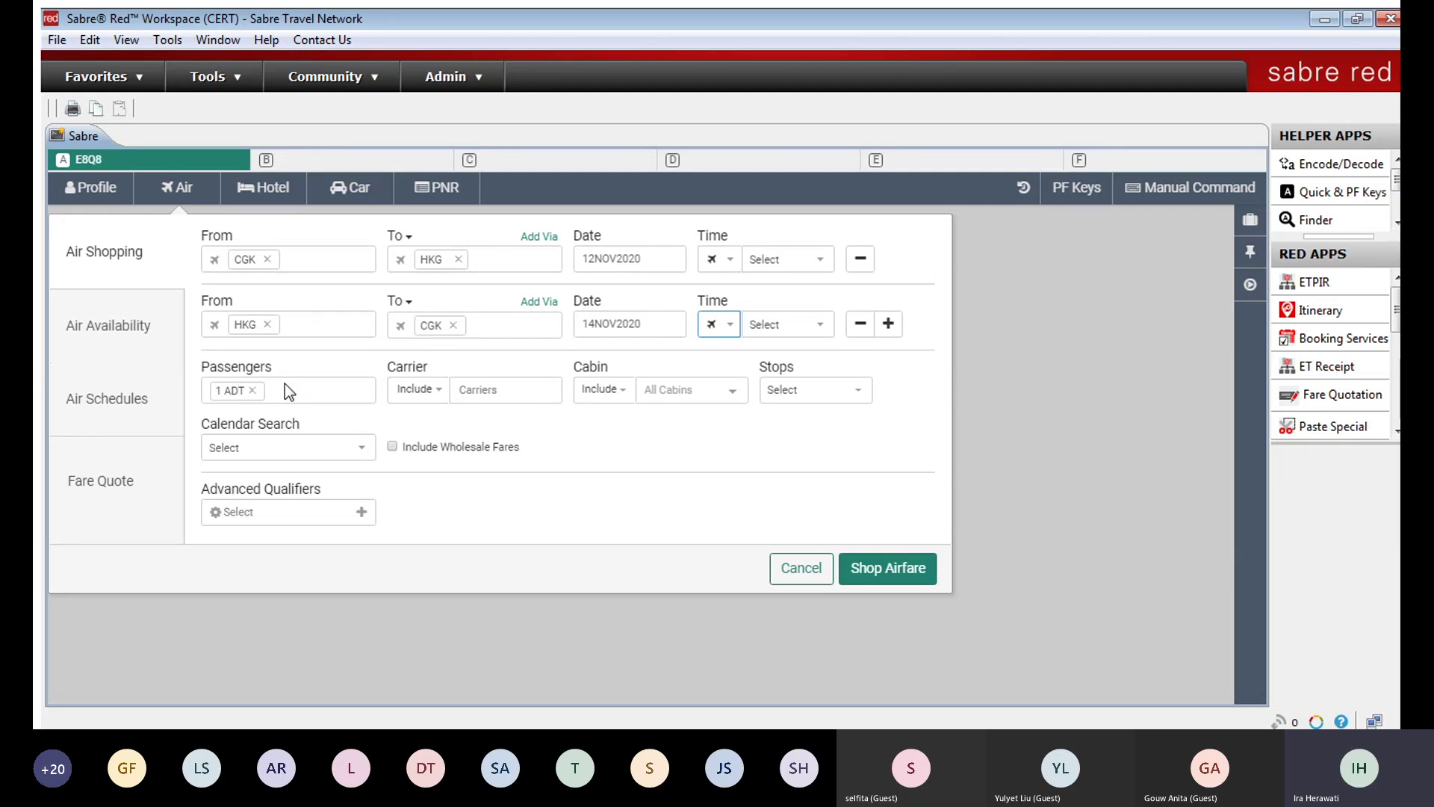
{"action": "left_click", "coordinate": [285, 384]}
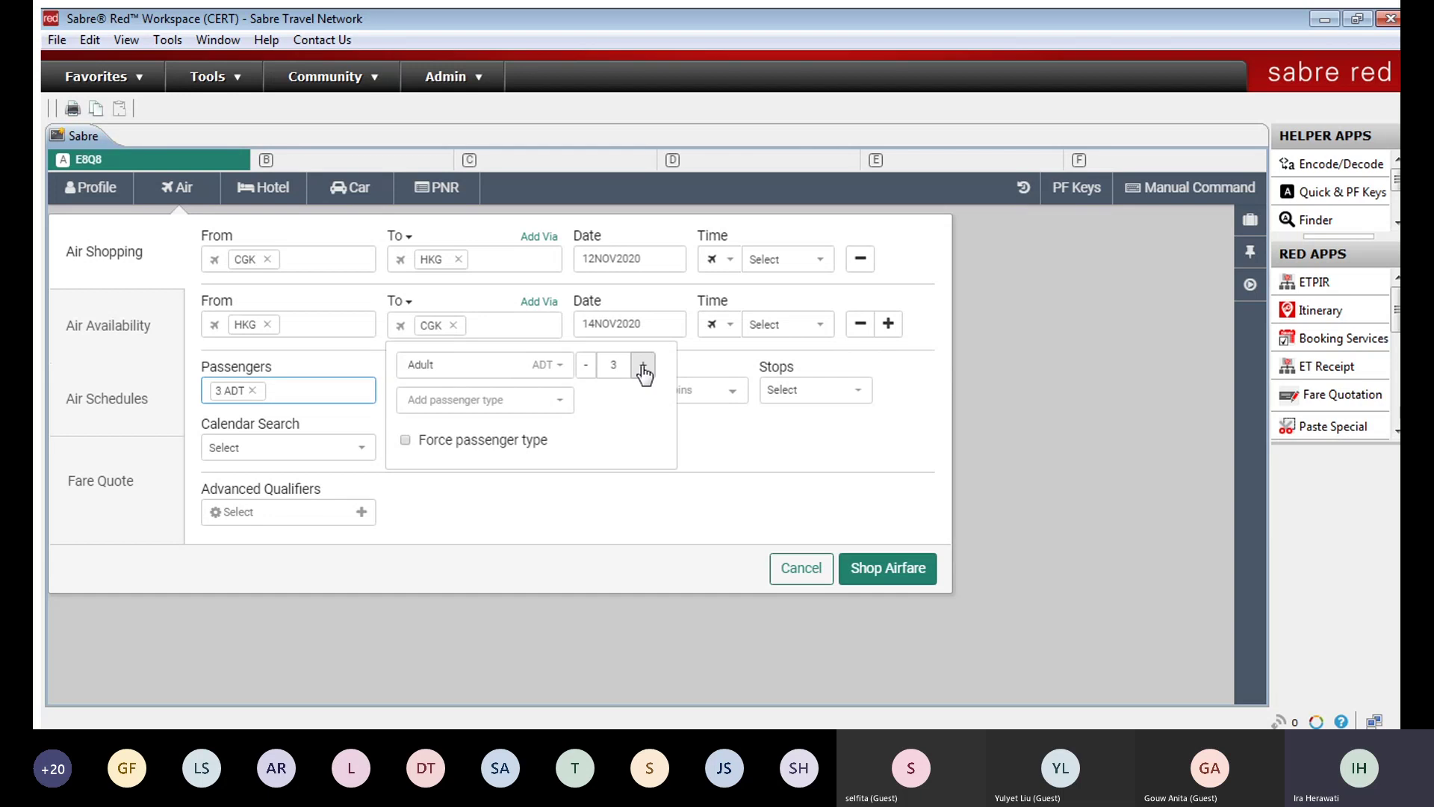
{"action": "left_click", "coordinate": [584, 365]}
{"action": "left_click", "coordinate": [518, 404]}
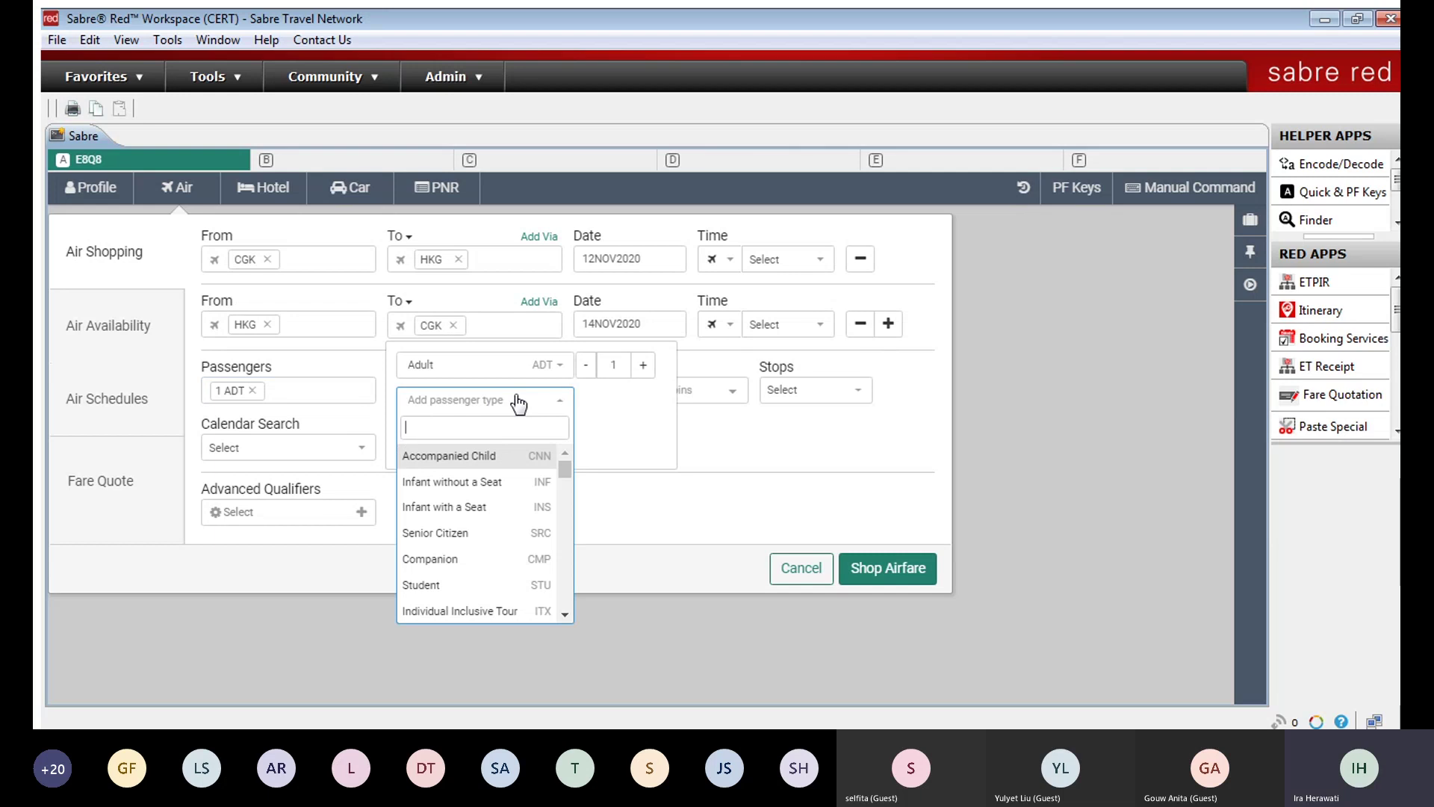
{"action": "left_click", "coordinate": [485, 454]}
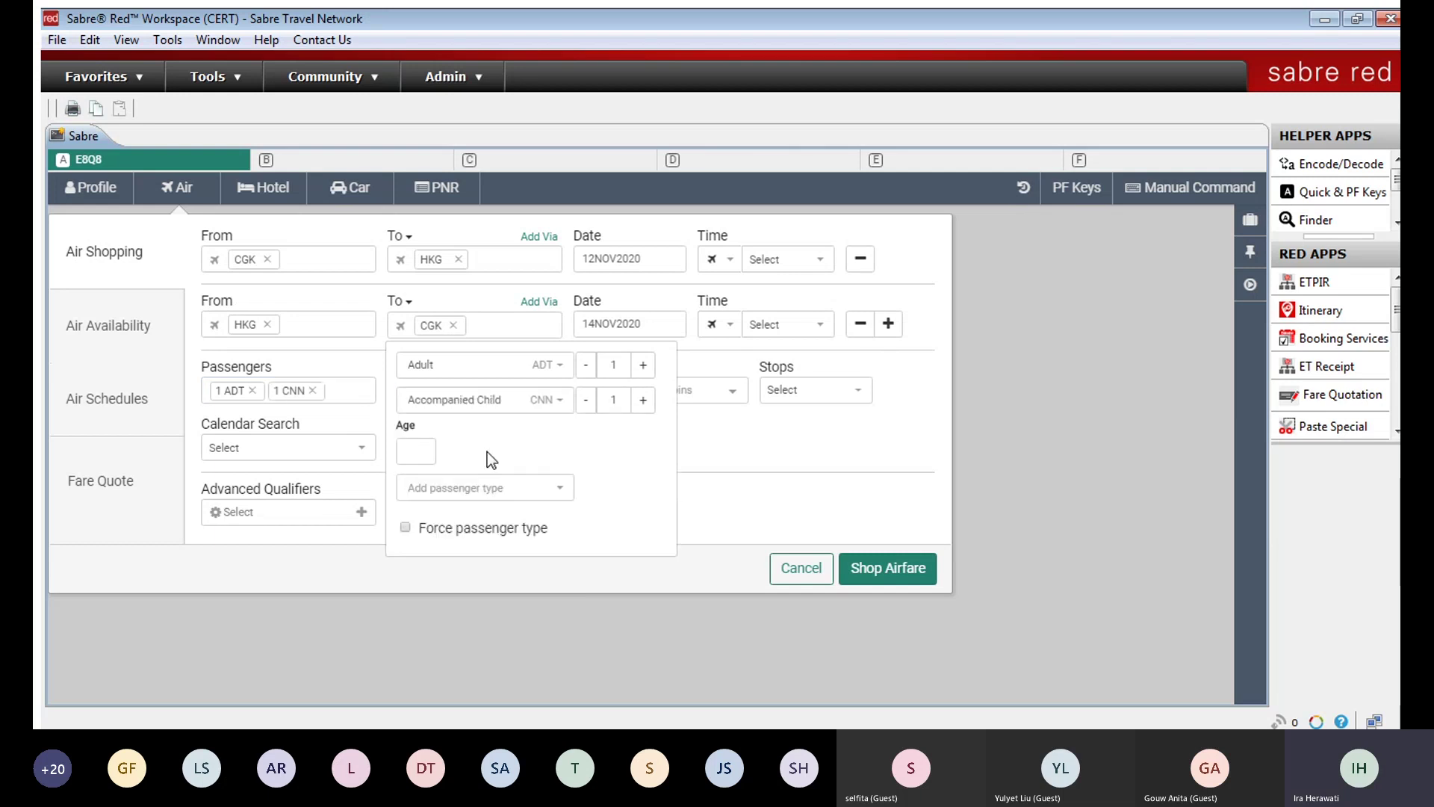
{"action": "left_click", "coordinate": [407, 448]}
{"action": "left_click", "coordinate": [437, 486]}
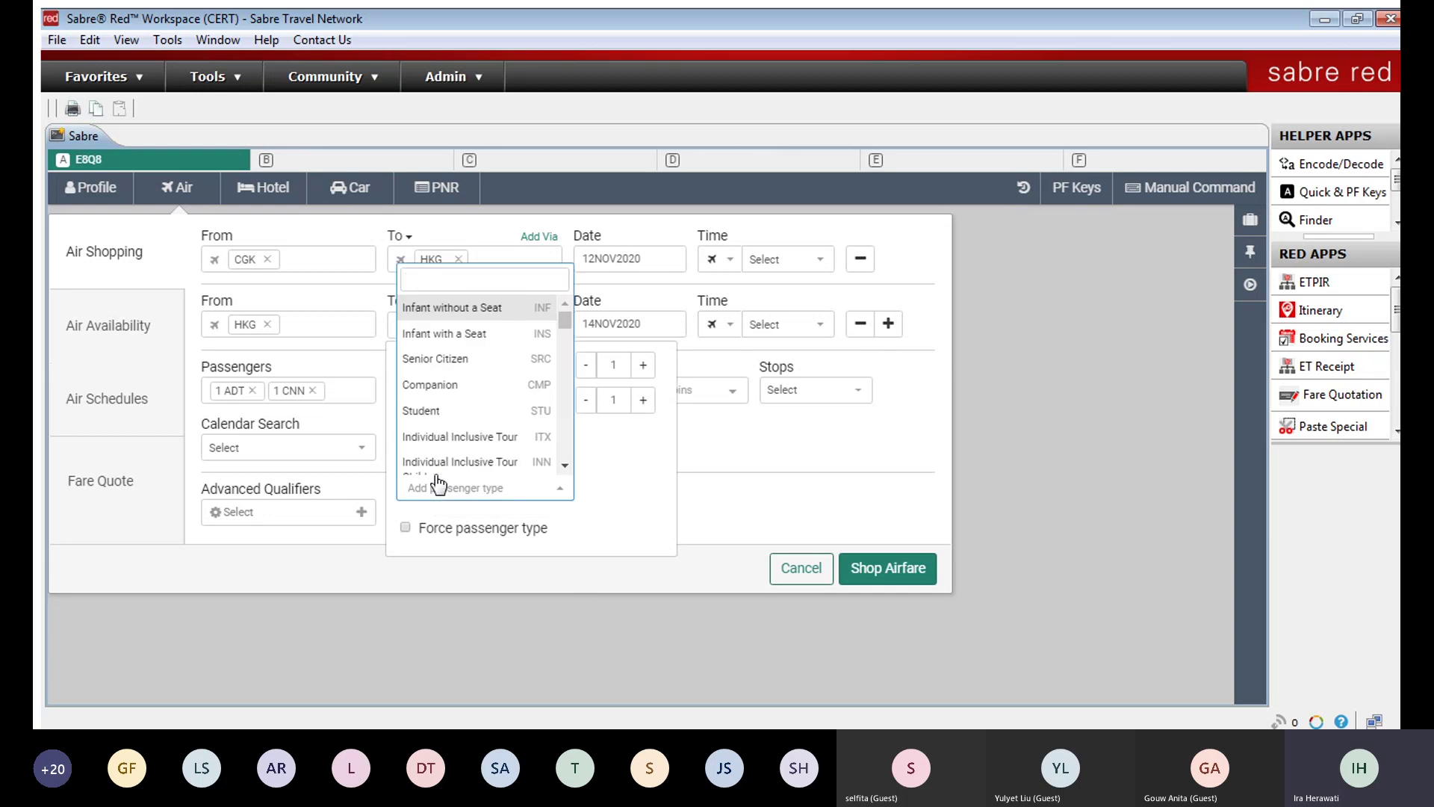
{"action": "left_click", "coordinate": [464, 308]}
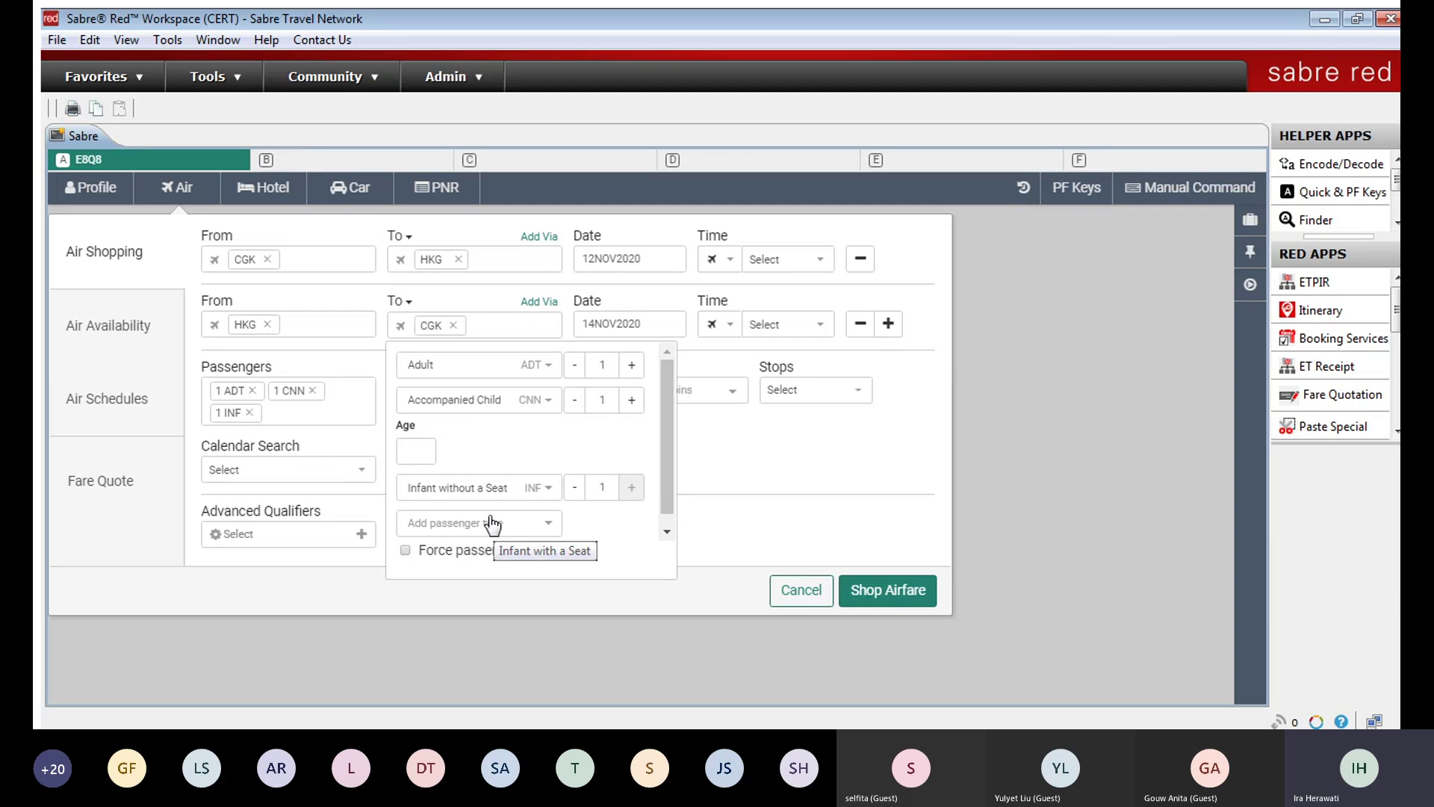
{"action": "left_click", "coordinate": [312, 390]}
{"action": "left_click", "coordinate": [307, 388]}
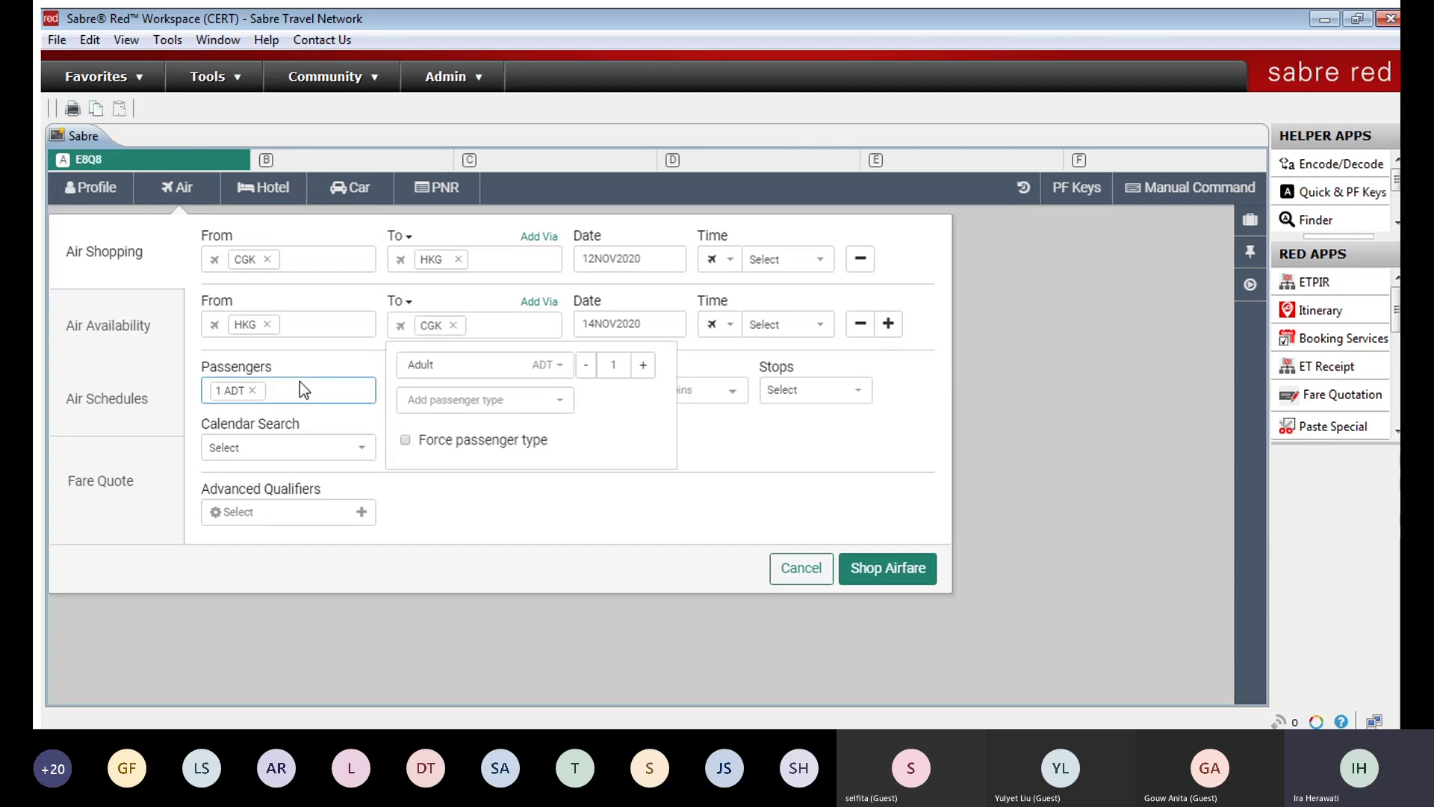
{"action": "left_click", "coordinate": [821, 449]}
{"action": "left_click", "coordinate": [476, 388]}
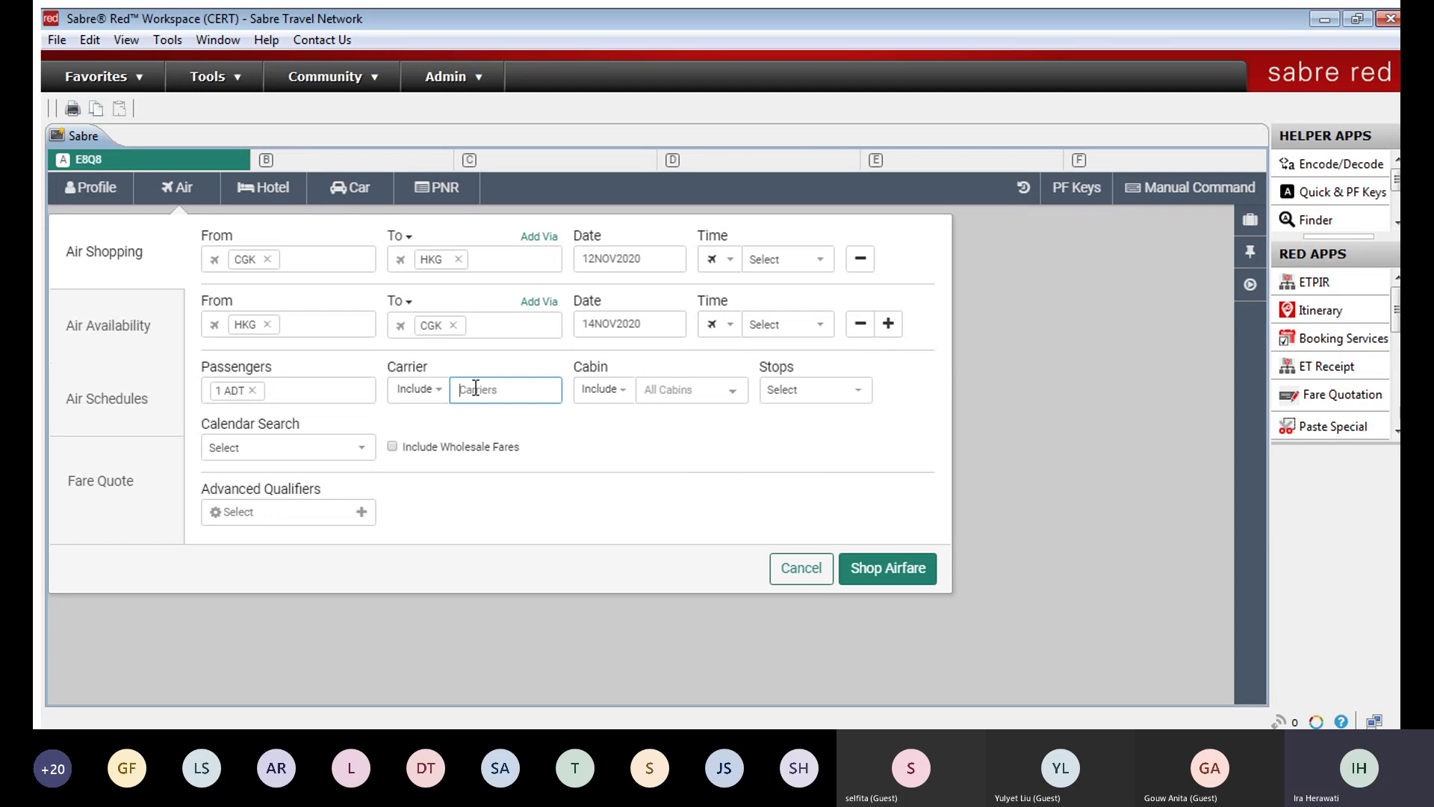
Step: Keep the carrier filter on Include and add Garuda Indonesia (GA) as a carrier
{"action": "left_click", "coordinate": [434, 390]}
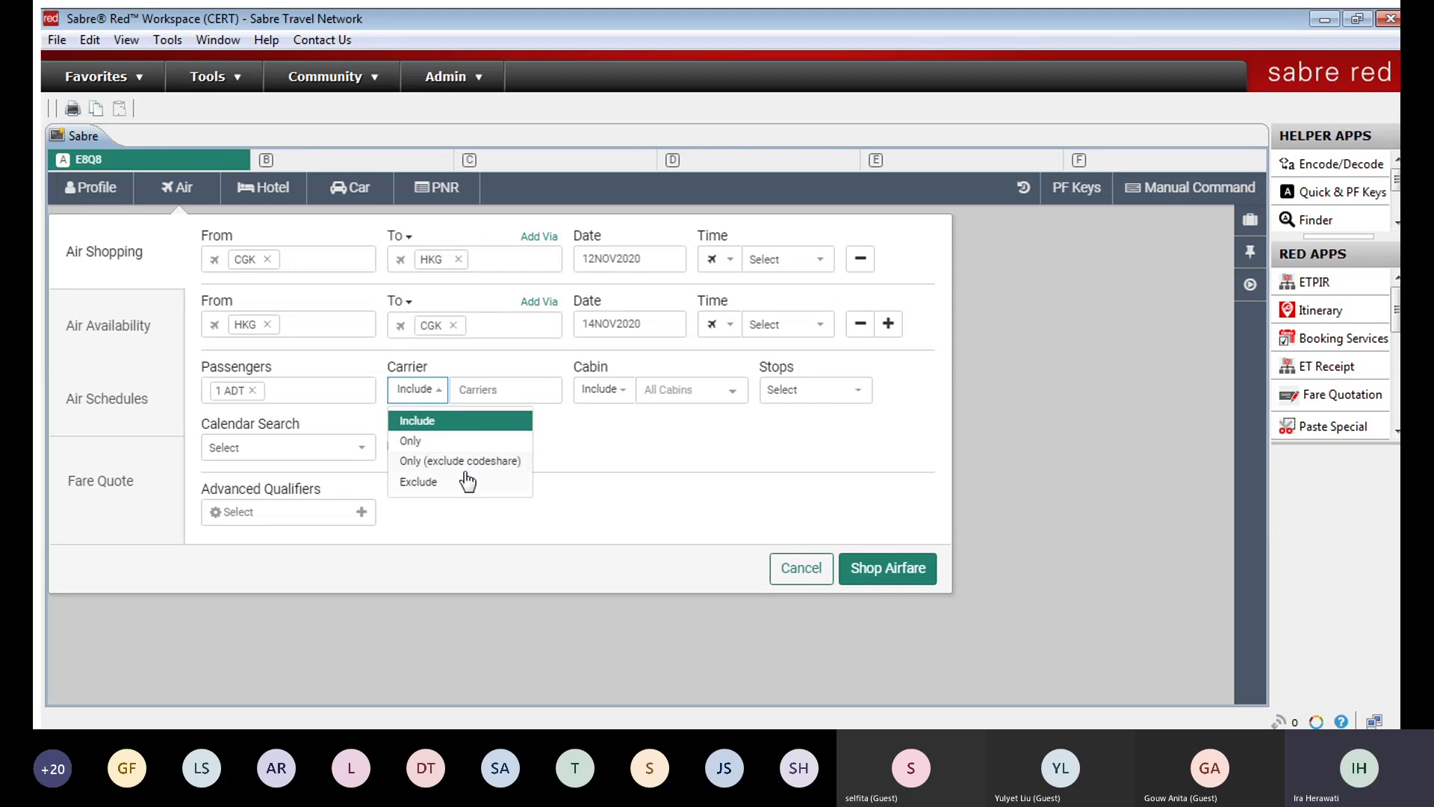
{"action": "left_click", "coordinate": [450, 441]}
{"action": "left_click", "coordinate": [432, 389]}
{"action": "left_click", "coordinate": [435, 420]}
{"action": "left_click", "coordinate": [490, 384]}
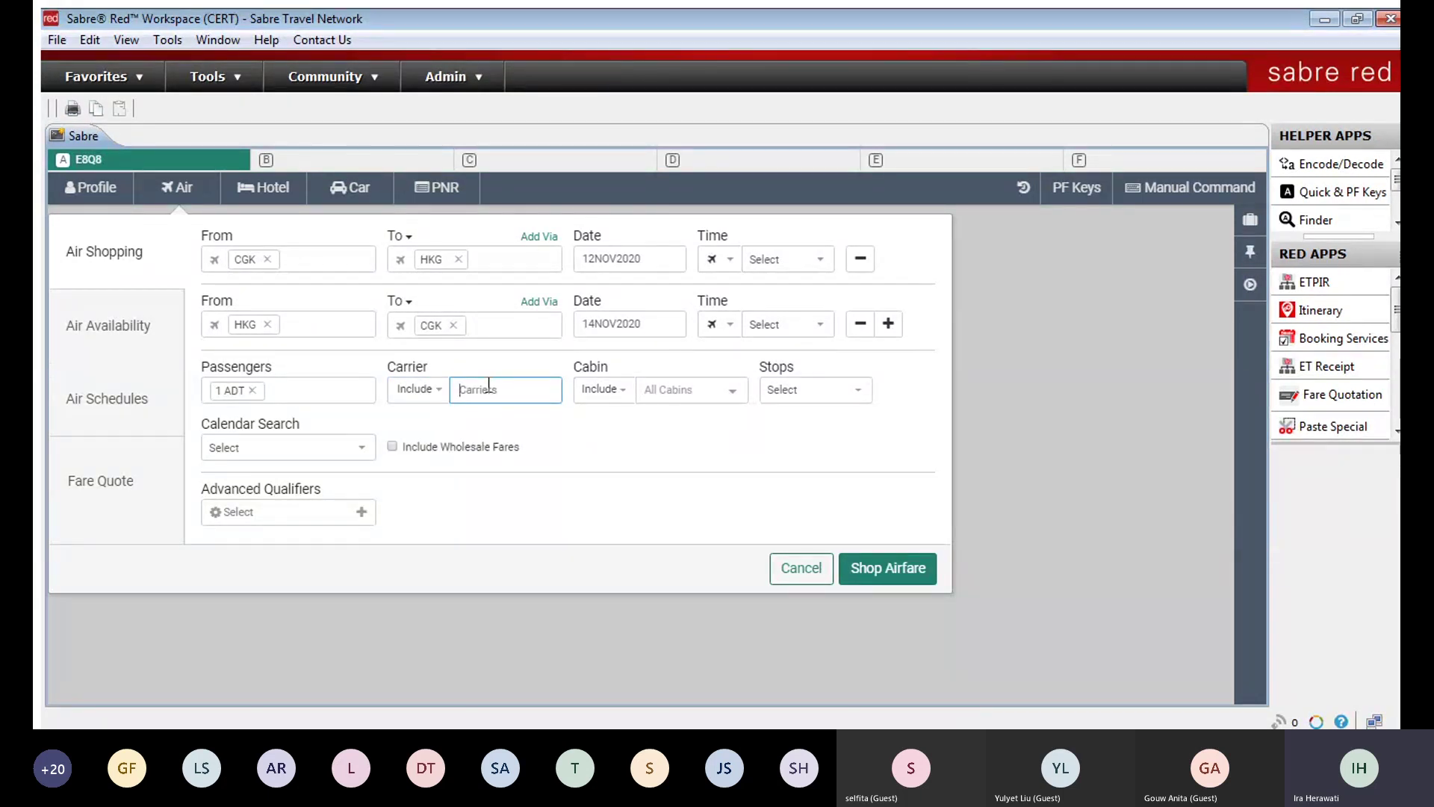
{"action": "type", "text": "ga"}
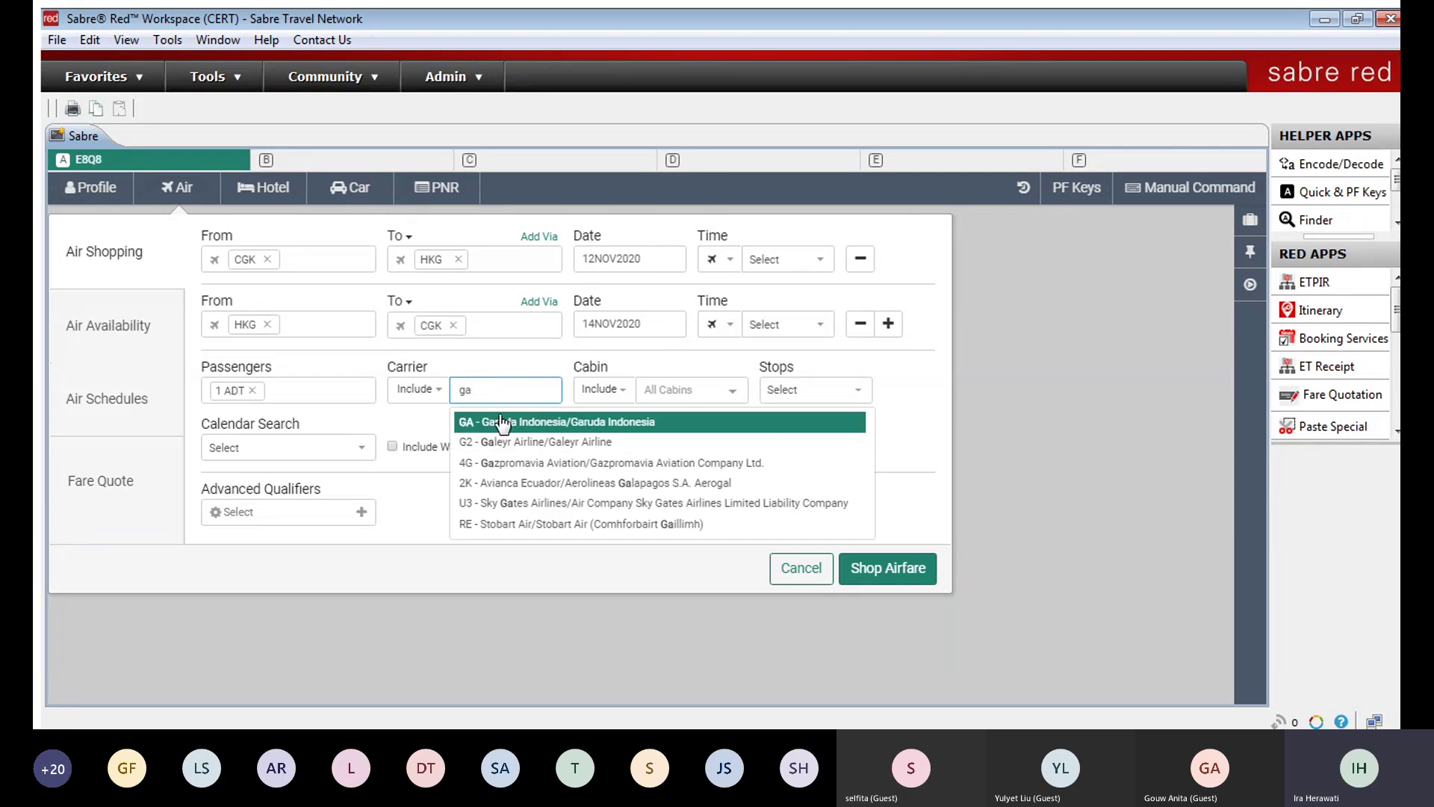
{"action": "left_click", "coordinate": [500, 423]}
Step: Add Singapore Airlines (SQ) and Silkair (MI), then remove both so only GA remains
{"action": "type", "text": "sq"}
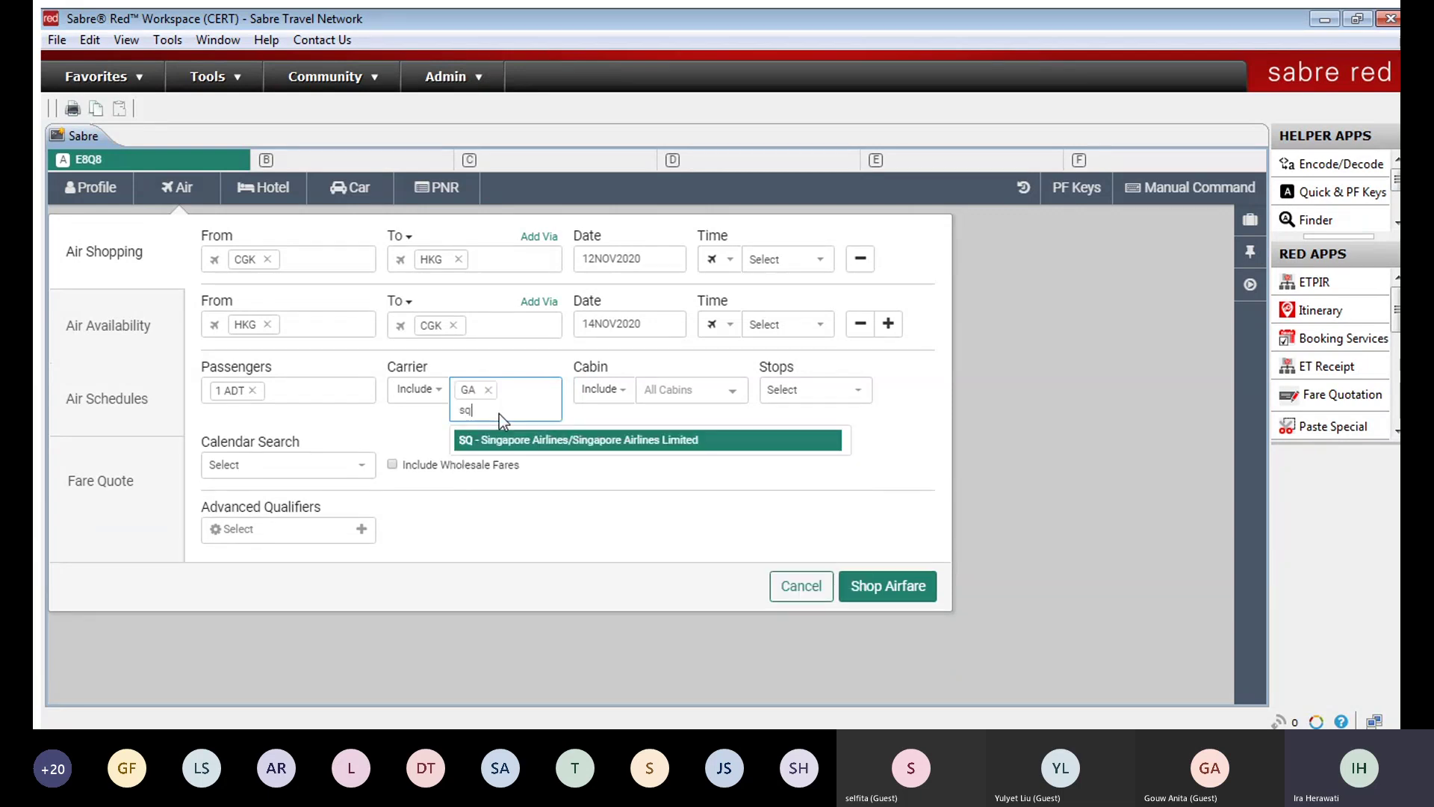
{"action": "left_click", "coordinate": [507, 430]}
{"action": "type", "text": "mi"}
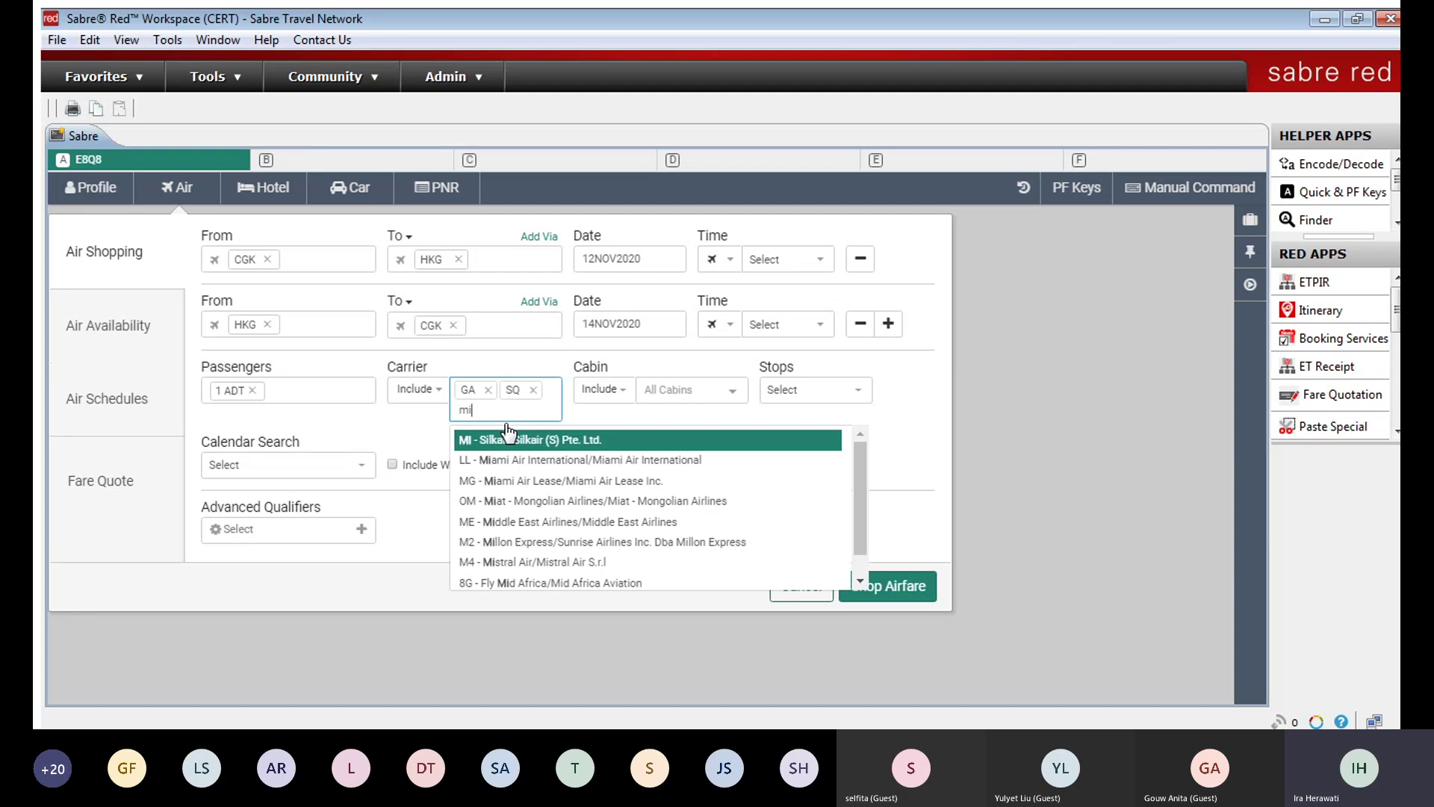
{"action": "left_click", "coordinate": [507, 437]}
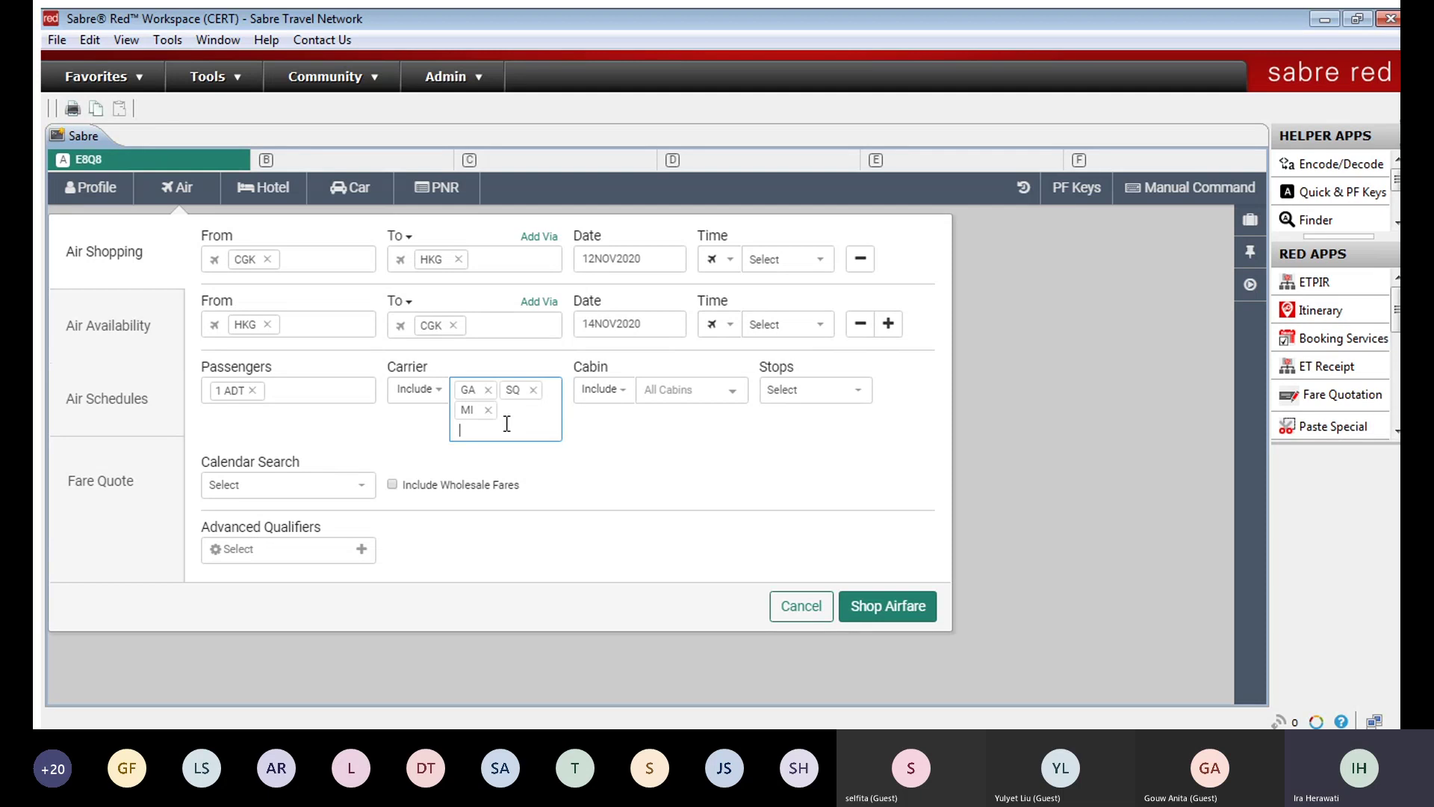
{"action": "left_click", "coordinate": [705, 389]}
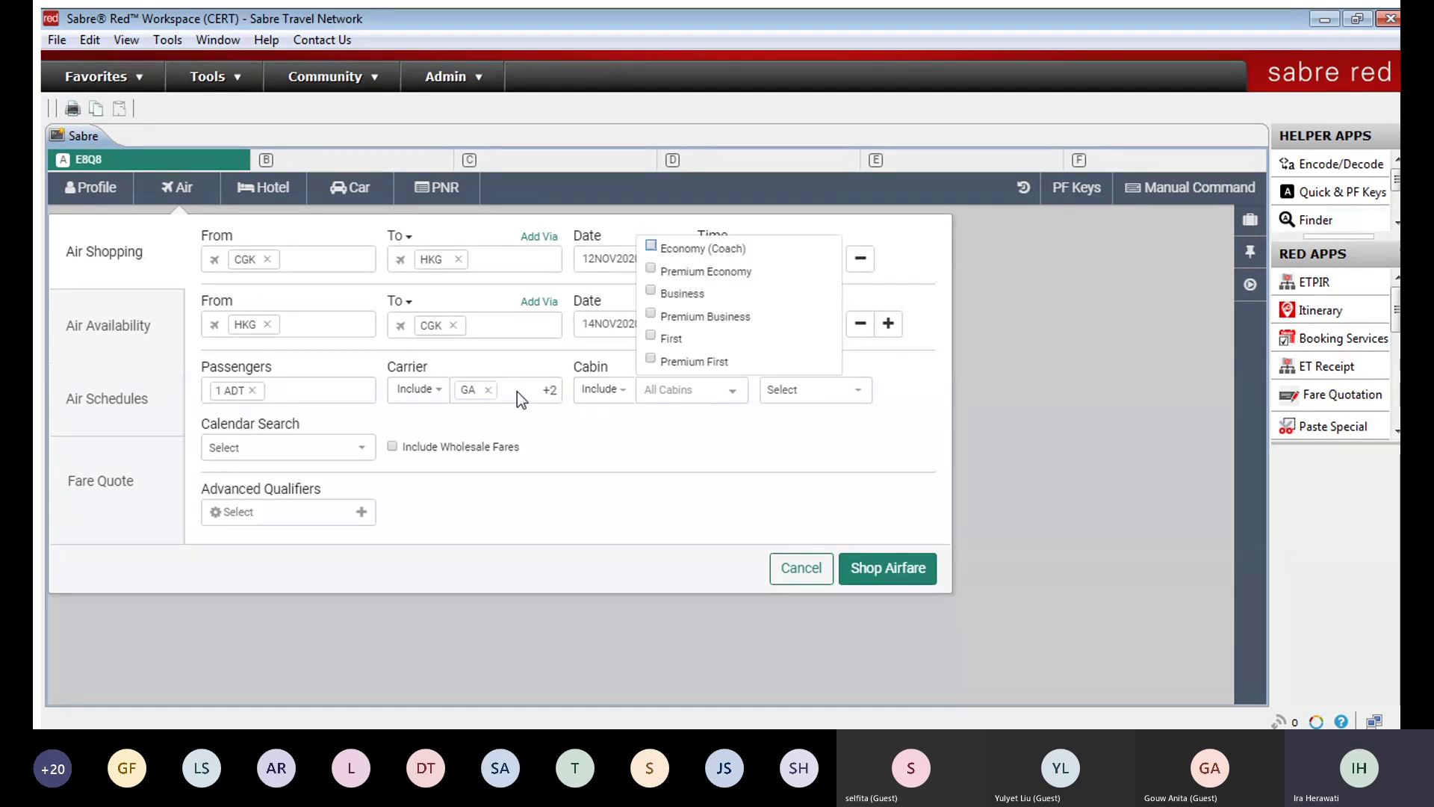
{"action": "left_click", "coordinate": [518, 392]}
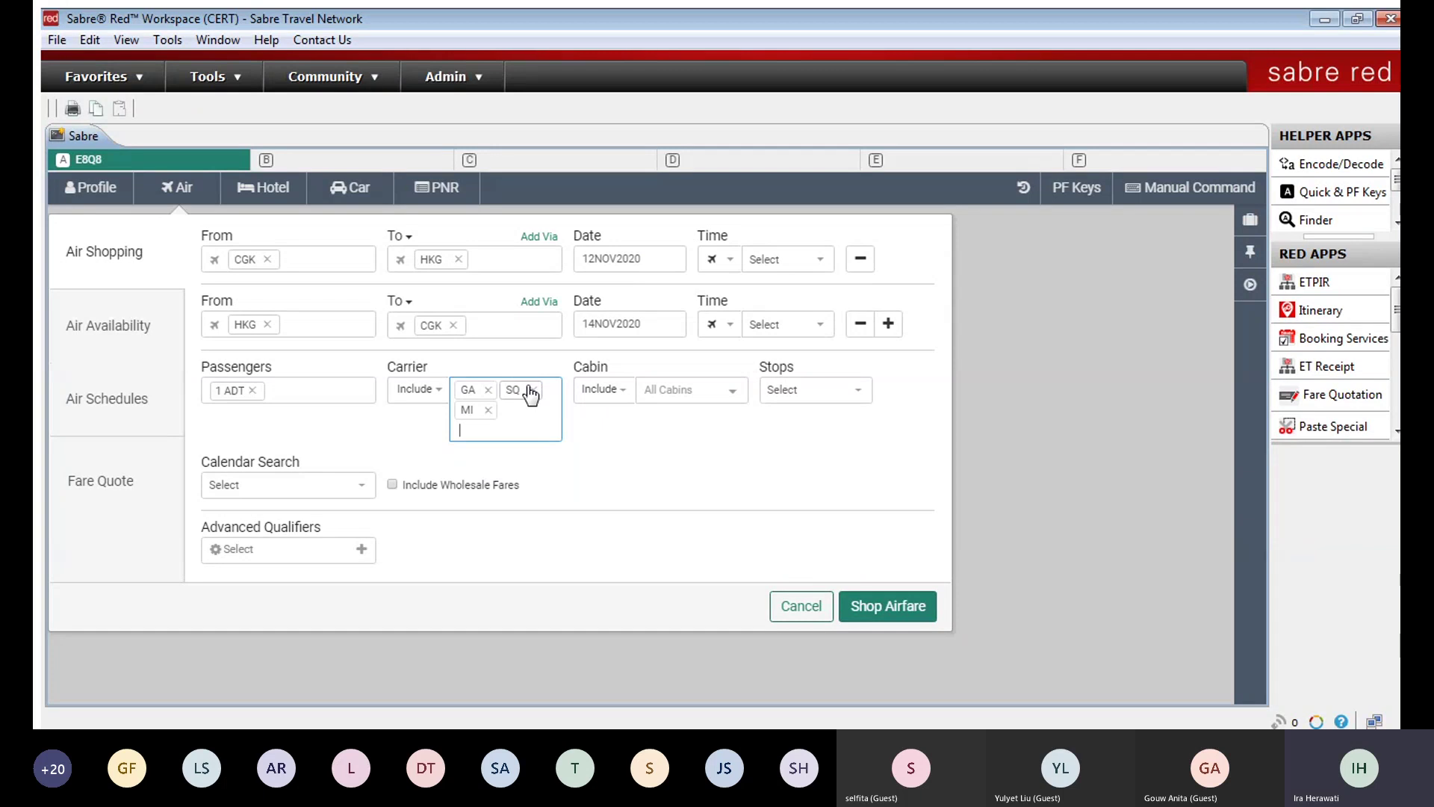
{"action": "left_click", "coordinate": [533, 389]}
{"action": "left_click", "coordinate": [532, 389]}
{"action": "left_click", "coordinate": [660, 390]}
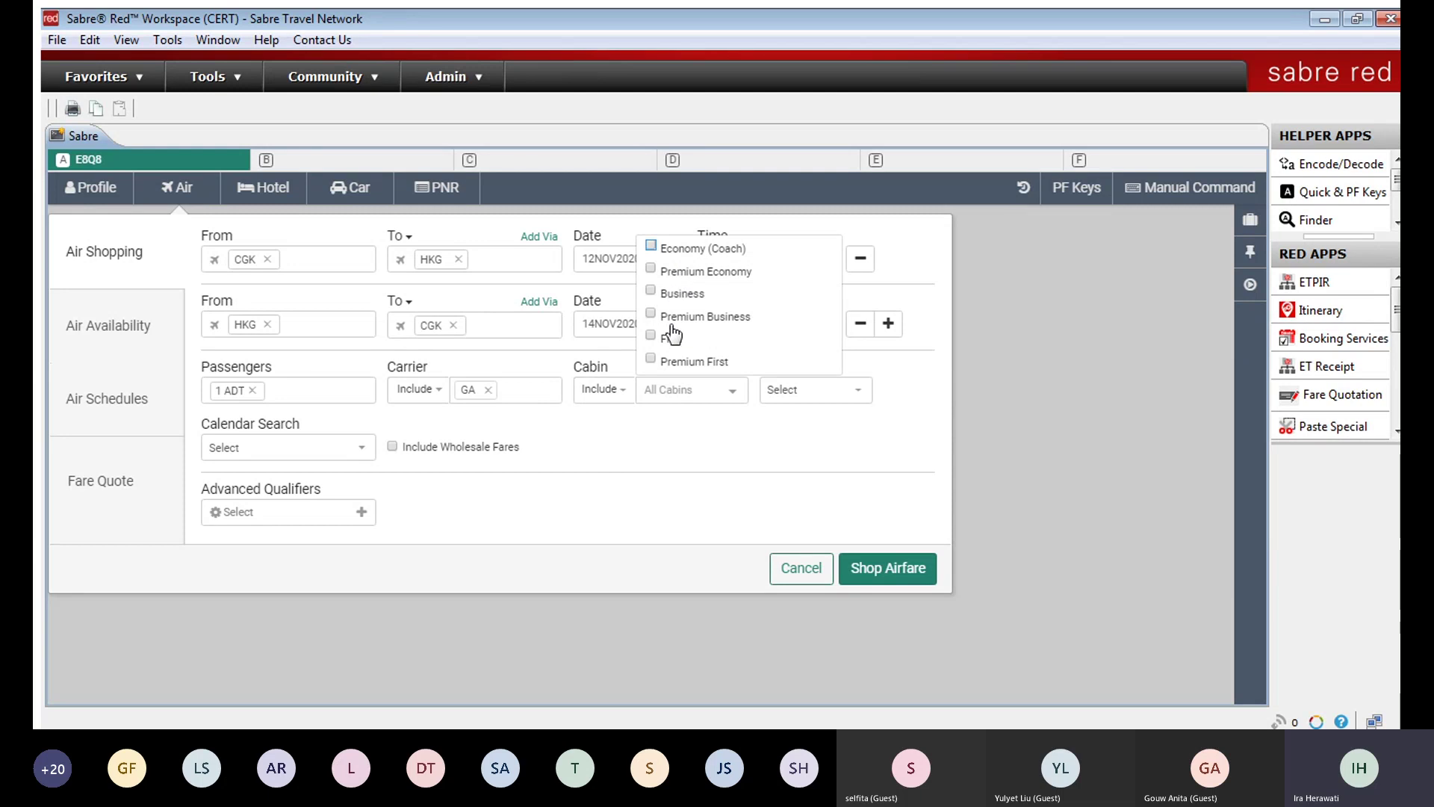
{"action": "left_click", "coordinate": [666, 385]}
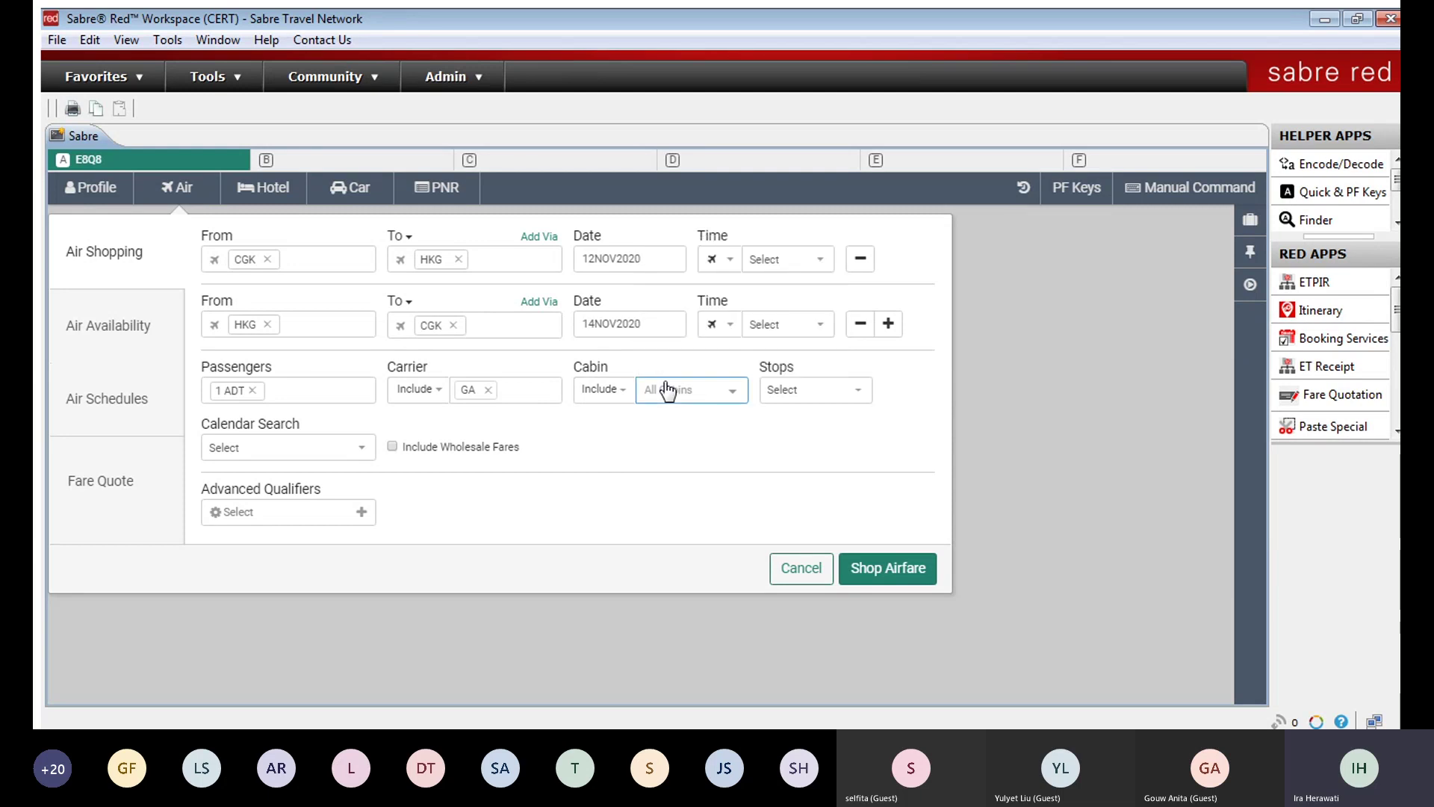
{"action": "left_click", "coordinate": [788, 389]}
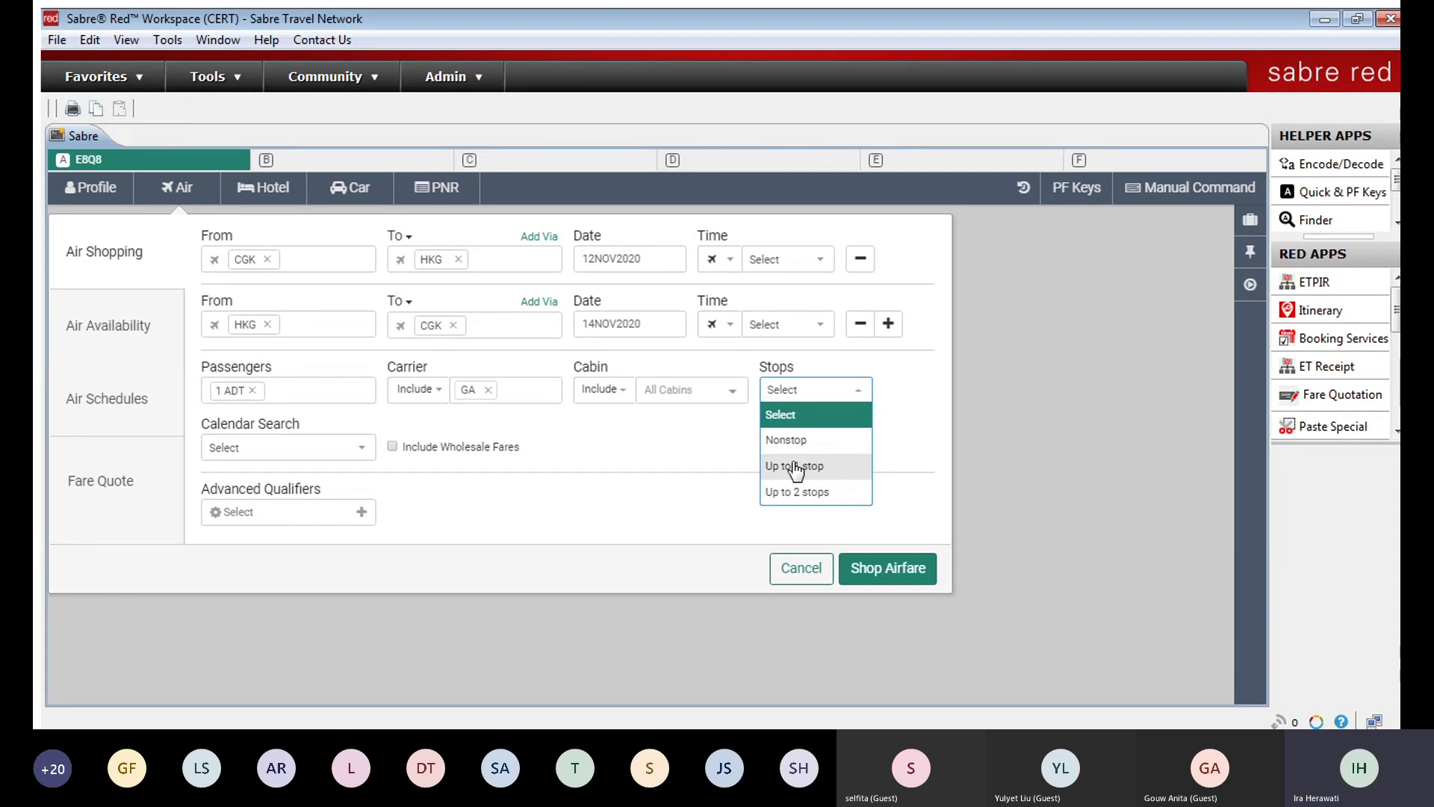
{"action": "left_click", "coordinate": [782, 389]}
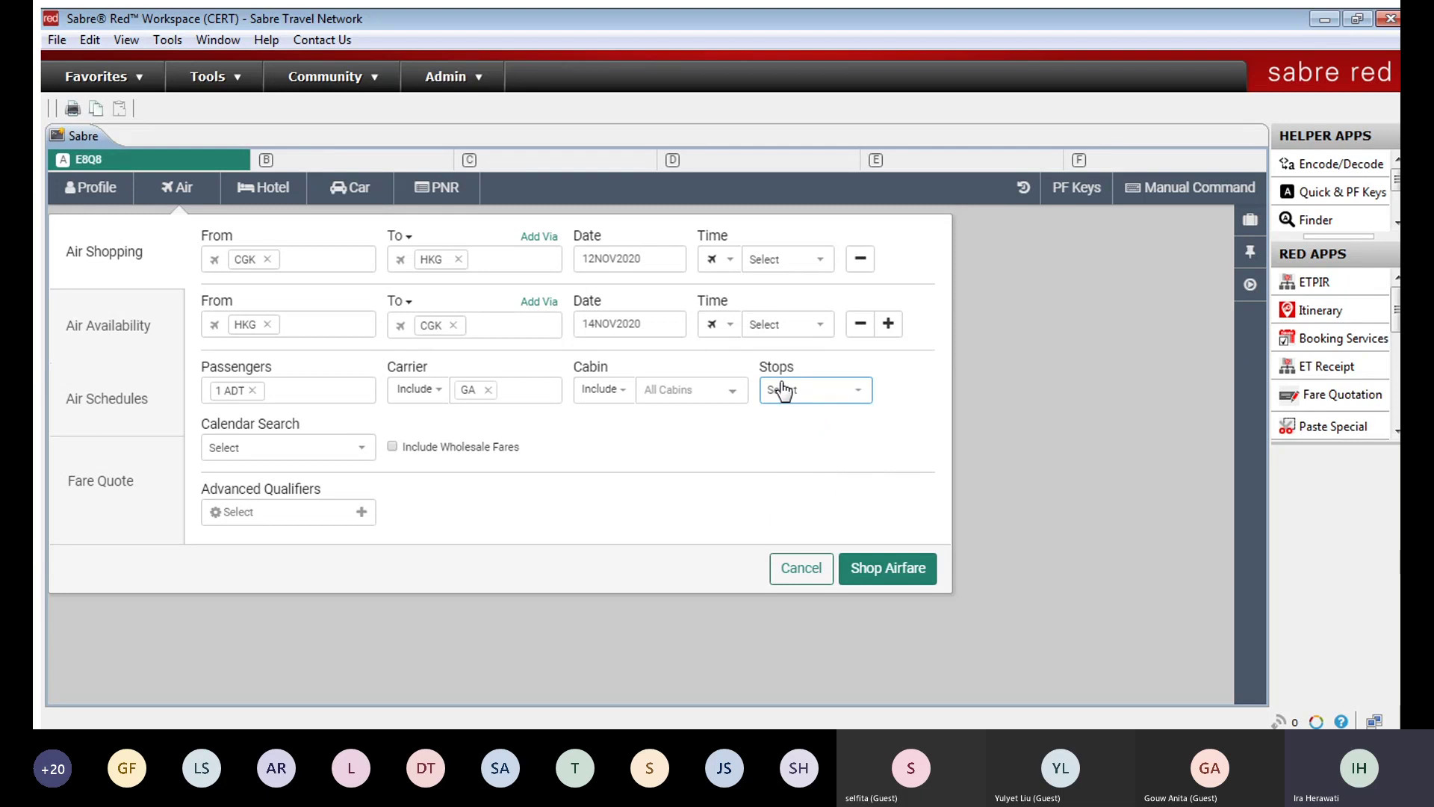
{"action": "left_click", "coordinate": [298, 453]}
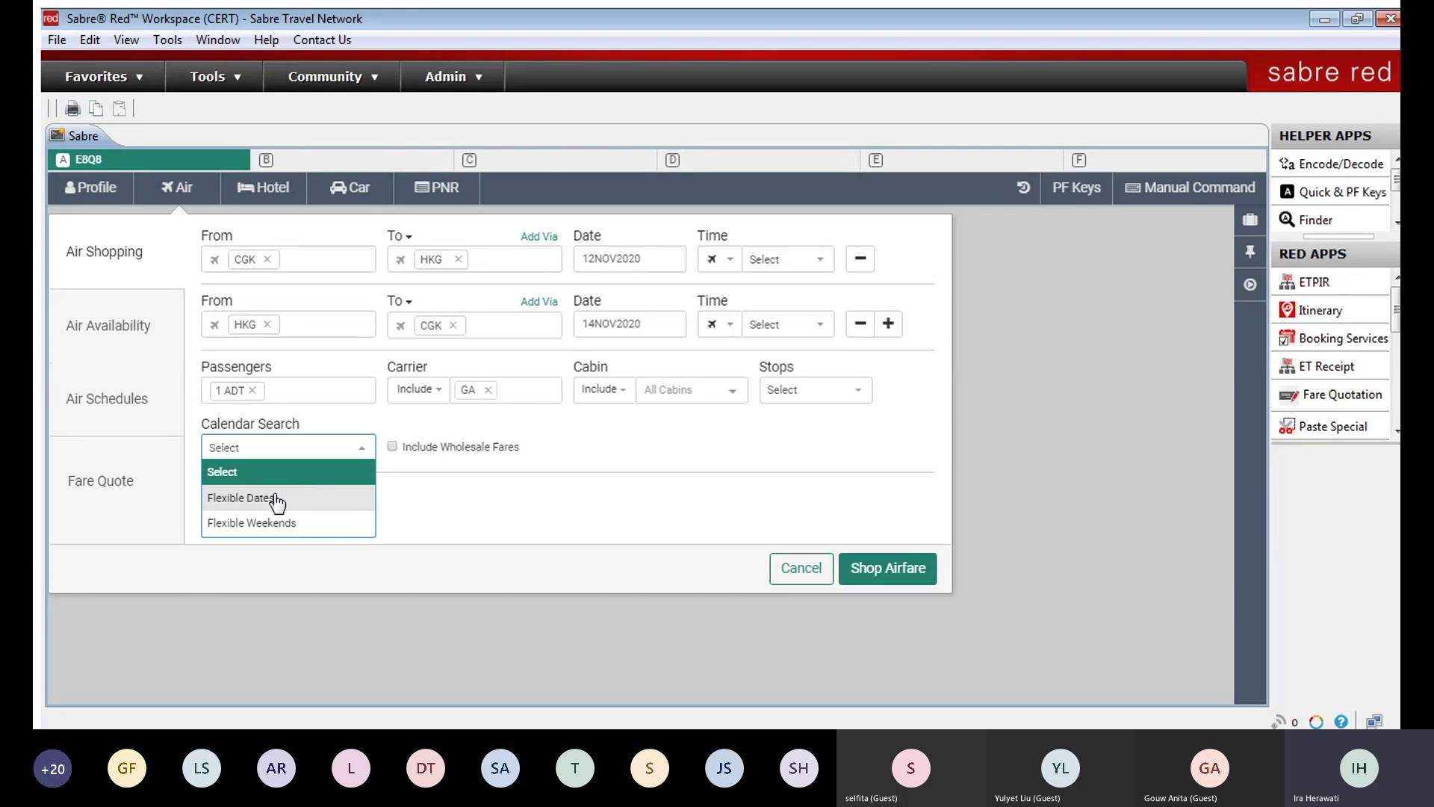
{"action": "left_click", "coordinate": [276, 499]}
{"action": "left_click", "coordinate": [312, 449]}
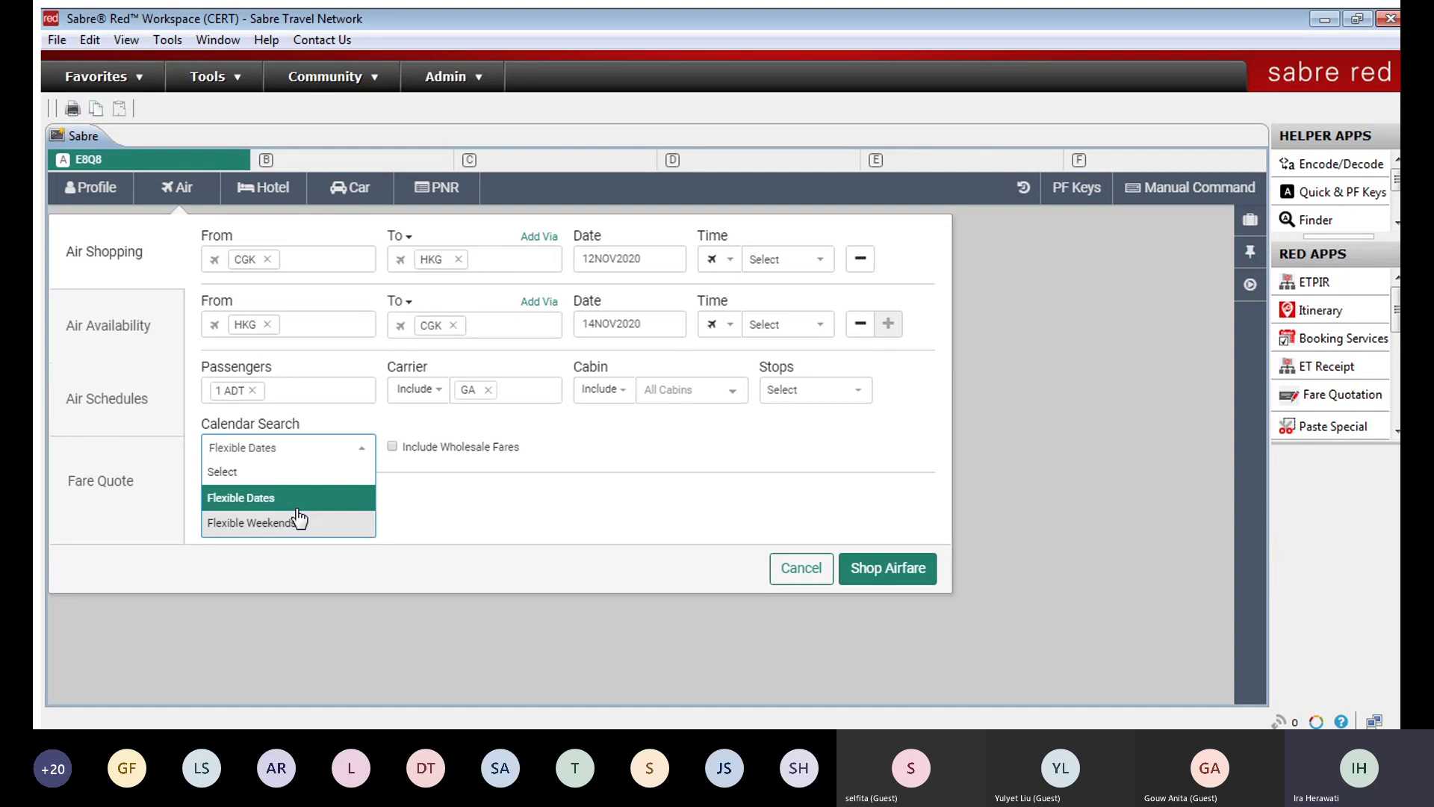
{"action": "left_click", "coordinate": [307, 472]}
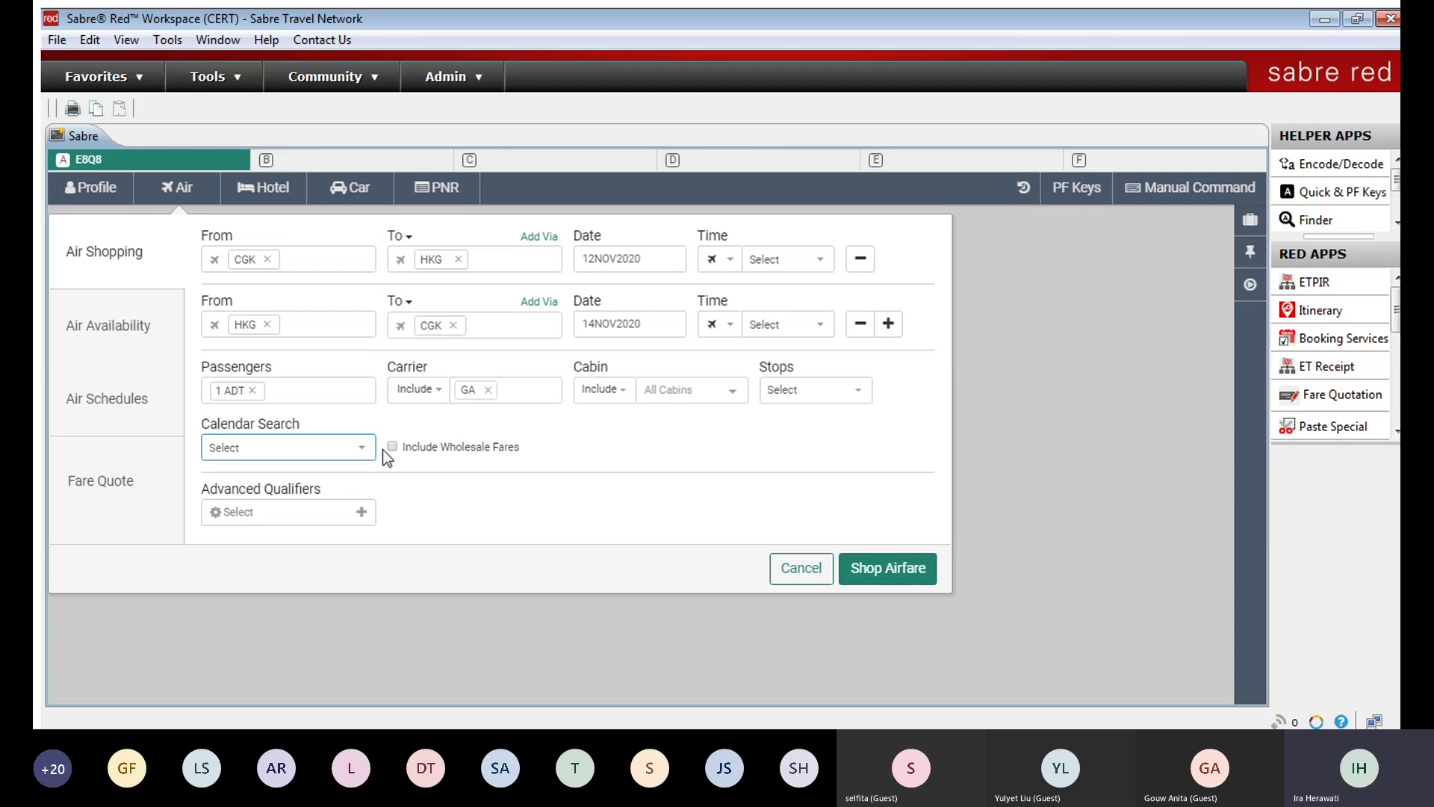
{"action": "left_click", "coordinate": [277, 505]}
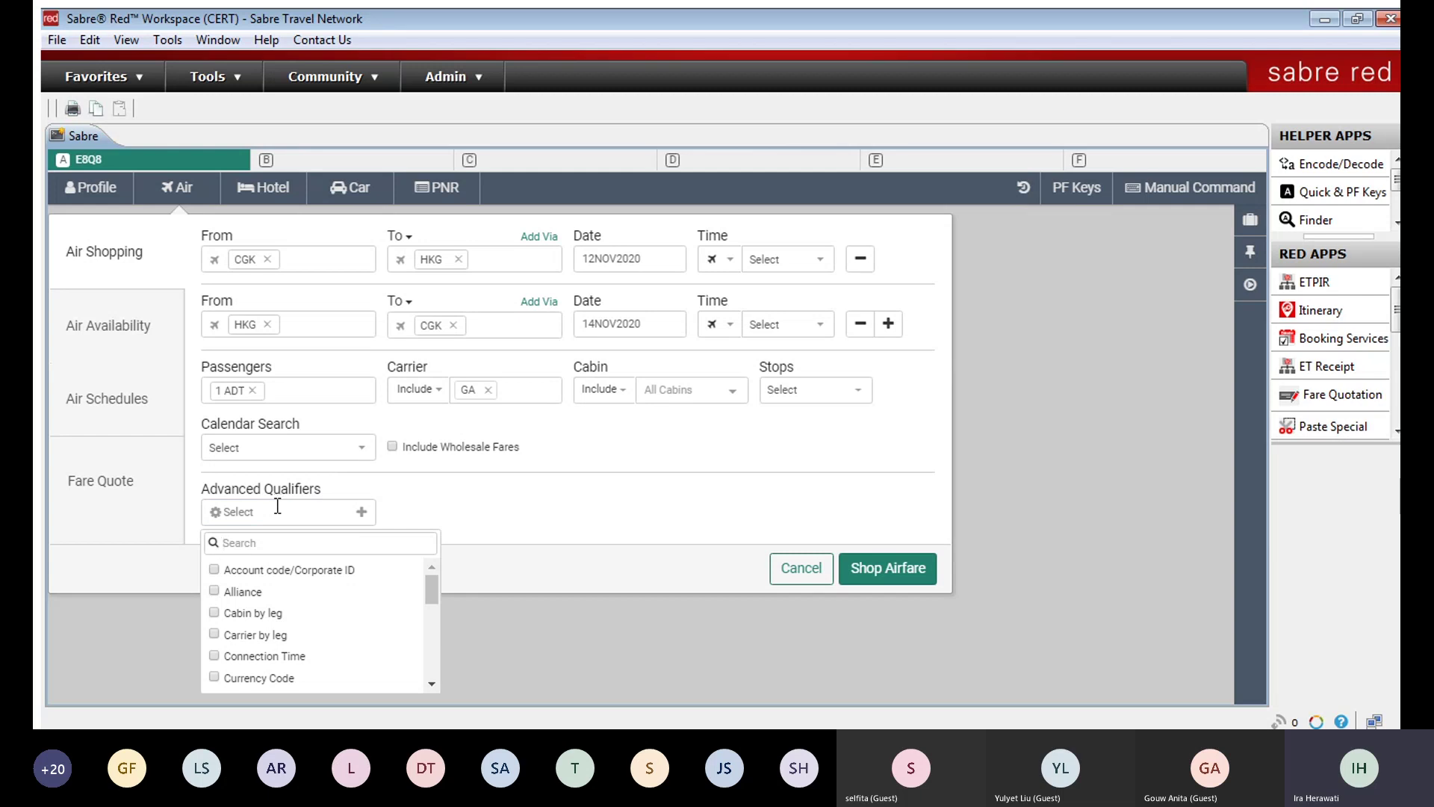
{"action": "left_click", "coordinate": [276, 570]}
{"action": "left_click", "coordinate": [502, 495]}
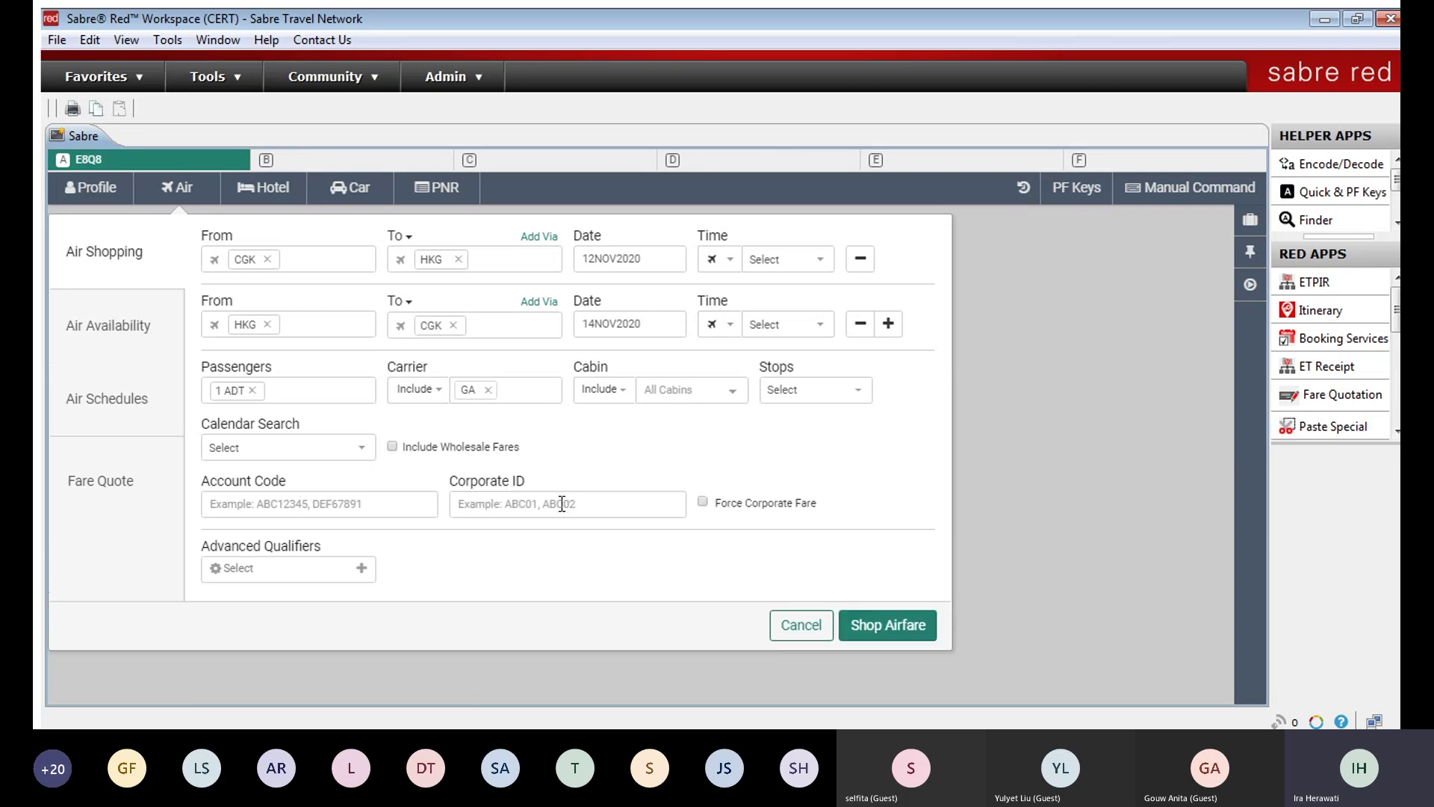
{"action": "left_click", "coordinate": [323, 560]}
{"action": "left_click", "coordinate": [304, 431]}
{"action": "left_click", "coordinate": [677, 454]}
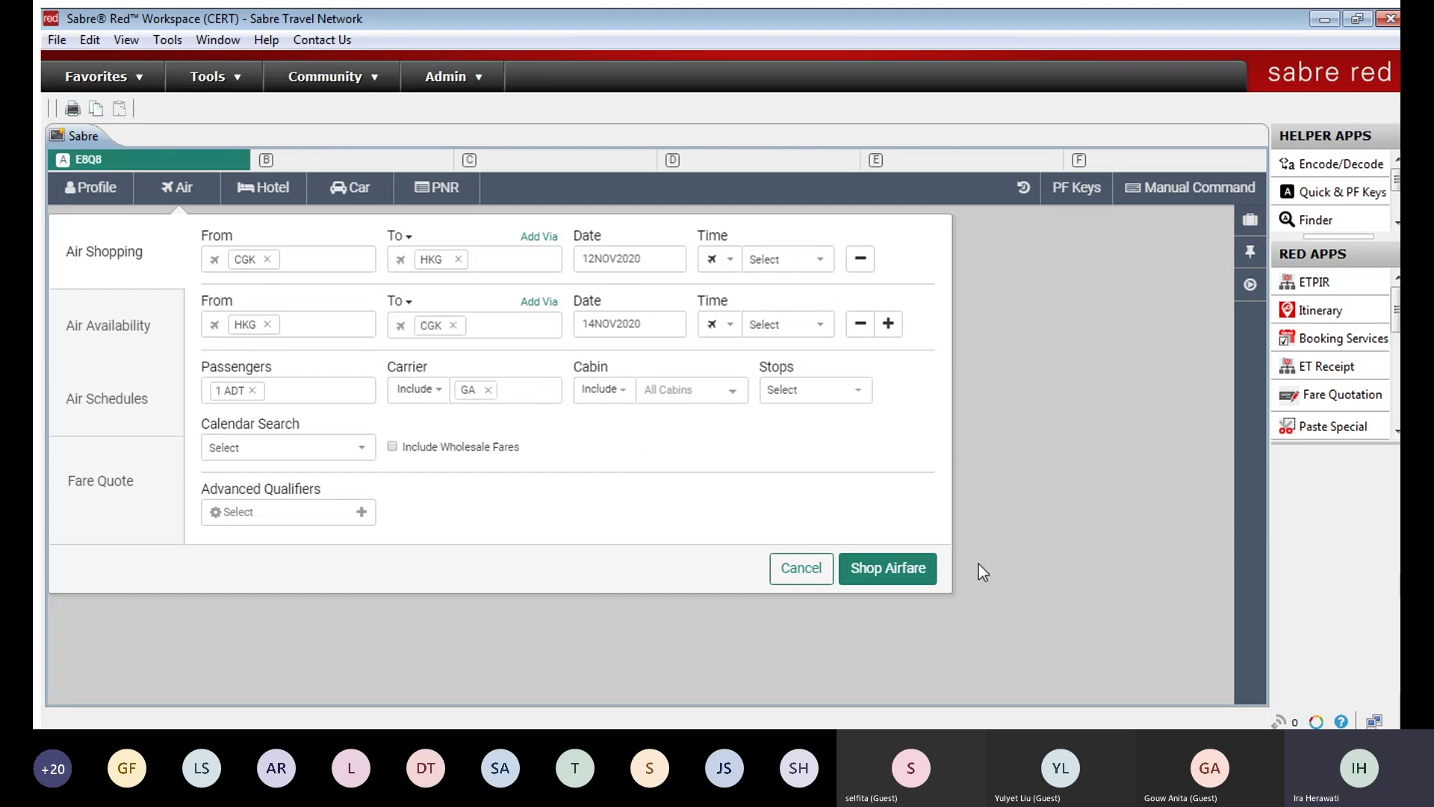
Step: Shop the airfare to list Garuda options from IDR 4525300 and expand the Fare Trend/Travel Seasonality strip
{"action": "left_click", "coordinate": [874, 569]}
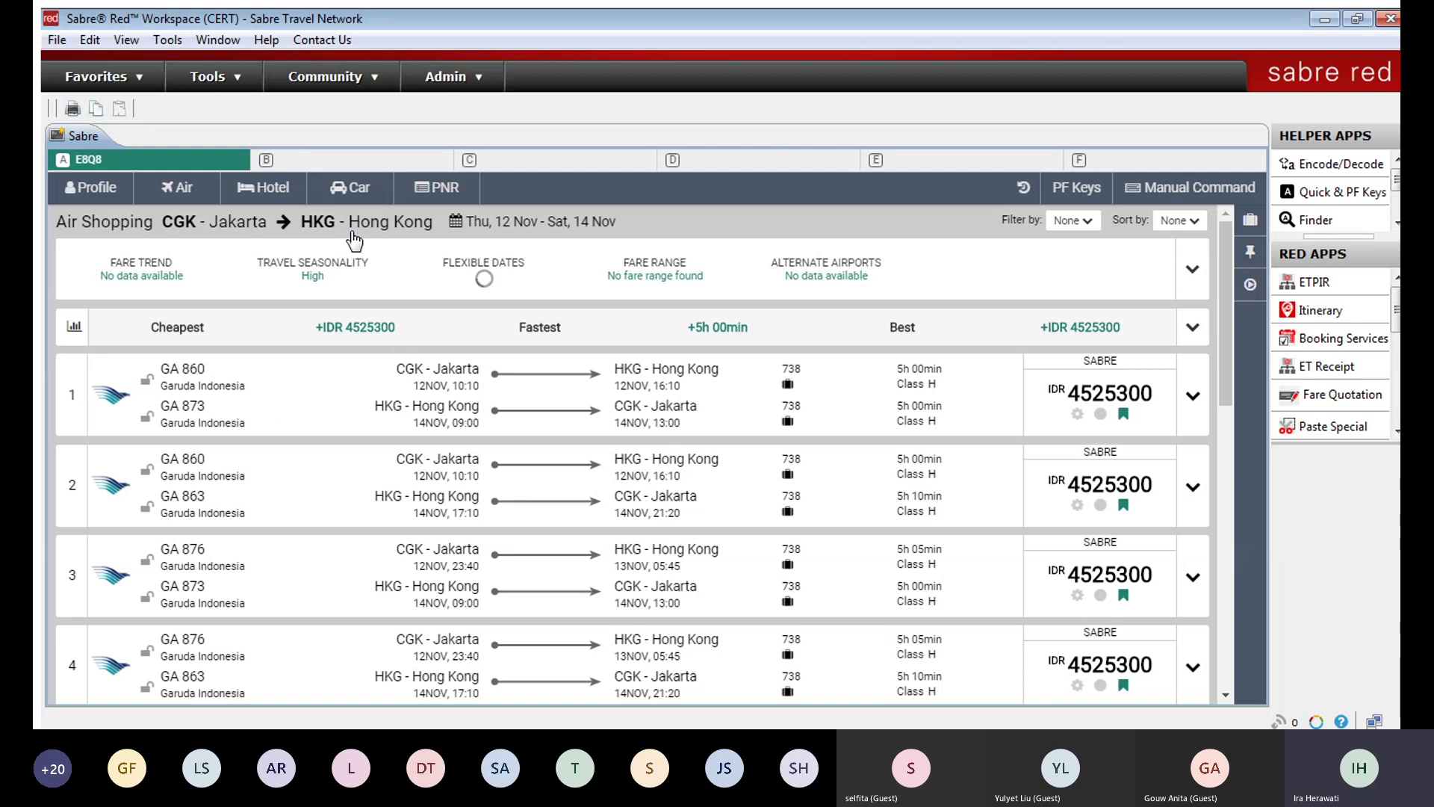
{"action": "left_click", "coordinate": [276, 221]}
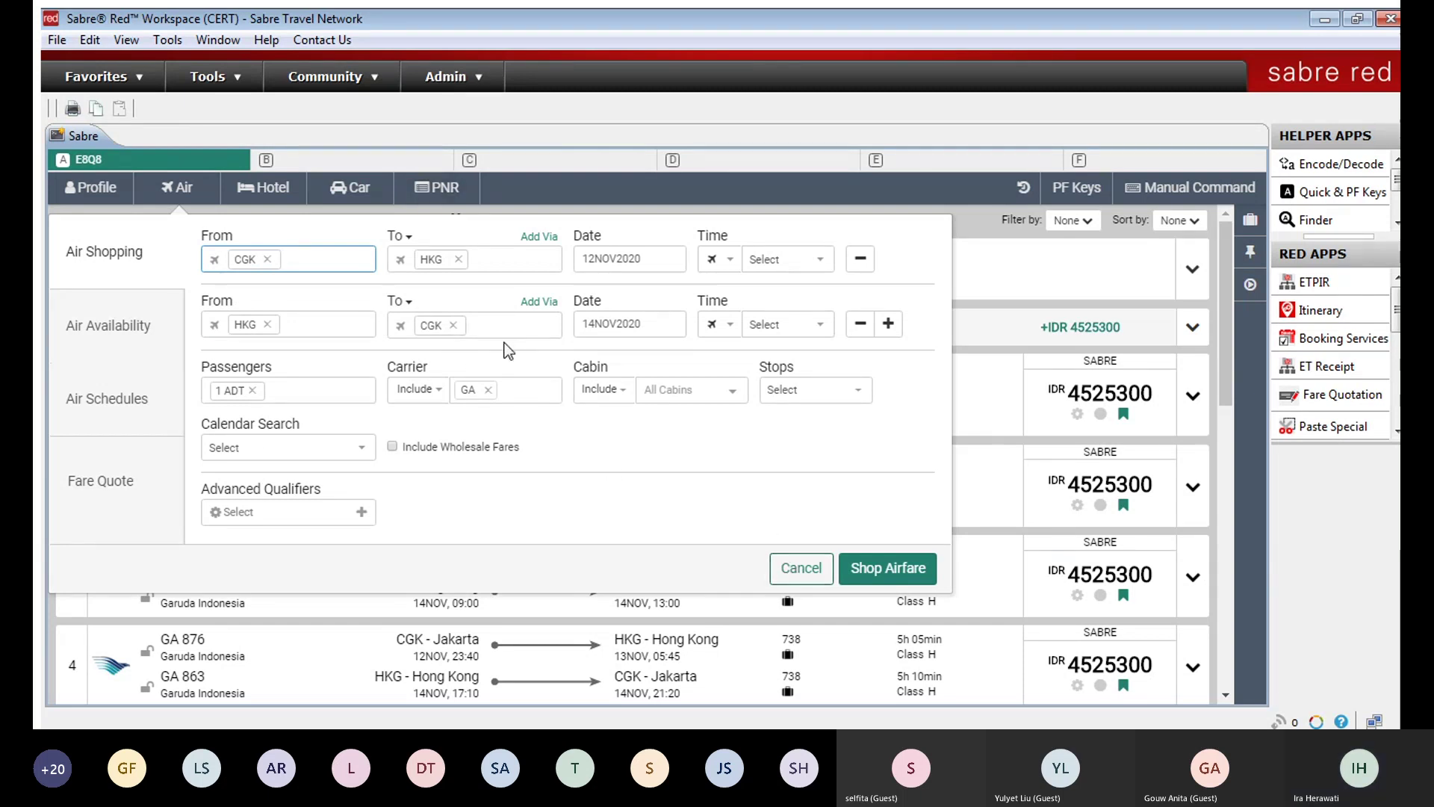
{"action": "left_click", "coordinate": [800, 565]}
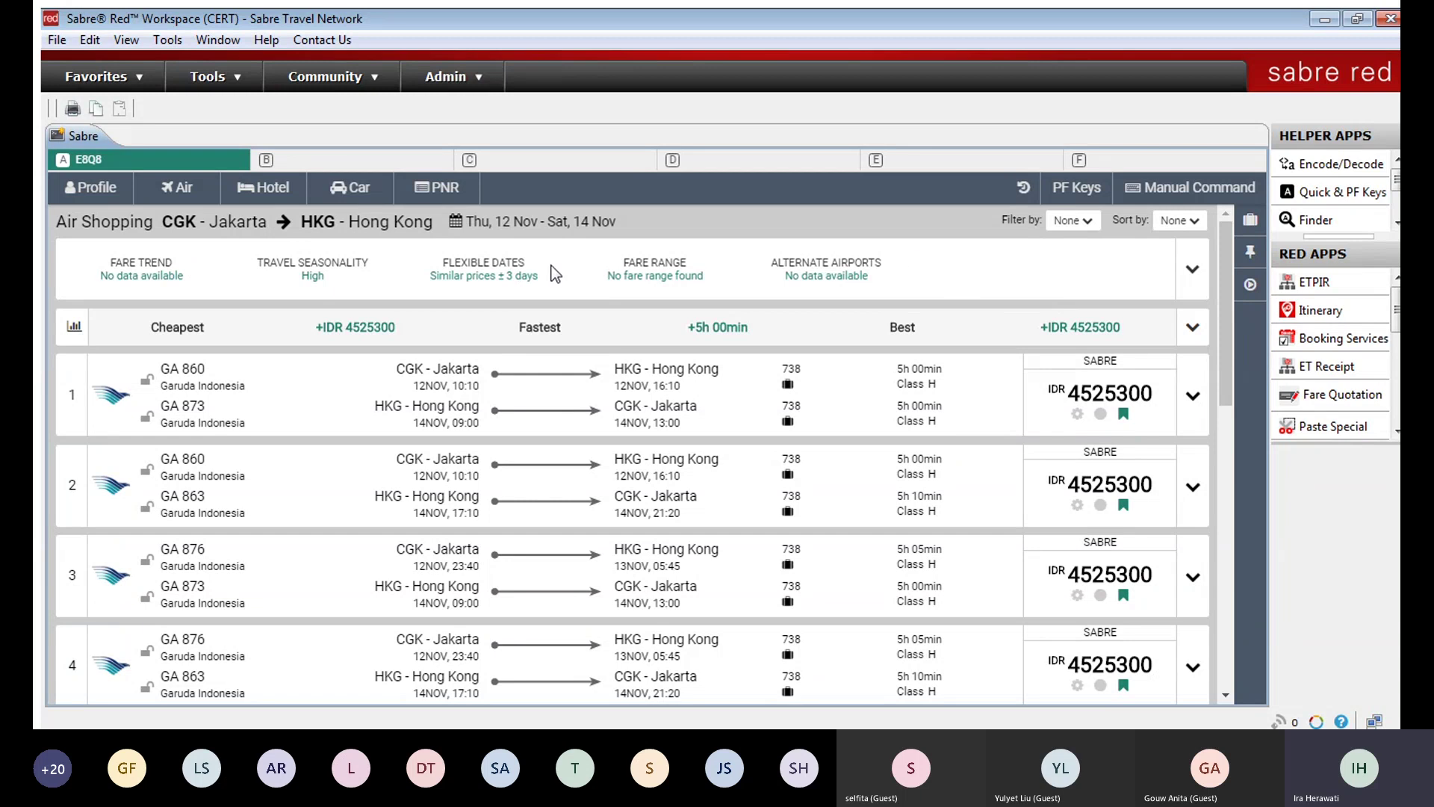
{"action": "left_click", "coordinate": [1183, 261]}
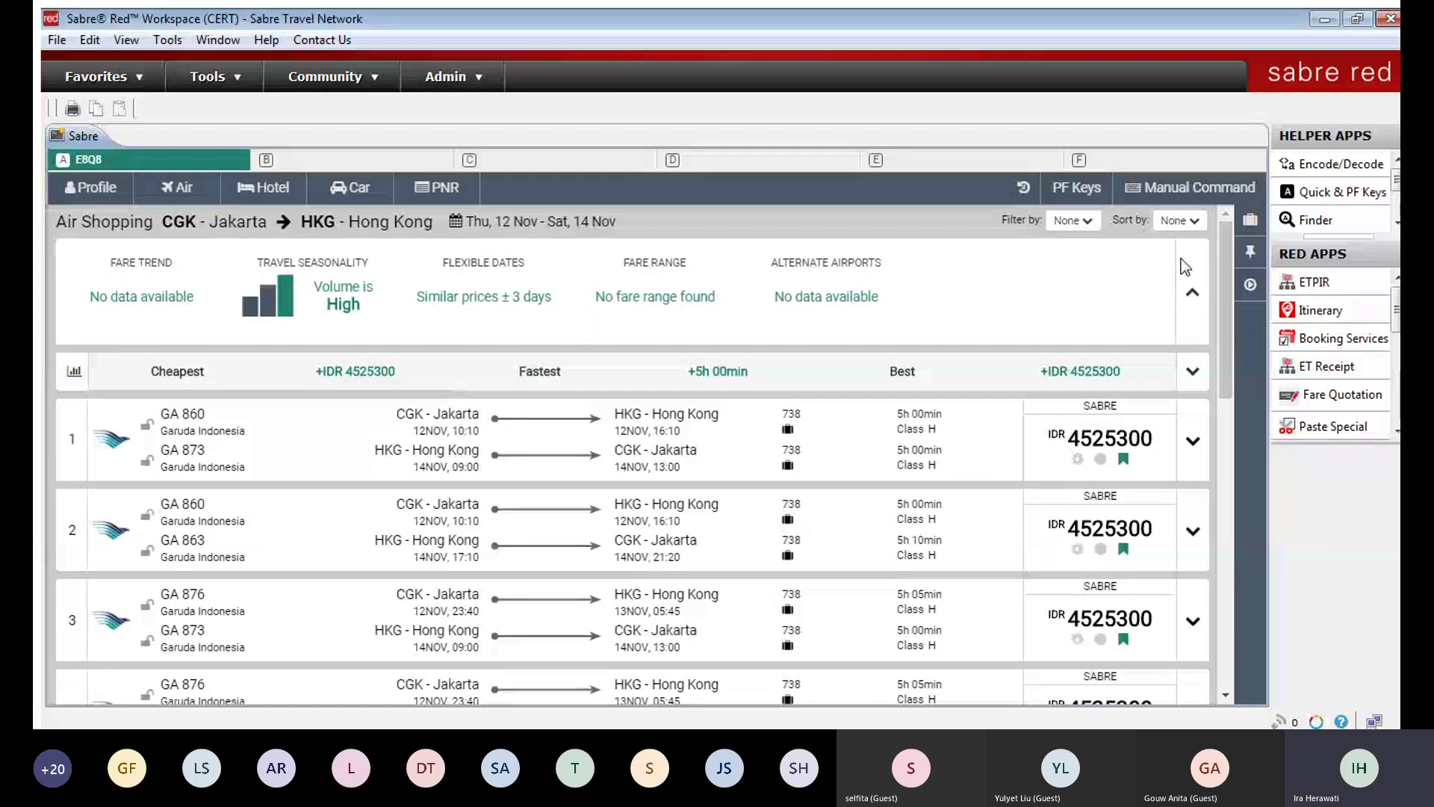
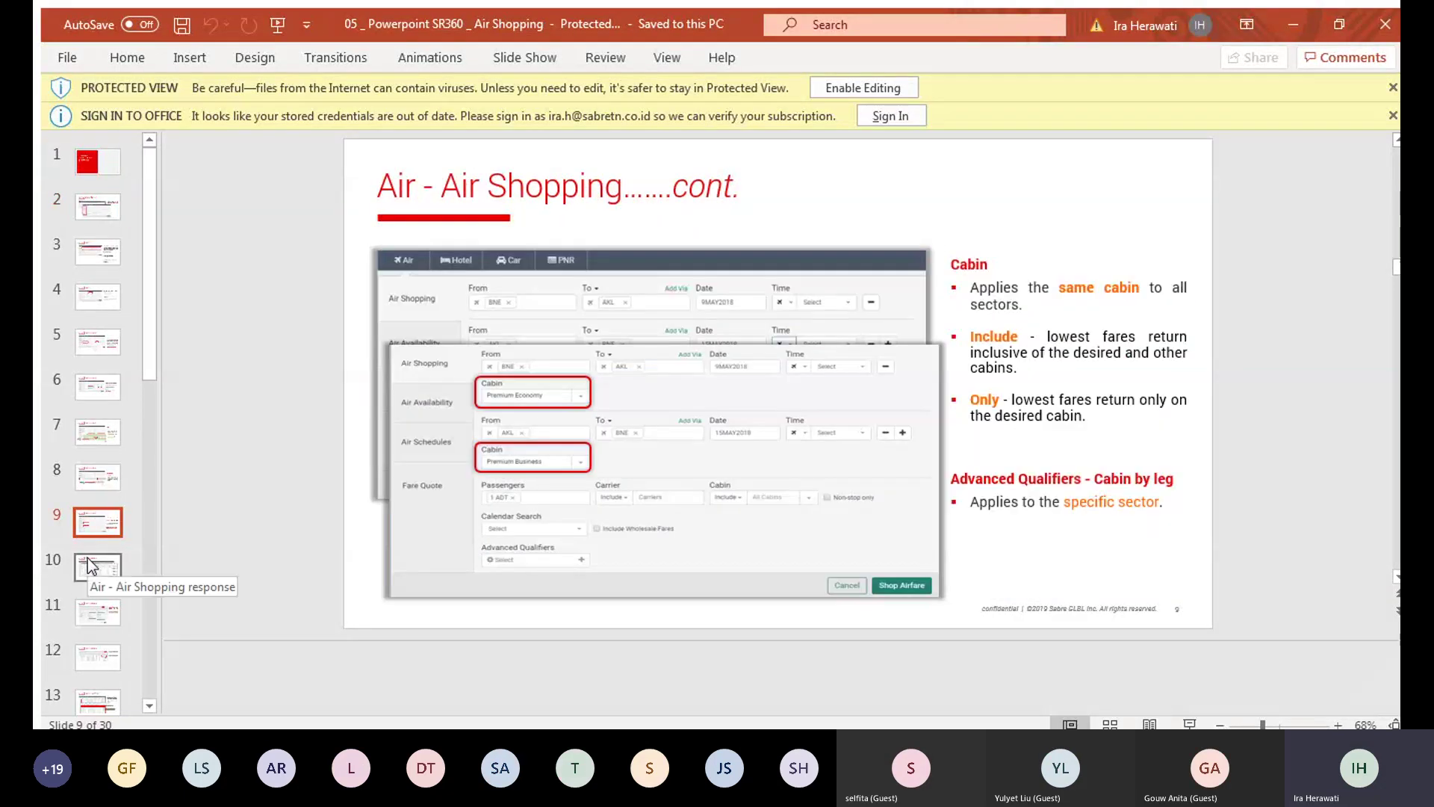
Step: View slide 11 on filtering search results, then slide 10 with the flight results
{"action": "scroll", "coordinate": [87, 557], "scroll_direction": "down", "scroll_amount": 1}
{"action": "left_click", "coordinate": [87, 558]}
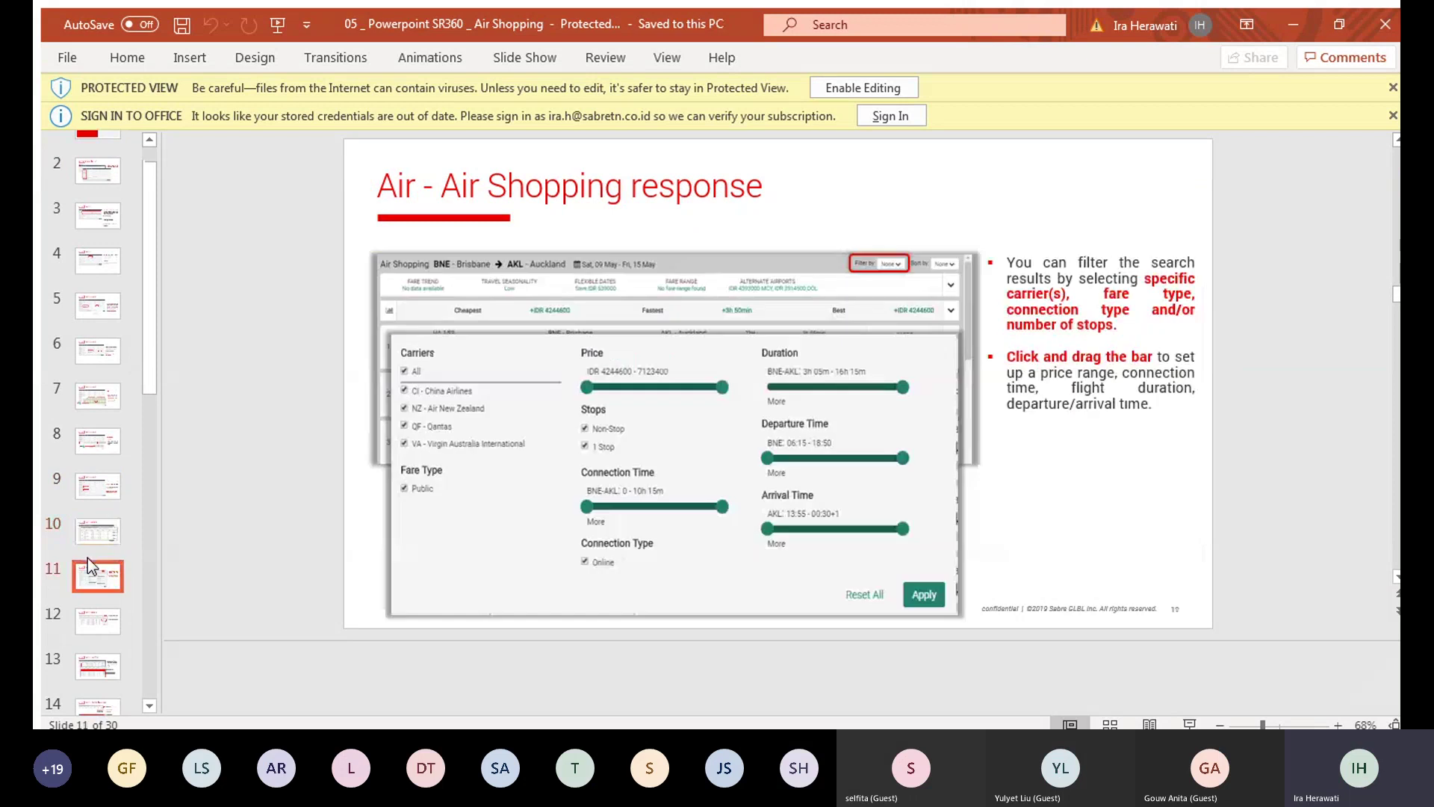
{"action": "left_click", "coordinate": [100, 533]}
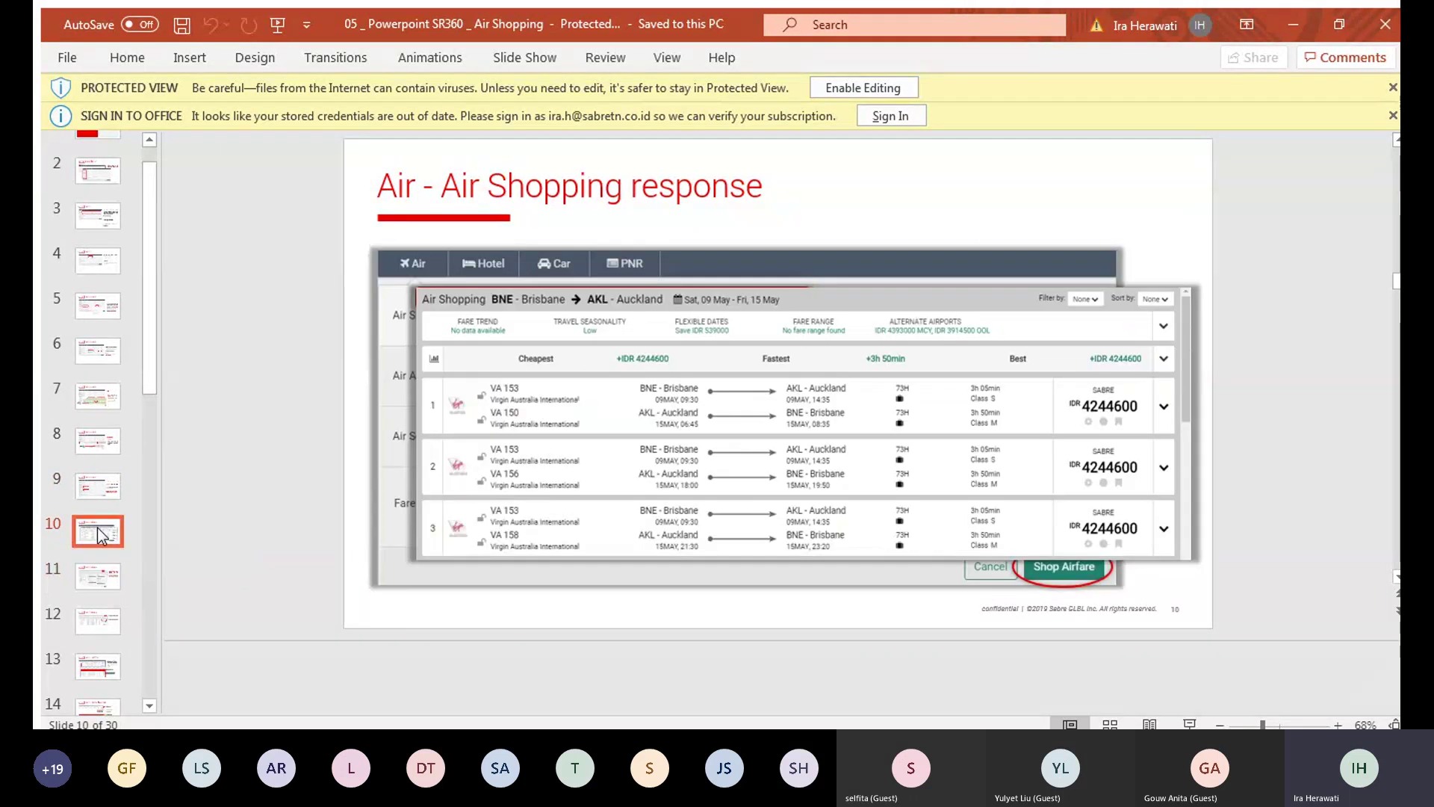
Step: View slide 14, then settle on slide 15, 'Decision Support bar - Fare Trend Widget'
{"action": "scroll", "coordinate": [97, 567], "scroll_direction": "down", "scroll_amount": 2}
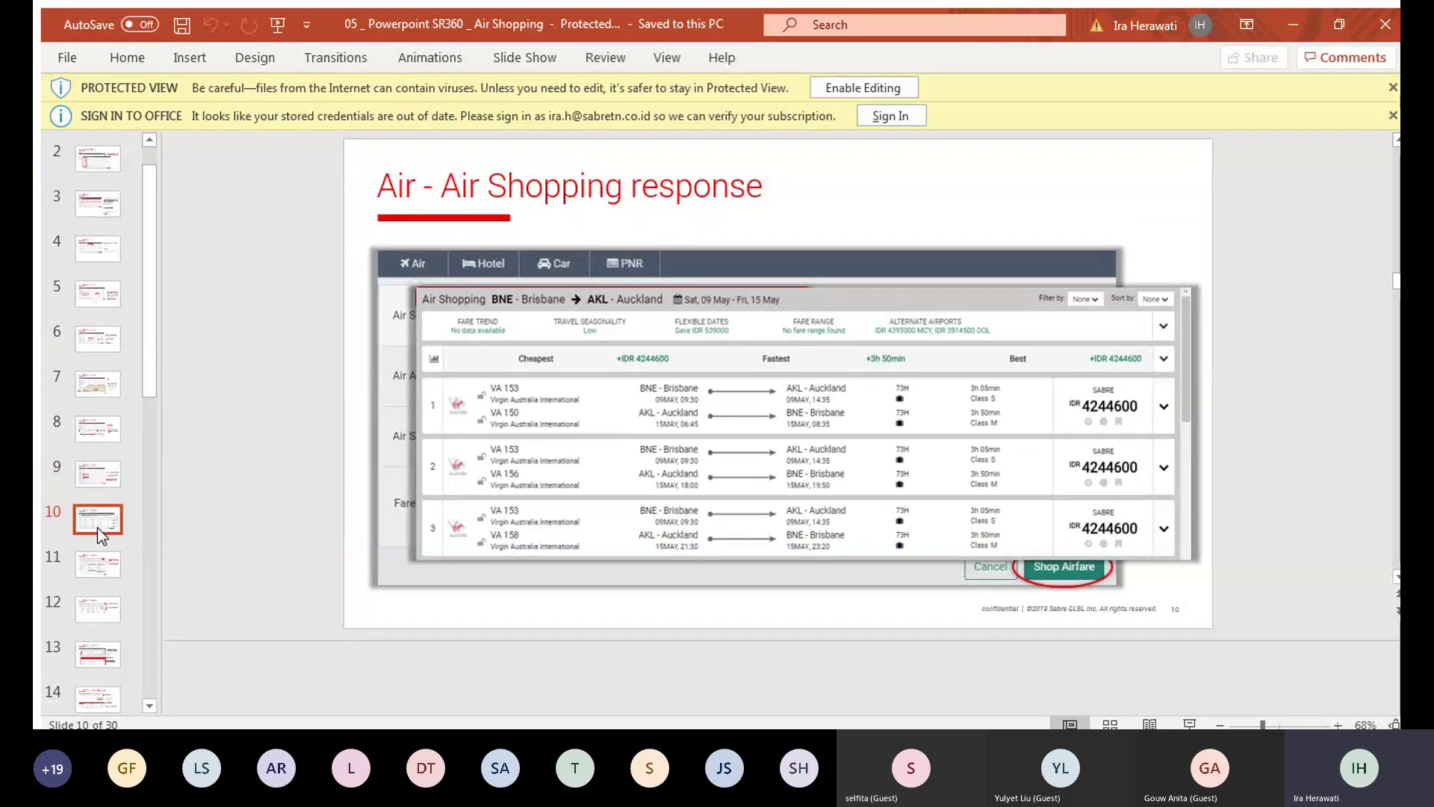
{"action": "left_click", "coordinate": [115, 669]}
{"action": "scroll", "coordinate": [104, 672], "scroll_direction": "down", "scroll_amount": 1}
{"action": "left_click", "coordinate": [99, 686]}
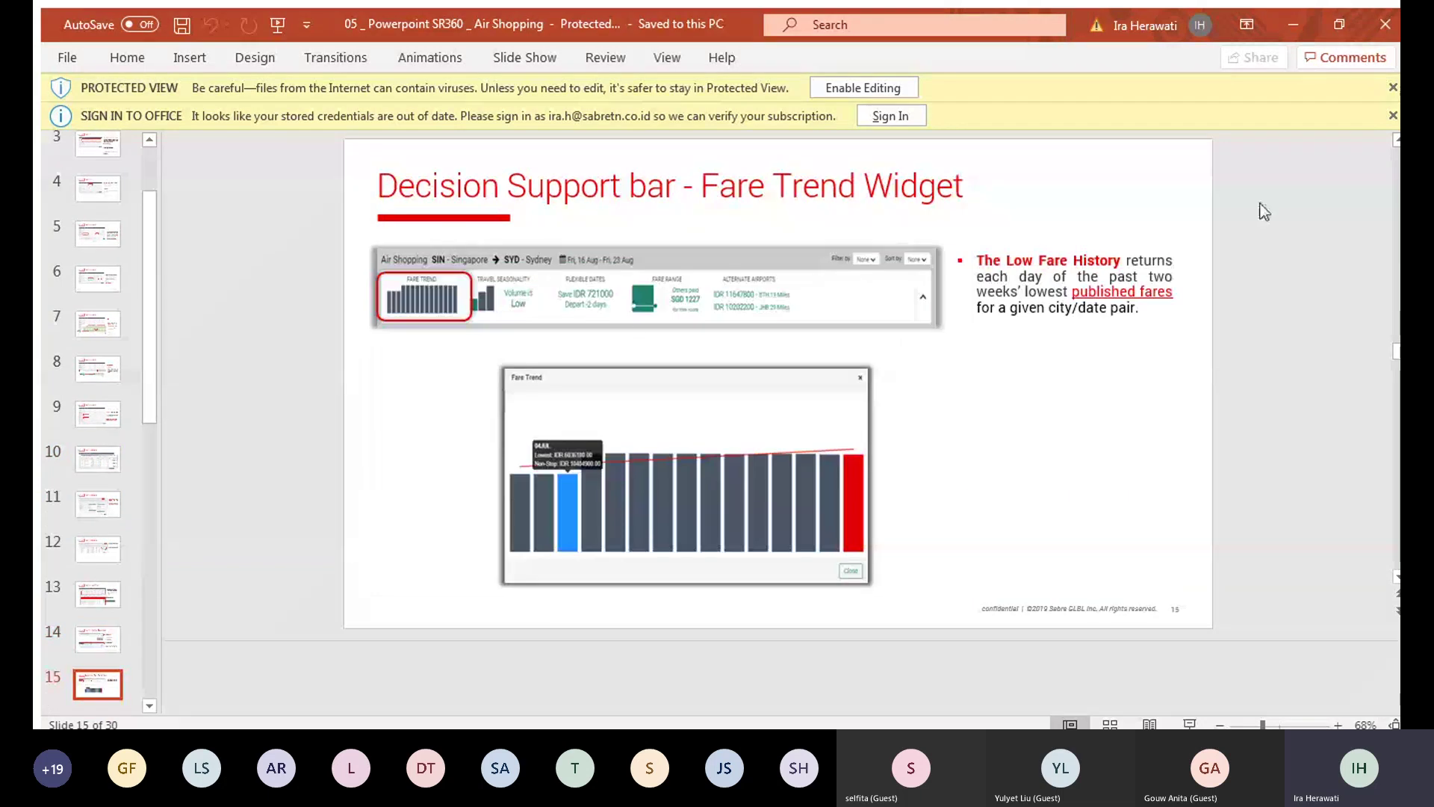
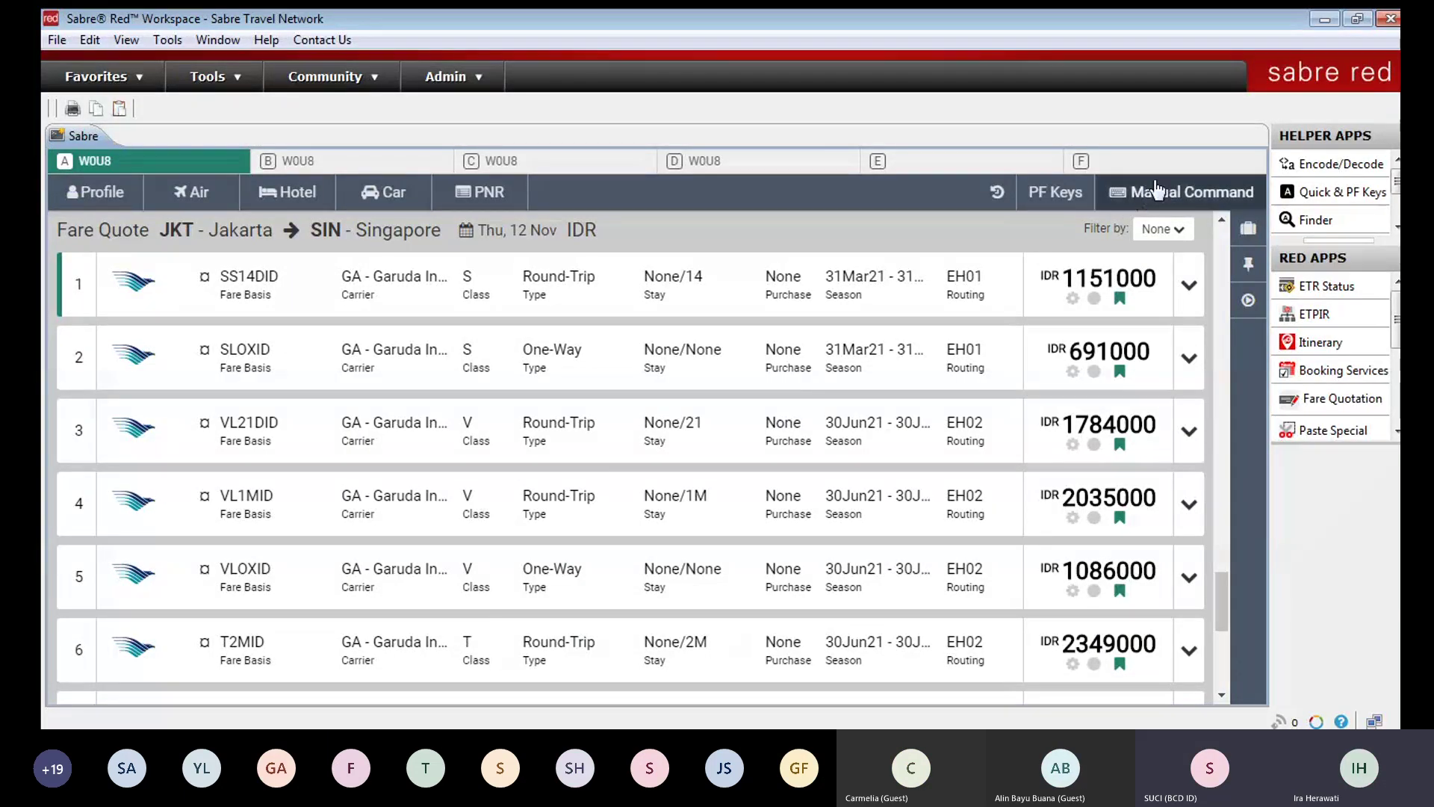
Step: Search for a PNR by its record locator, which finds no matching booking
{"action": "left_click", "coordinate": [595, 206]}
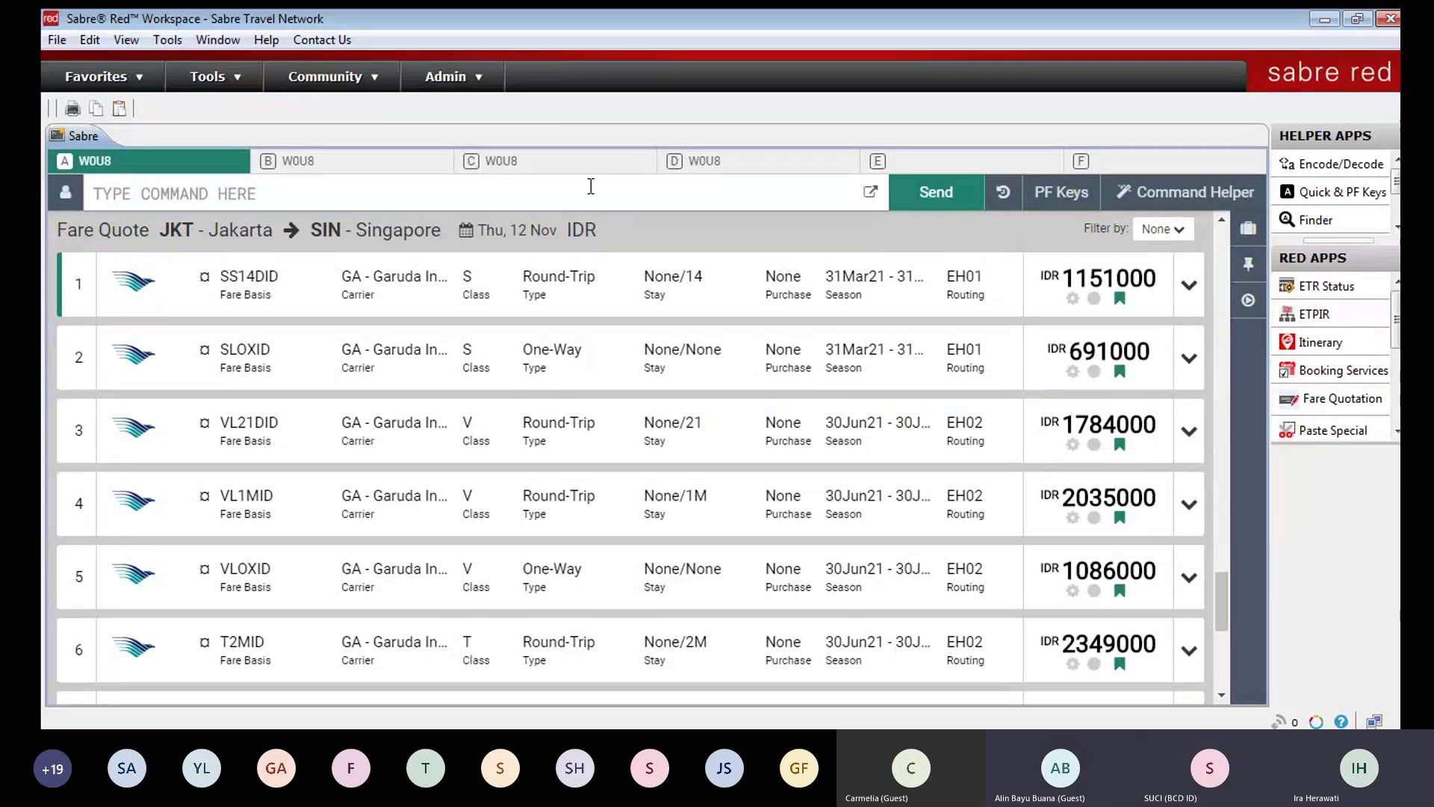
{"action": "scroll", "coordinate": [589, 185], "scroll_direction": "down", "scroll_amount": 5}
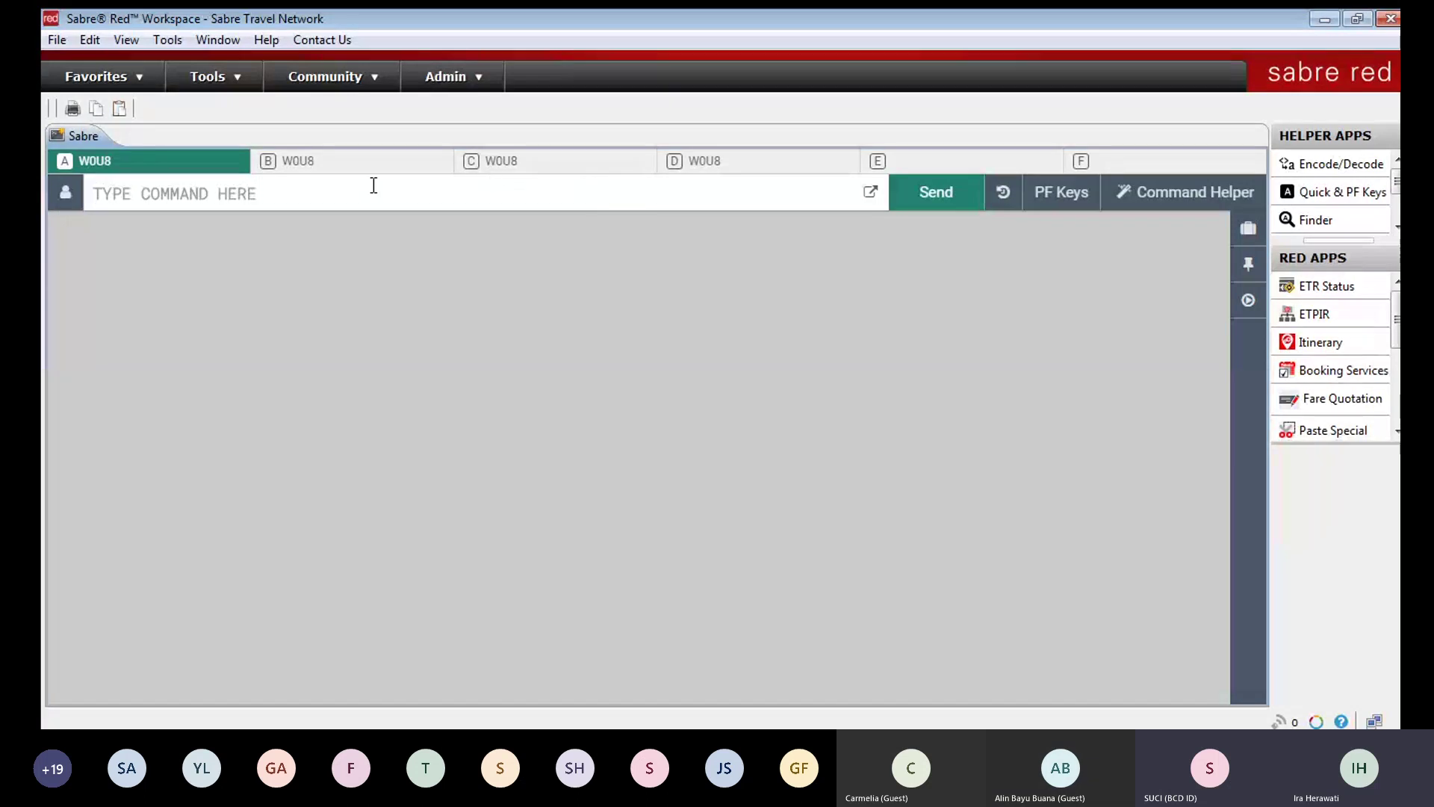
{"action": "left_click", "coordinate": [1123, 190]}
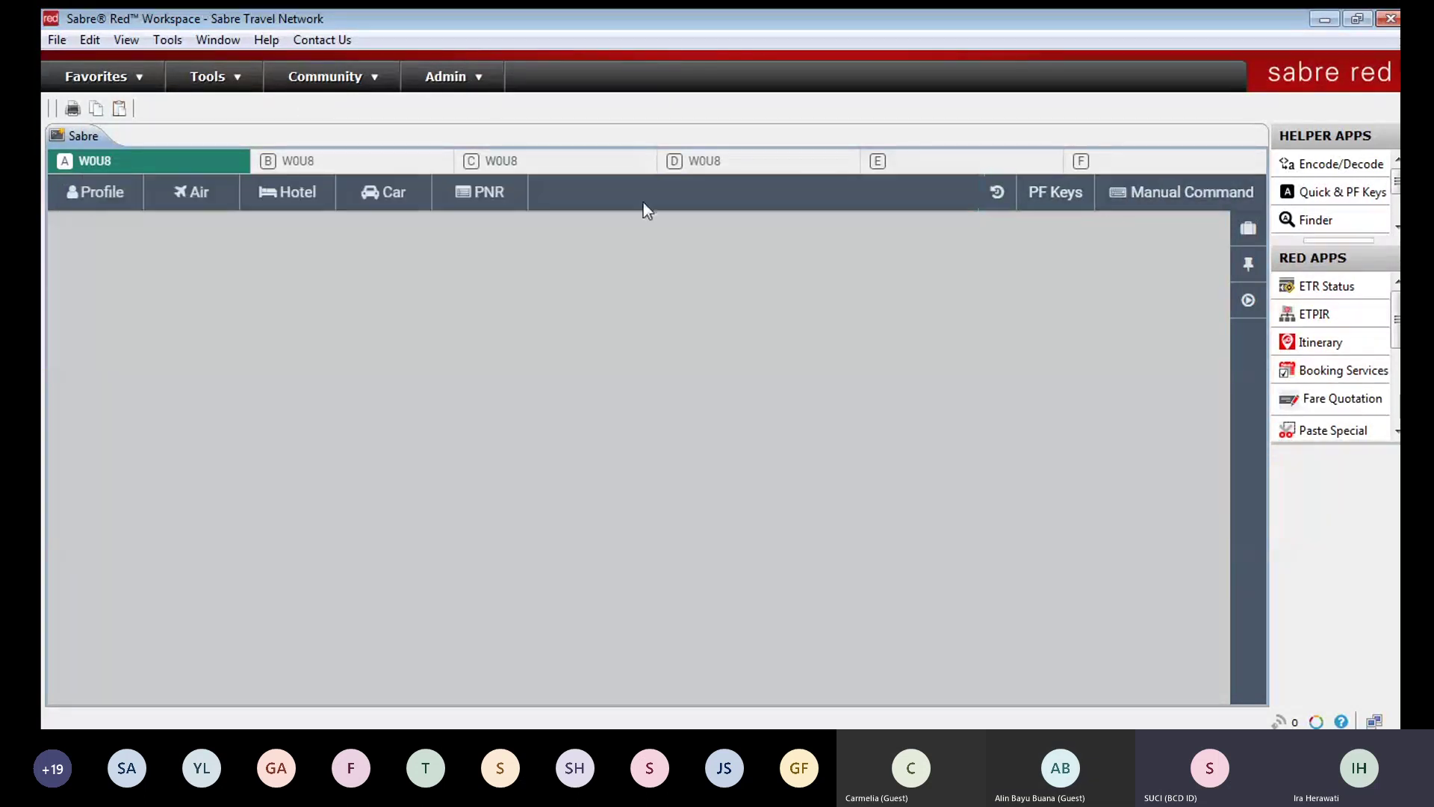
{"action": "left_click", "coordinate": [478, 192]}
{"action": "left_click", "coordinate": [550, 268]}
{"action": "left_click", "coordinate": [536, 295]}
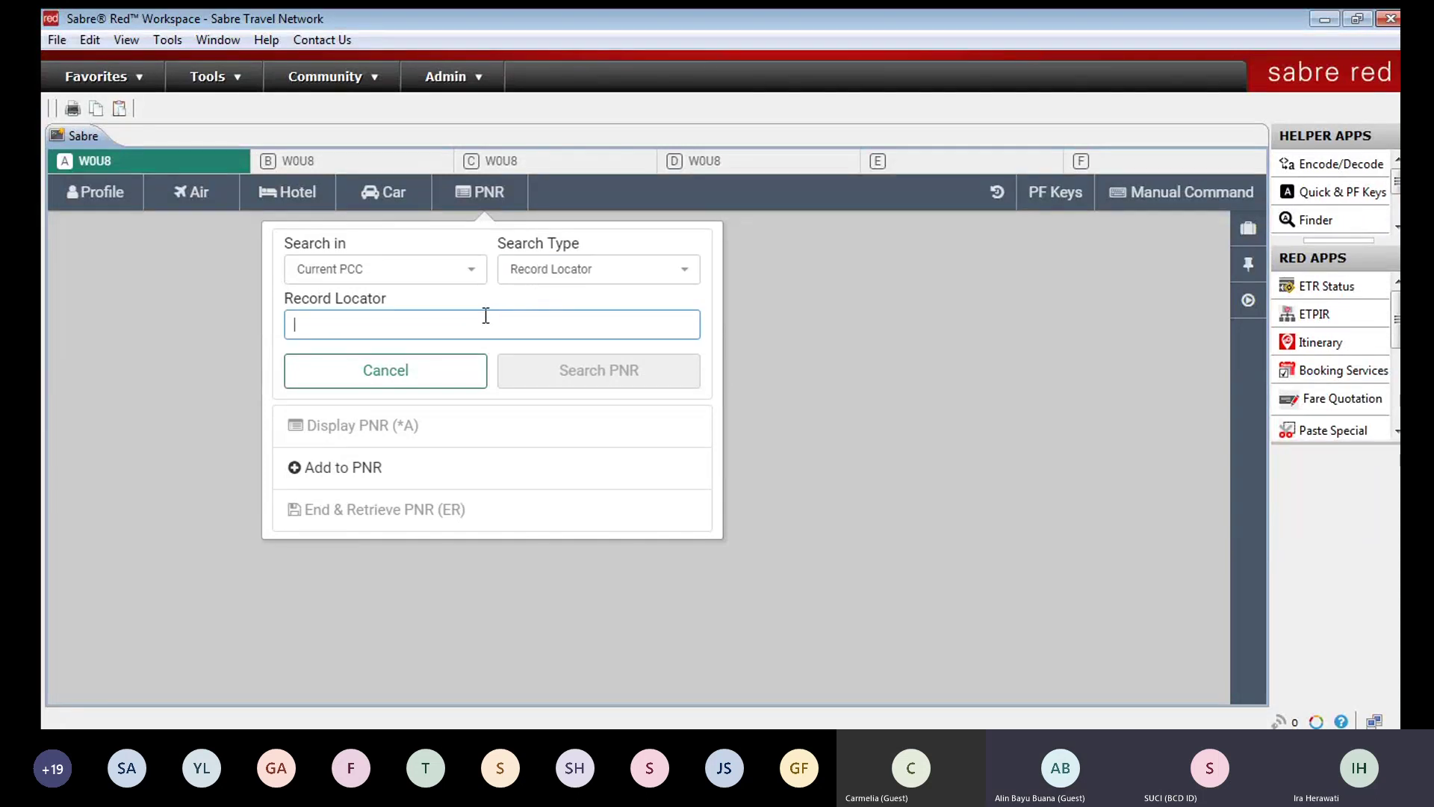
{"action": "type", "text": "ICXWPR"}
{"action": "left_click", "coordinate": [585, 369]}
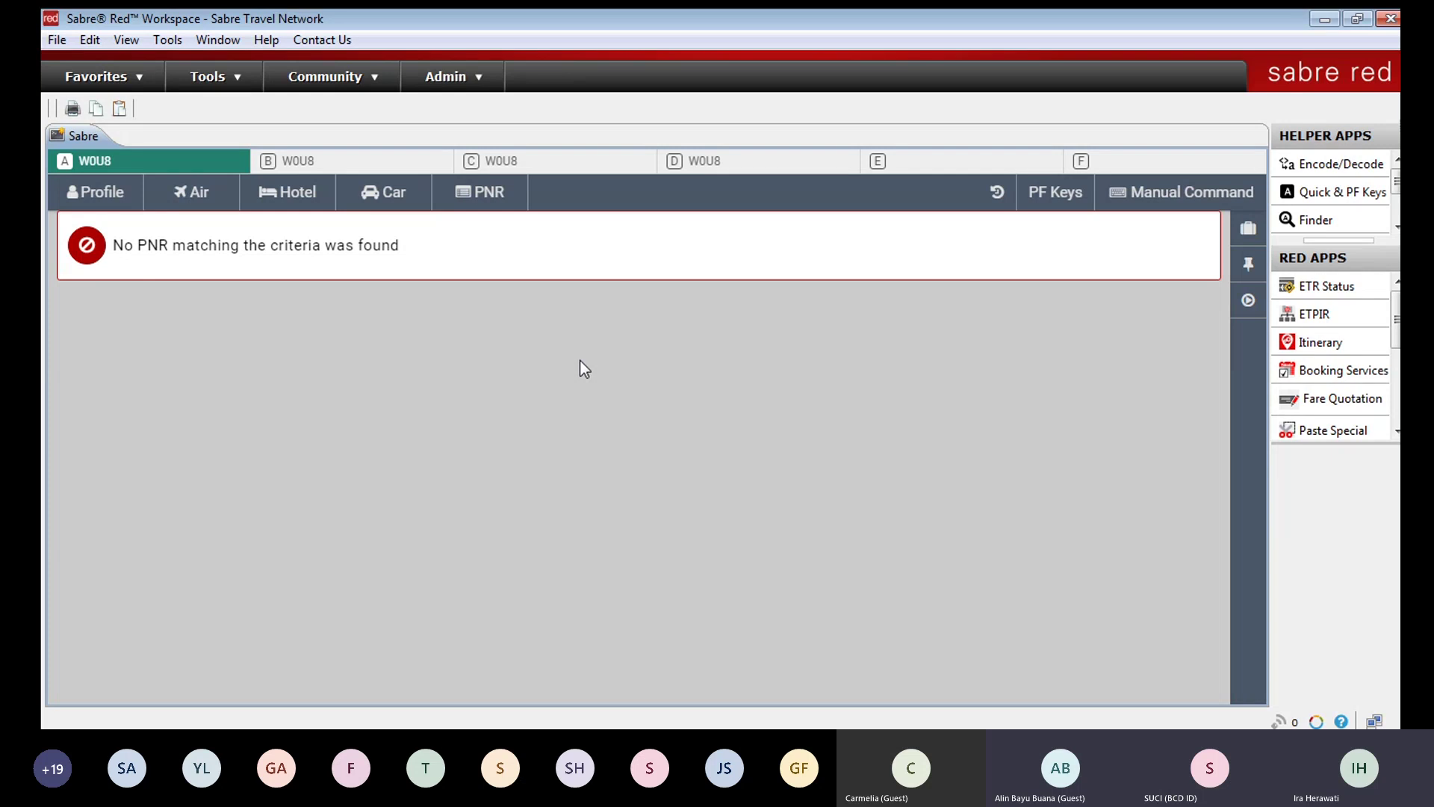
Step: Enter the I command in command mode to clear the session
{"action": "left_click", "coordinate": [1199, 192]}
{"action": "type", "text": "I"}
{"action": "key", "text": "Return"}
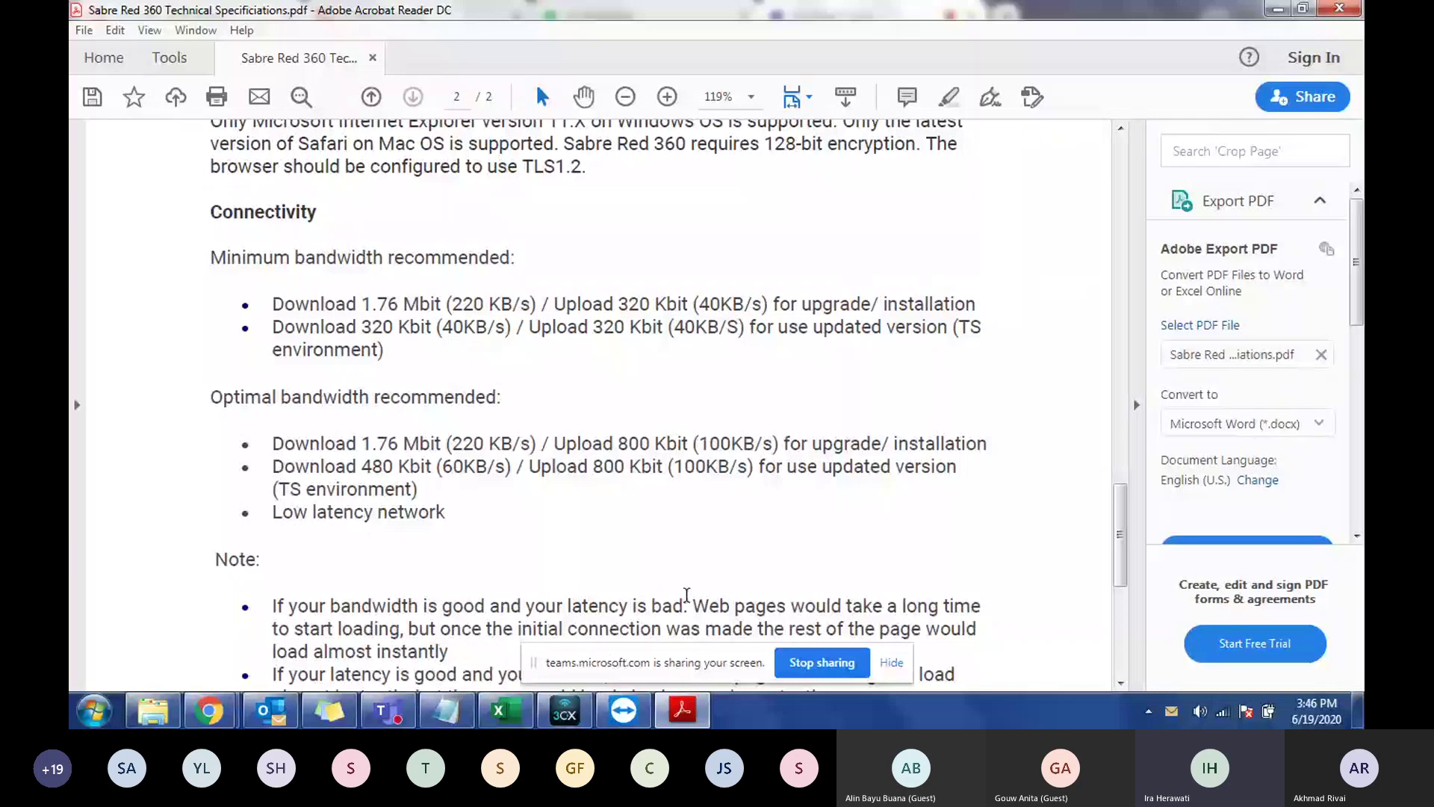
Step: Glance at the Microsoft Teams meeting window, then return to the technical specifications PDF
{"action": "mouse_move", "coordinate": [209, 709]}
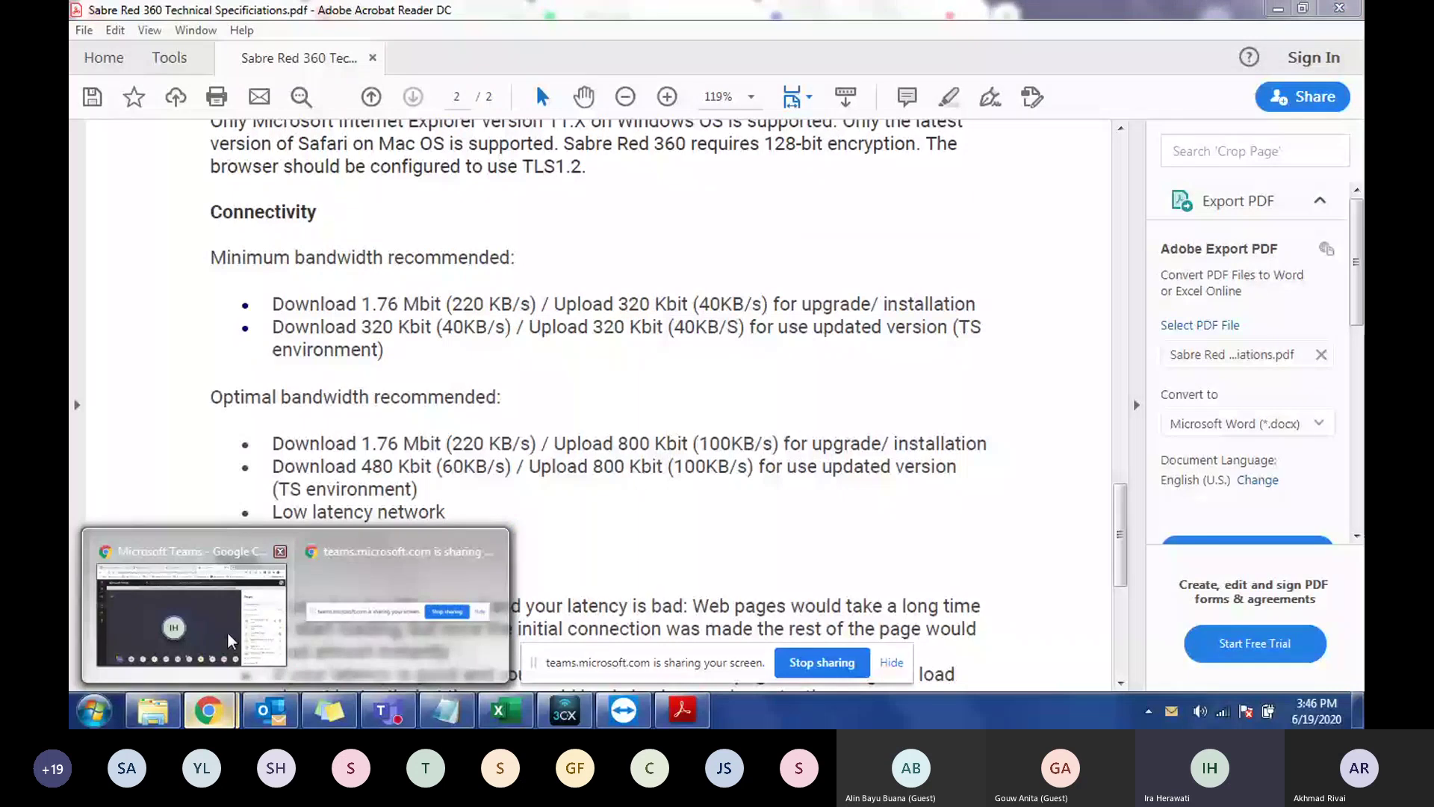
{"action": "left_click", "coordinate": [232, 640]}
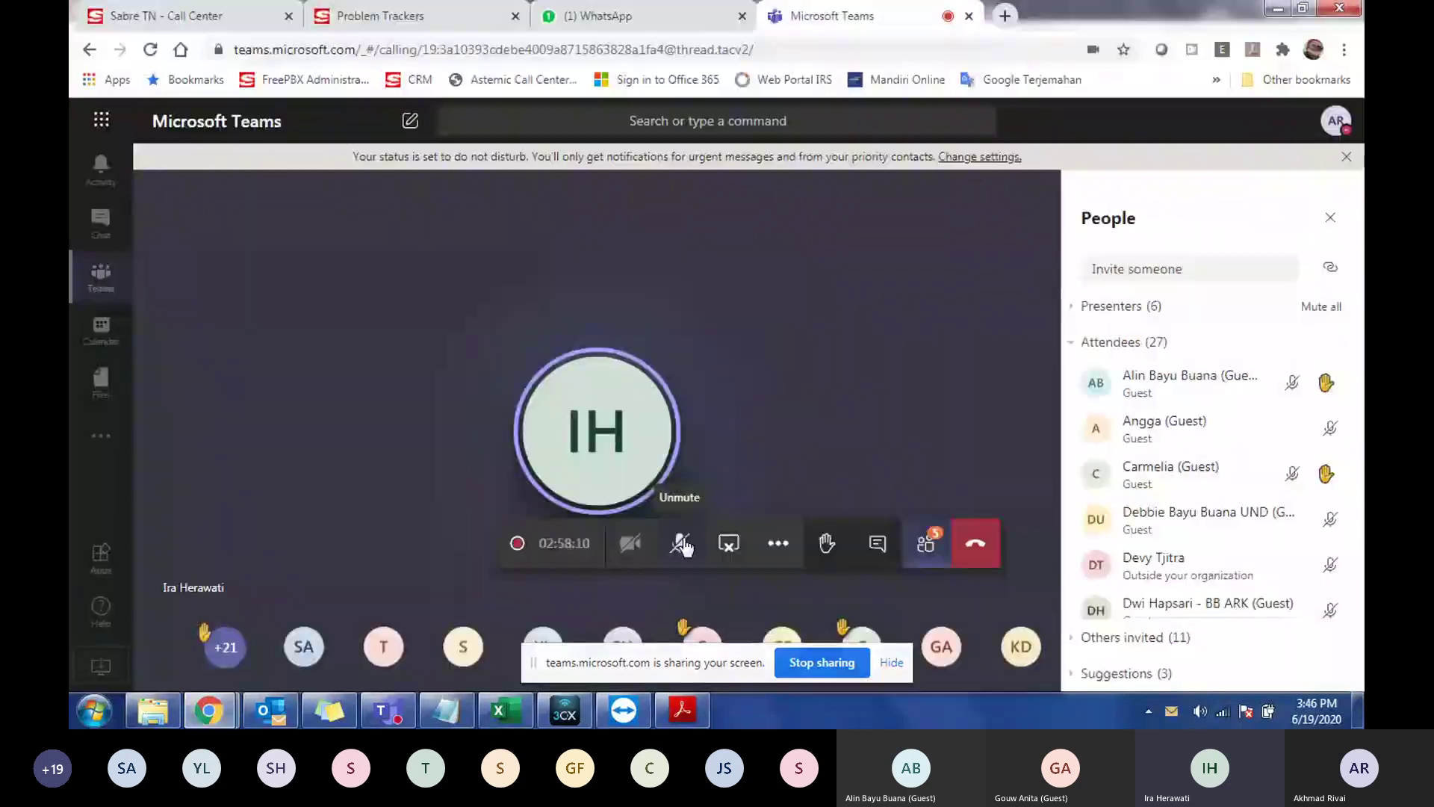
{"action": "left_click", "coordinate": [683, 711]}
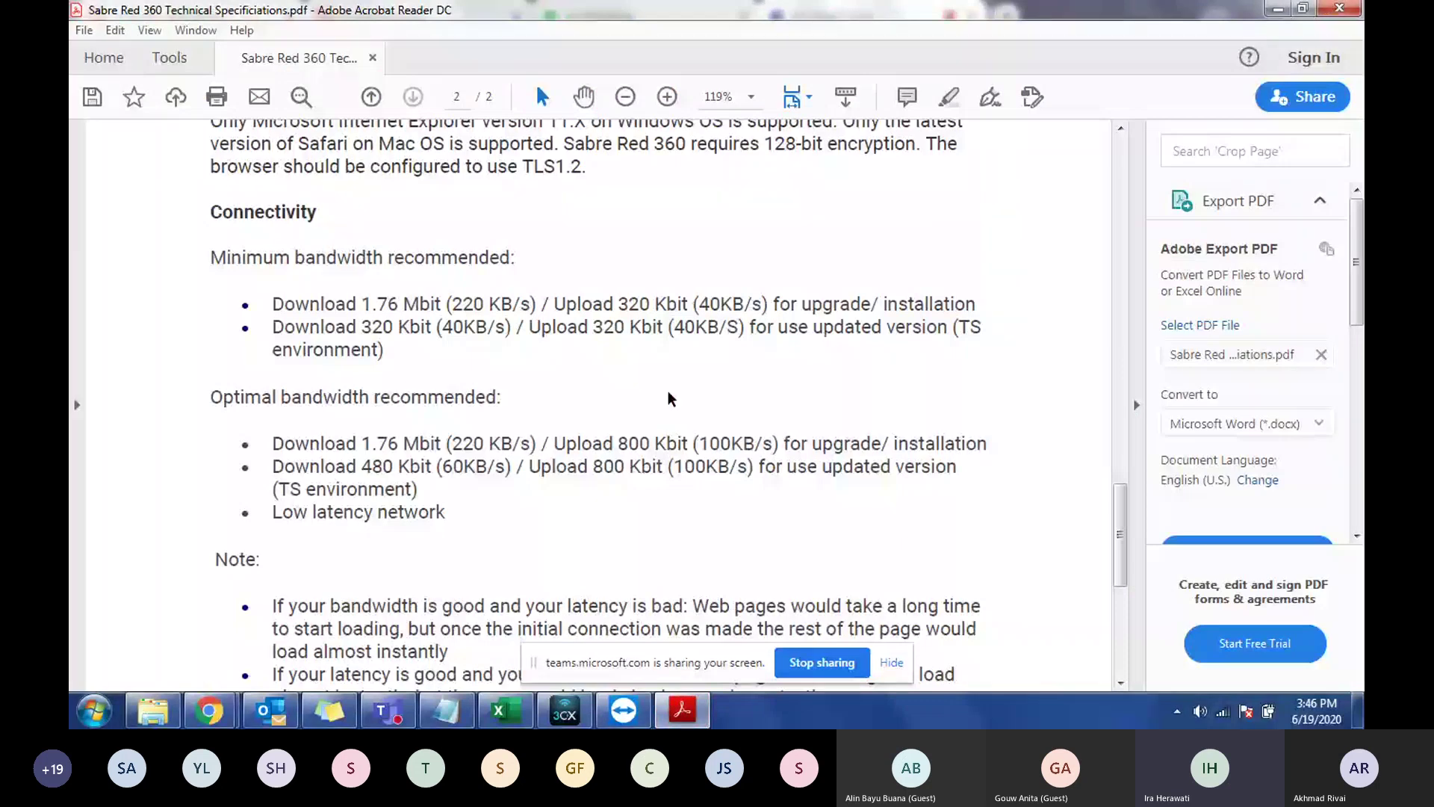
Step: Scroll up through pages 2 and 1 to the document's title
{"action": "left_click", "coordinate": [553, 466]}
{"action": "scroll", "coordinate": [546, 491], "scroll_direction": "up", "scroll_amount": 1}
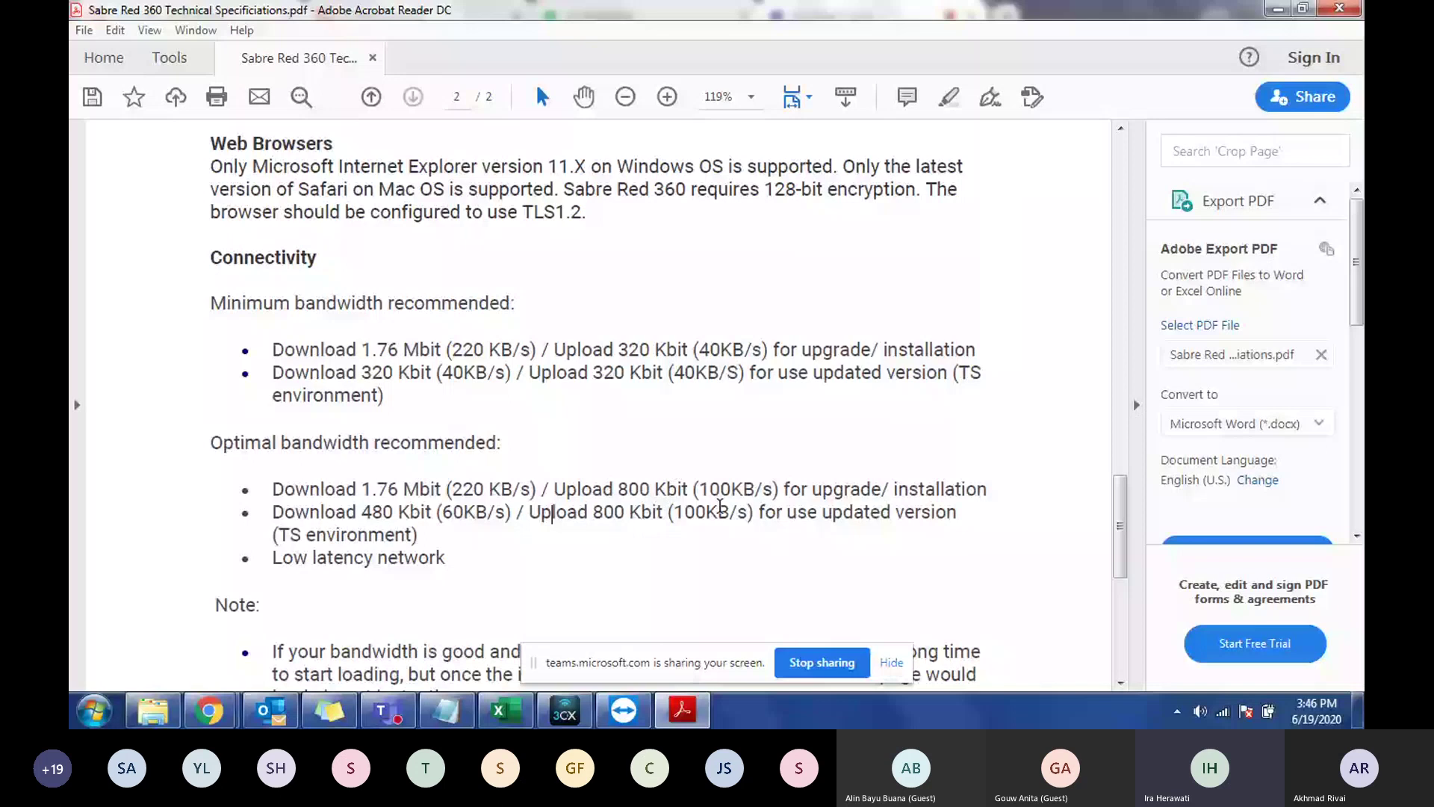
{"action": "scroll", "coordinate": [721, 515], "scroll_direction": "down", "scroll_amount": 1}
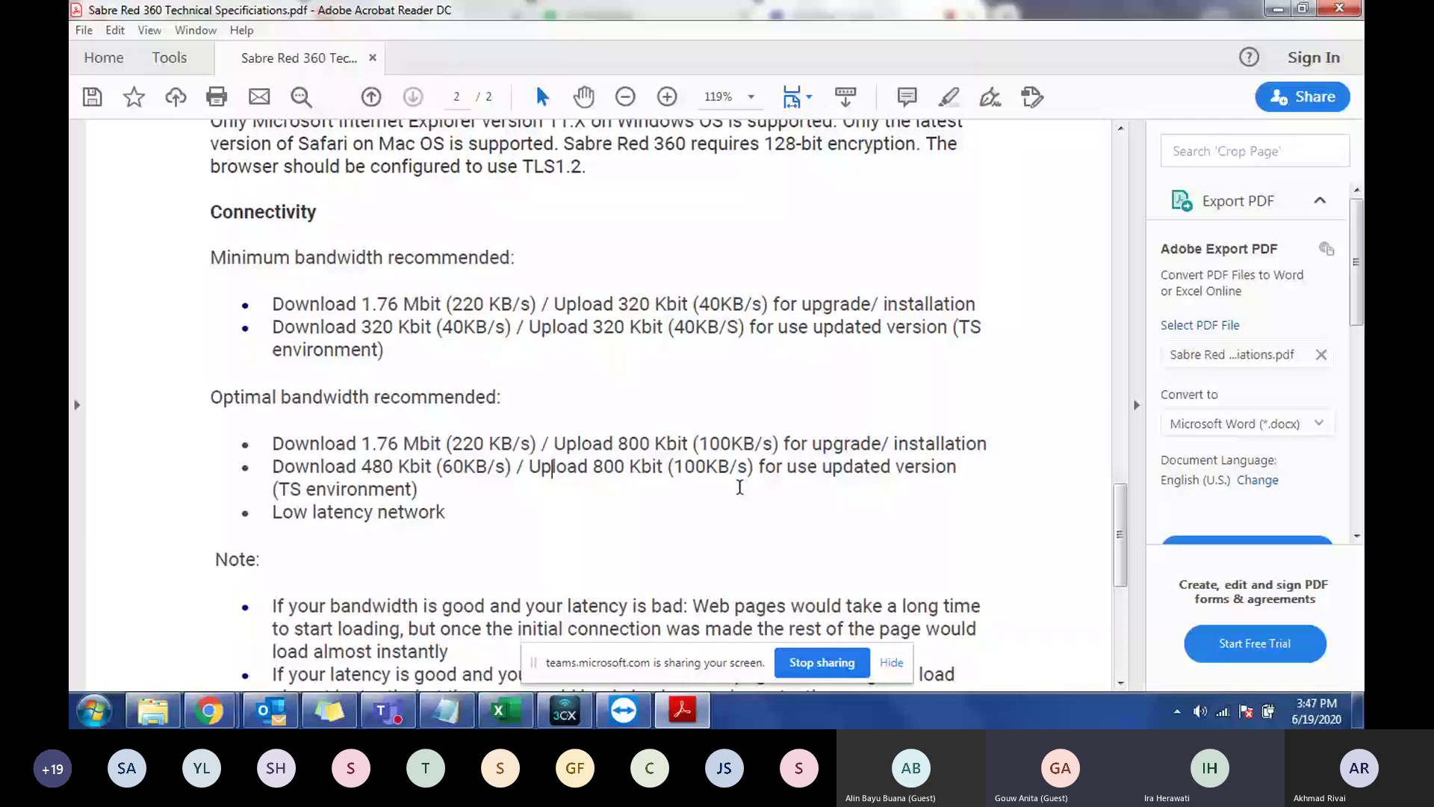
{"action": "scroll", "coordinate": [739, 487], "scroll_direction": "up", "scroll_amount": 6}
{"action": "scroll", "coordinate": [741, 489], "scroll_direction": "up", "scroll_amount": 12}
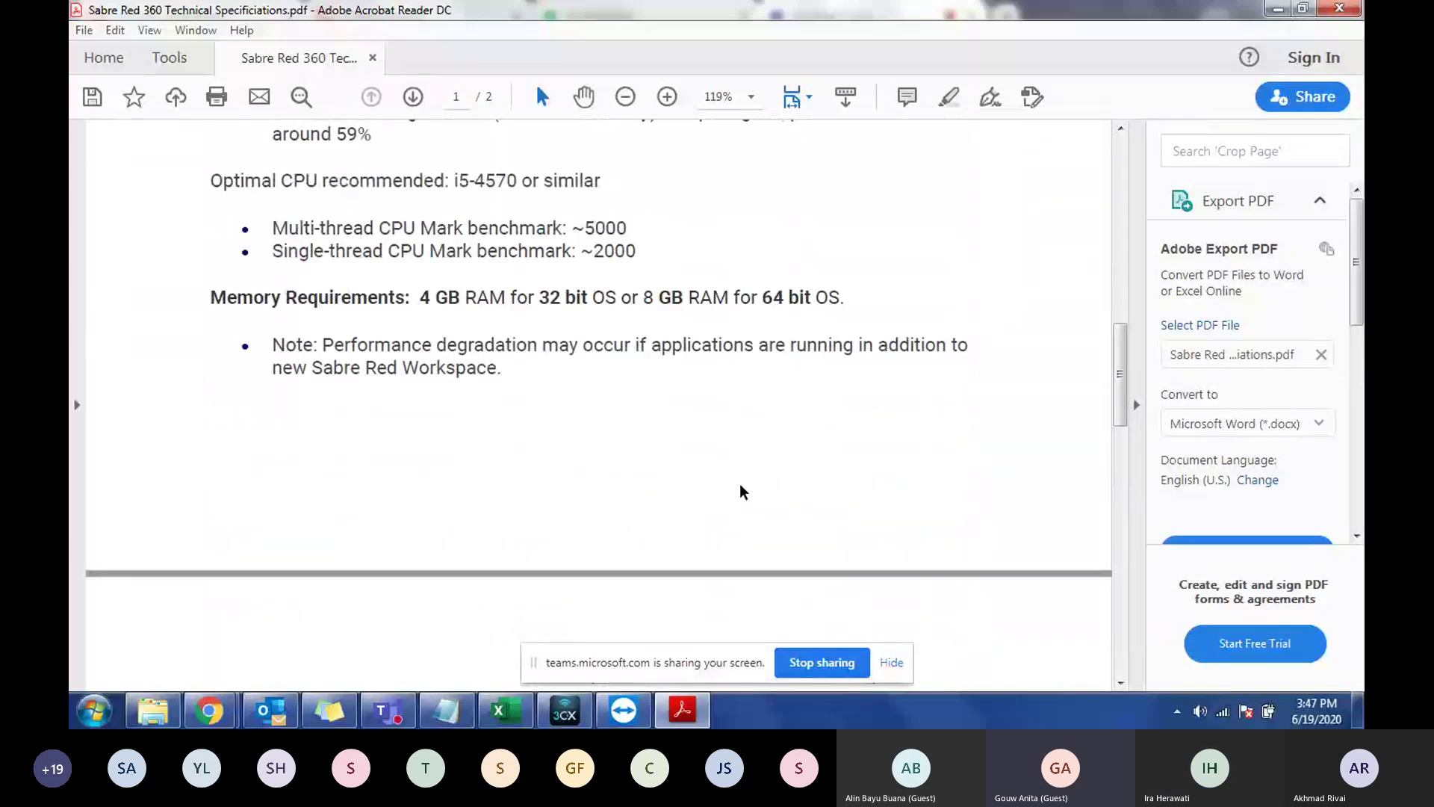
{"action": "scroll", "coordinate": [743, 491], "scroll_direction": "up", "scroll_amount": 4}
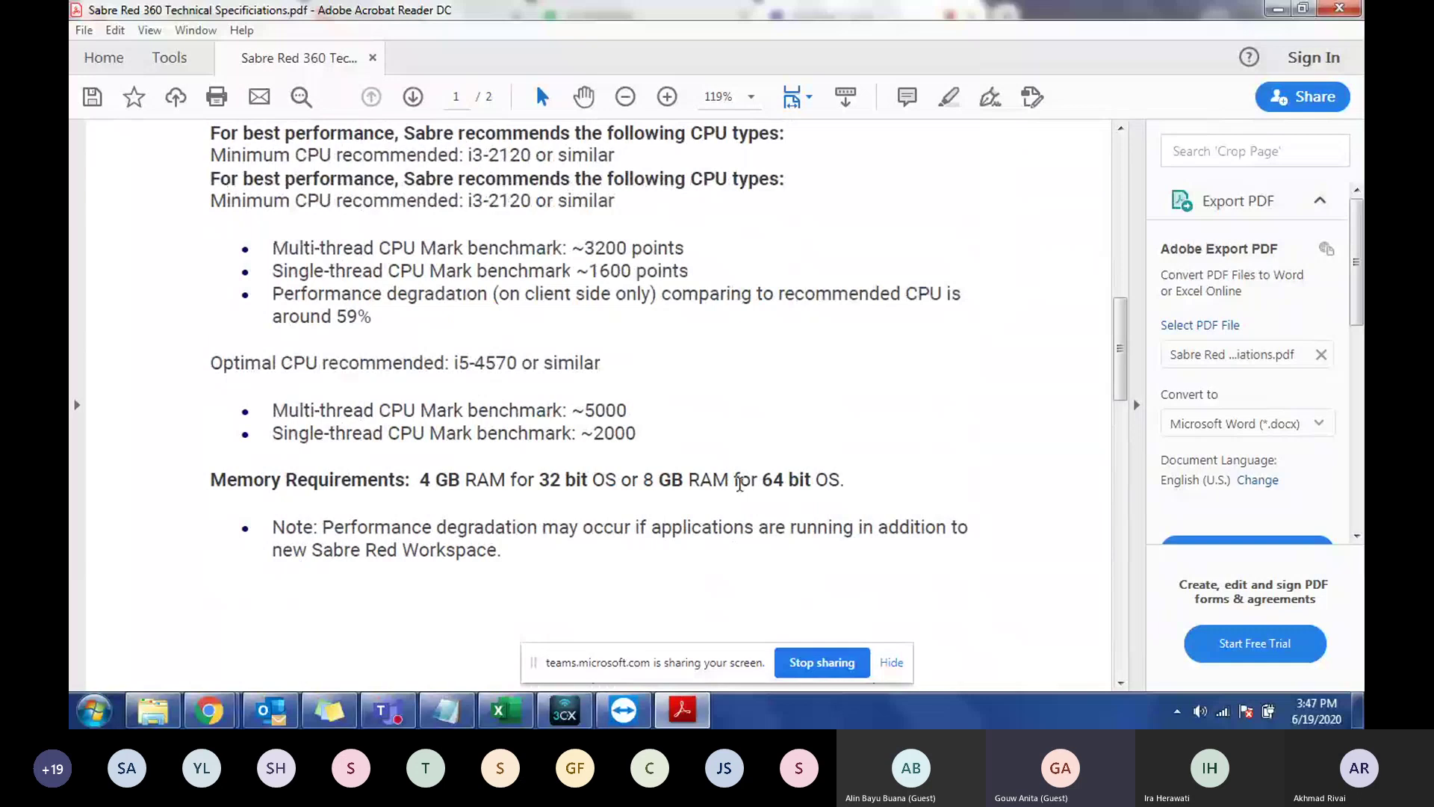
{"action": "scroll", "coordinate": [739, 484], "scroll_direction": "up", "scroll_amount": 5}
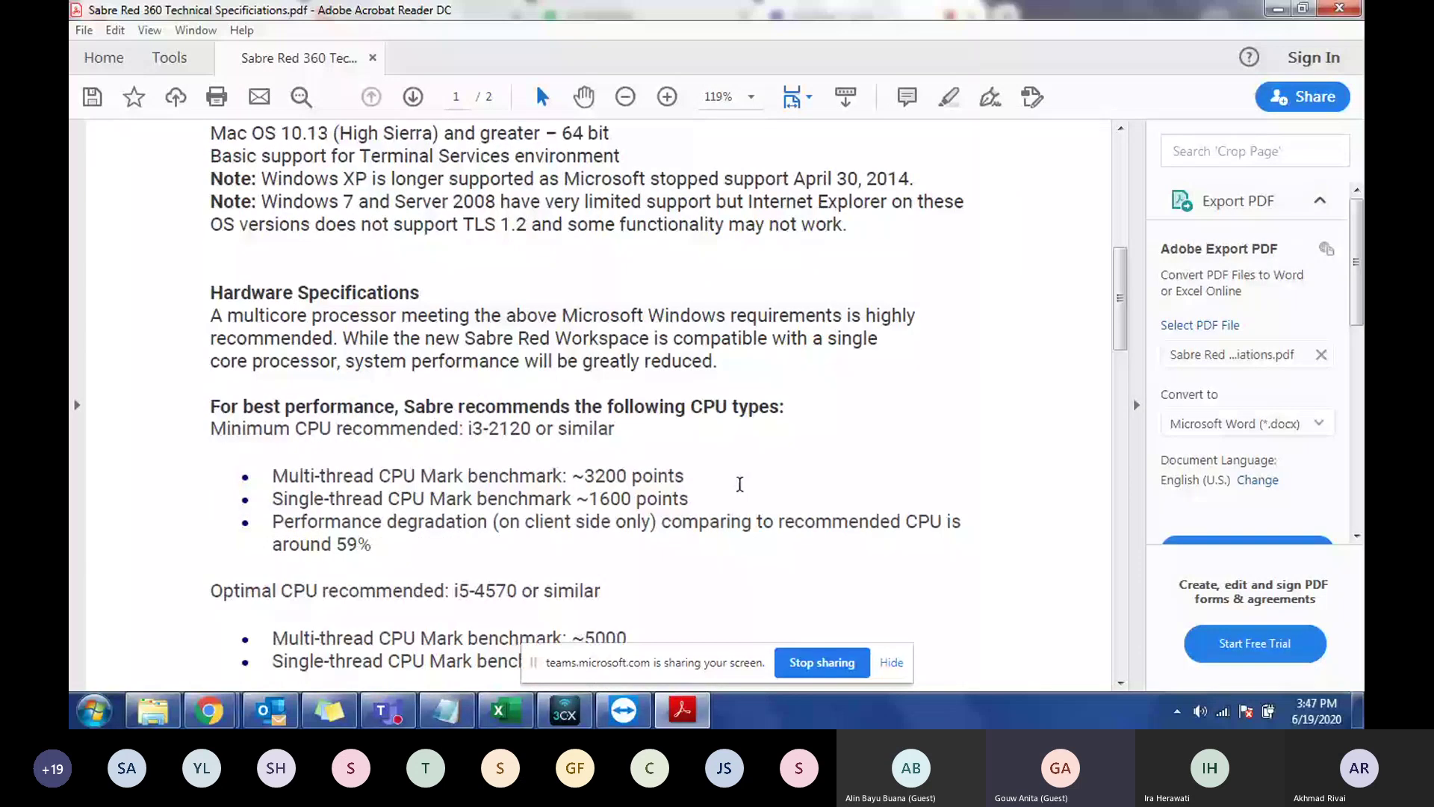
{"action": "scroll", "coordinate": [740, 484], "scroll_direction": "up", "scroll_amount": 10}
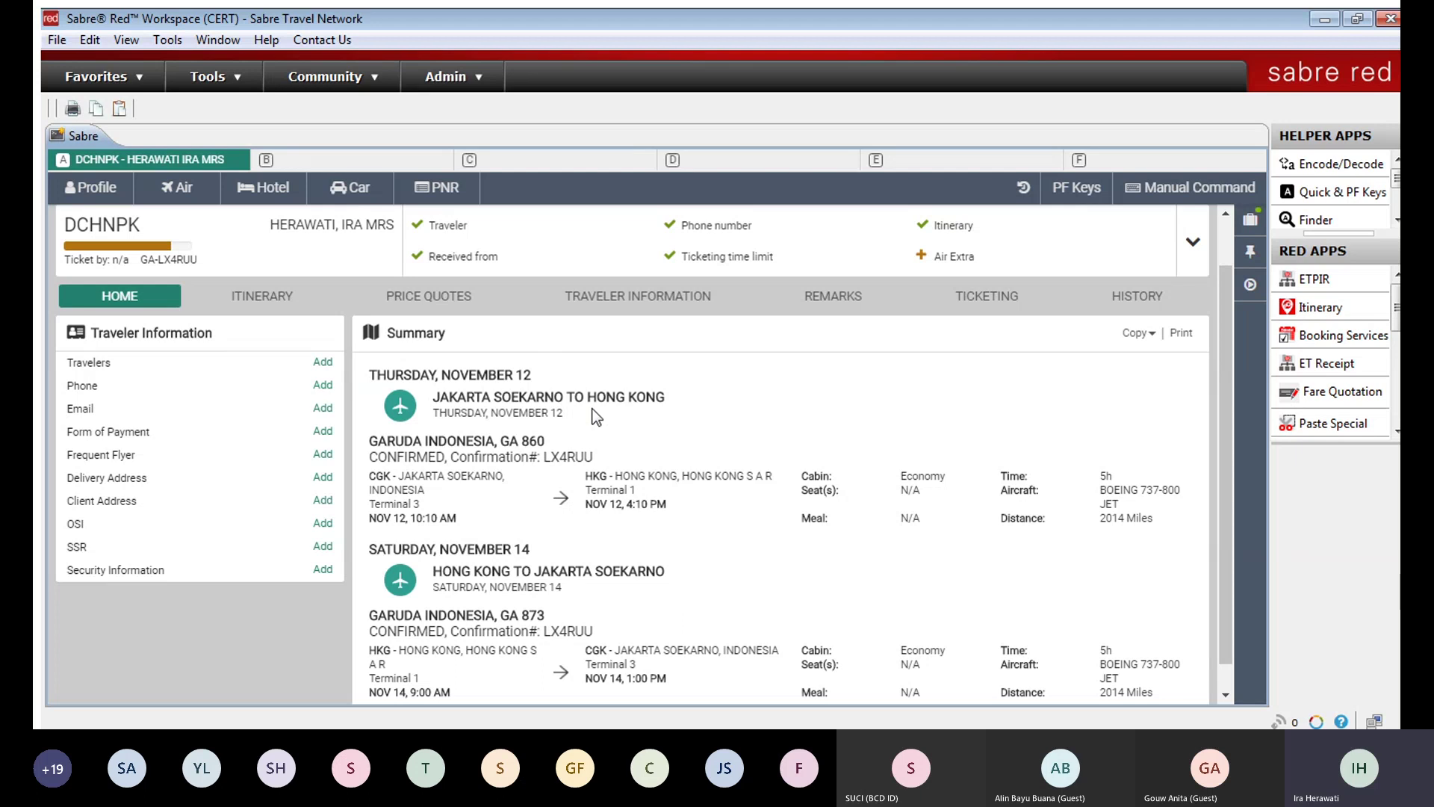
Step: Show the Traveler Information tab listing the single adult traveler on line 1.1 and open its row actions
{"action": "left_click", "coordinate": [641, 296]}
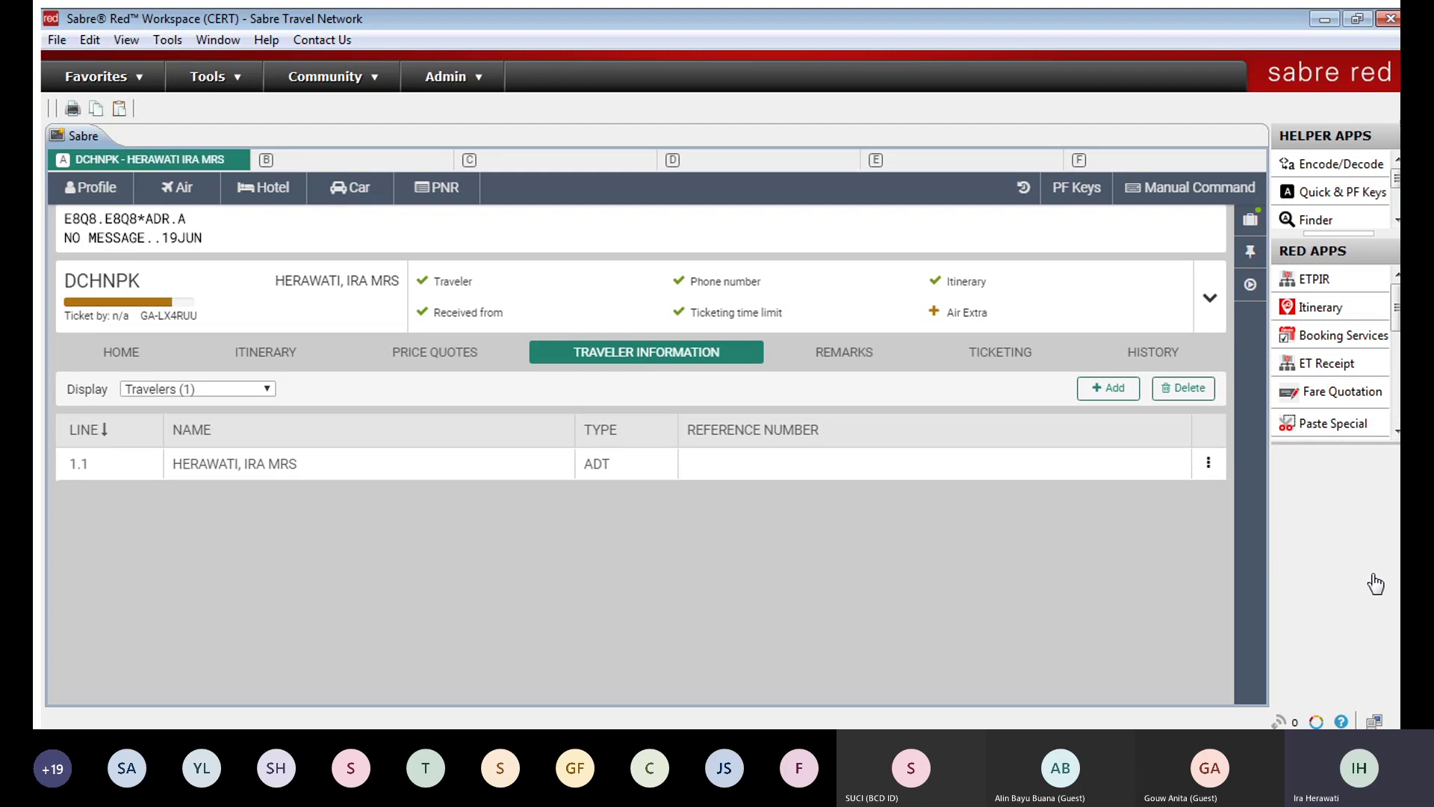
{"action": "left_click", "coordinate": [1205, 461]}
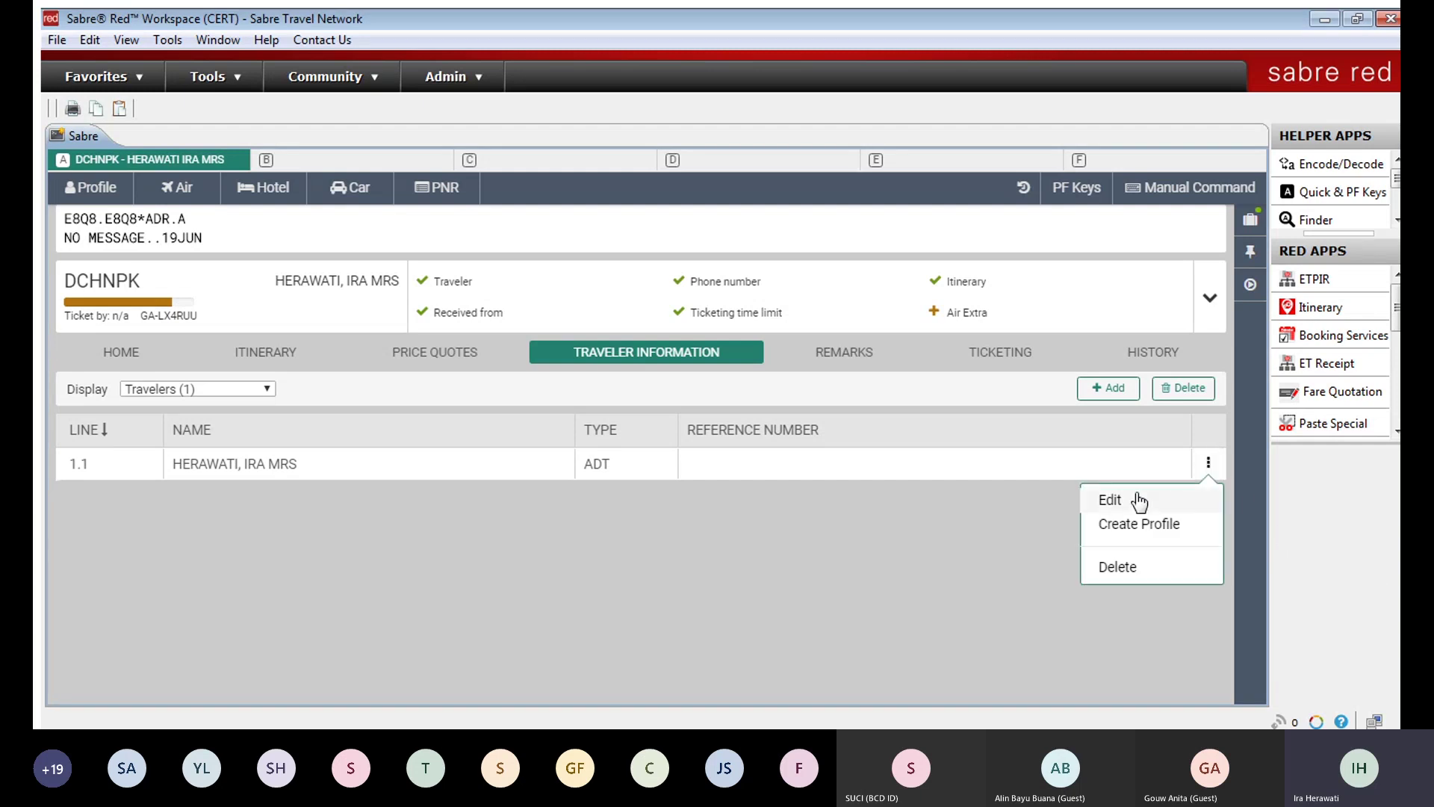
Step: Inspect the traveler's Edit name fields and options, close unchanged, then start a new Add to PNR traveler
{"action": "left_click", "coordinate": [1136, 498]}
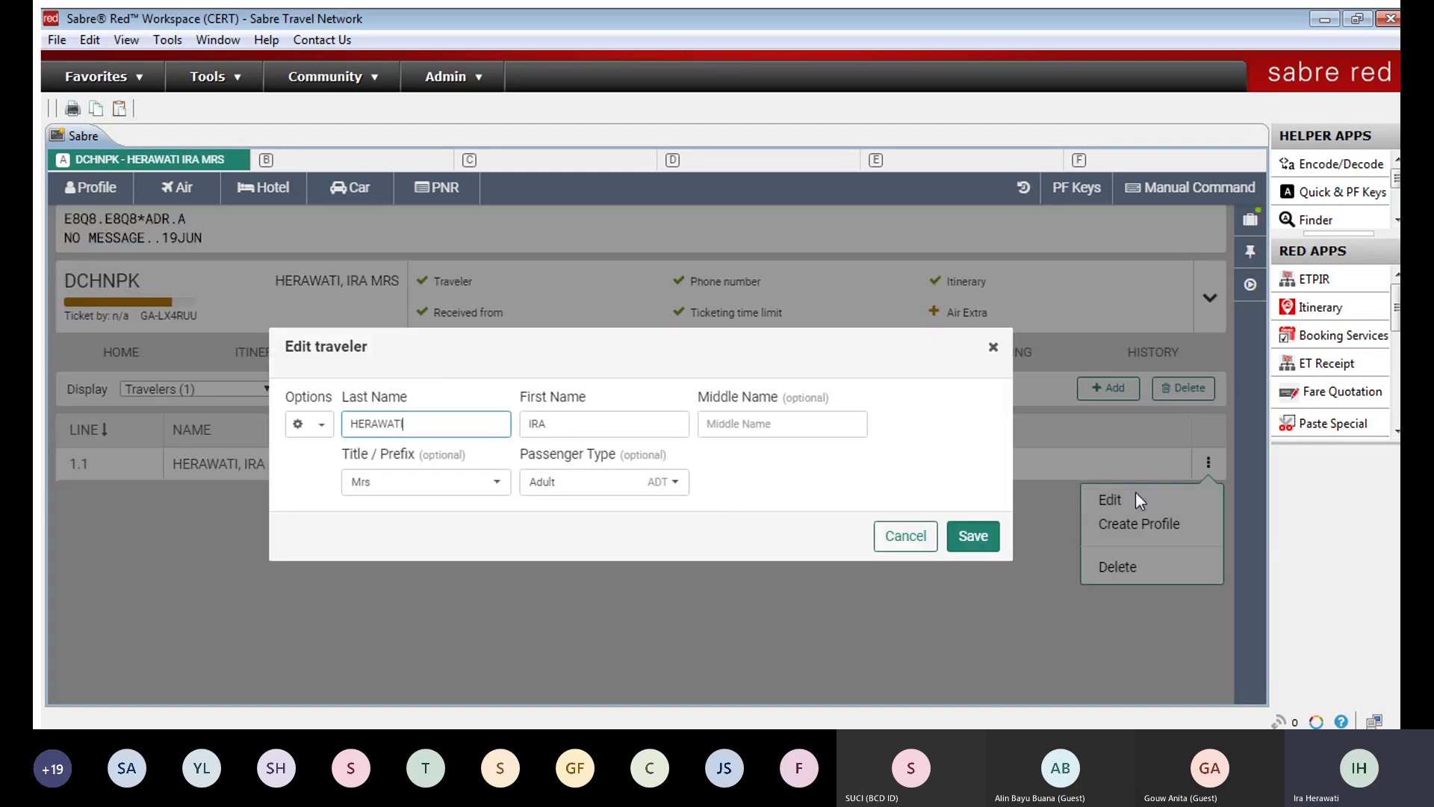
{"action": "left_click", "coordinate": [305, 423]}
{"action": "left_click", "coordinate": [781, 484]}
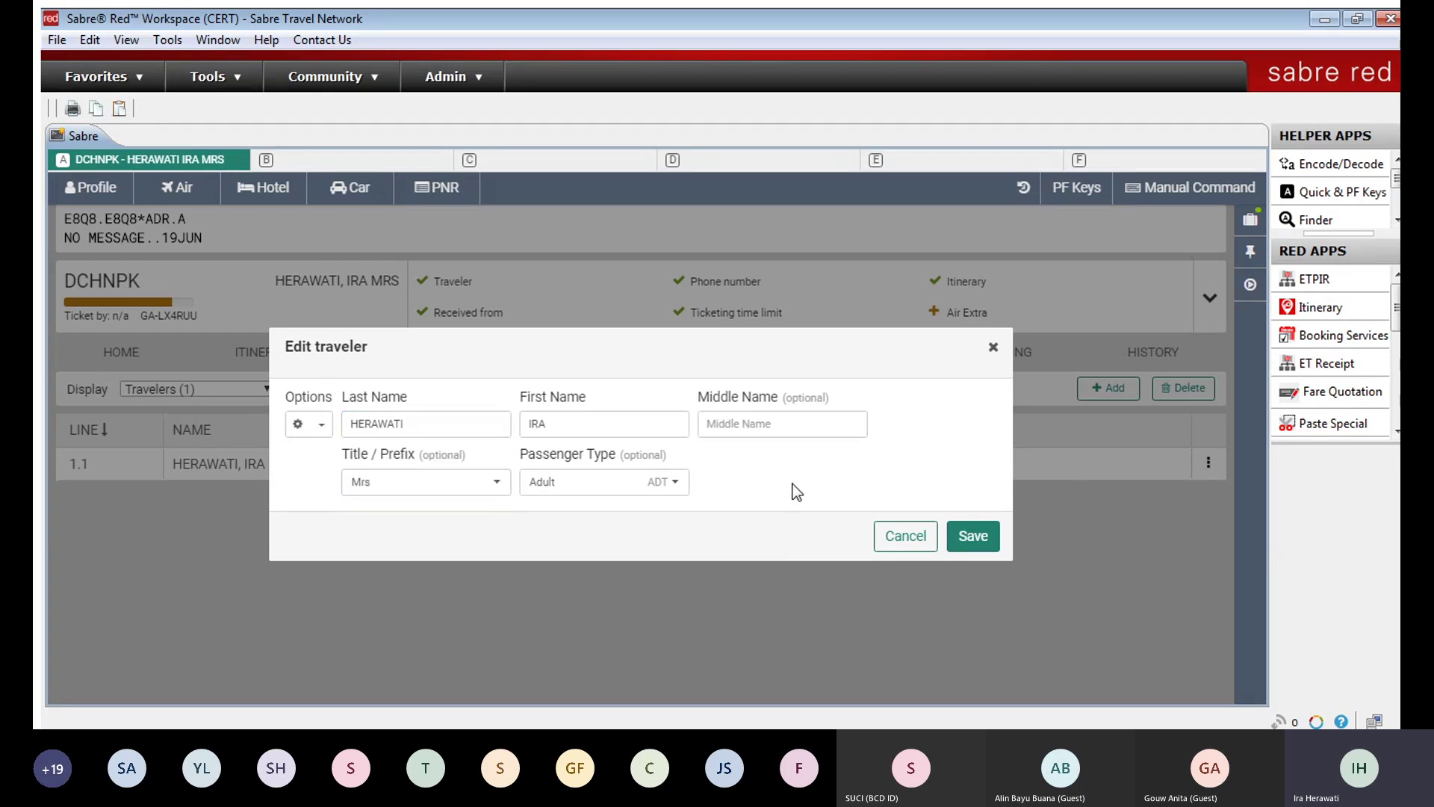
{"action": "left_click", "coordinate": [988, 346]}
{"action": "left_click", "coordinate": [1097, 388]}
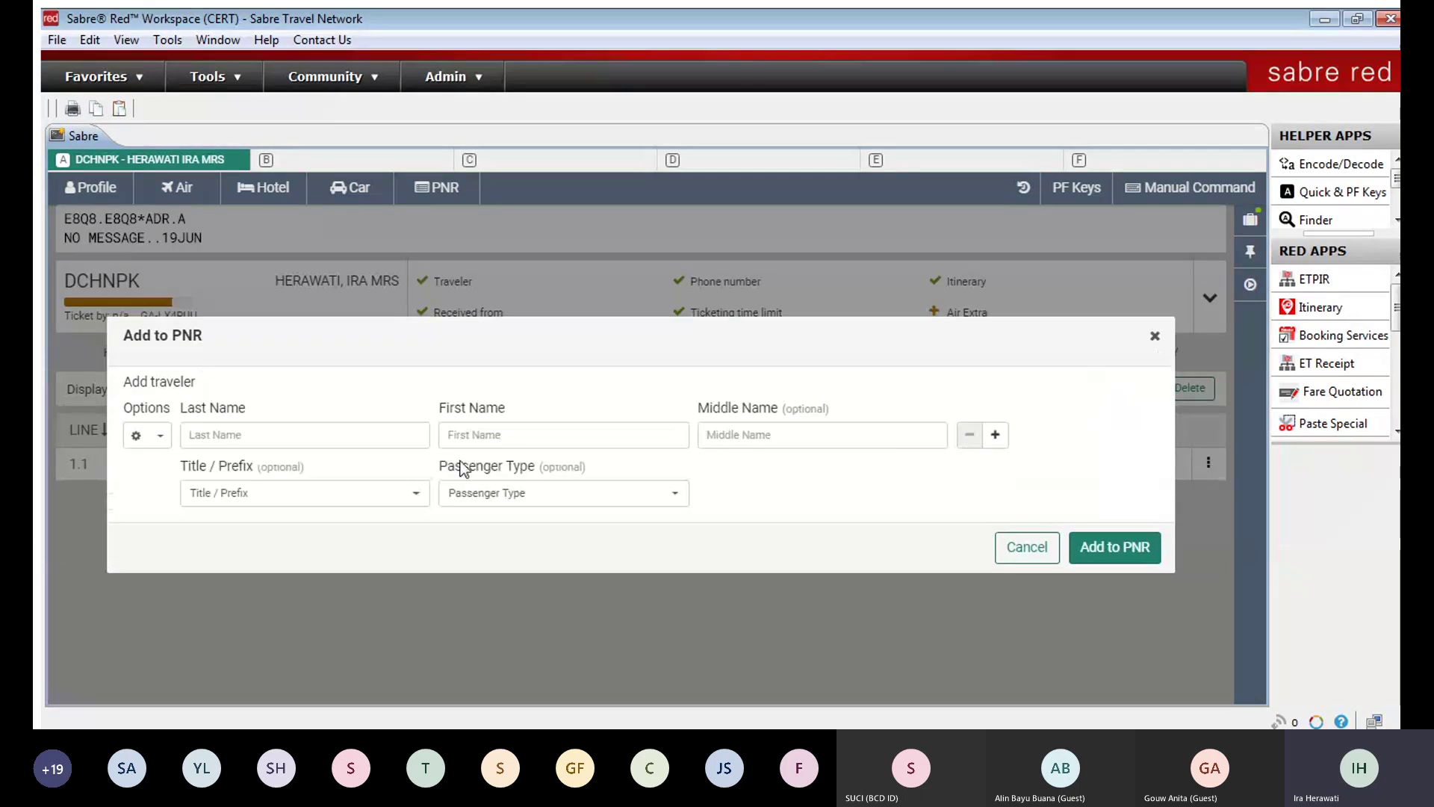
Step: Reopen the Add to PNR traveler form, step through last, first and middle name fields, then close without adding
{"action": "left_click", "coordinate": [326, 435]}
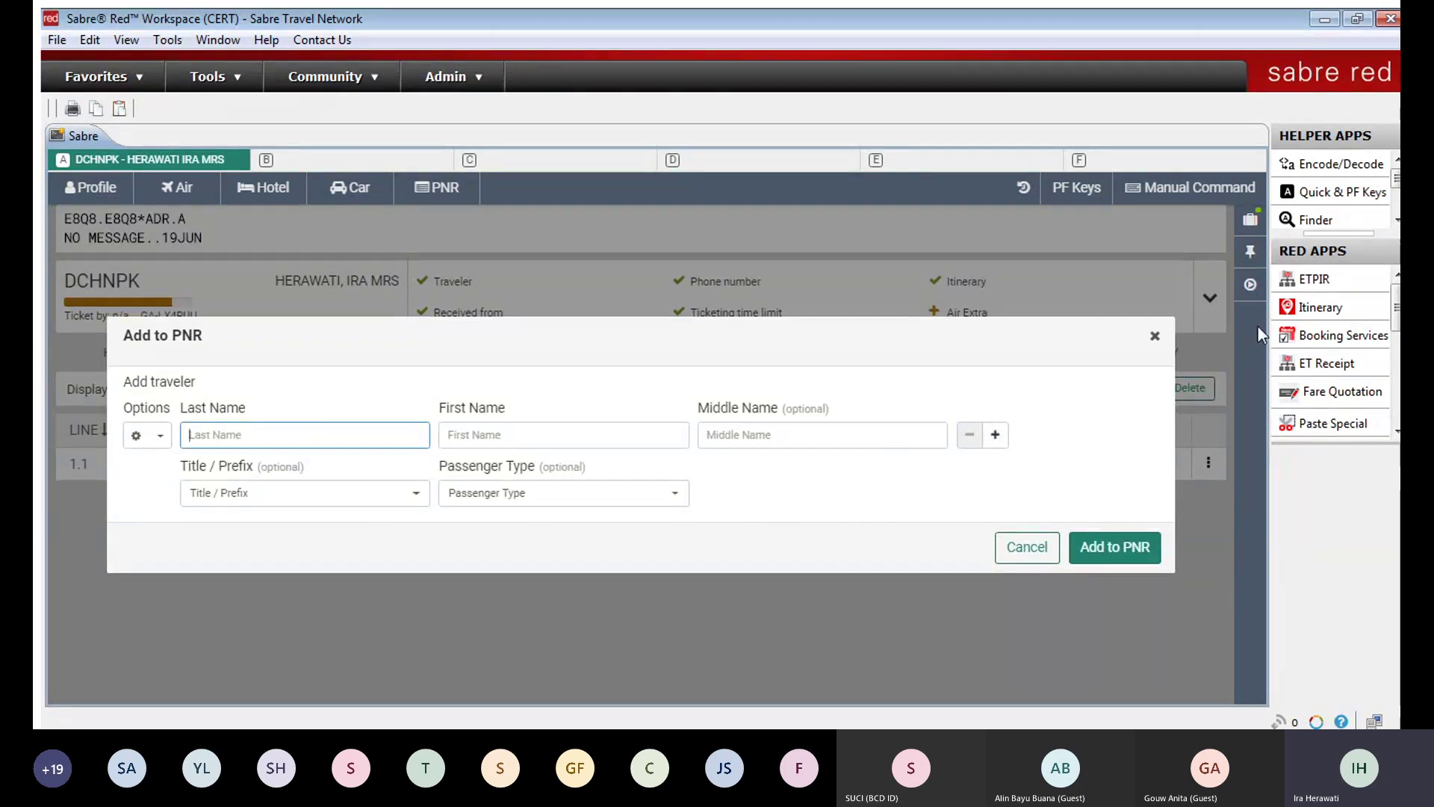
{"action": "left_click", "coordinate": [1152, 337]}
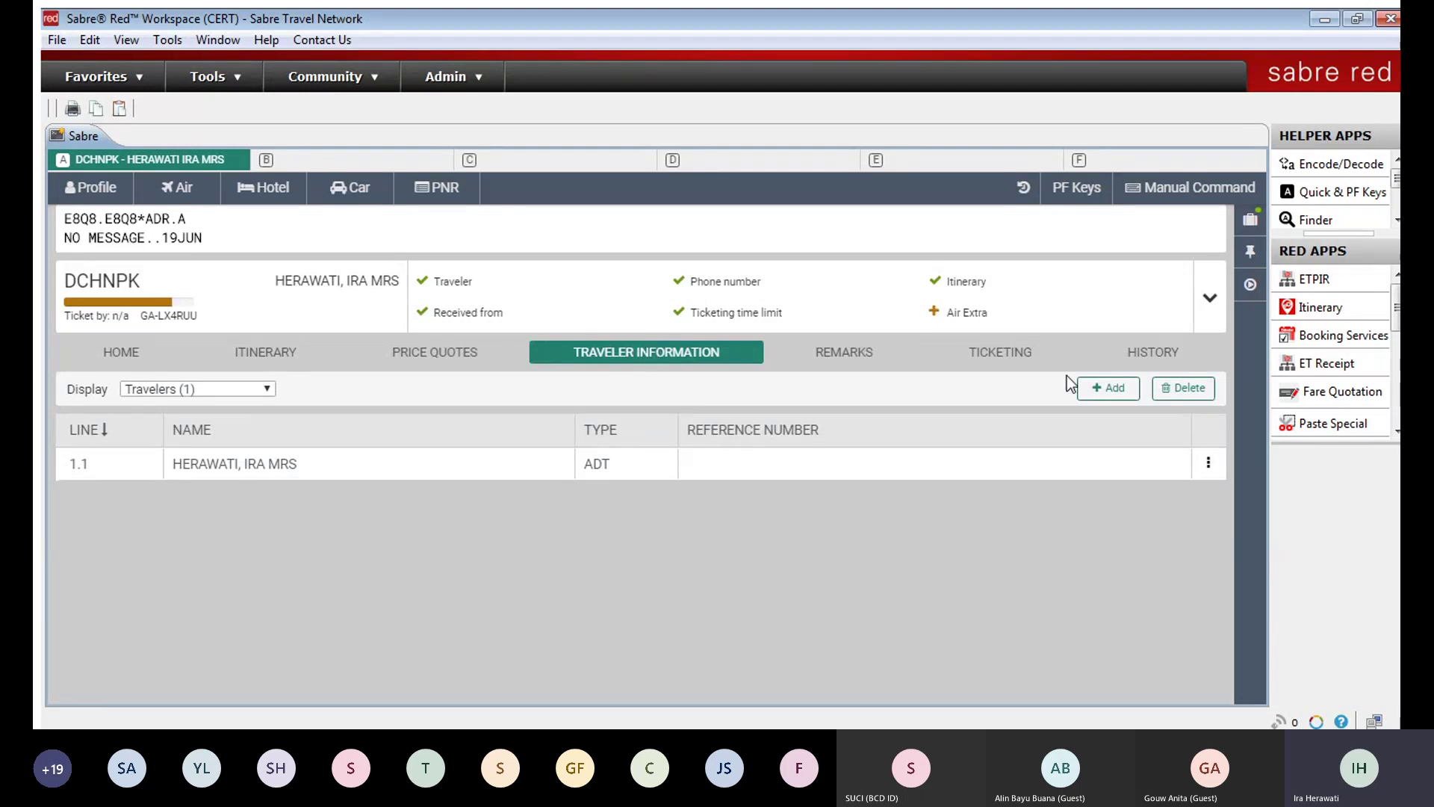
{"action": "left_click", "coordinate": [1095, 389]}
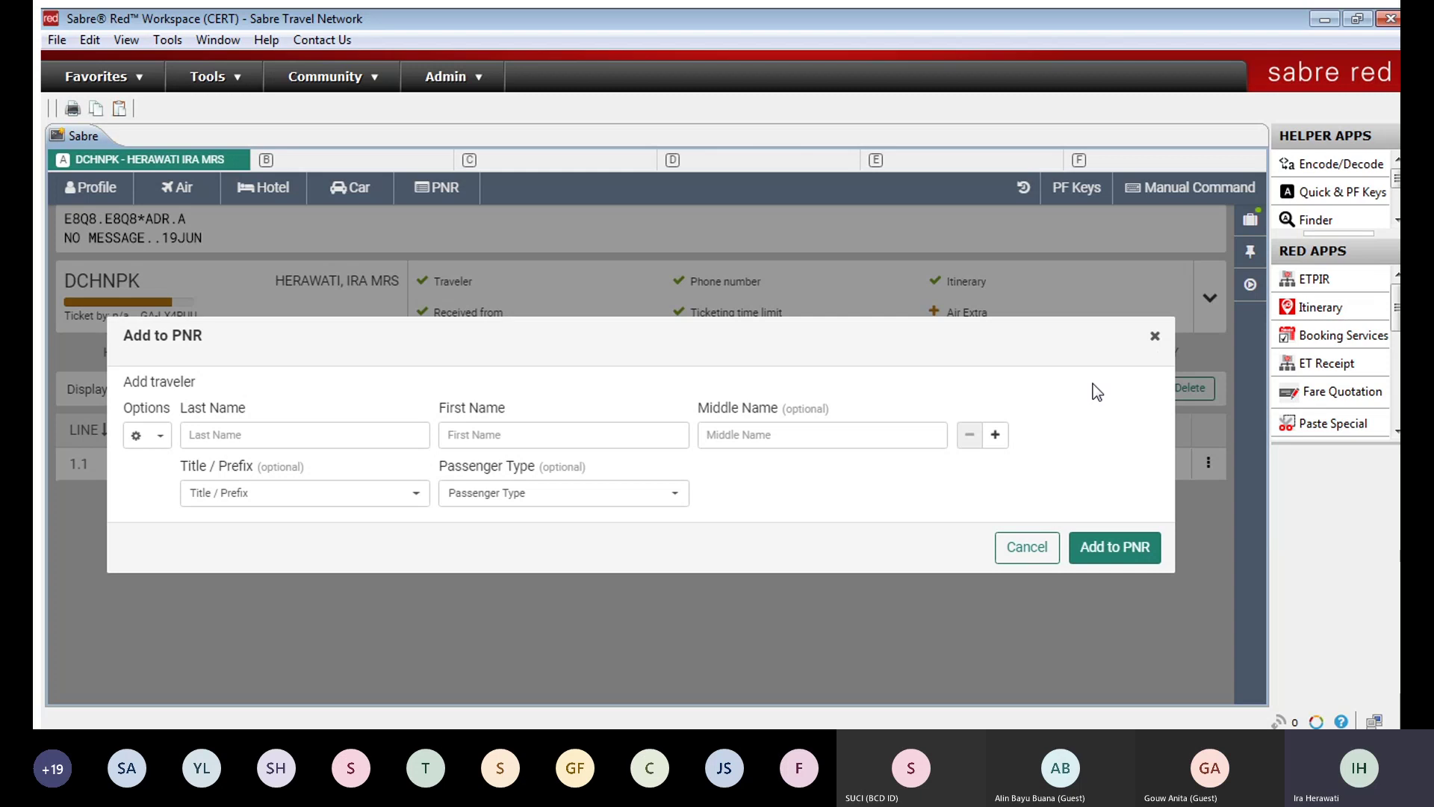
{"action": "left_click", "coordinate": [273, 433]}
{"action": "left_click", "coordinate": [484, 434]}
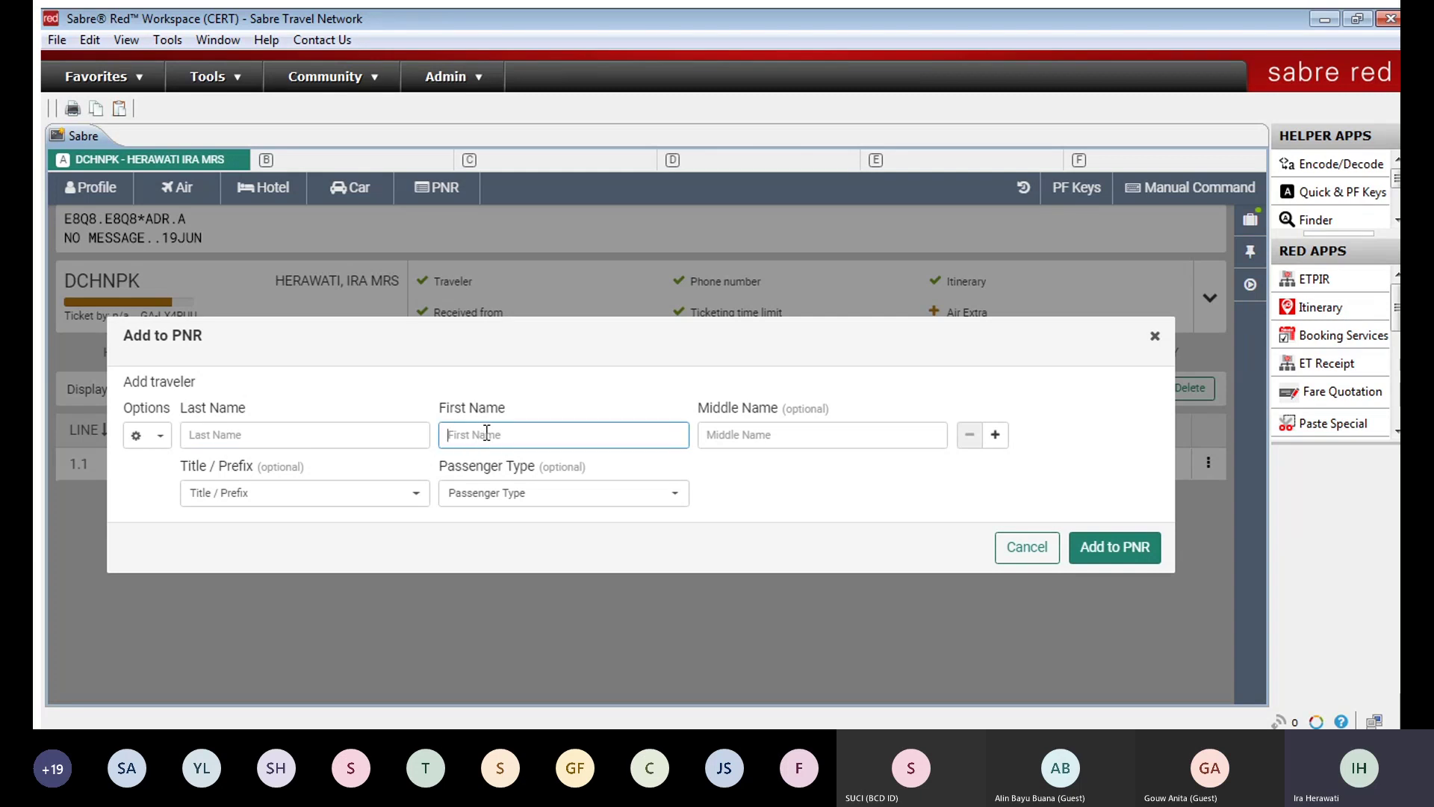
{"action": "left_click", "coordinate": [726, 432]}
{"action": "left_click", "coordinate": [608, 436]}
{"action": "left_click", "coordinate": [327, 423]}
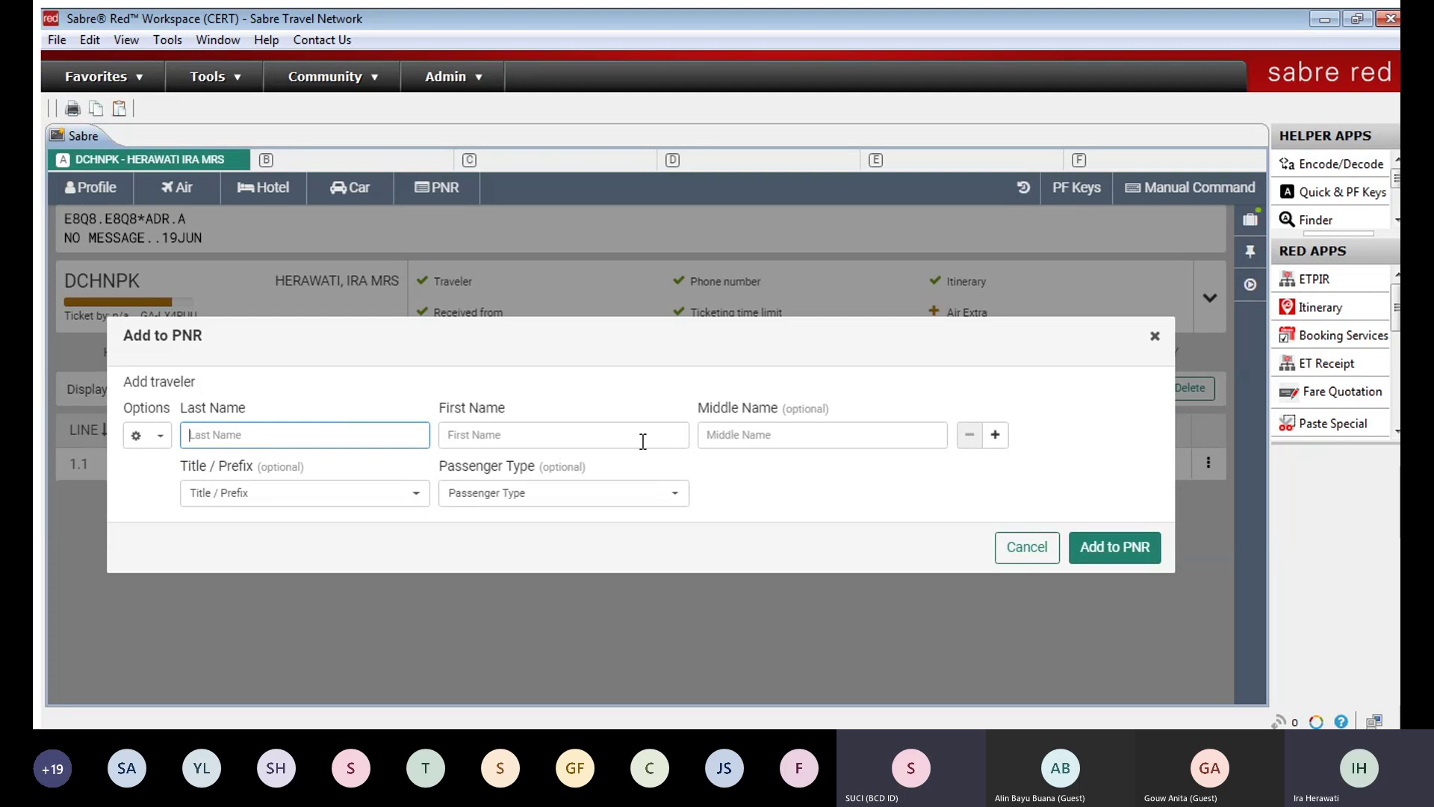
{"action": "left_click", "coordinate": [1154, 335]}
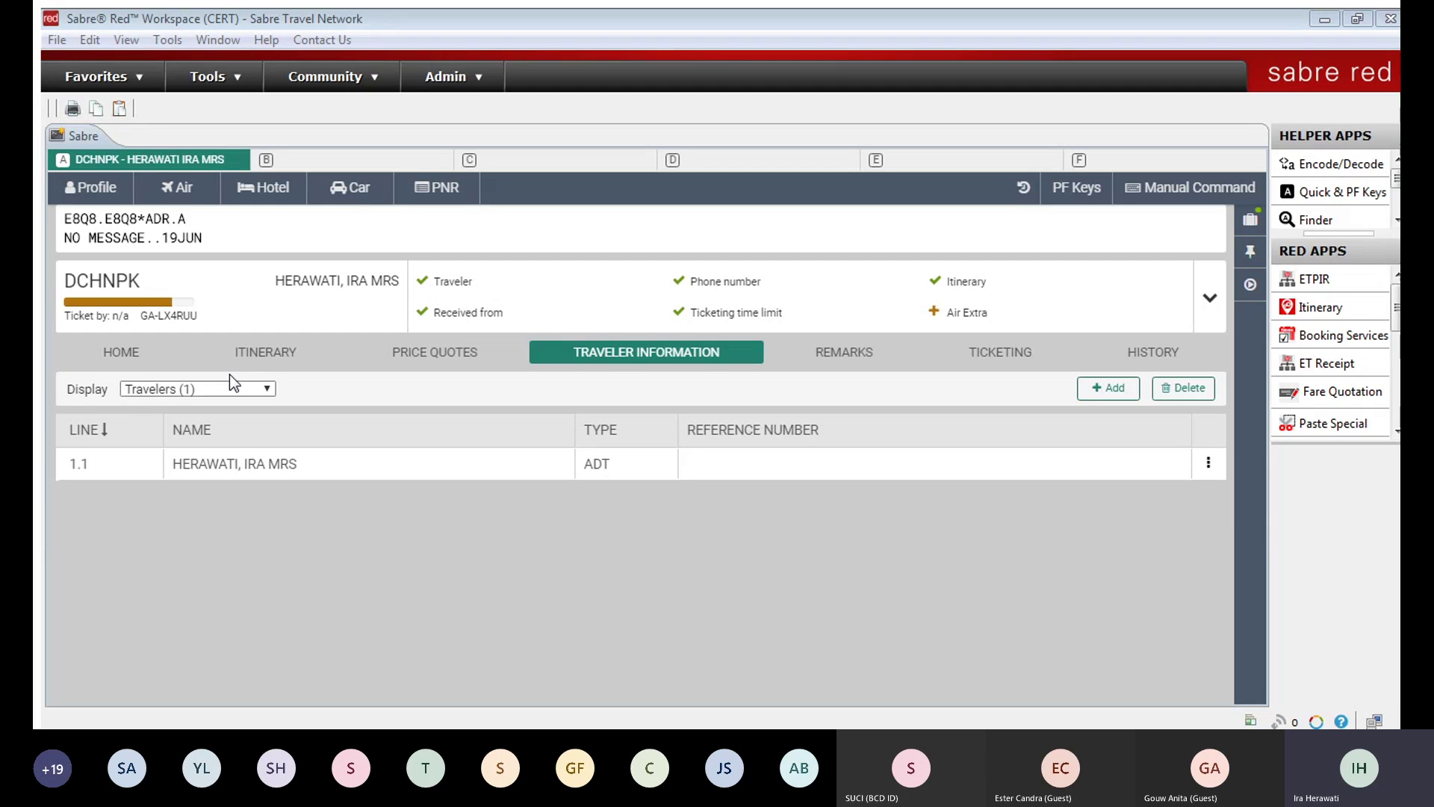
{"action": "left_click", "coordinate": [261, 387]}
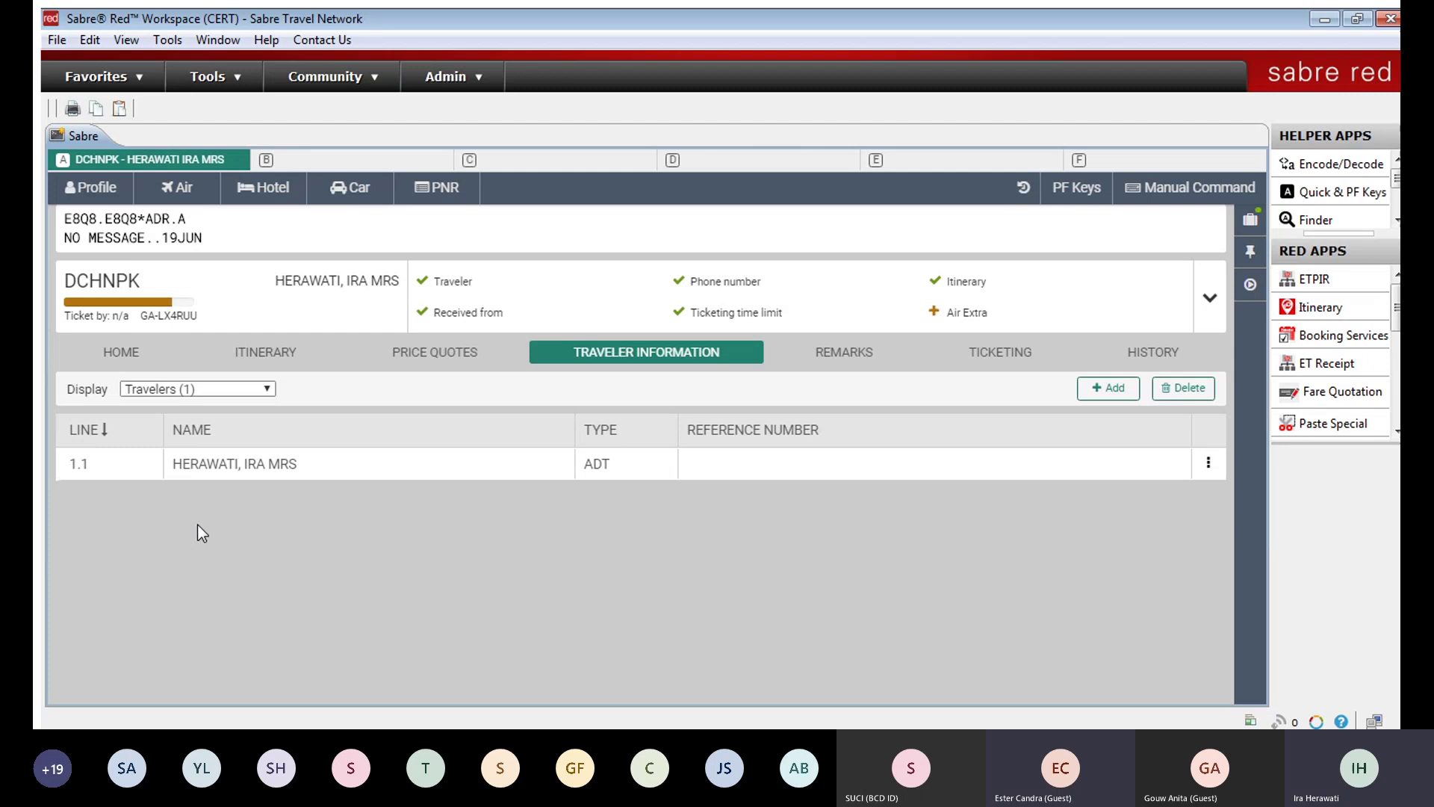
Step: Switch Display to SSR to review the ADTK entry, dismiss its delete menu, and return to HOME
{"action": "key", "text": "Down"}
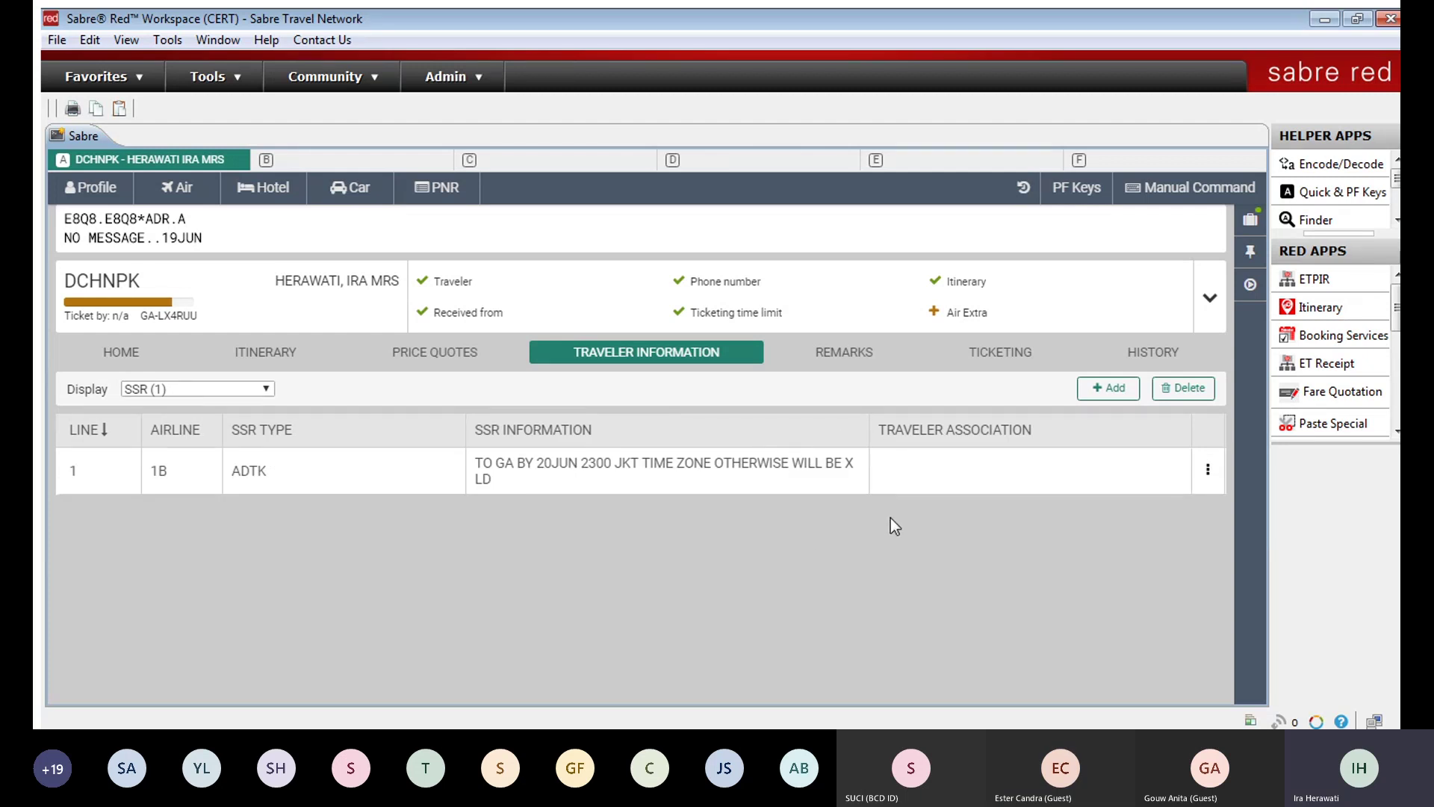
{"action": "left_click", "coordinate": [1207, 469]}
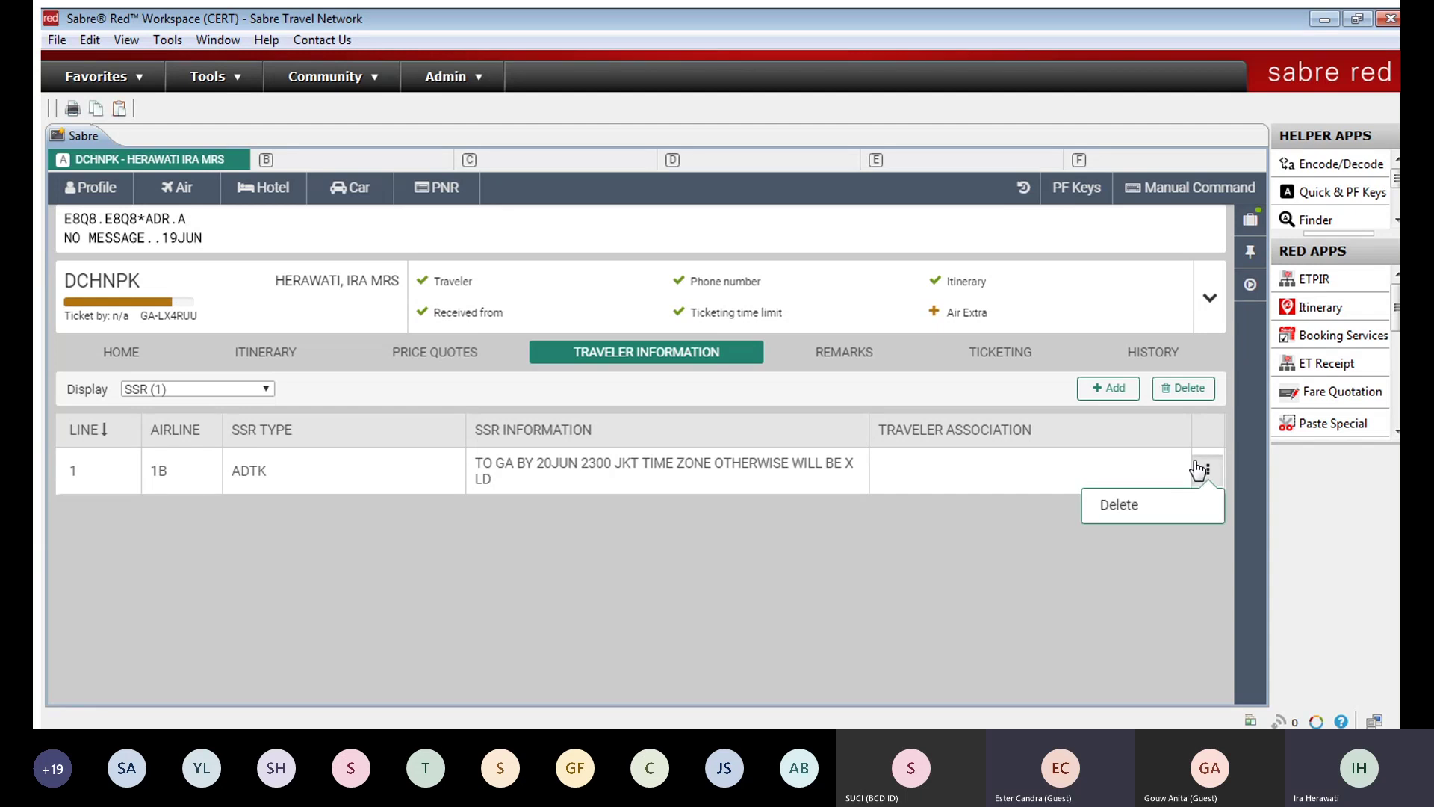
{"action": "left_click", "coordinate": [939, 478]}
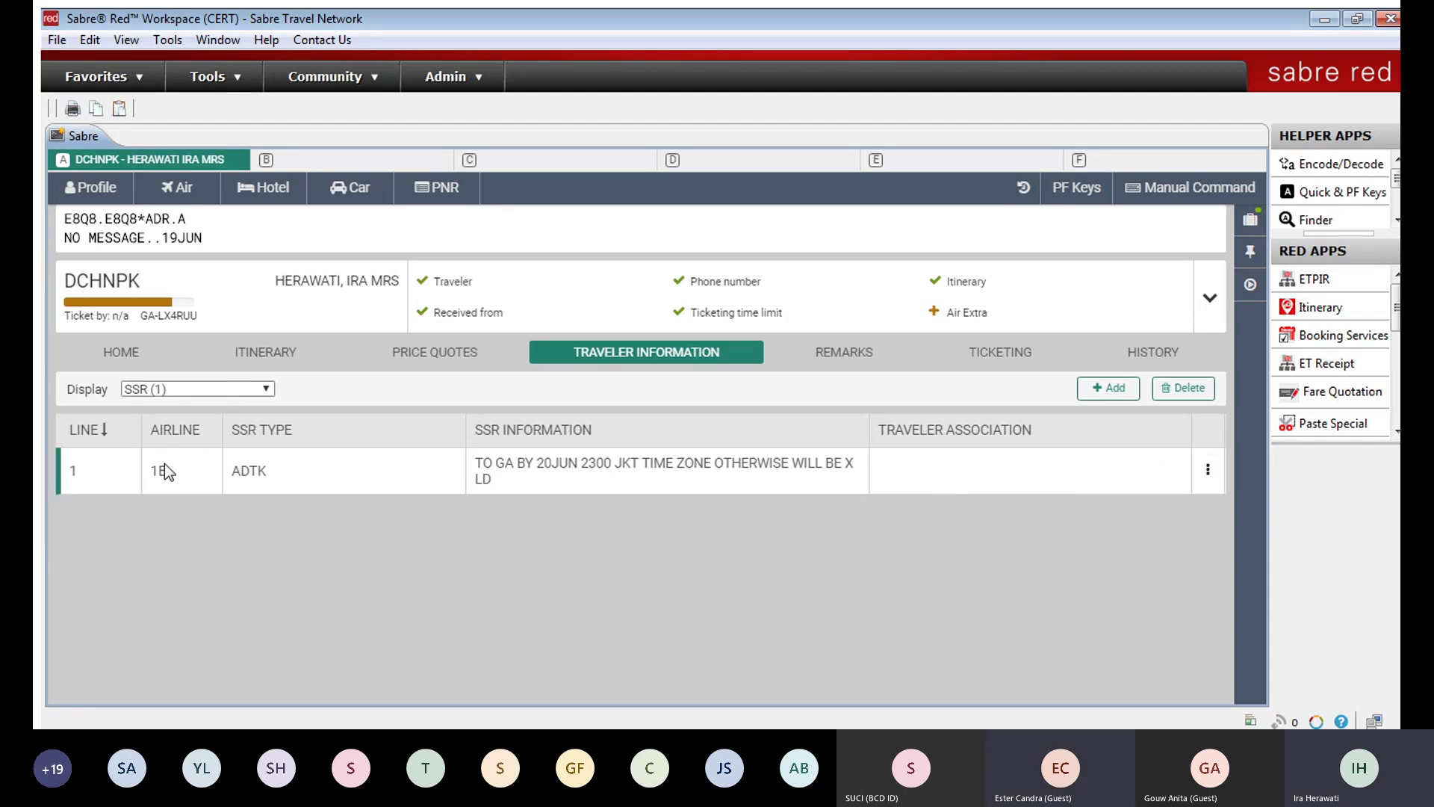
{"action": "left_click", "coordinate": [104, 353]}
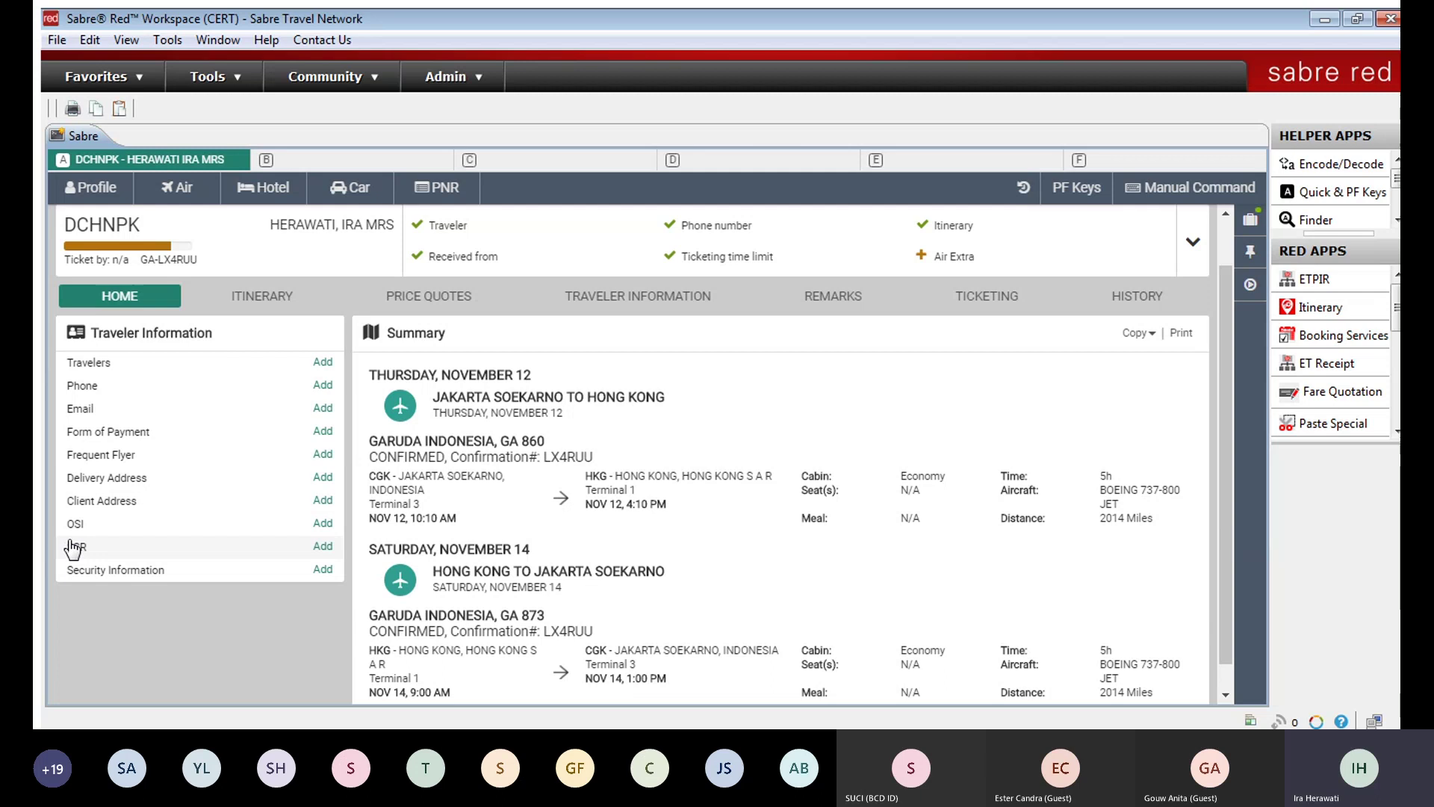
Step: Fill an Infant / Child SSR as Child for all segments with date of birth 18JUN2020
{"action": "left_click", "coordinate": [323, 548]}
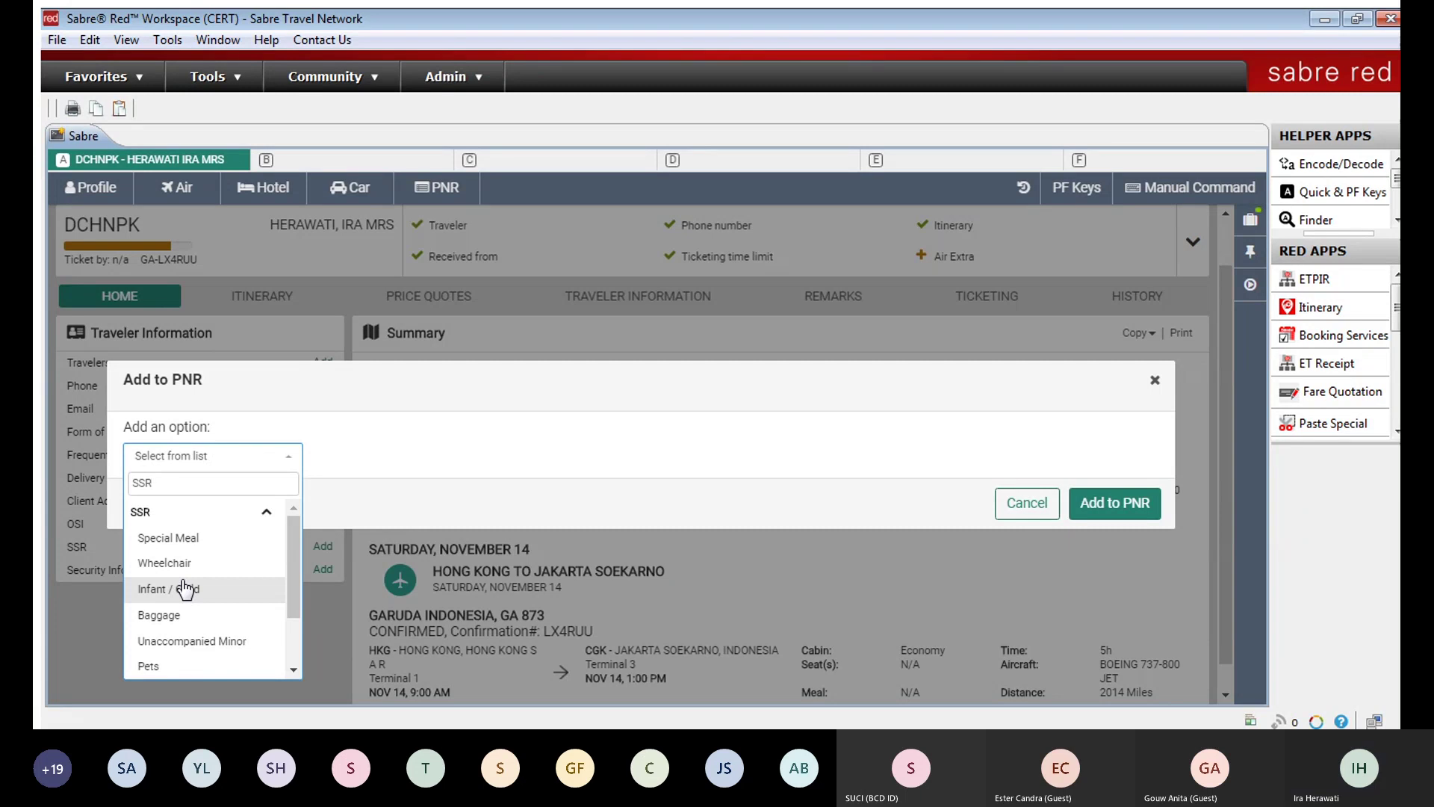
{"action": "left_click", "coordinate": [185, 589]}
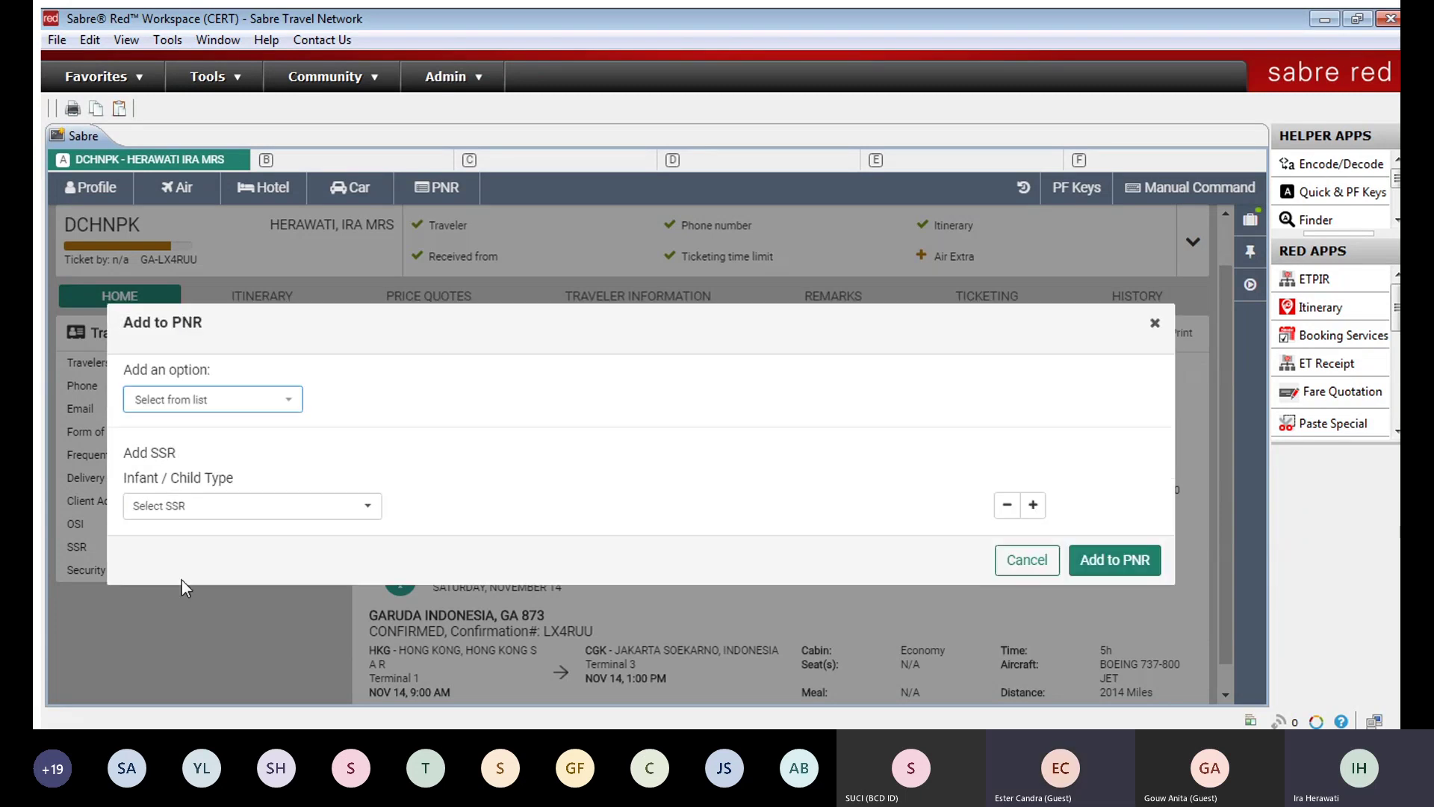
{"action": "left_click", "coordinate": [286, 507]}
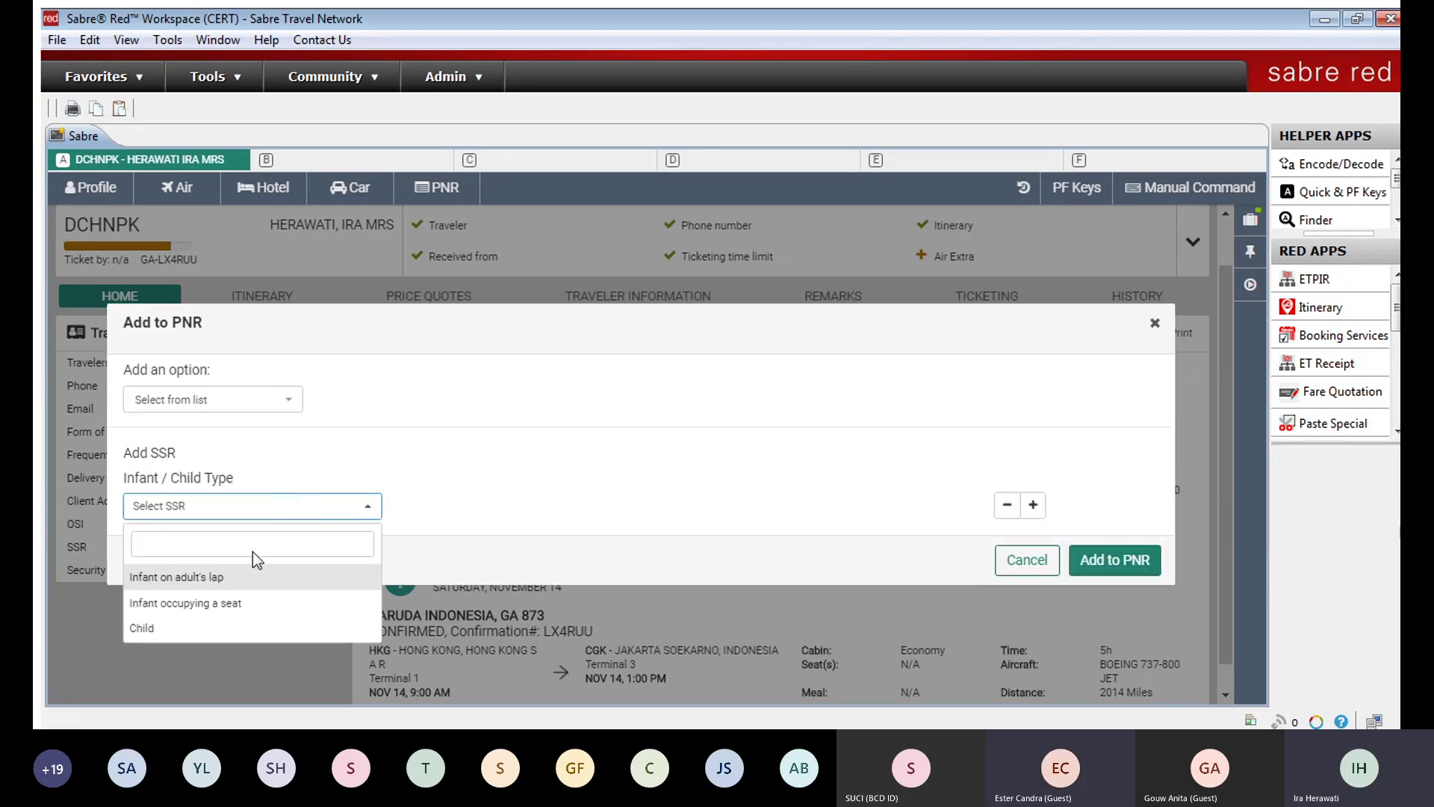
{"action": "left_click", "coordinate": [216, 626]}
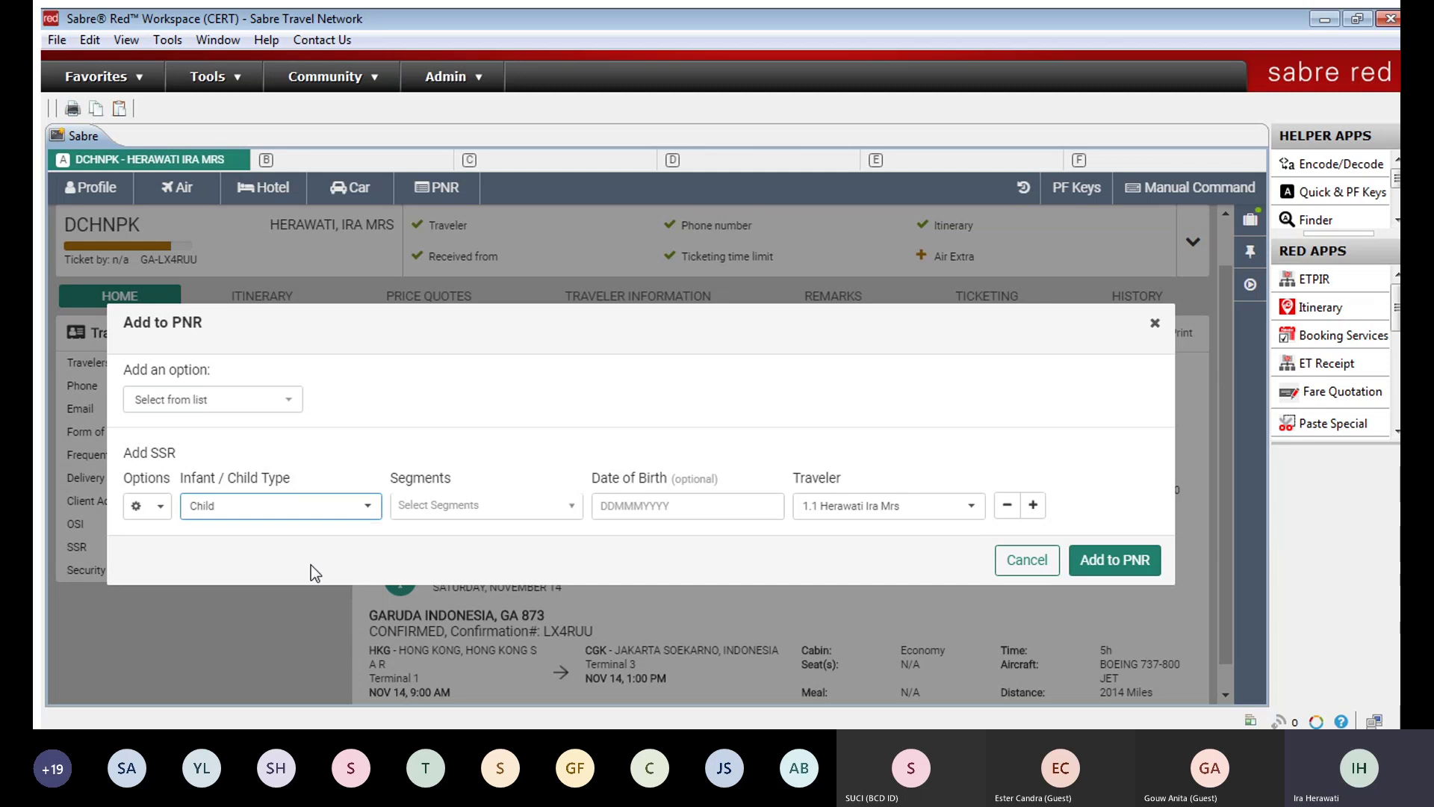
{"action": "left_click", "coordinate": [474, 505]}
{"action": "left_click", "coordinate": [450, 534]}
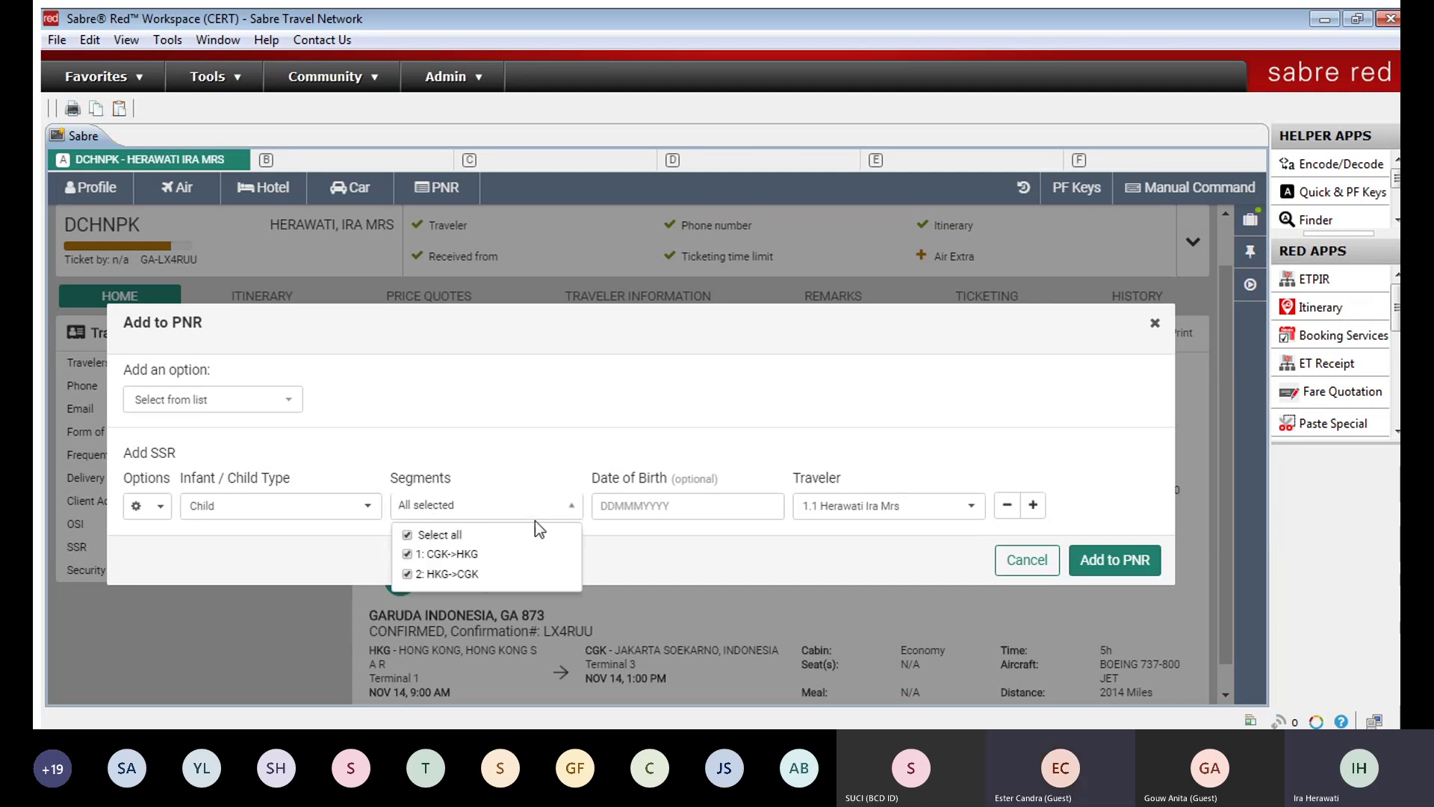
{"action": "left_click", "coordinate": [657, 506]}
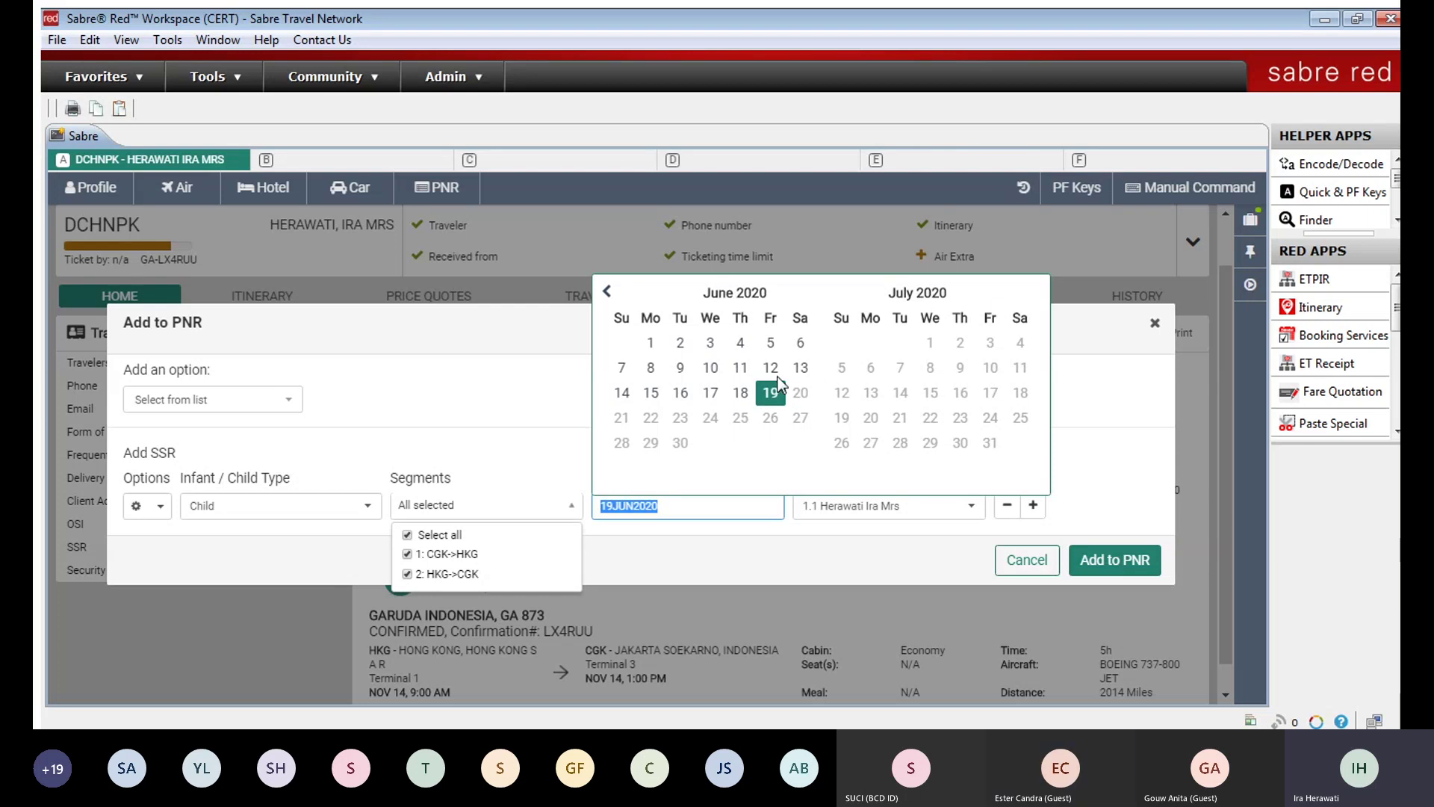
{"action": "left_click", "coordinate": [740, 392]}
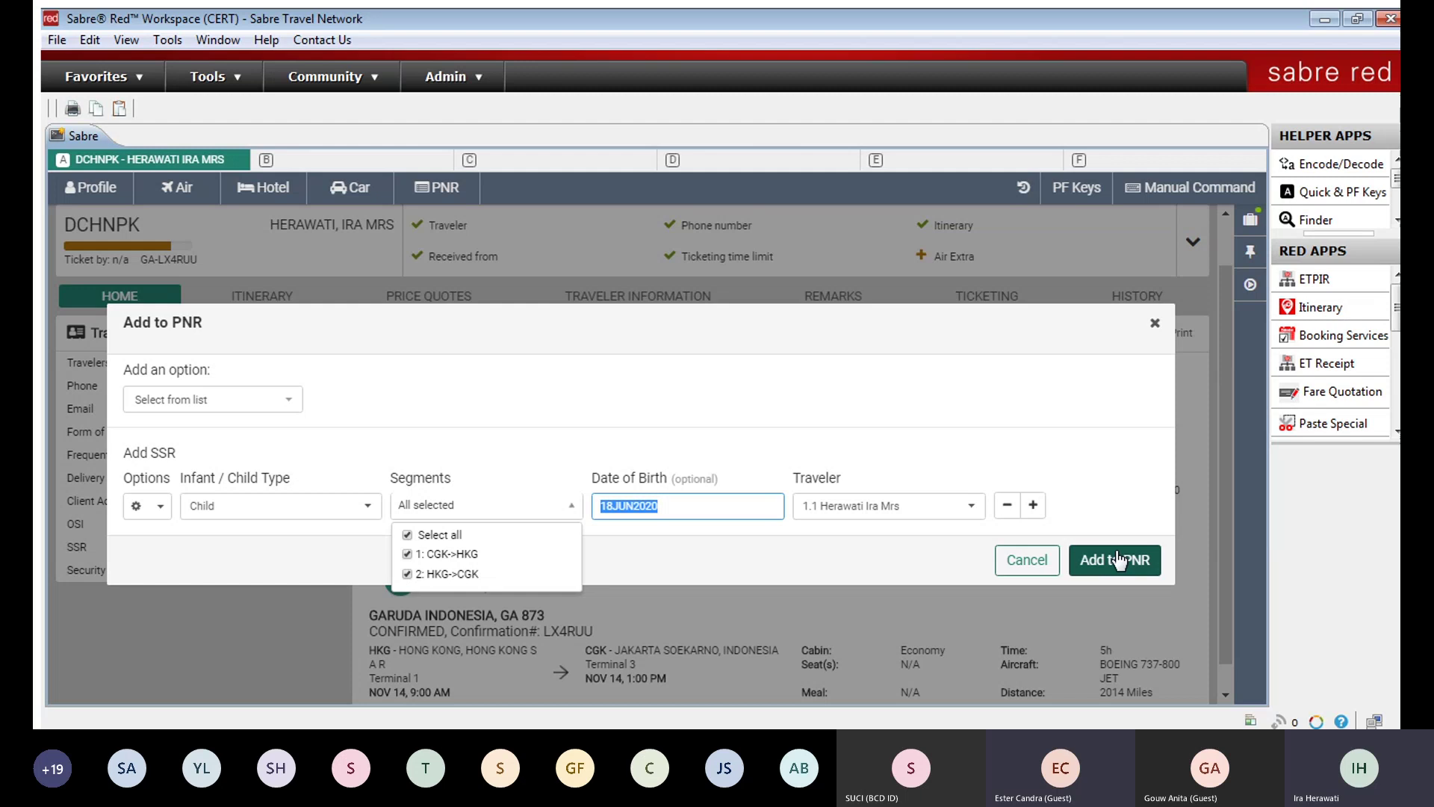
Step: Close the Add to PNR dialog without adding the Child SSR
{"action": "left_click", "coordinate": [1150, 323]}
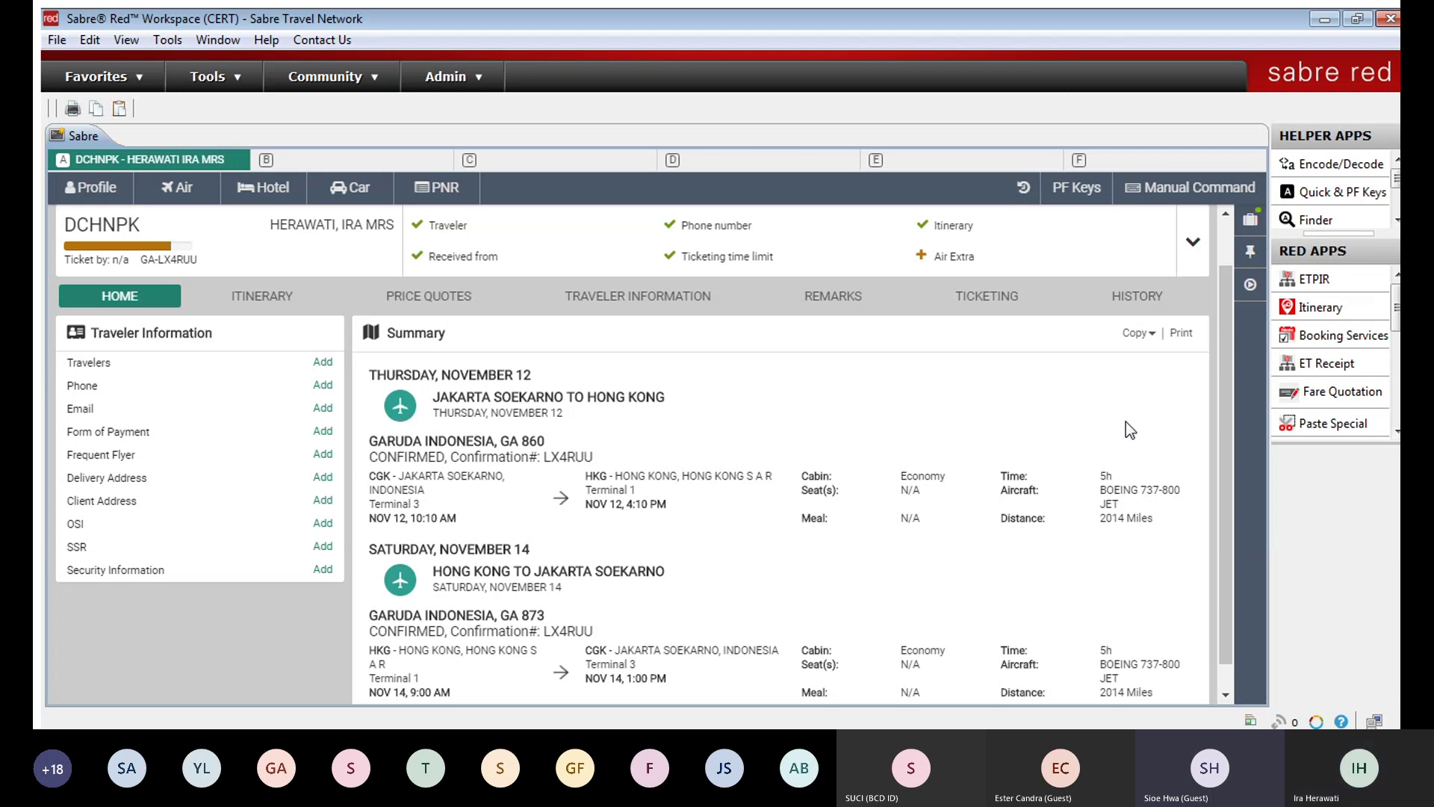
Step: Switch to the command line, type a test entry and erase it, leaving the field empty
{"action": "left_click", "coordinate": [1185, 183]}
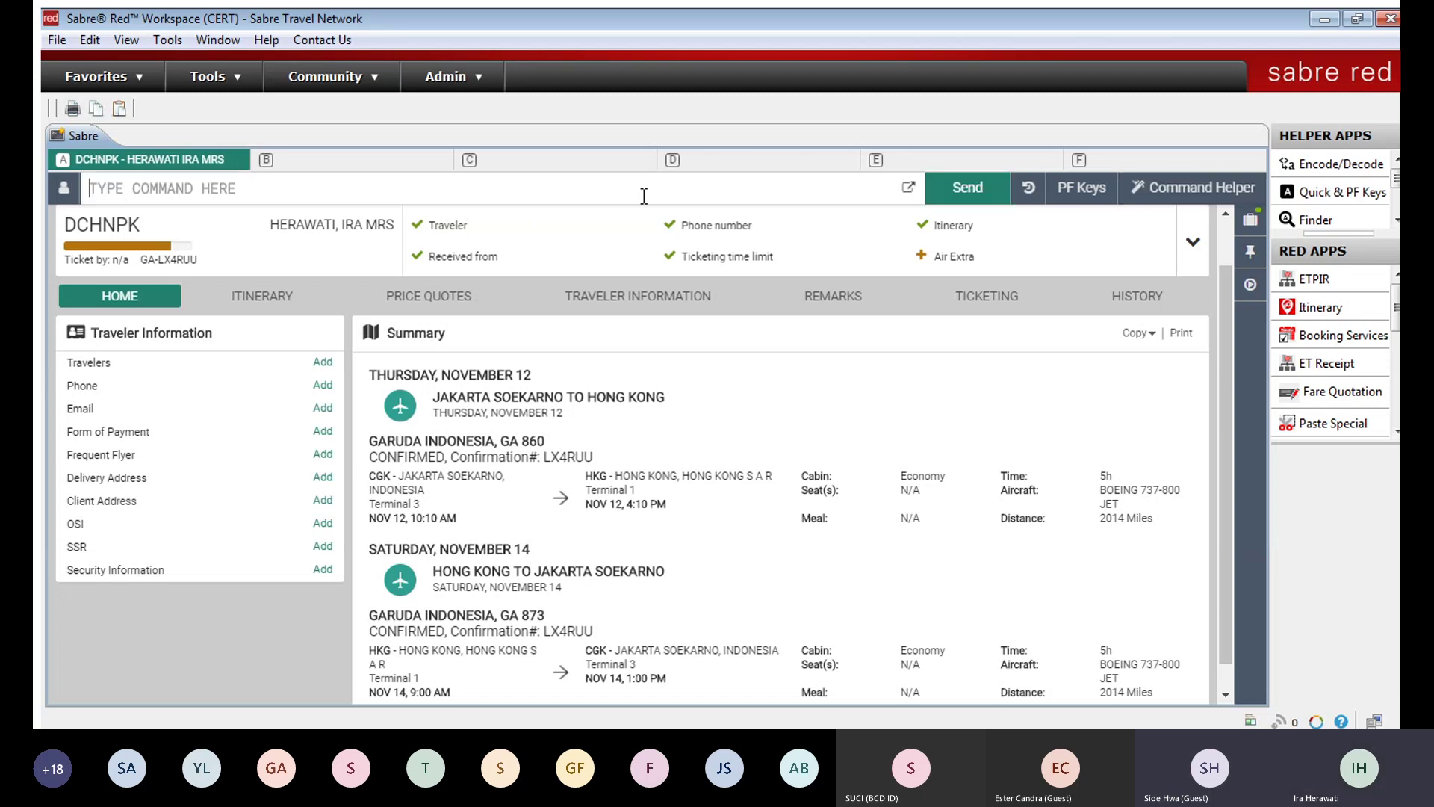
{"action": "left_click", "coordinate": [643, 196]}
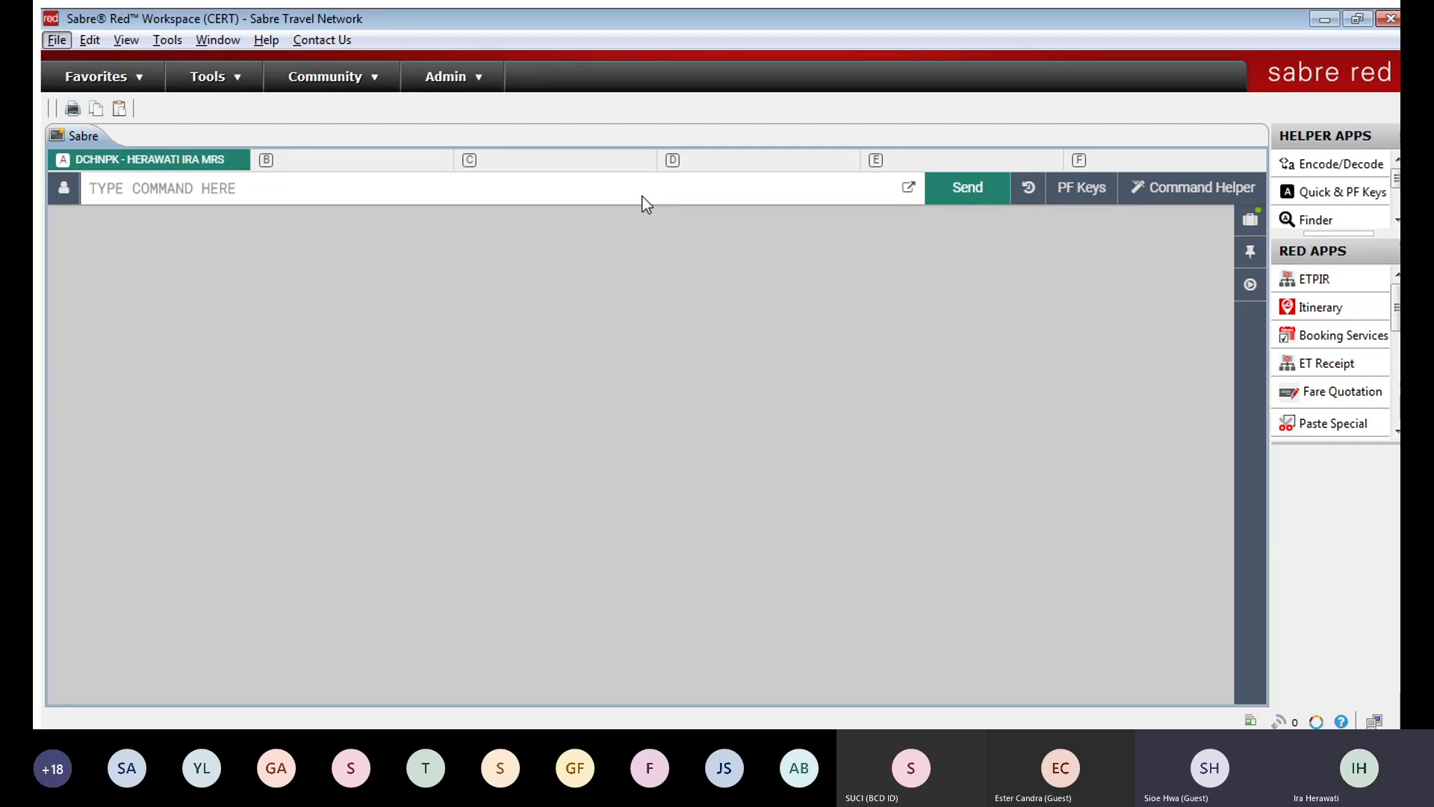
{"action": "key", "text": "Escape"}
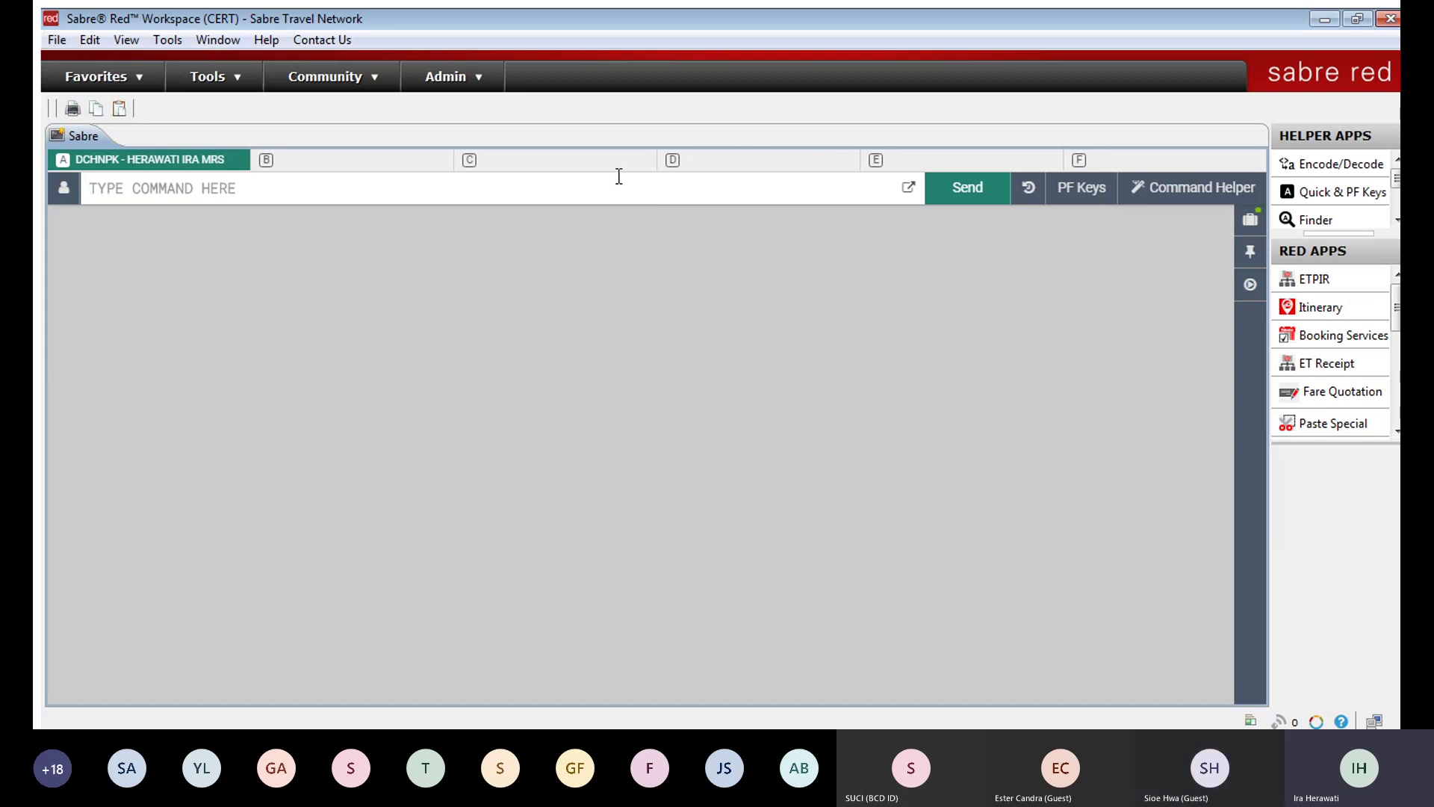
{"action": "type", "text": "1202LVGM"}
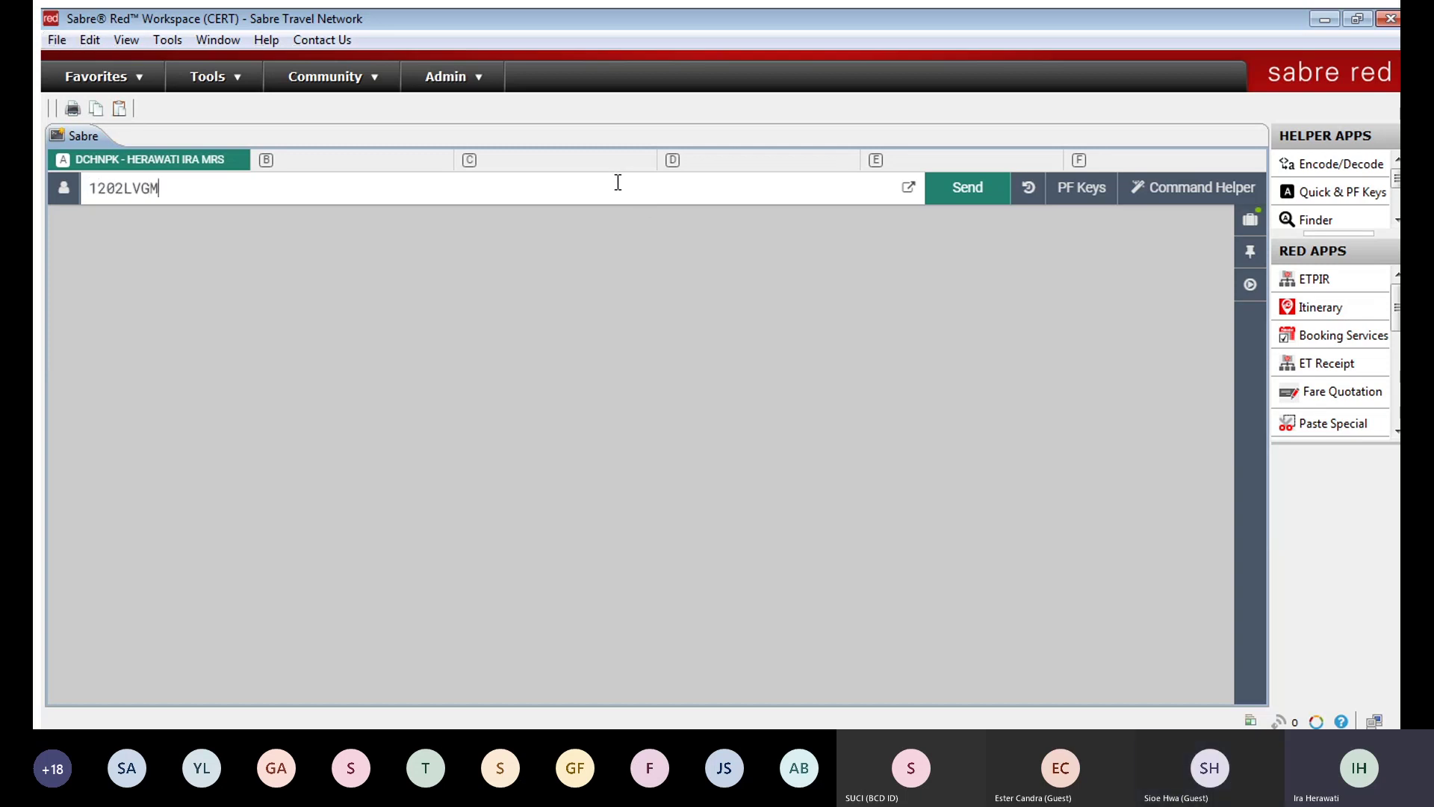
{"action": "type", "text": "GS,KFDKBFKBFGKFD"}
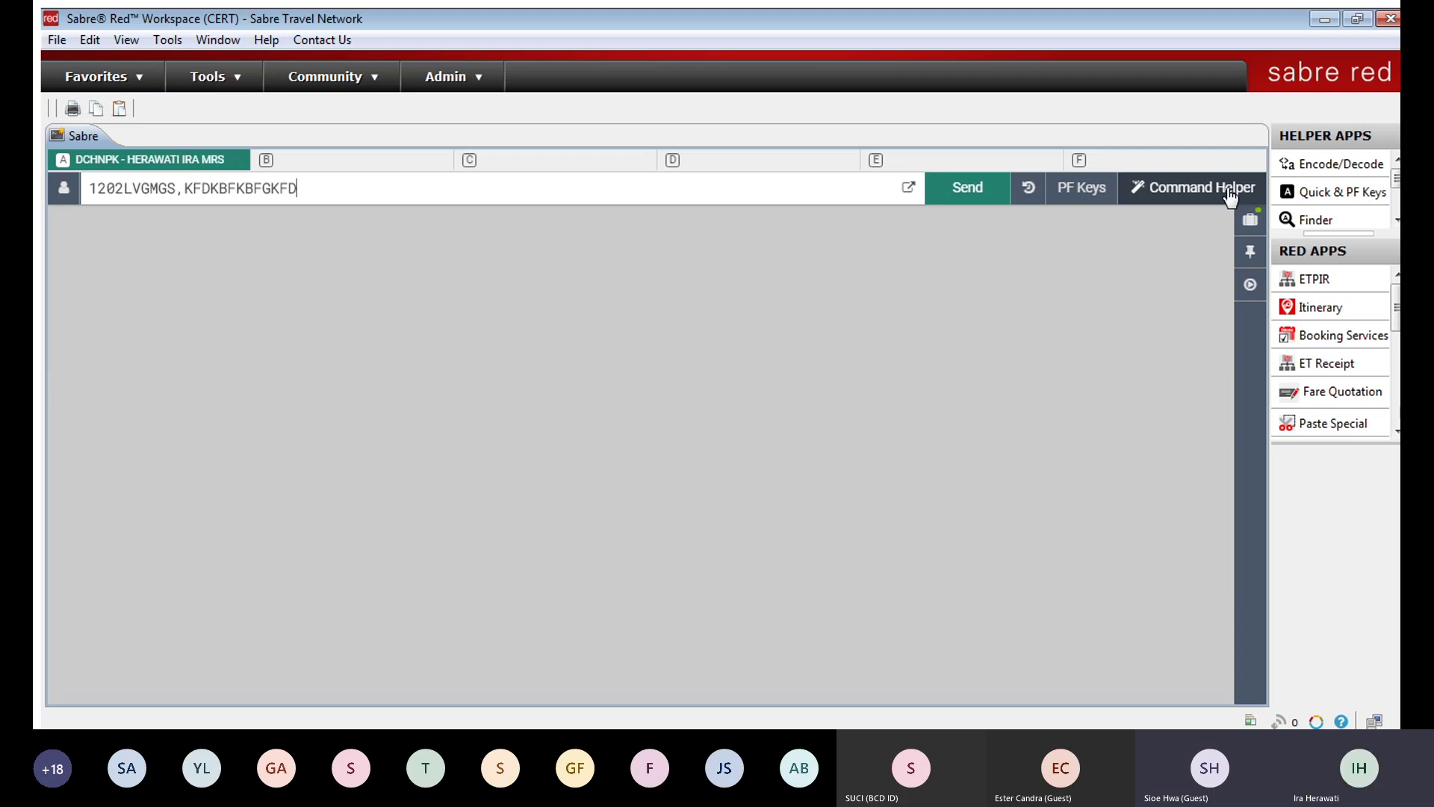
{"action": "key", "text": "BackSpace"}
{"action": "key", "text": "BackSpace"}
{"action": "key", "text": "BackSpace"}
{"action": "key", "text": "BackSpace"}
{"action": "key", "text": "BackSpace"}
{"action": "key", "text": "BackSpace"}
{"action": "key", "text": "BackSpace"}
{"action": "key", "text": "BackSpace"}
{"action": "key", "text": "BackSpace"}
{"action": "key", "text": "BackSpace"}
{"action": "key", "text": "BackSpace"}
{"action": "key", "text": "BackSpace"}
{"action": "key", "text": "BackSpace"}
{"action": "key", "text": "BackSpace"}
{"action": "key", "text": "BackSpace"}
{"action": "key", "text": "BackSpace"}
{"action": "key", "text": "BackSpace"}
{"action": "key", "text": "BackSpace"}
{"action": "key", "text": "BackSpace"}
{"action": "key", "text": "BackSpace"}
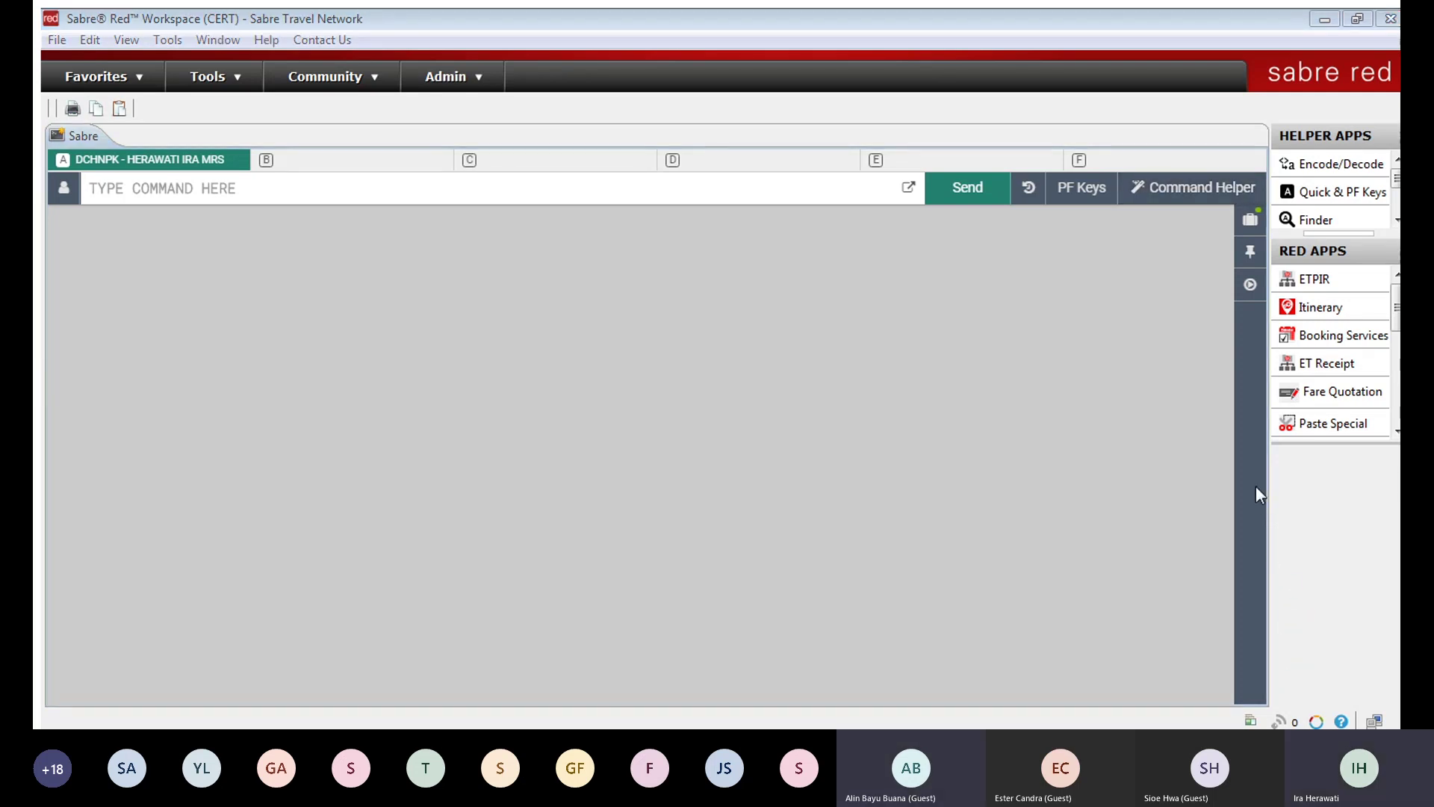
Step: Open the Workflows list, enter QC/ in the command line, then close the list
{"action": "left_click", "coordinate": [1249, 284]}
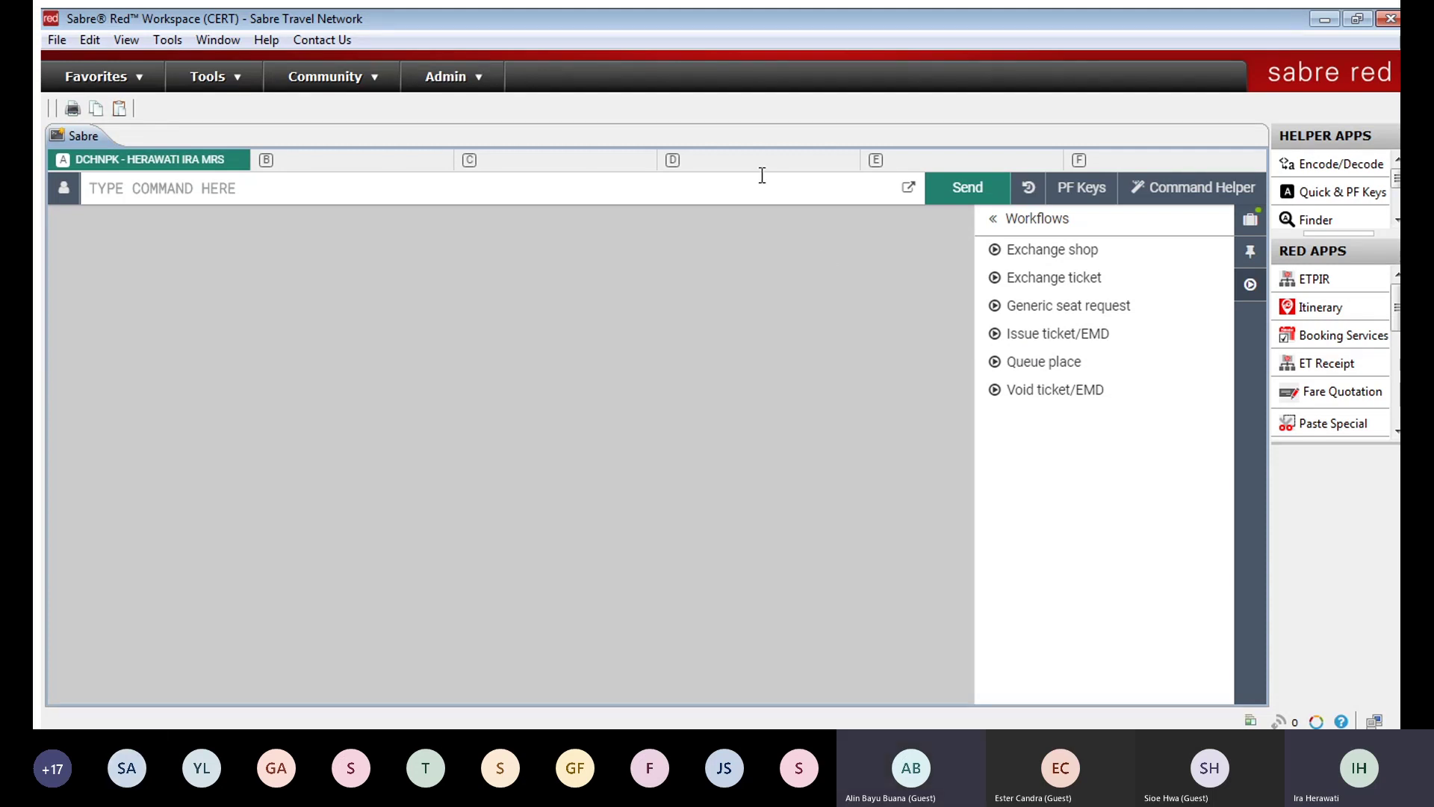
{"action": "type", "text": "QC/"}
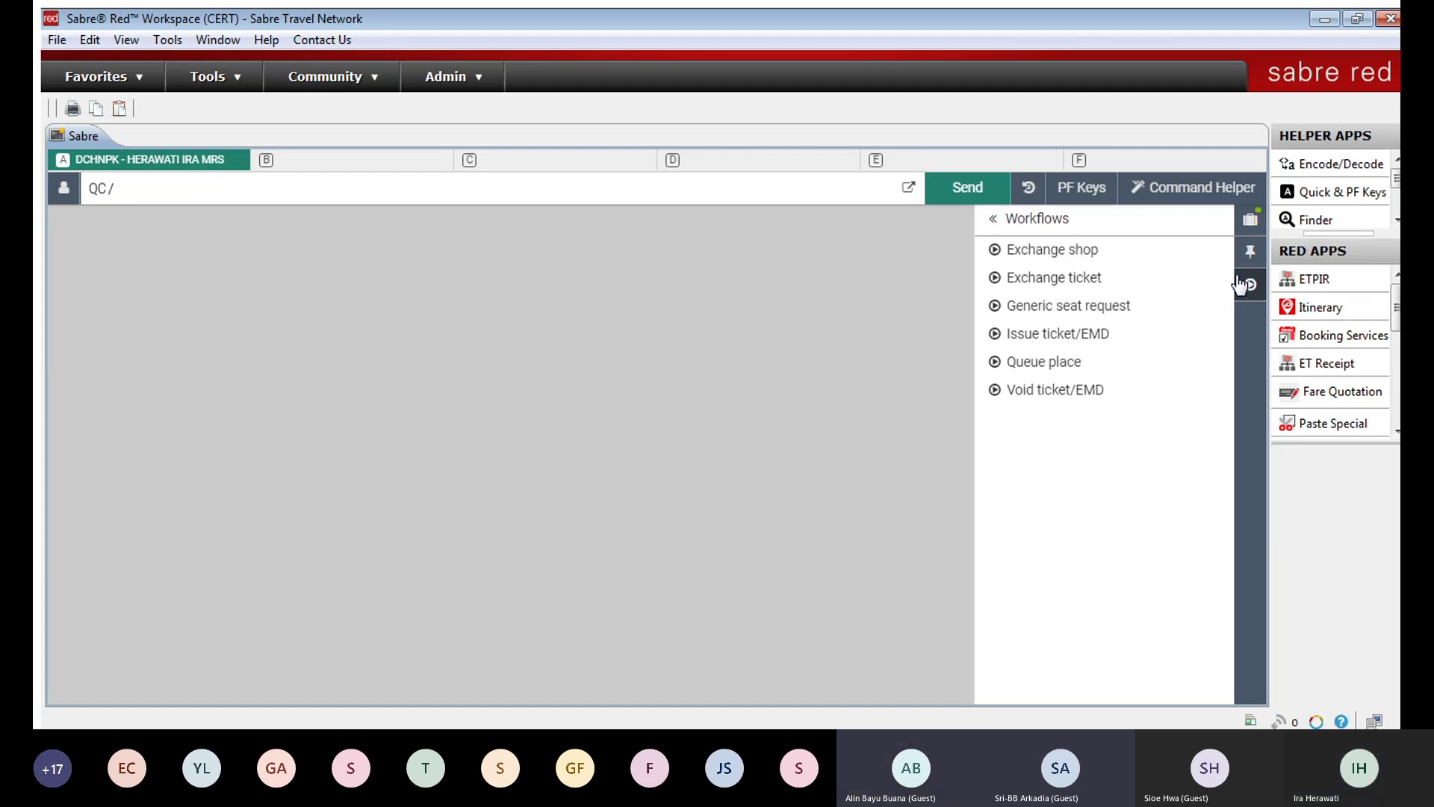
{"action": "left_click", "coordinate": [1239, 285]}
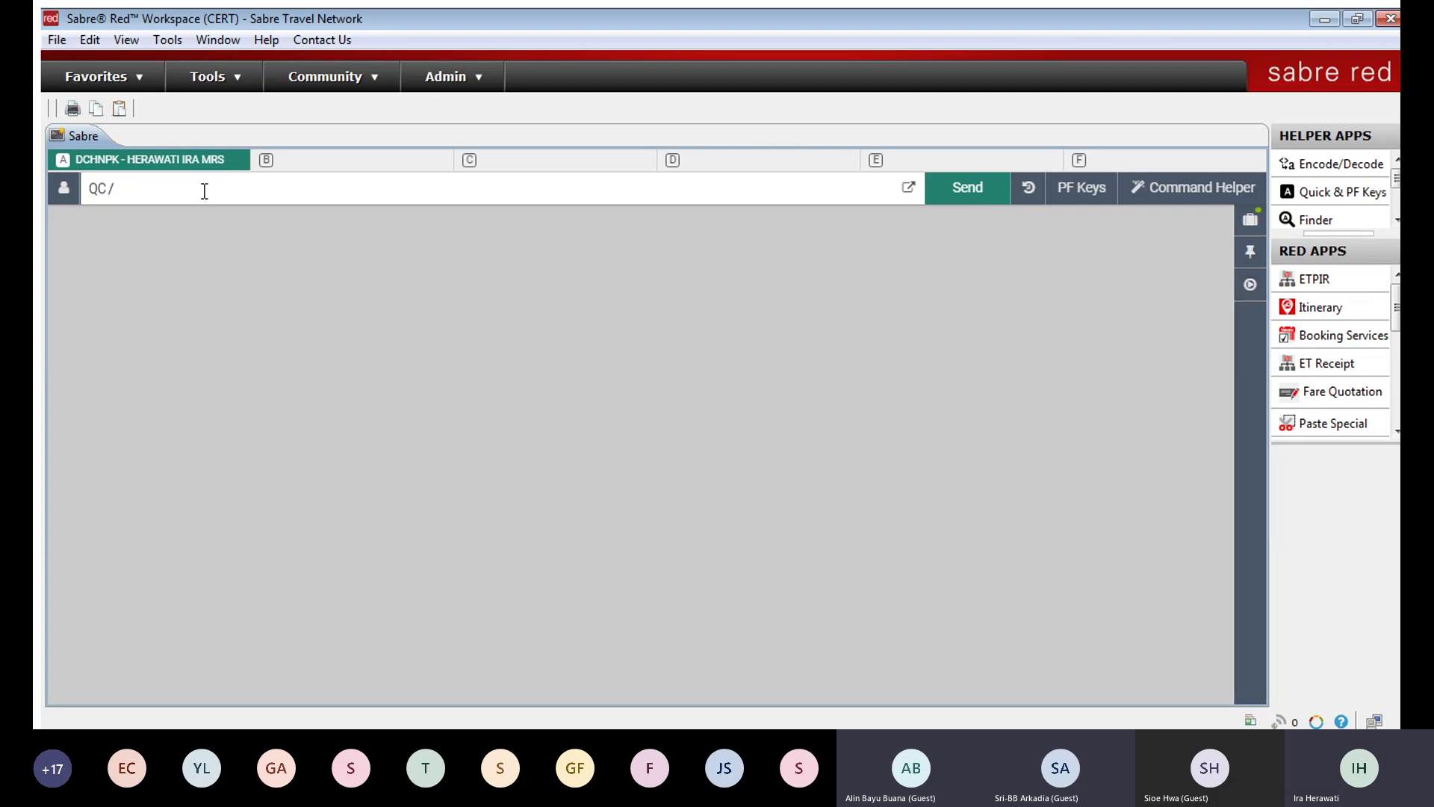
Step: Run the QC/ queue count to display queue totals showing 159 PNRs
{"action": "double_click", "coordinate": [101, 187]}
{"action": "left_click", "coordinate": [240, 183]}
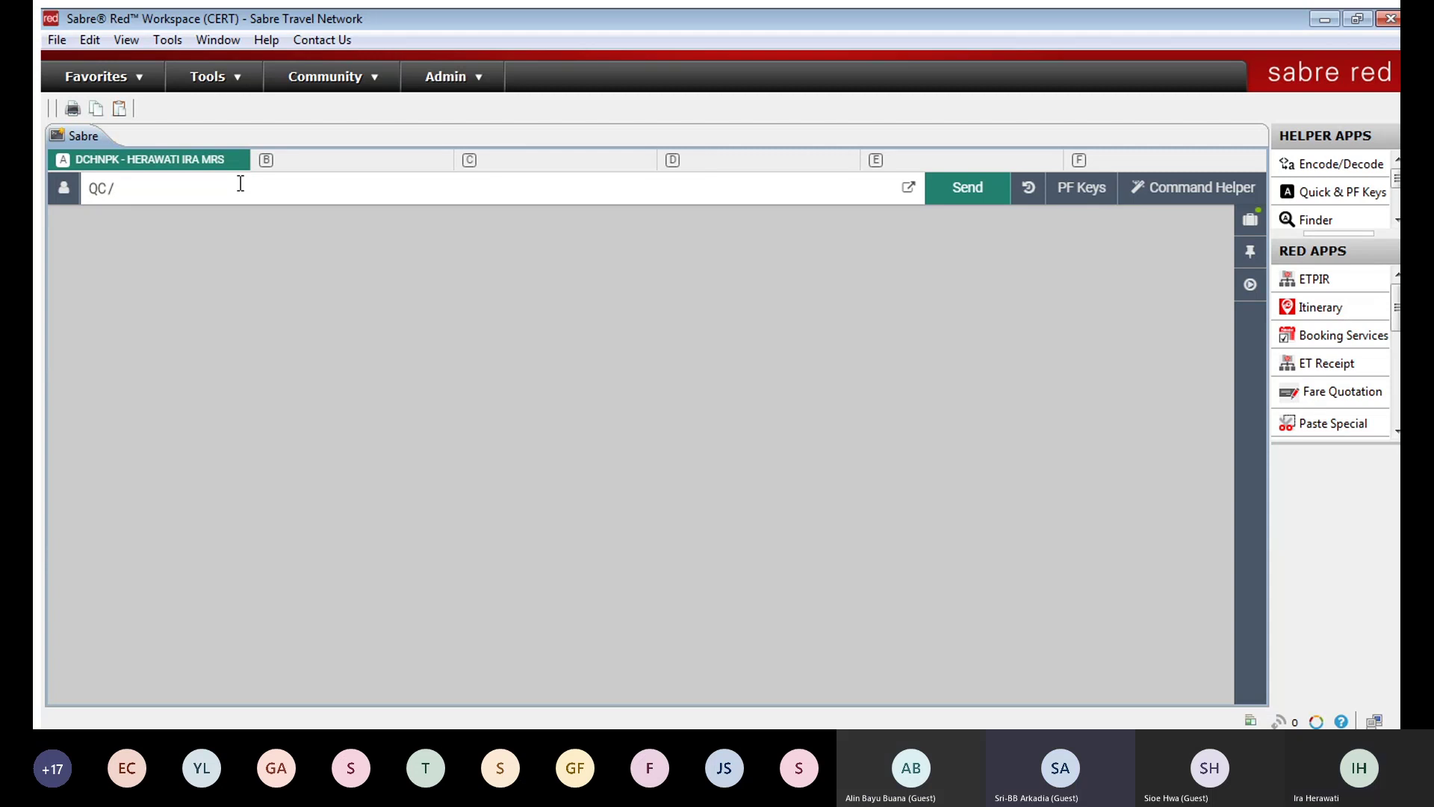
{"action": "key", "text": "Return"}
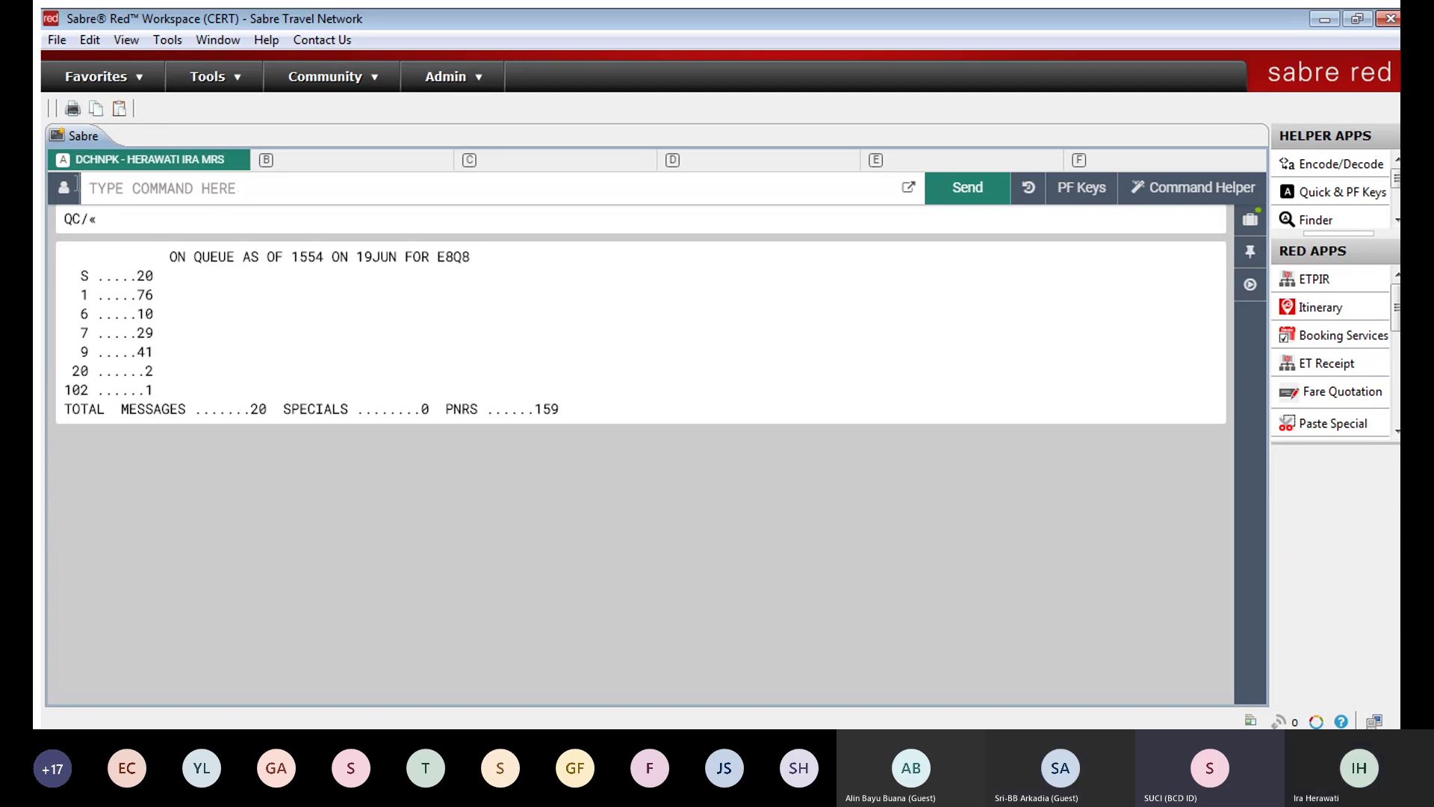
Step: Bring up the E8Q8 profile search form and restore the Profile/Air/Hotel toolbar
{"action": "left_click", "coordinate": [62, 189]}
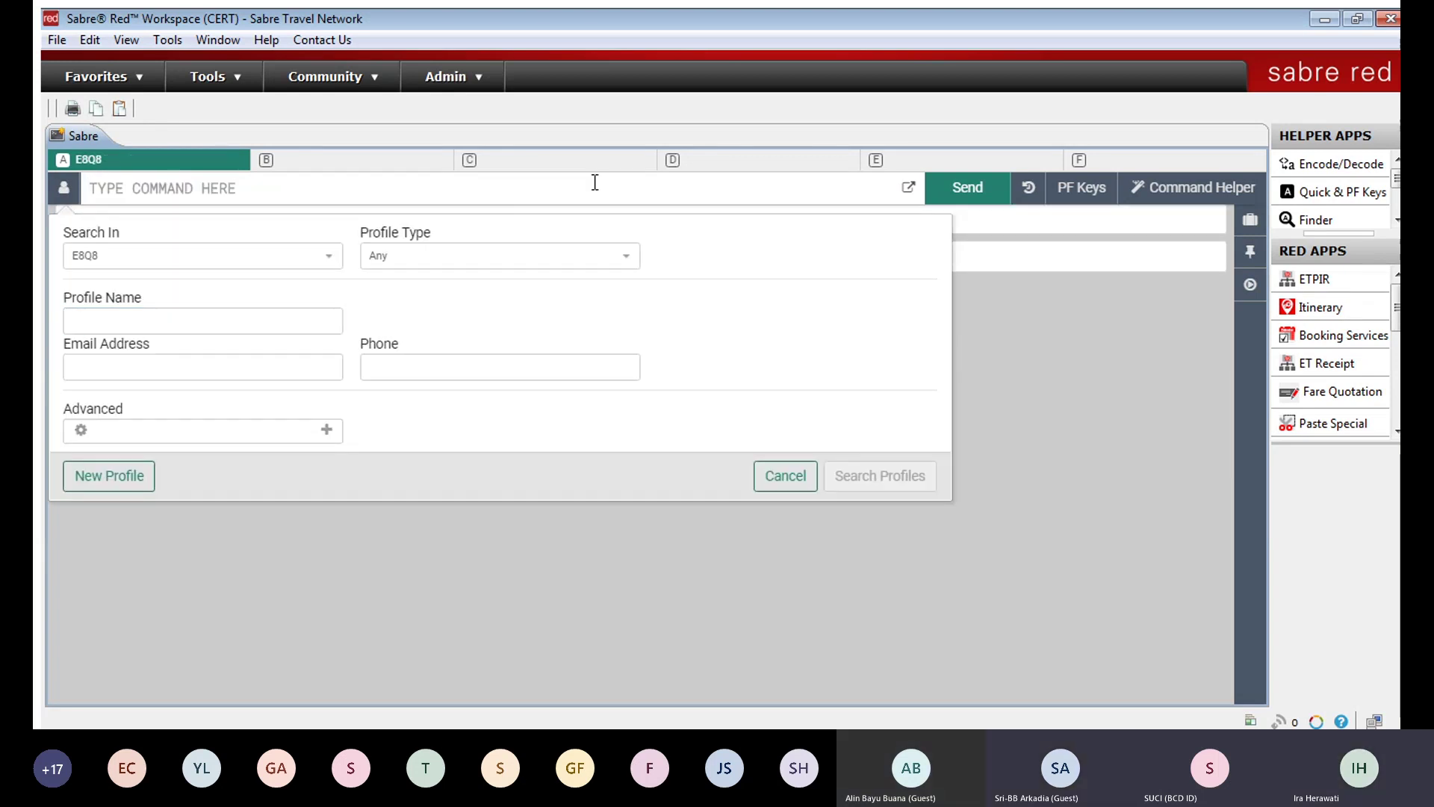
{"action": "left_click", "coordinate": [1169, 187]}
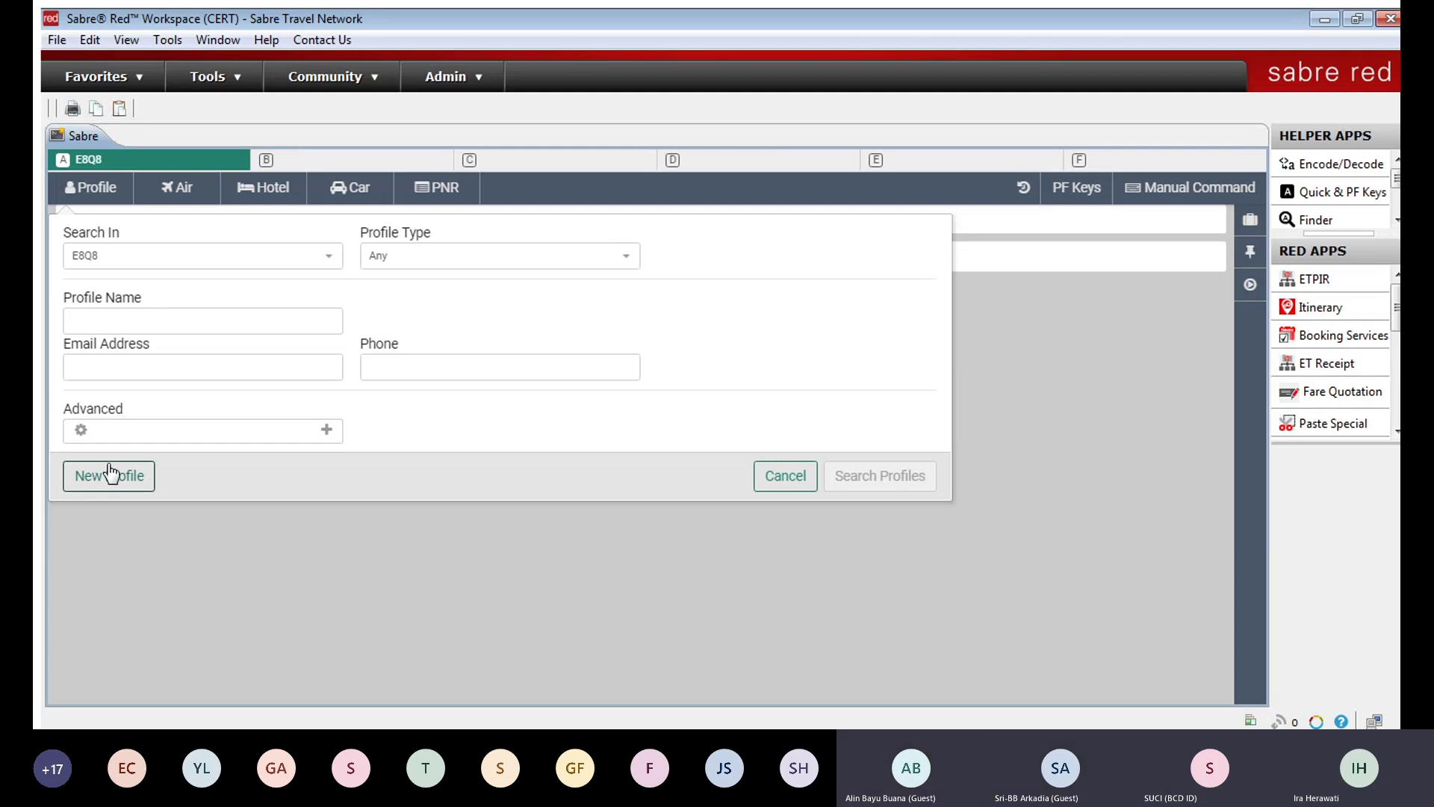
Step: Clear leftover terminal lines and open an empty Create Profile form for E8Q8
{"action": "left_click", "coordinate": [97, 185]}
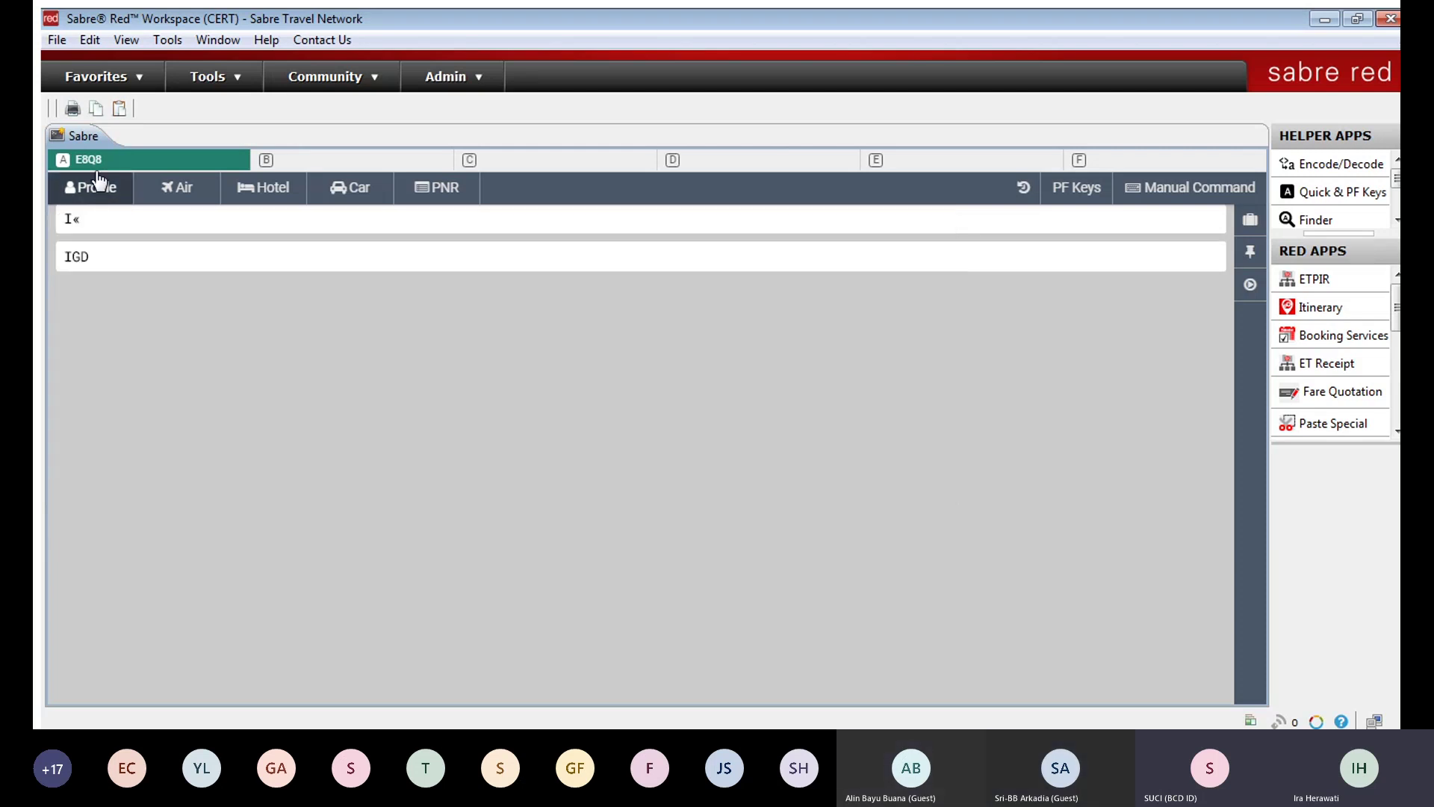
{"action": "left_click", "coordinate": [98, 179]}
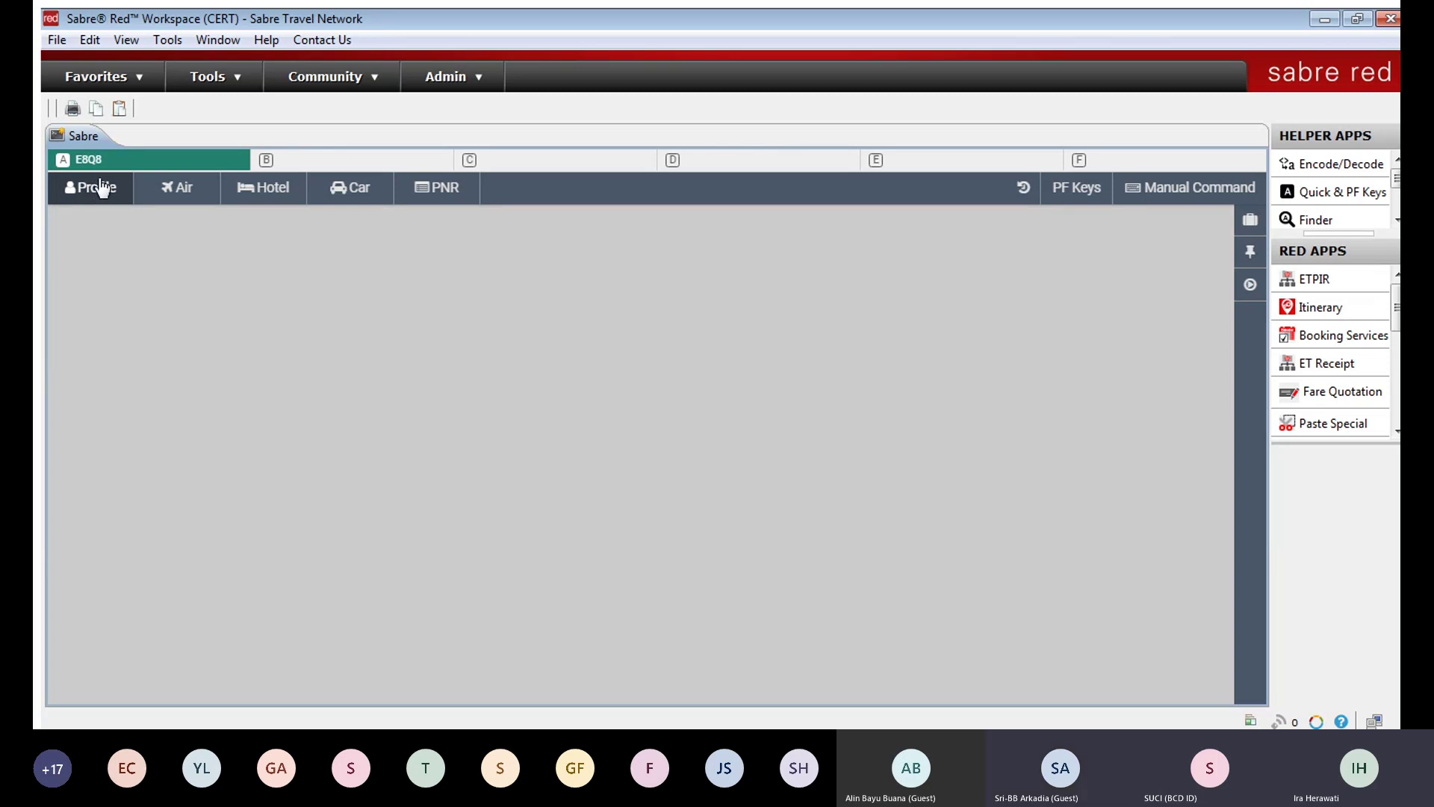
{"action": "left_click", "coordinate": [103, 188]}
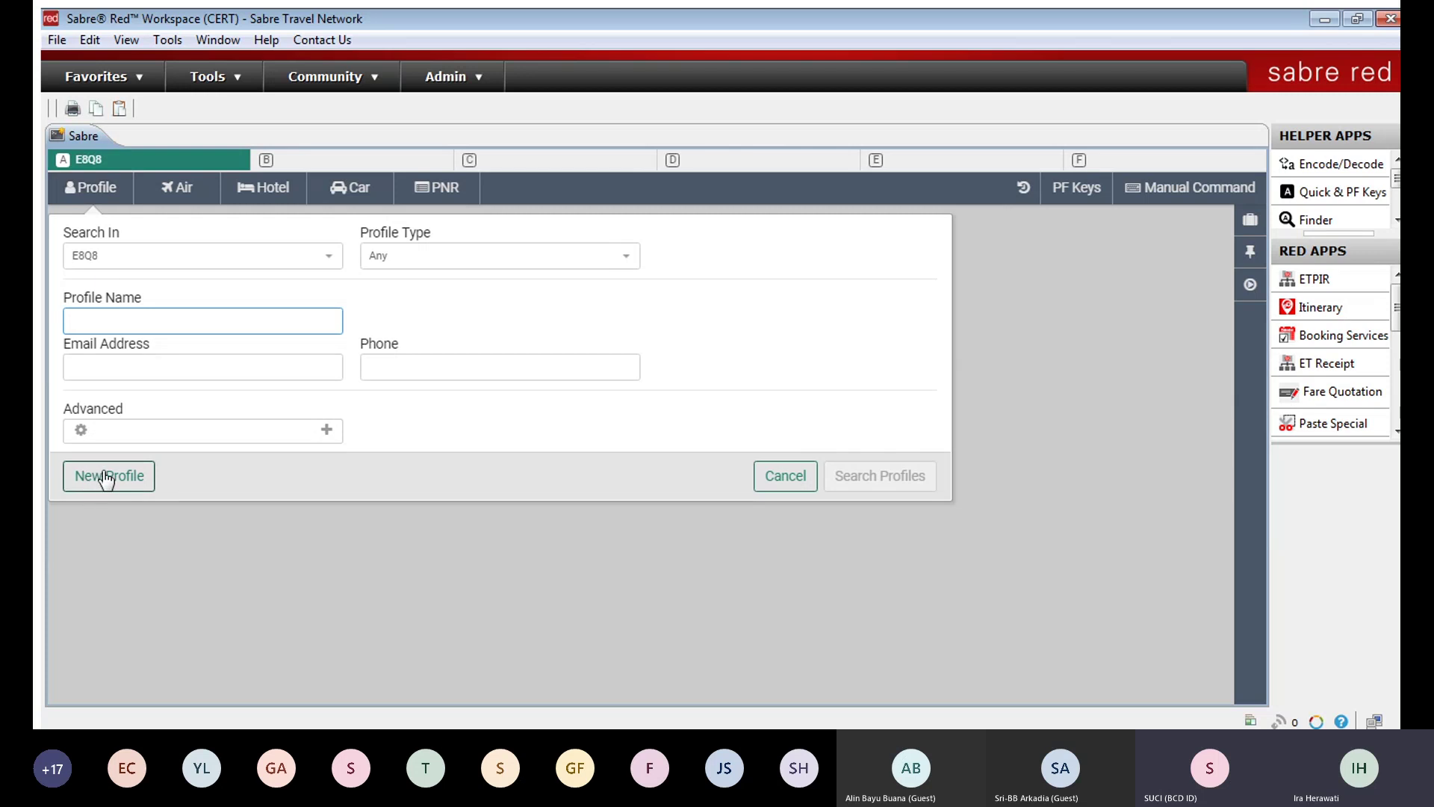
{"action": "left_click", "coordinate": [106, 476]}
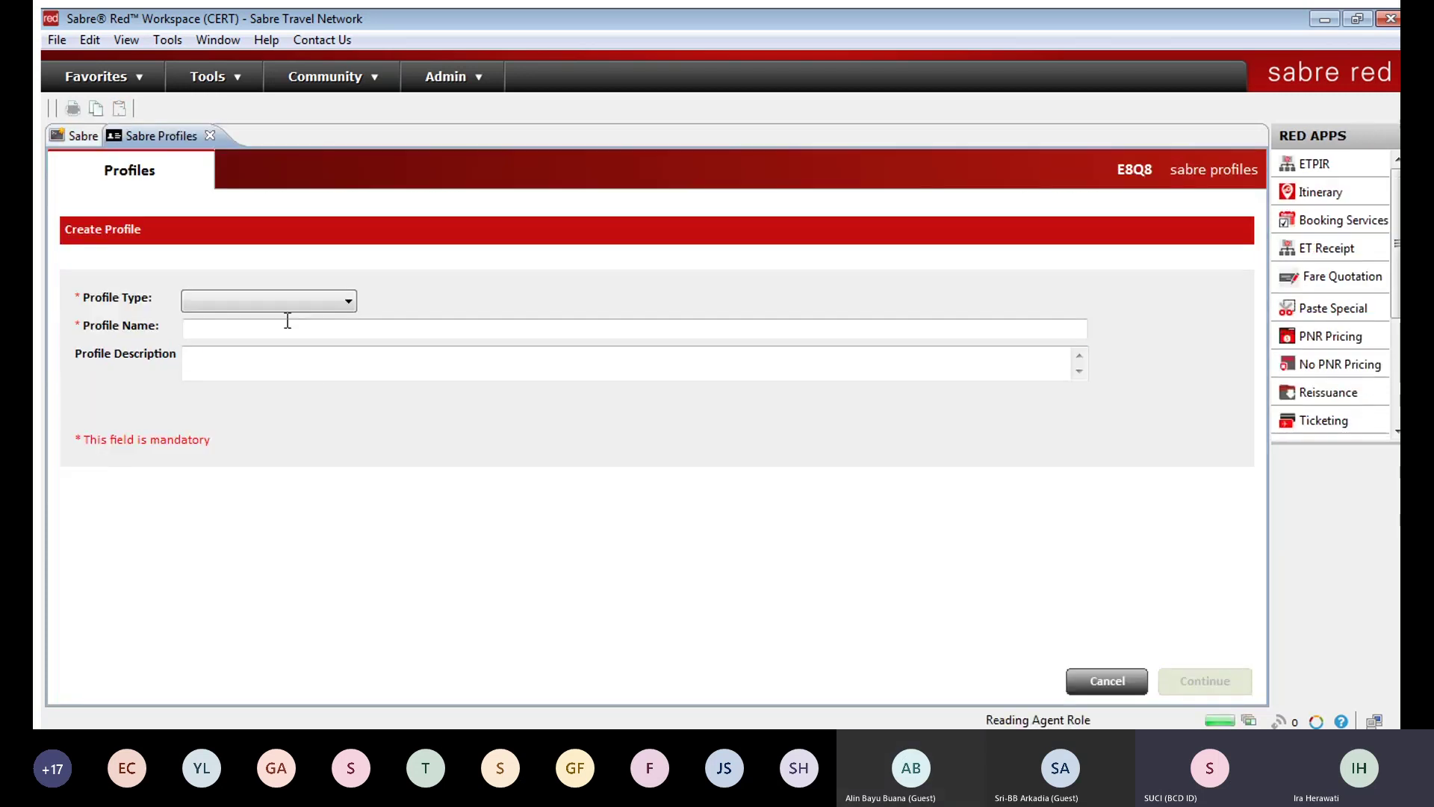
Step: Pick Traveler as the profile type, visit the name and description fields, then discard the form
{"action": "left_click", "coordinate": [303, 304]}
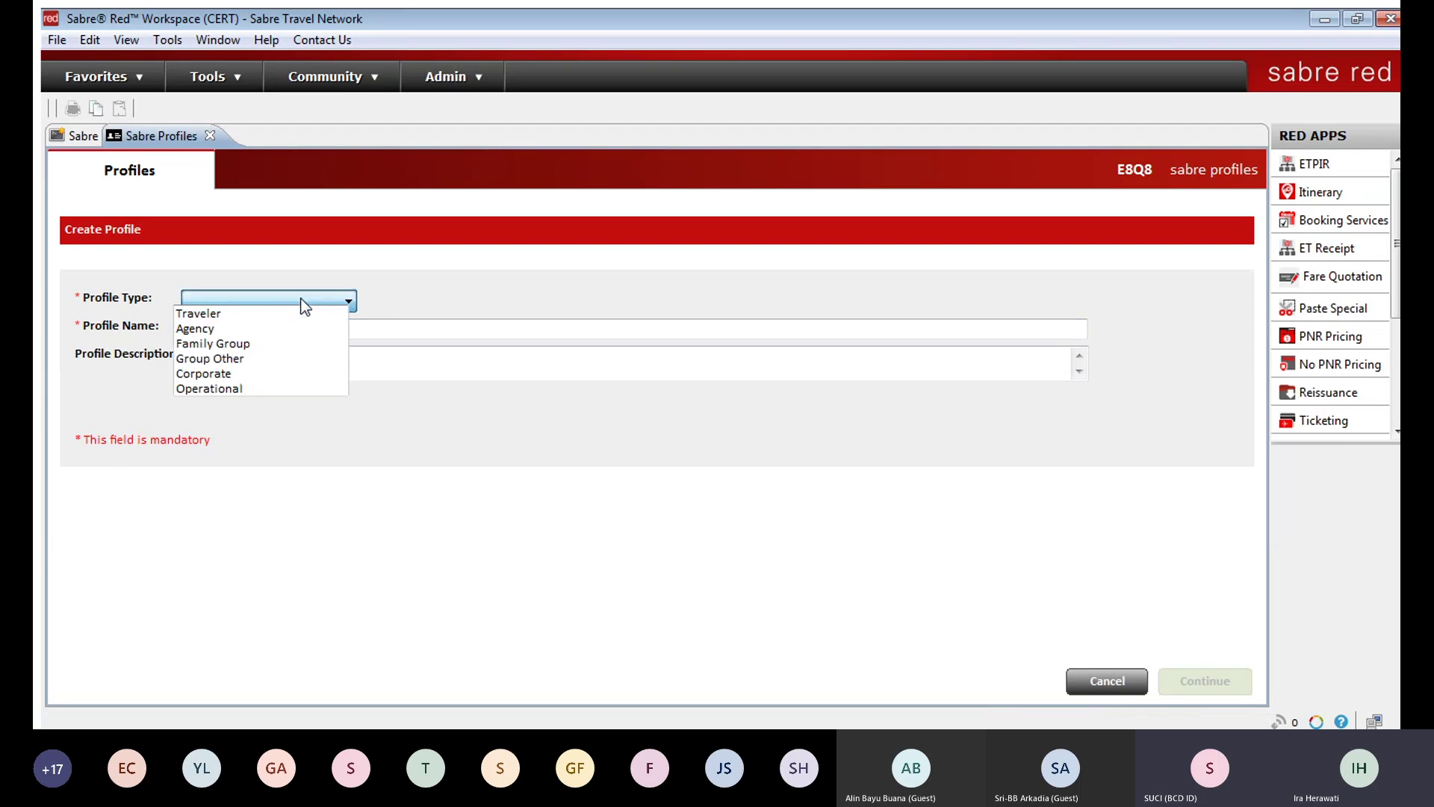
{"action": "left_click", "coordinate": [252, 313]}
{"action": "left_click", "coordinate": [272, 330]}
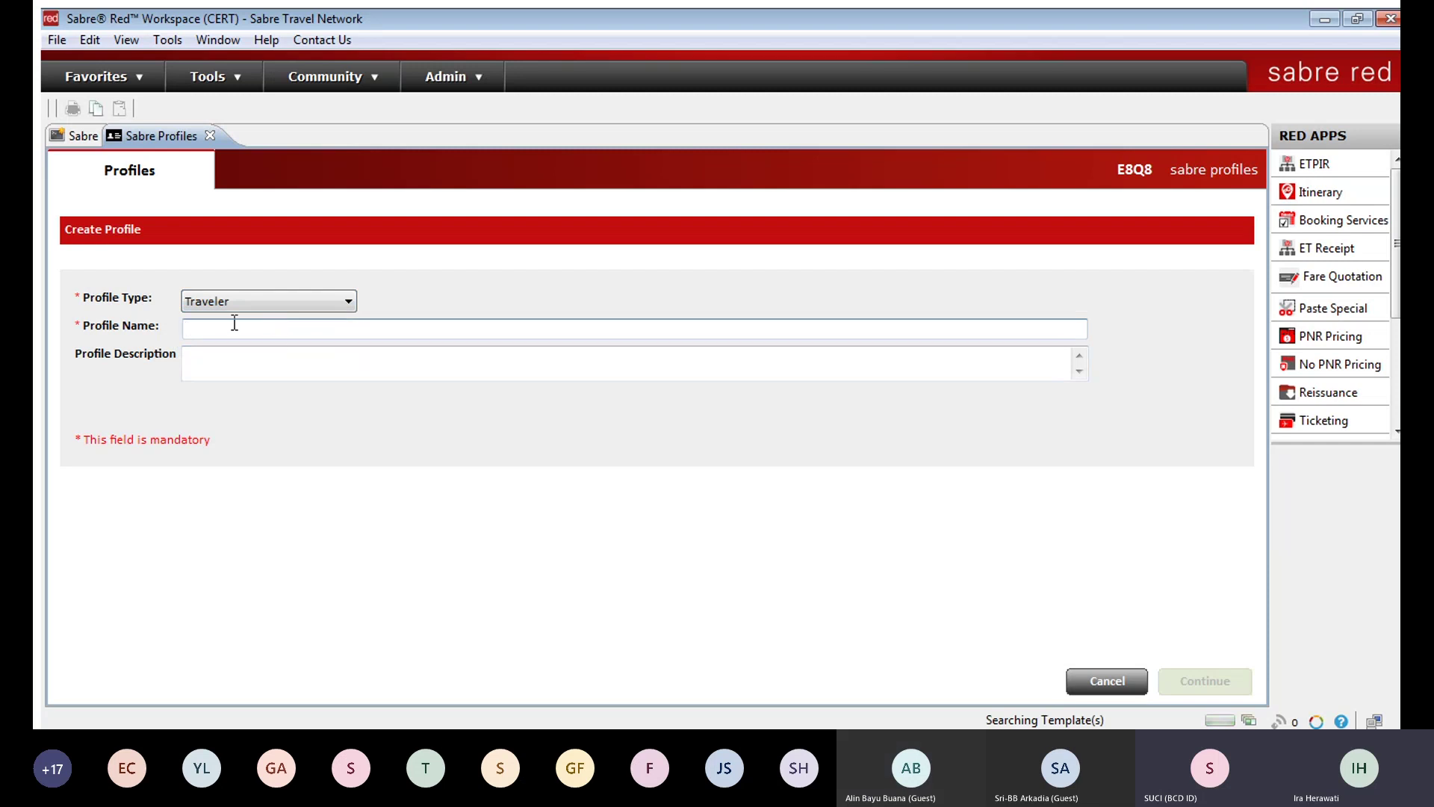
{"action": "left_click", "coordinate": [226, 357]}
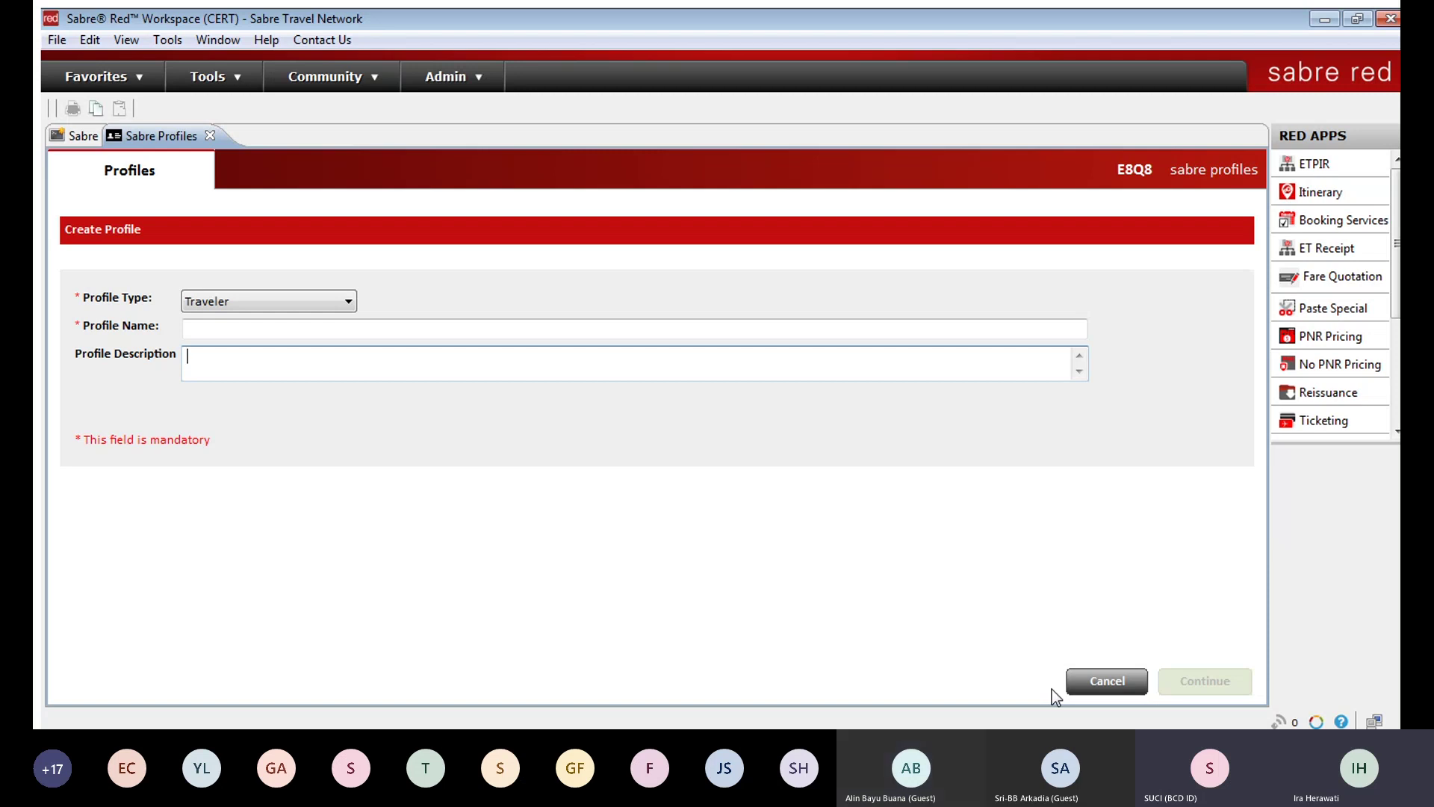
{"action": "left_click", "coordinate": [209, 135]}
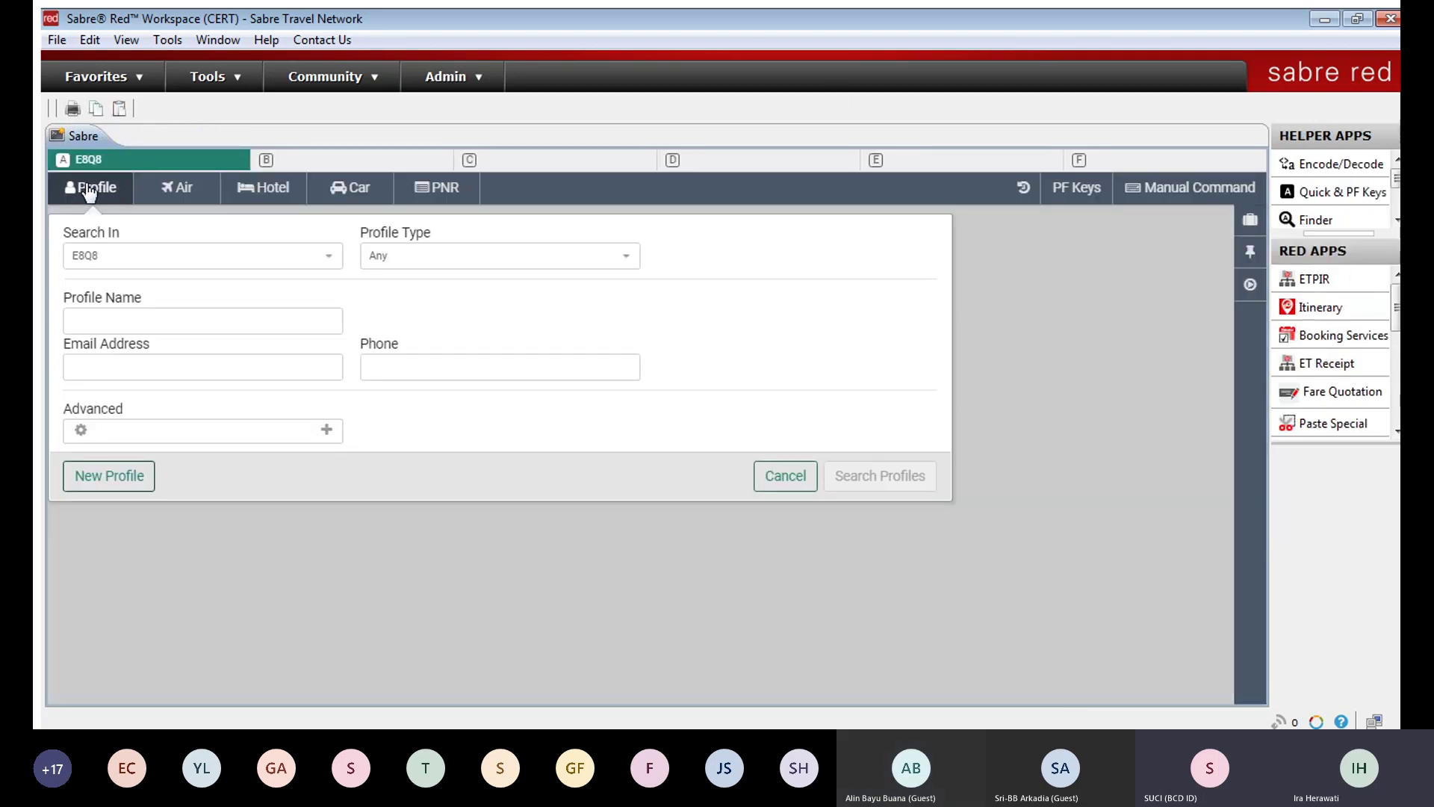
Step: Start another Traveler profile, discard it, and close the profile search form
{"action": "left_click", "coordinate": [94, 476]}
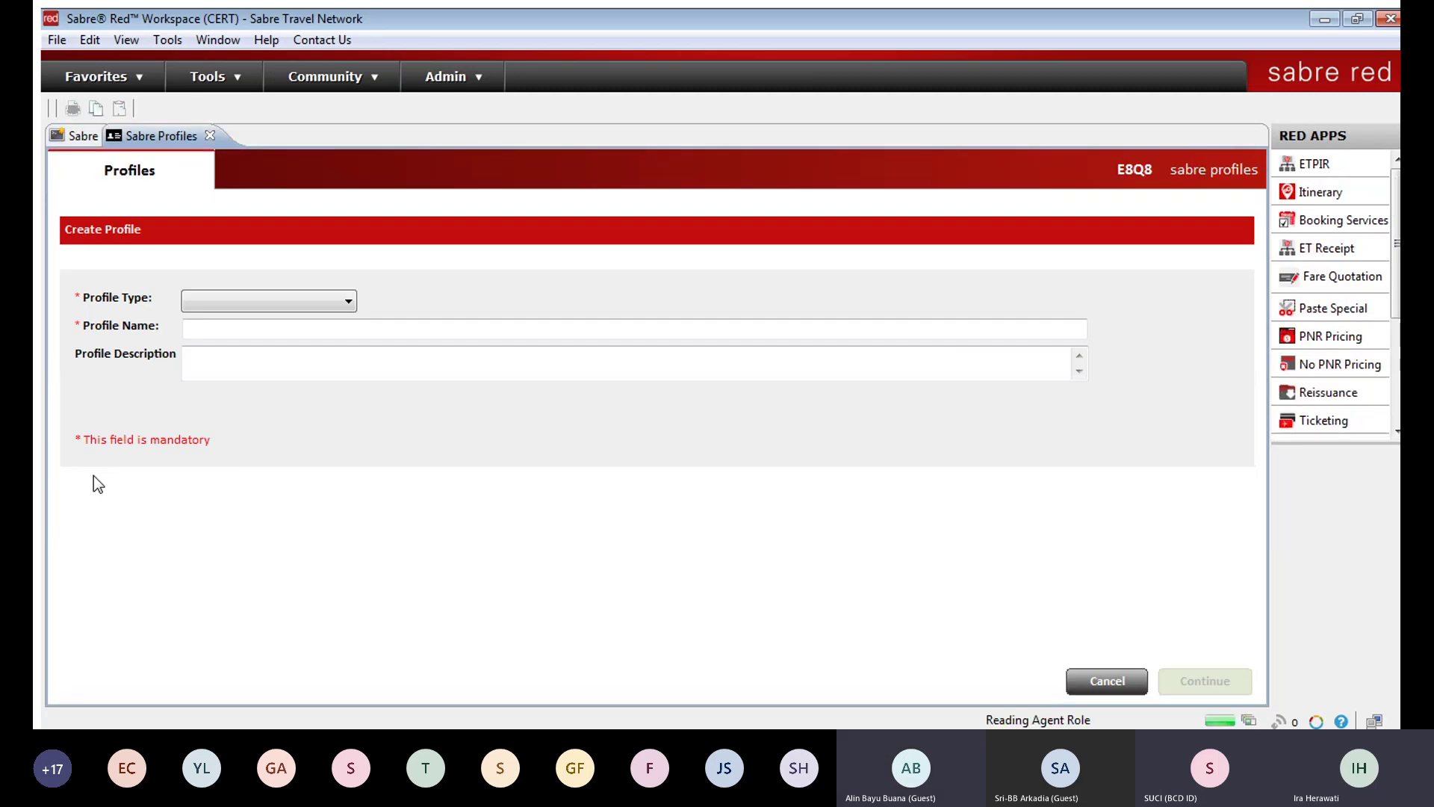
{"action": "left_click", "coordinate": [284, 299]}
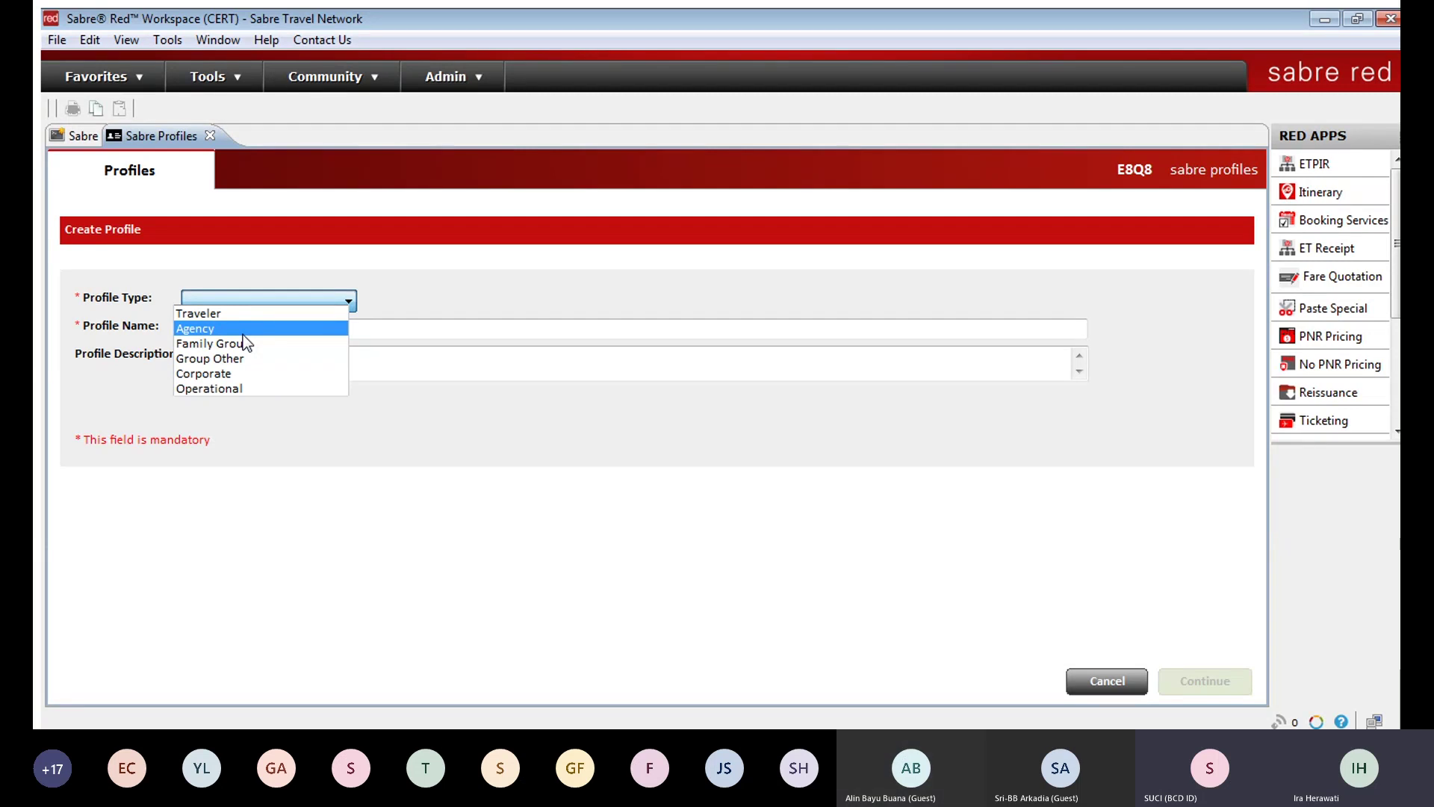
{"action": "left_click", "coordinate": [237, 315]}
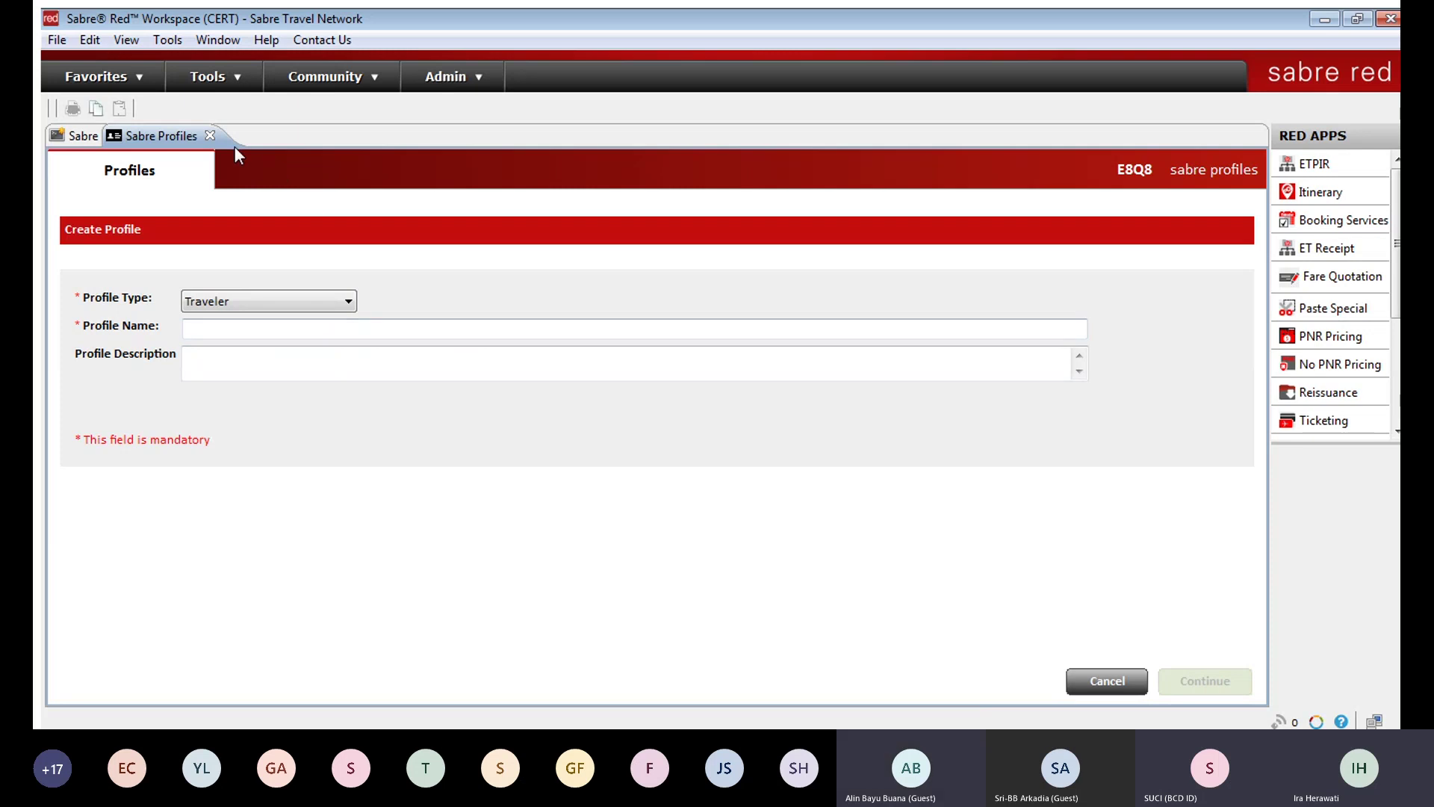
{"action": "left_click", "coordinate": [210, 136]}
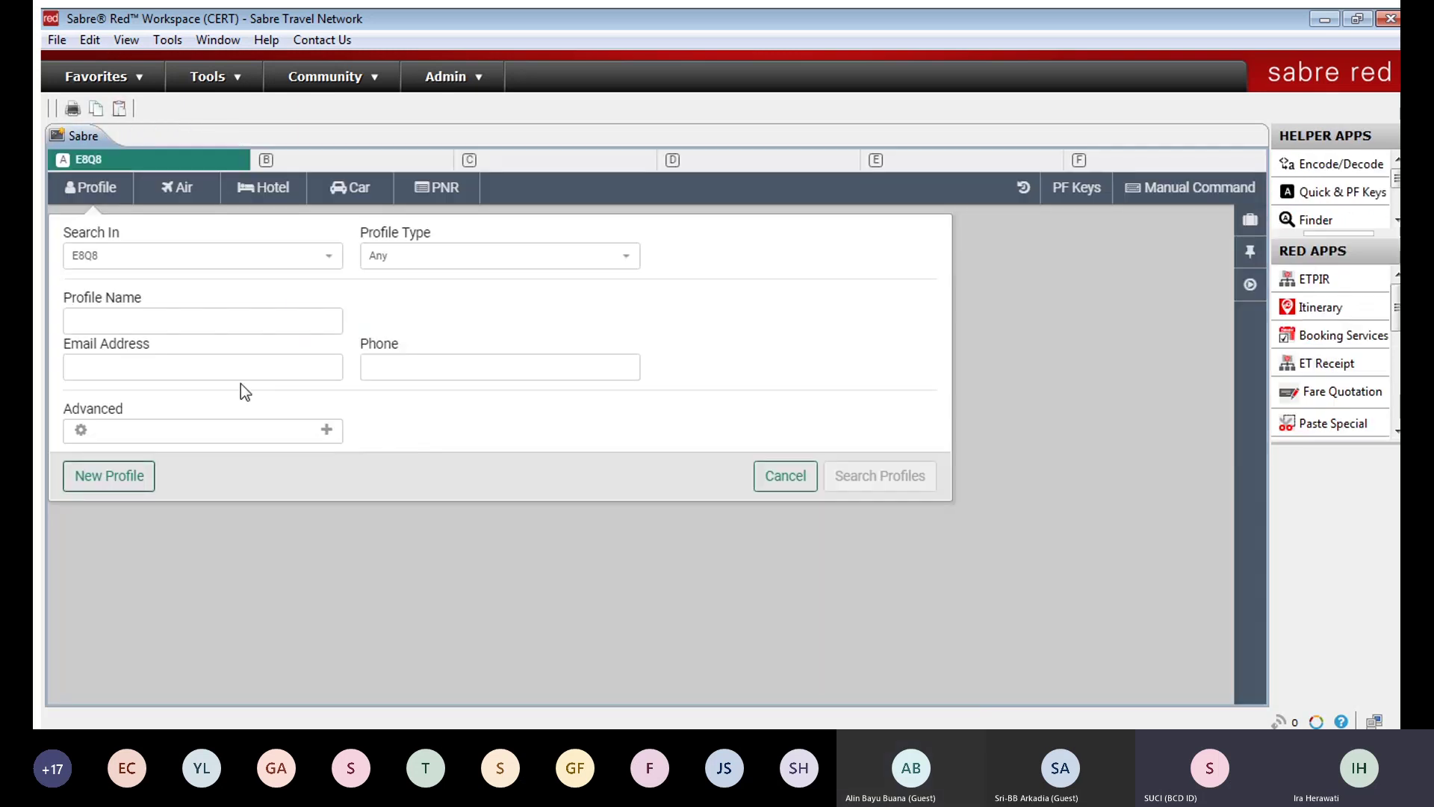
{"action": "left_click", "coordinate": [80, 187]}
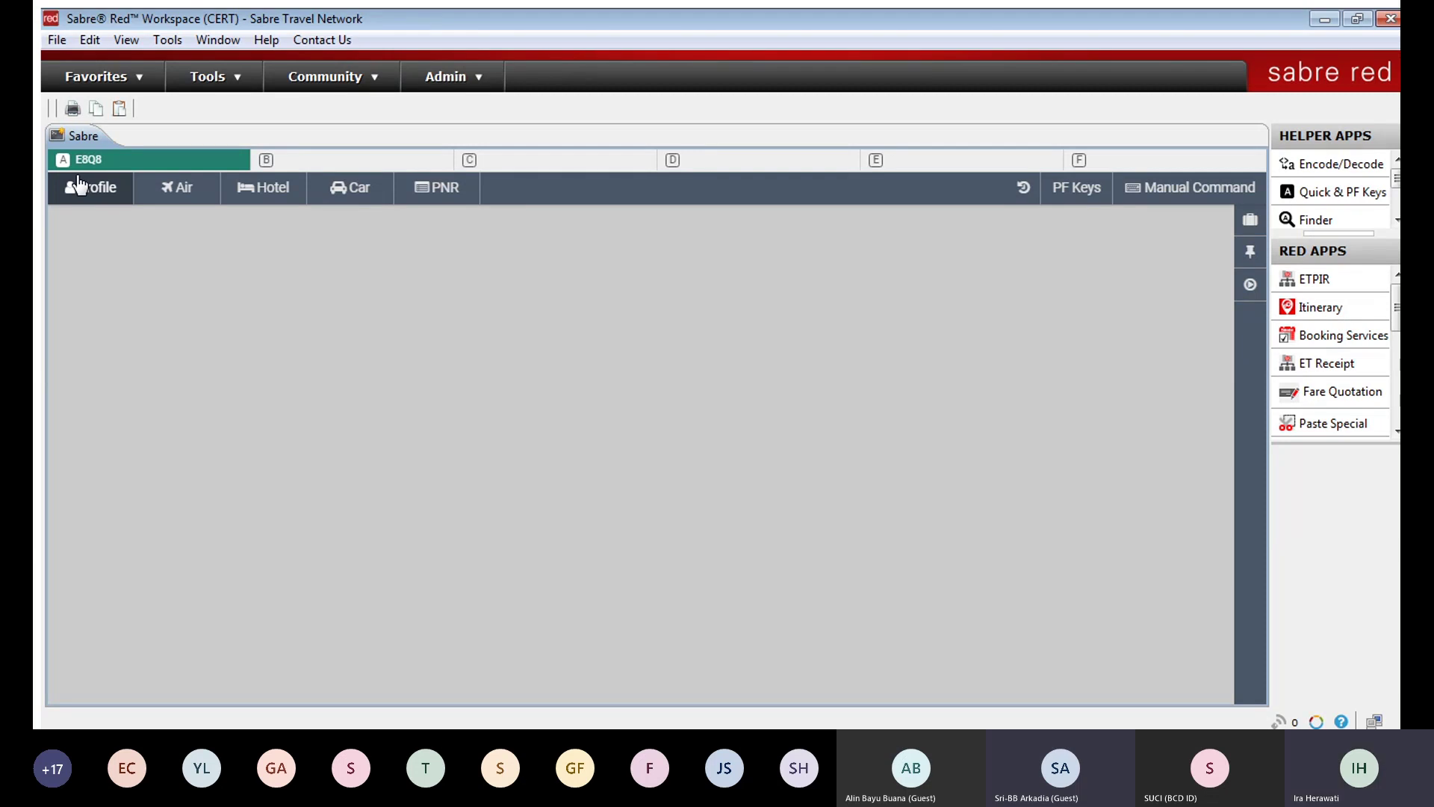
Step: Open the PNR search form for the current PCC by traveler name
{"action": "left_click", "coordinate": [472, 188]}
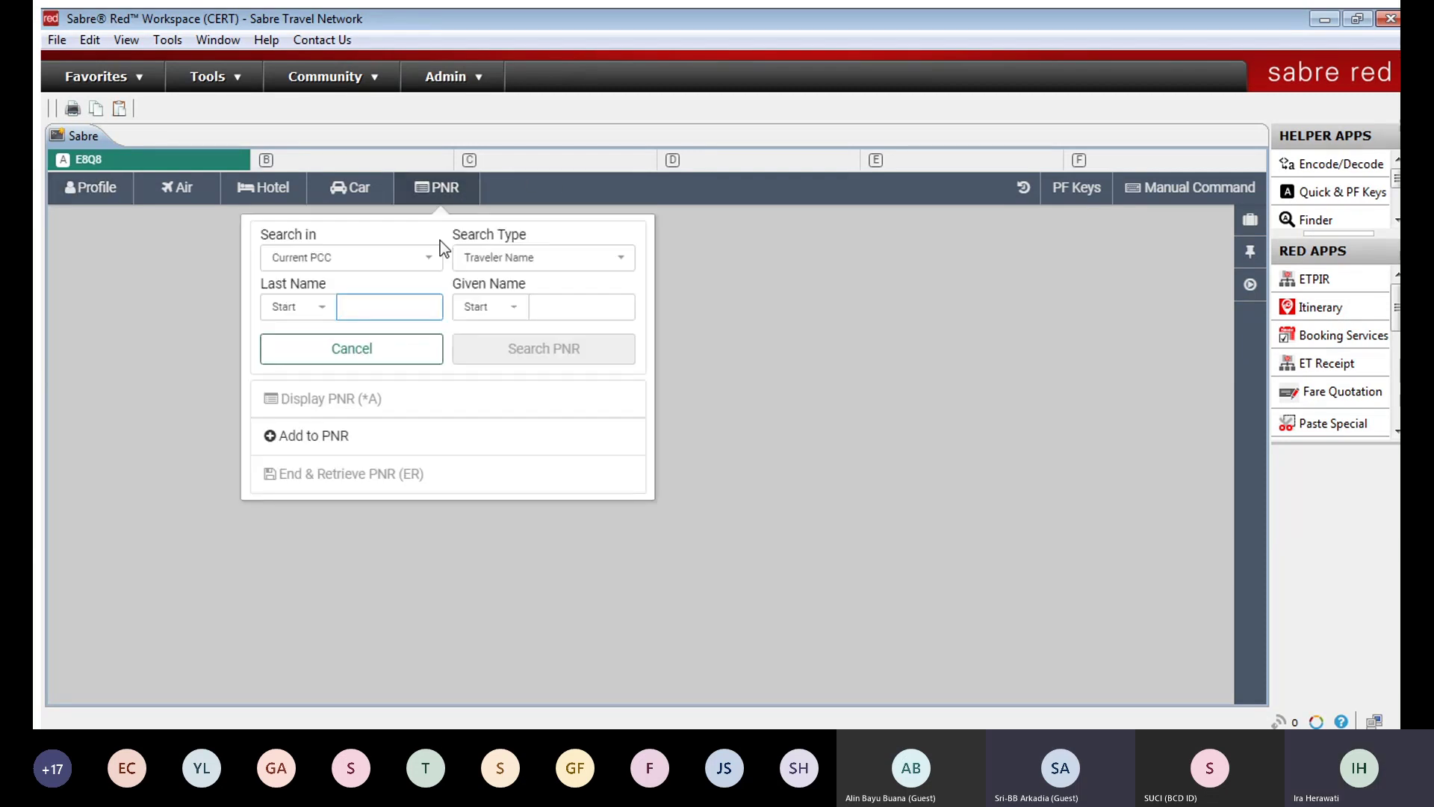
{"action": "left_click", "coordinate": [544, 256]}
{"action": "left_click", "coordinate": [539, 284]}
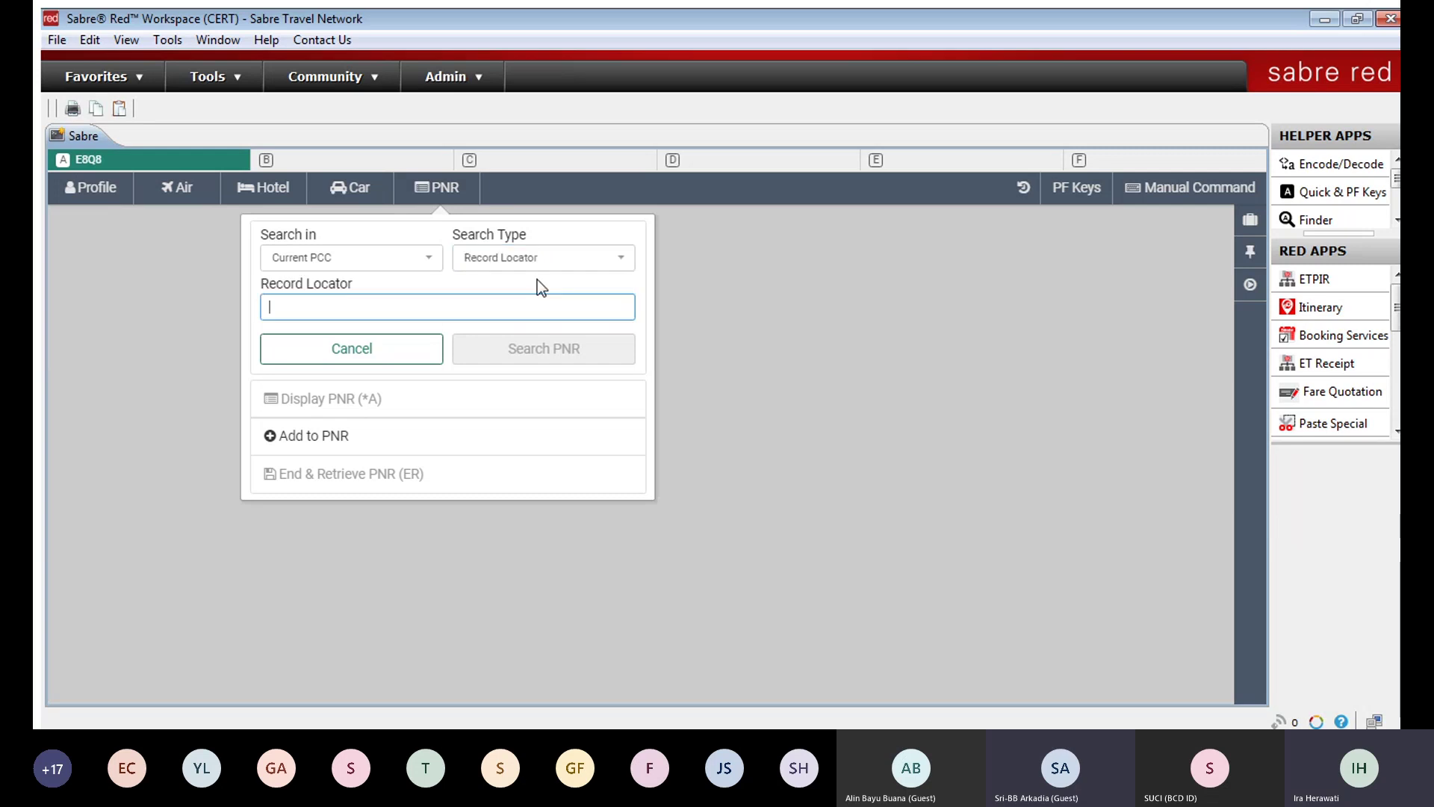
{"action": "key", "text": "Return"}
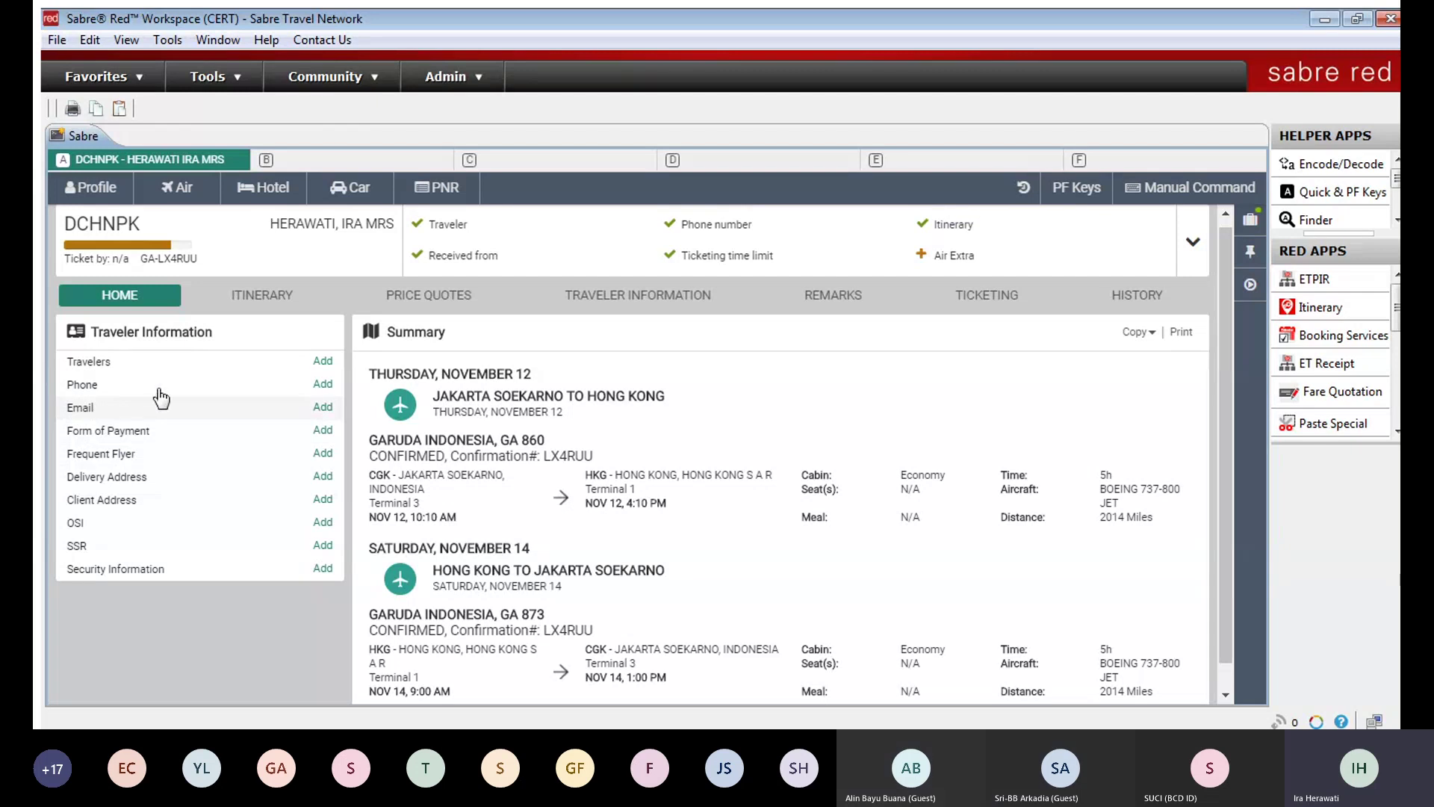
{"action": "left_click", "coordinate": [316, 407]}
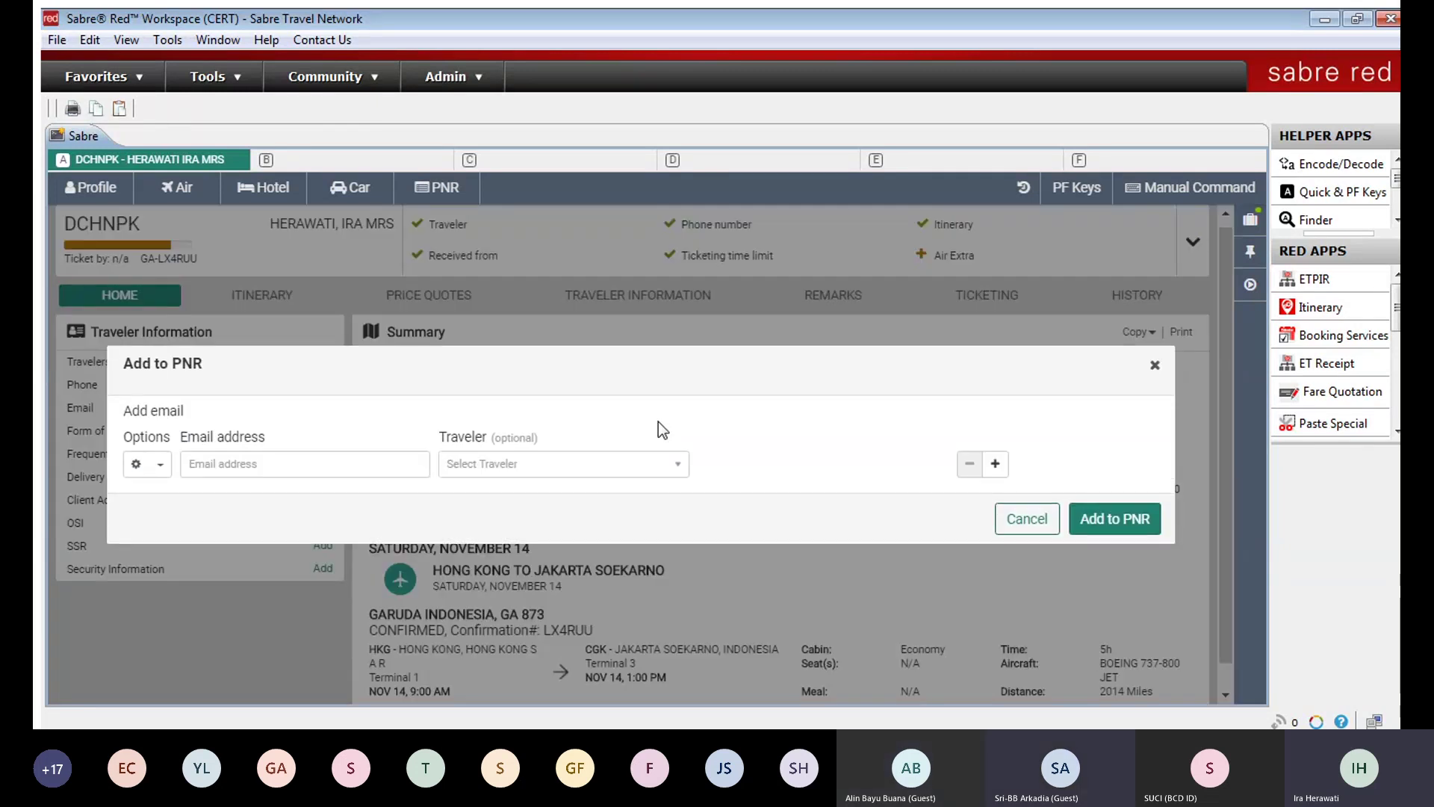
{"action": "left_click", "coordinate": [408, 456]}
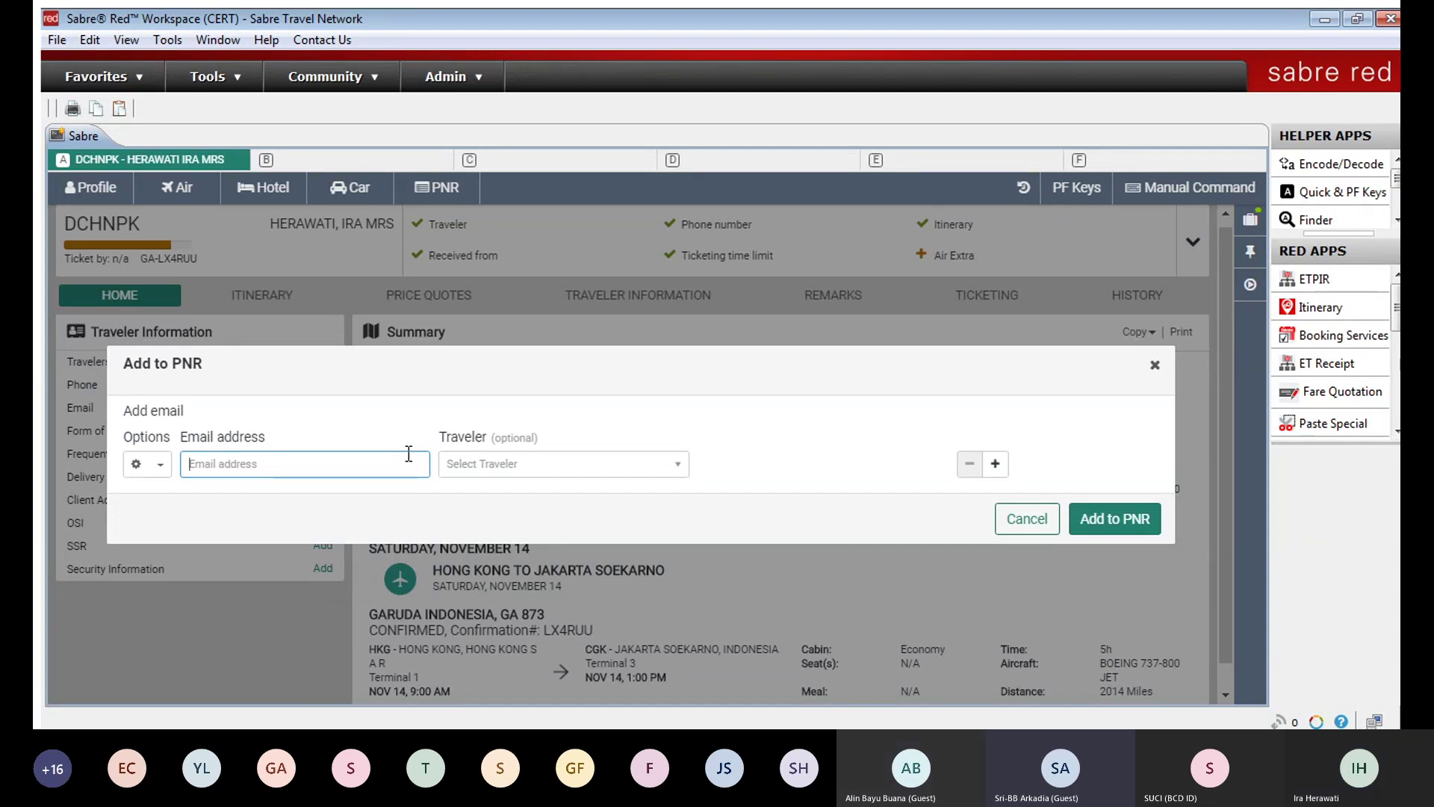
{"action": "left_click", "coordinate": [1151, 365]}
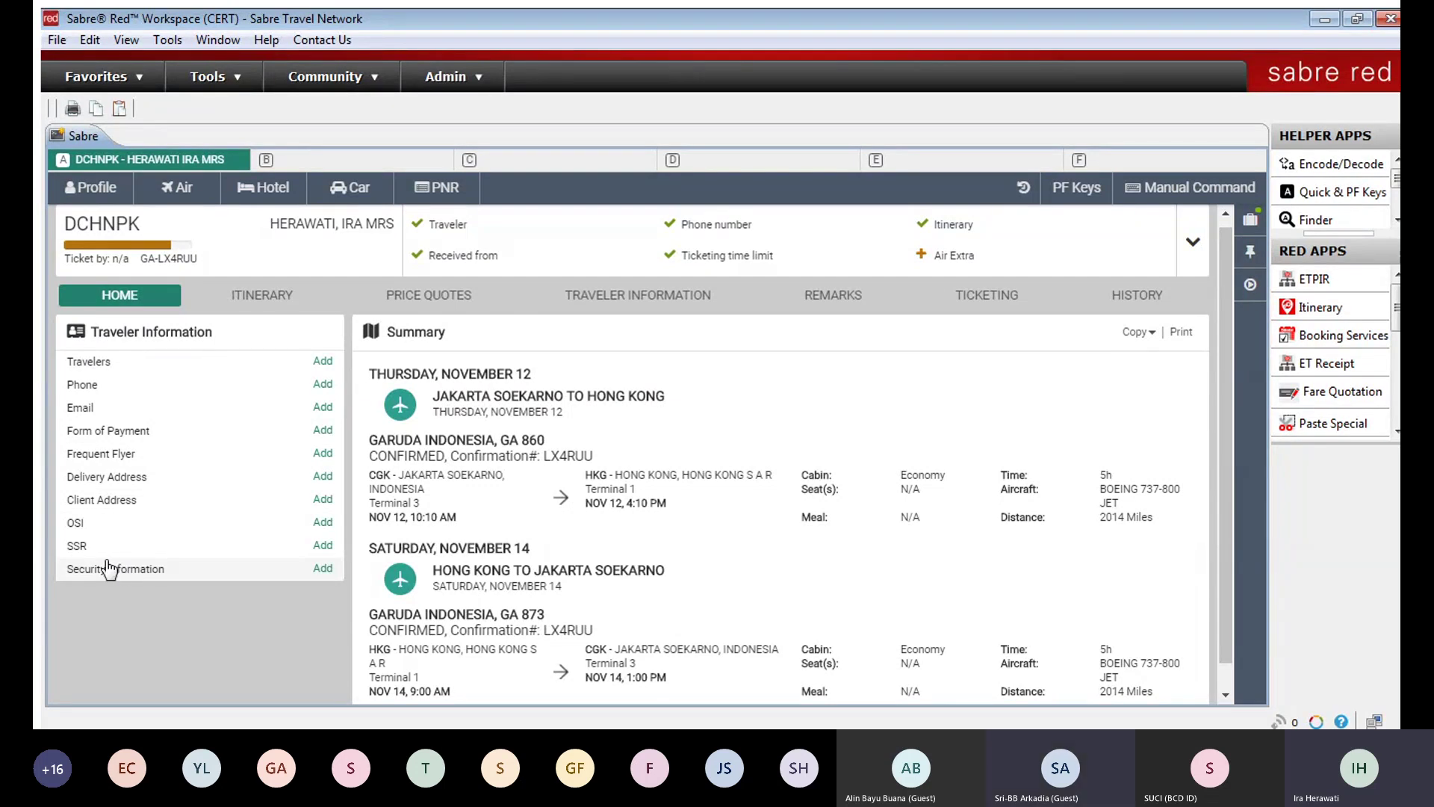
{"action": "left_click", "coordinate": [323, 568]}
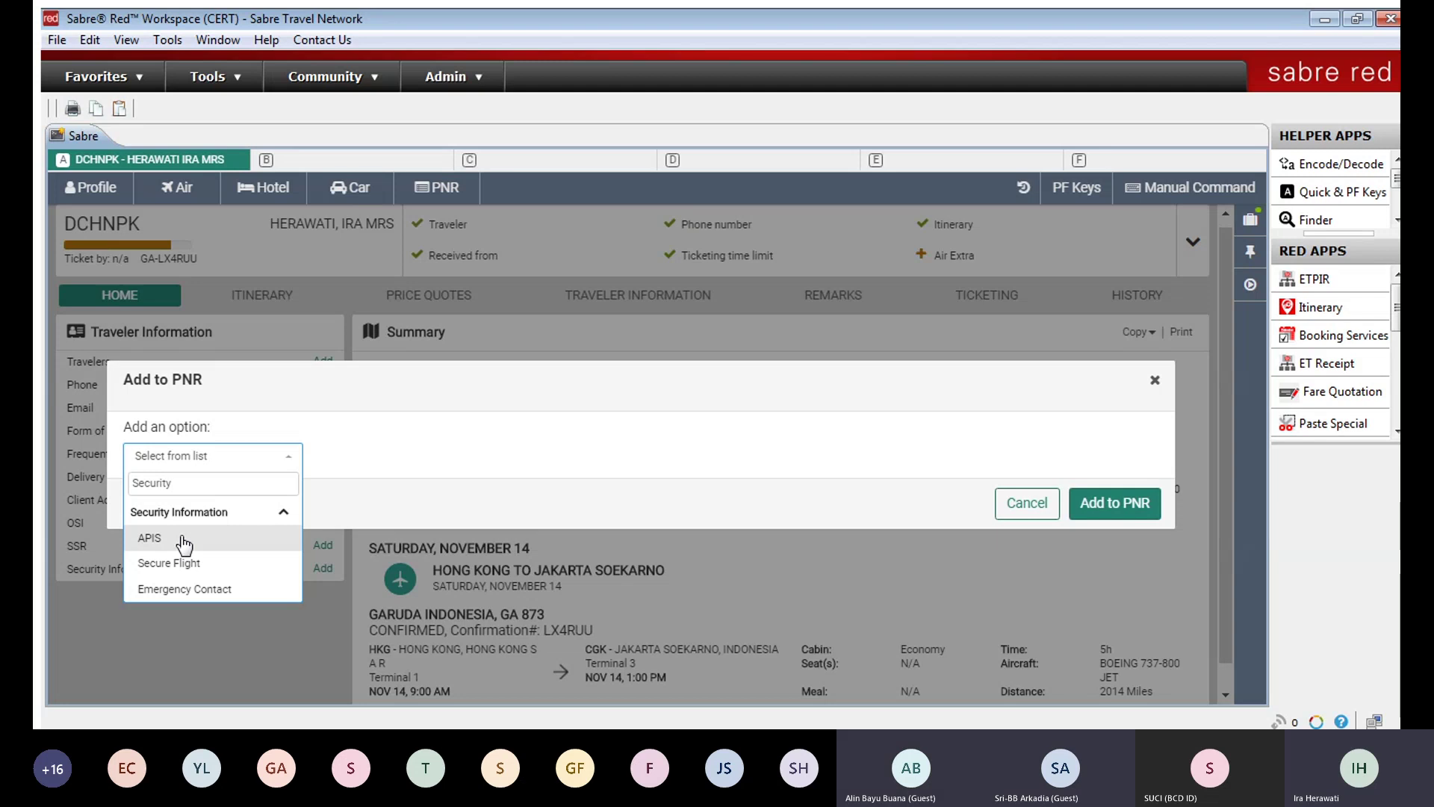
{"action": "left_click", "coordinate": [1148, 375]}
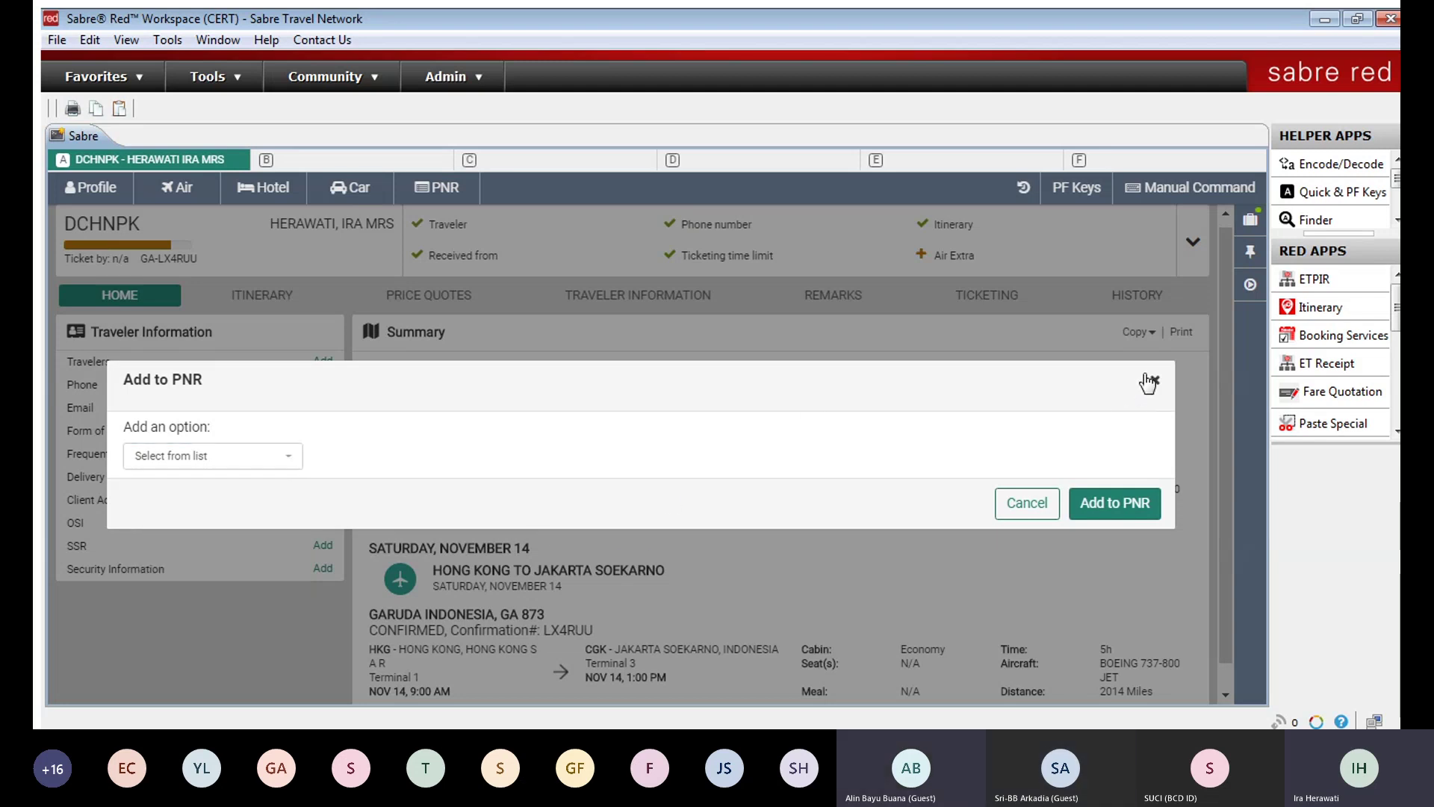
{"action": "left_click", "coordinate": [1147, 376]}
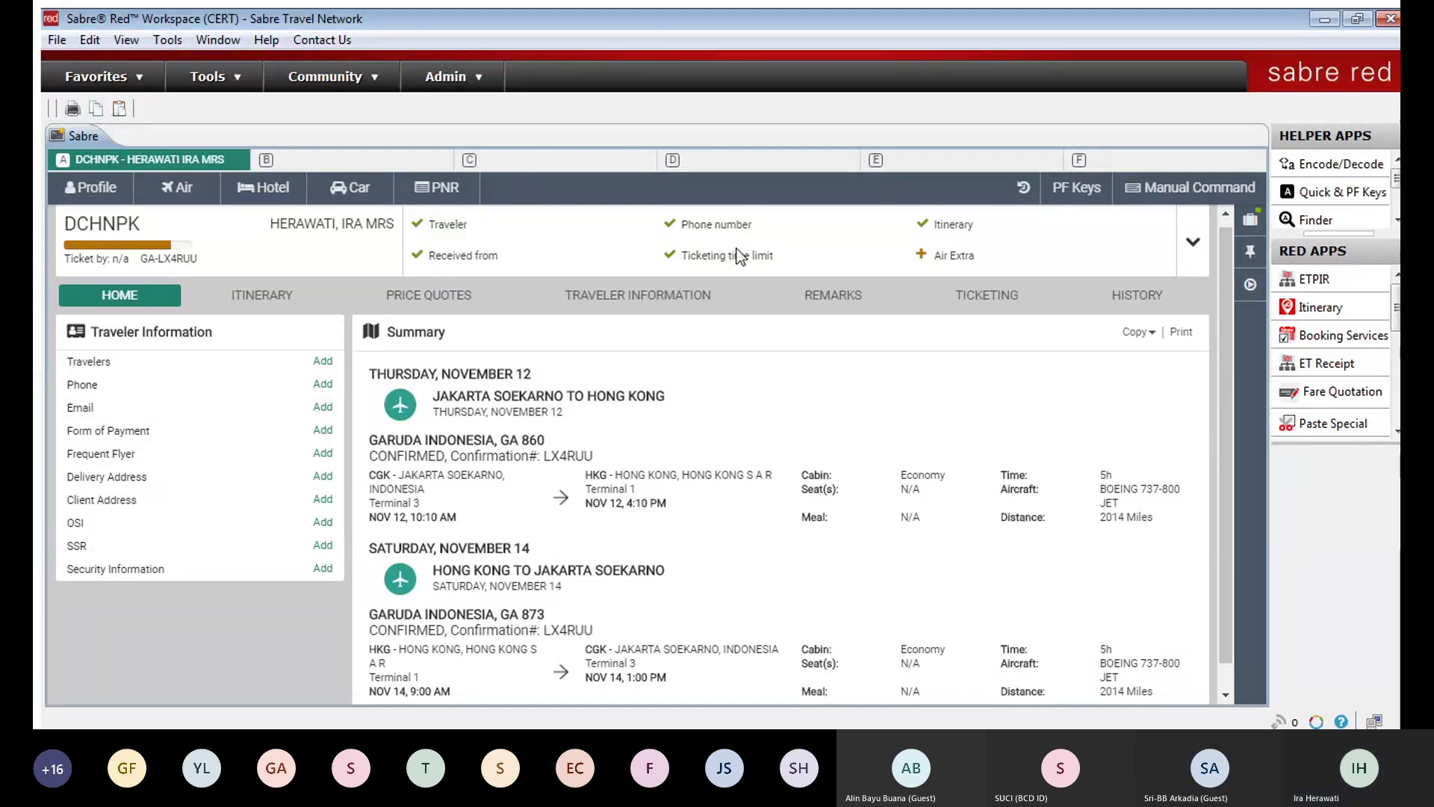
{"action": "left_click", "coordinate": [1138, 295]}
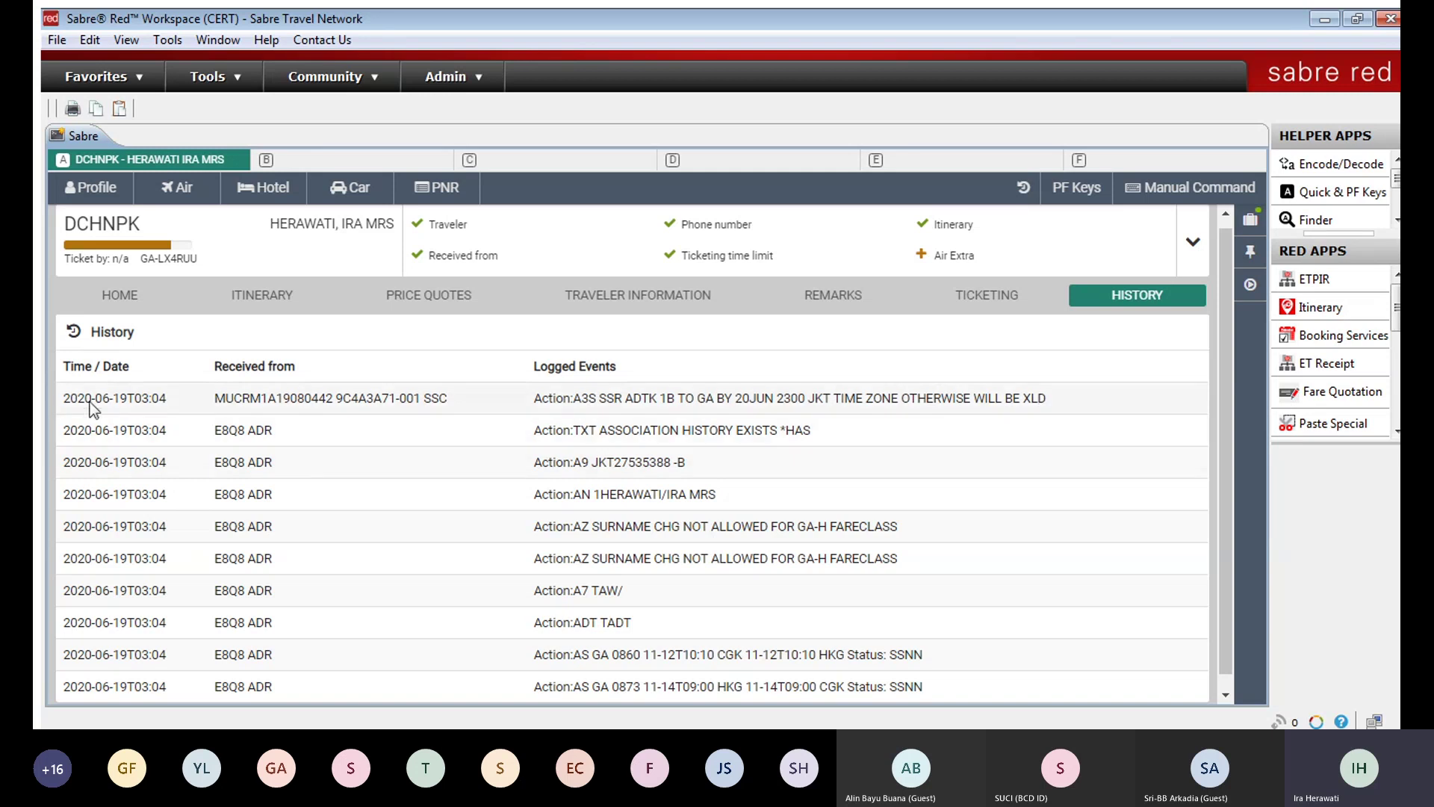
{"action": "left_click_drag", "start_coordinate": [68, 388], "coordinate": [1060, 401]}
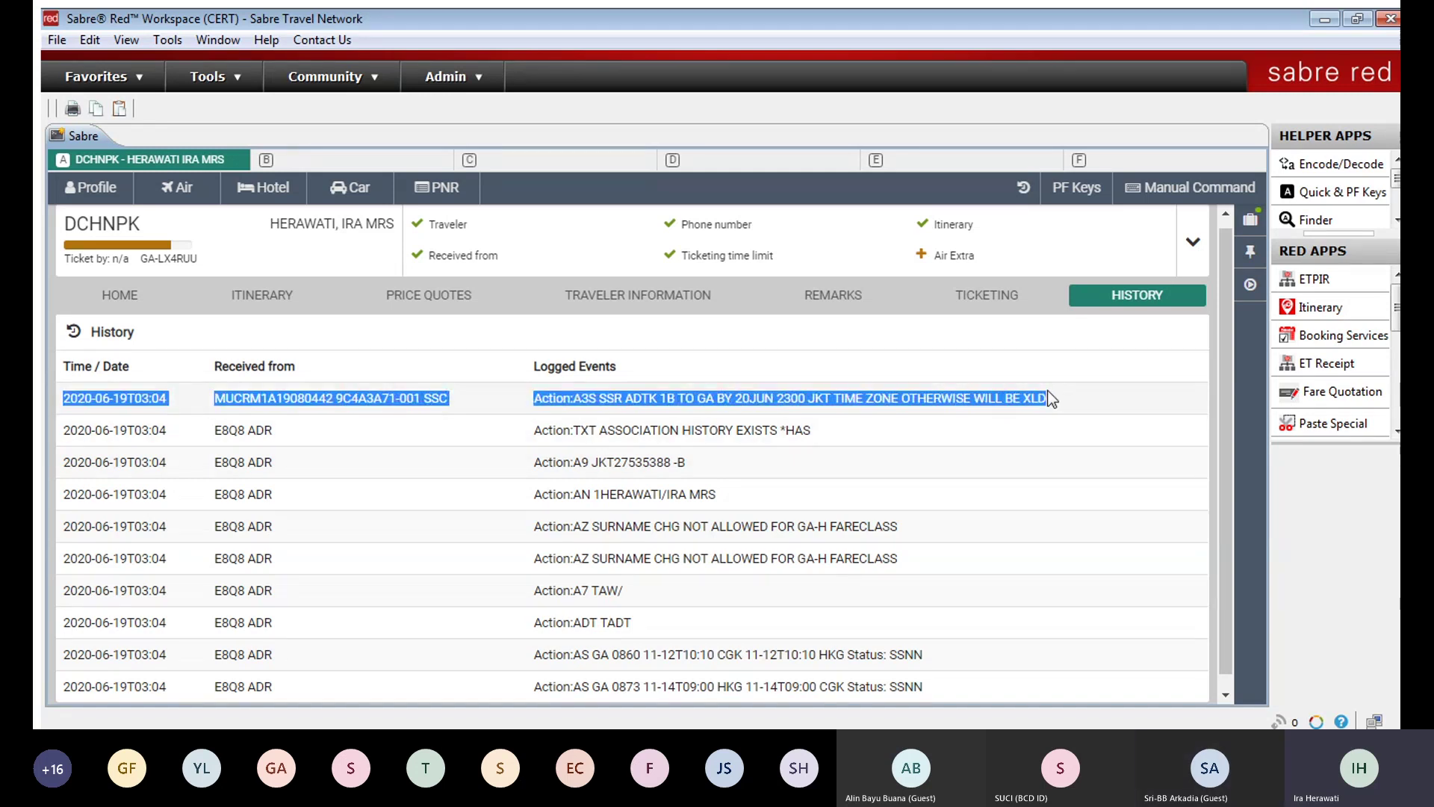